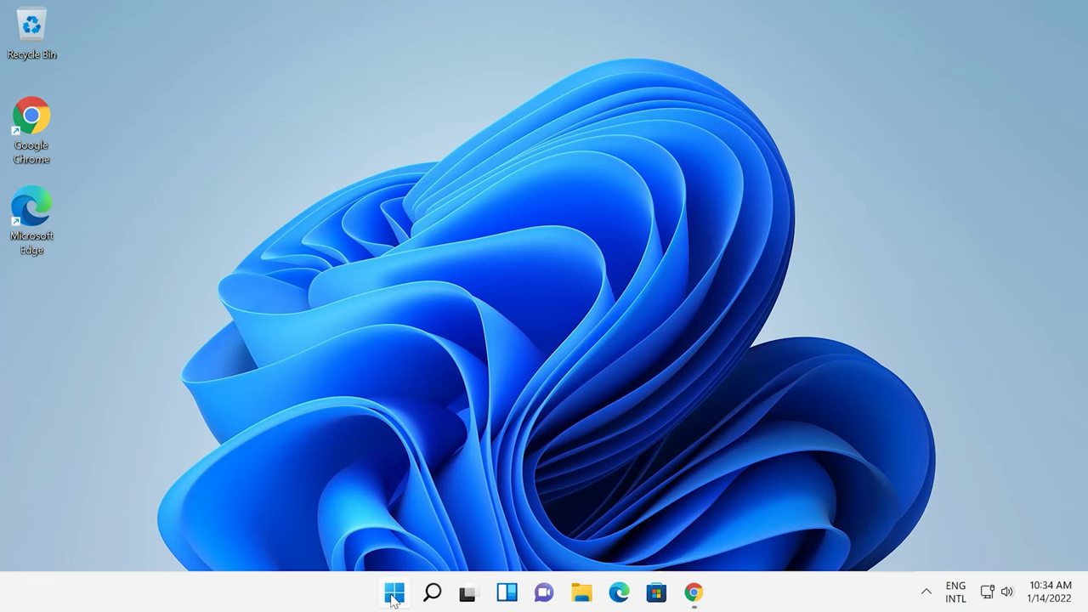
- Open the System Protection properties from the system's About settings
click(394, 597)
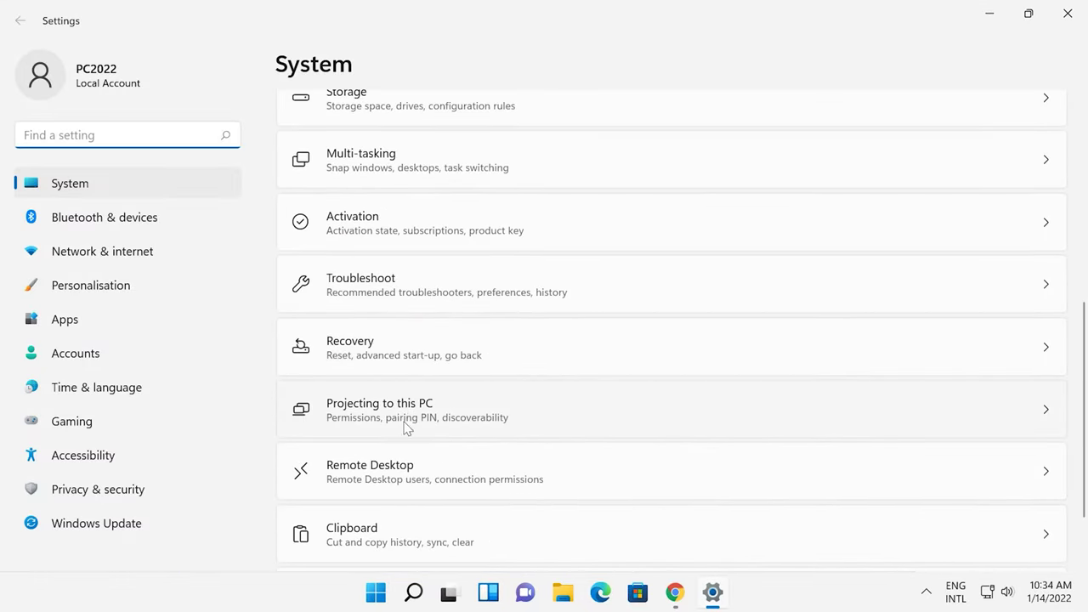
scroll(400, 438, down, 2)
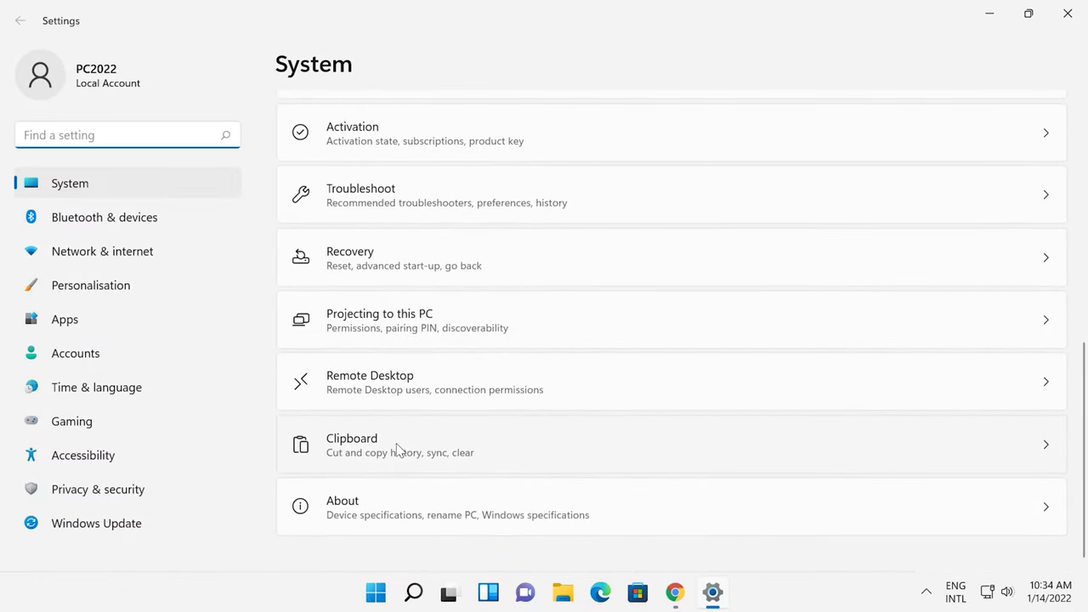
click(340, 512)
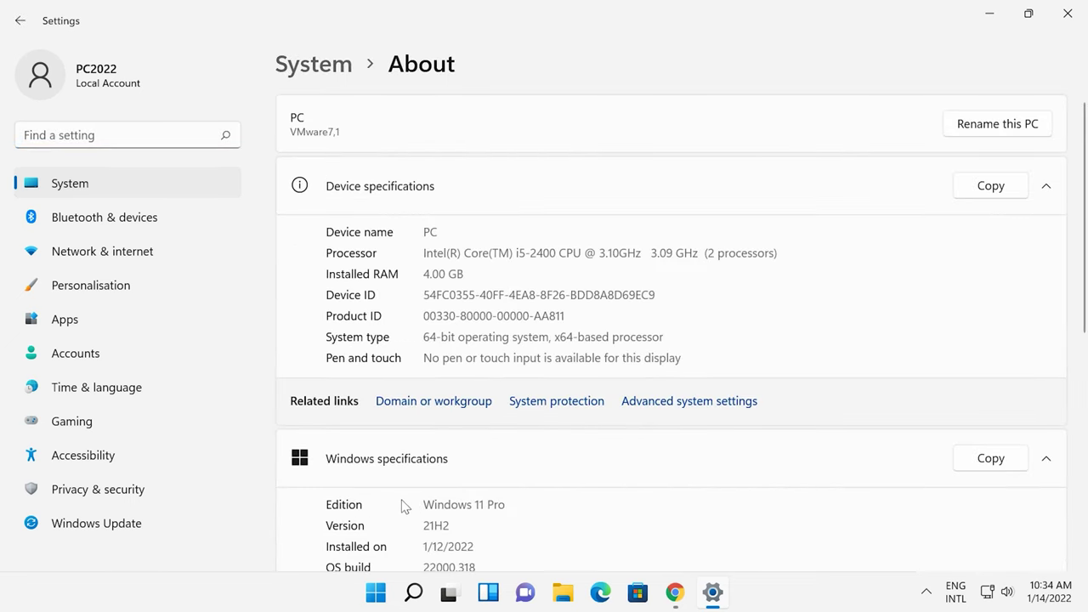
click(545, 403)
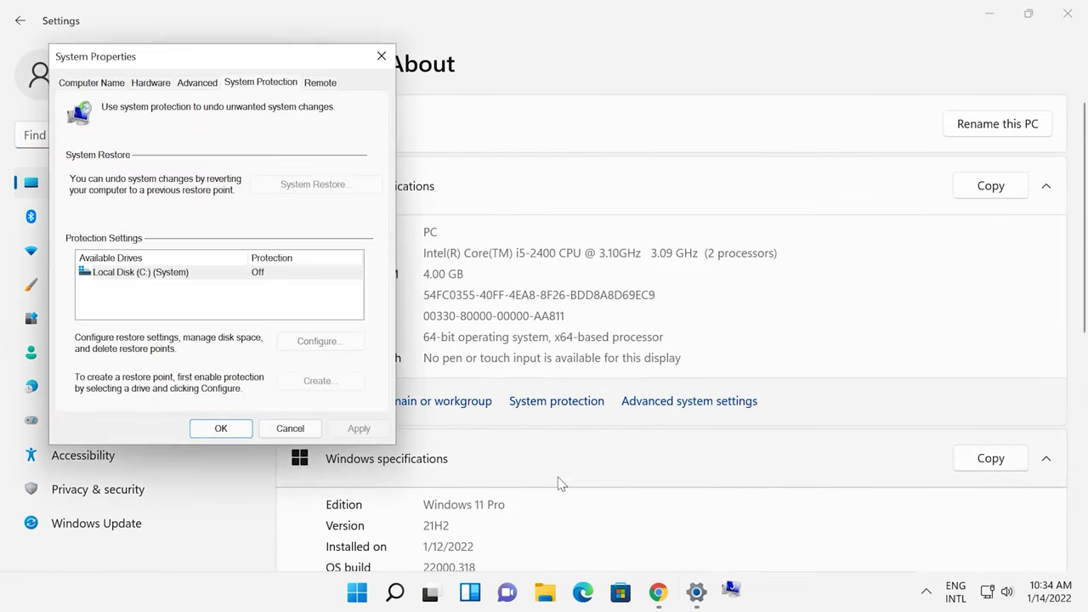
- Turn on system protection for Local Disk (C:) with maximum disk space usage set to 17%
click(139, 274)
click(316, 343)
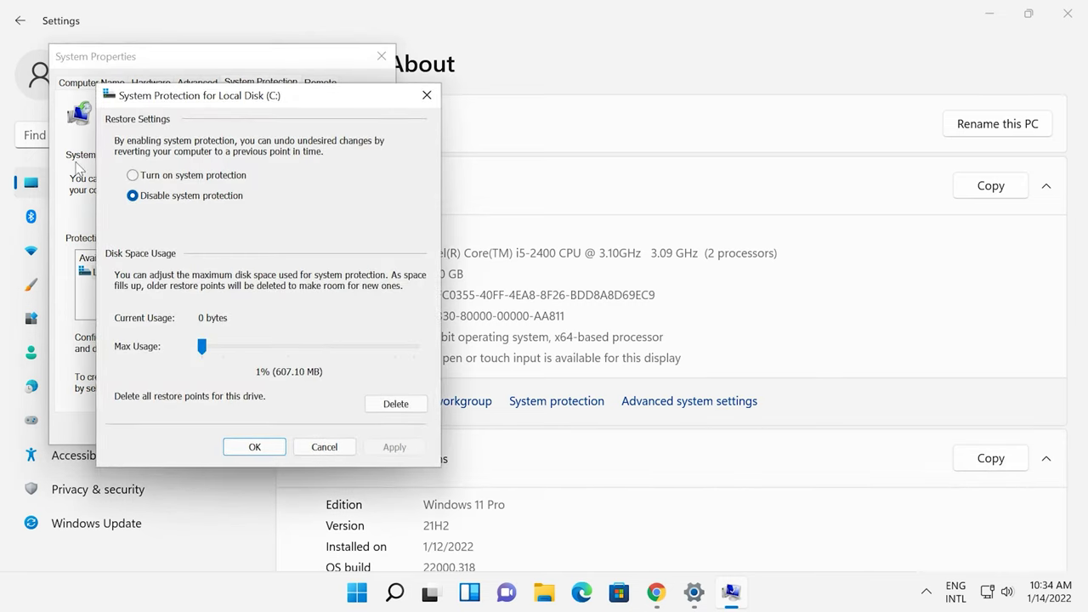
click(189, 177)
drag(202, 348, 239, 355)
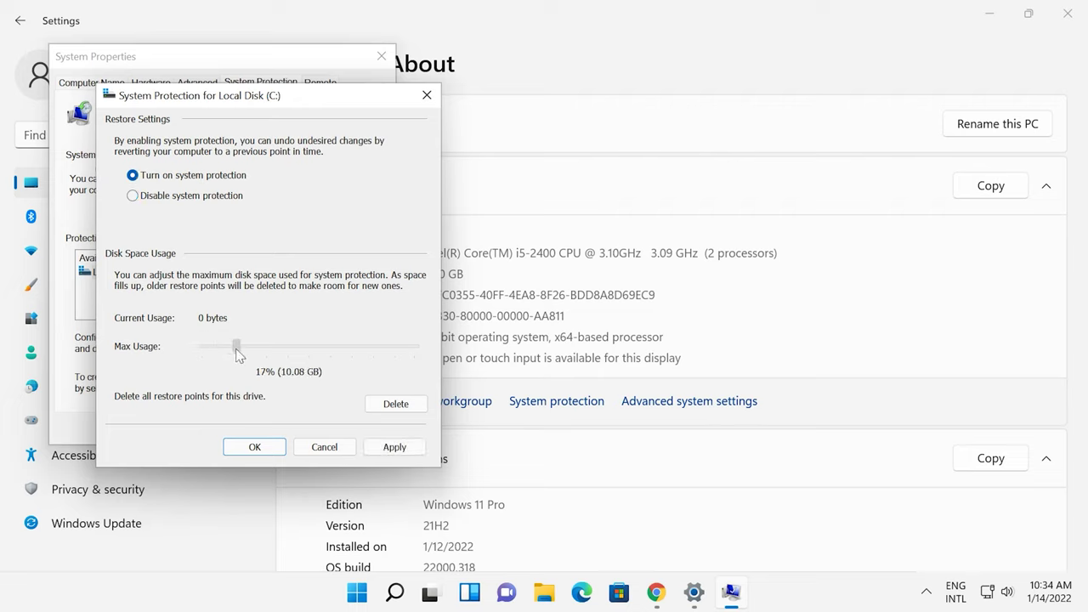
click(394, 447)
click(254, 448)
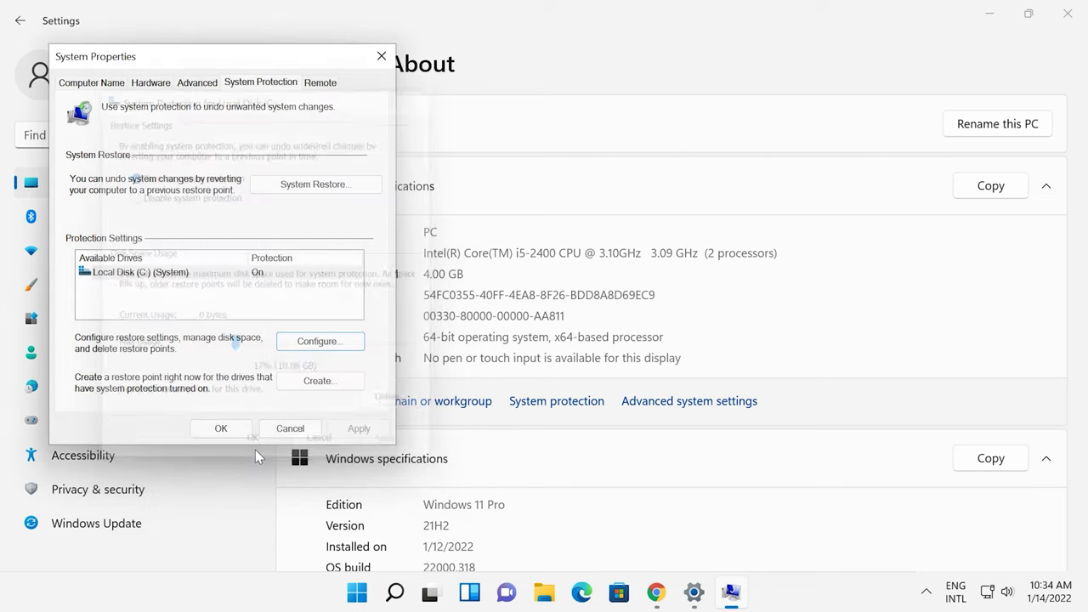
- Create a restore point described as "backup" and close the System Properties and Settings windows
click(320, 382)
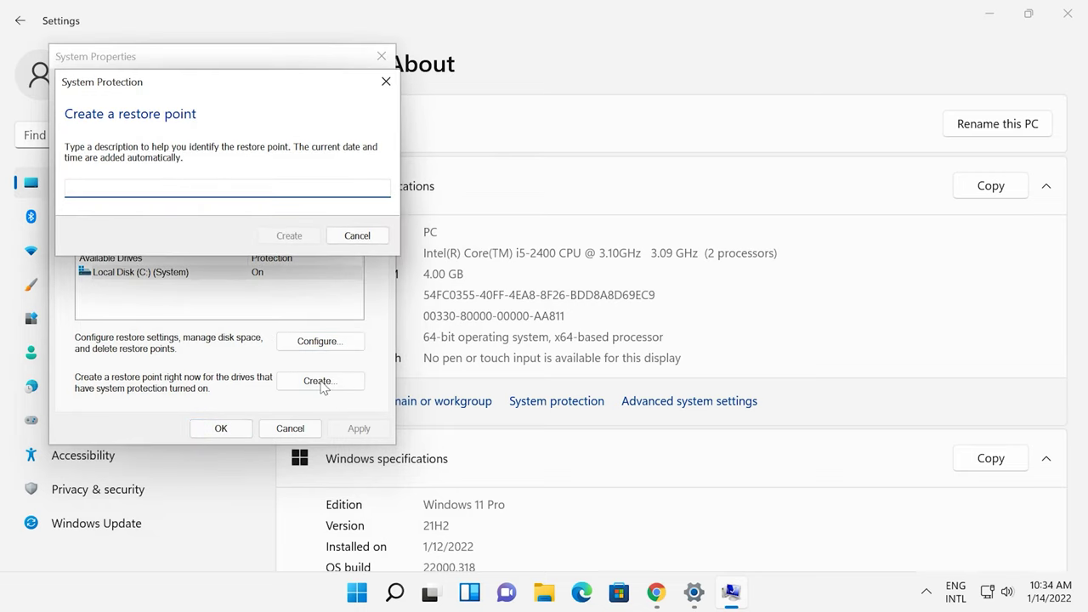
text(backup)
click(289, 235)
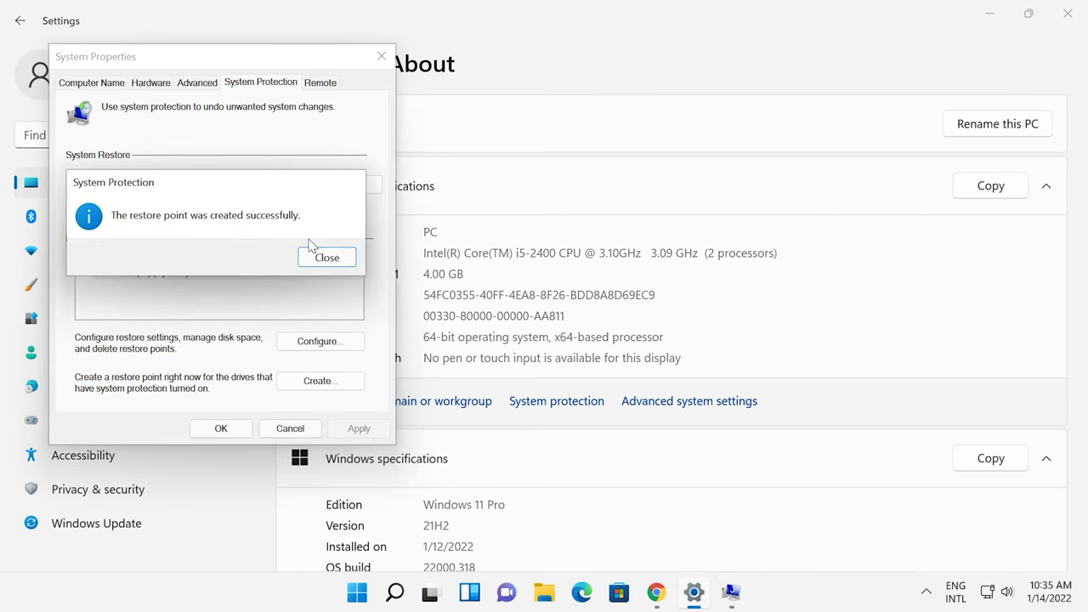
click(327, 257)
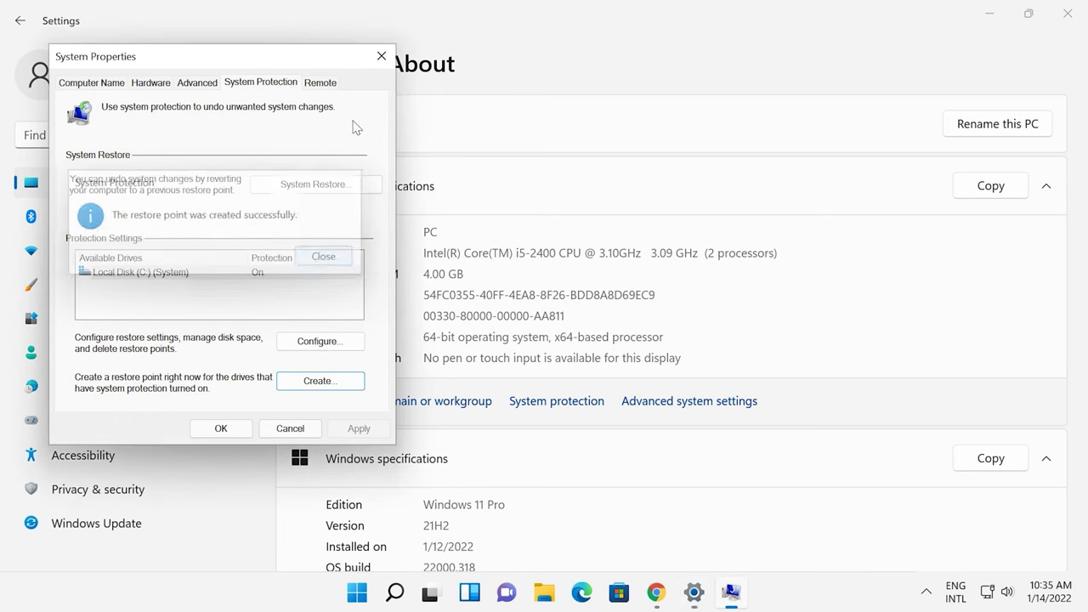
click(380, 56)
click(1067, 14)
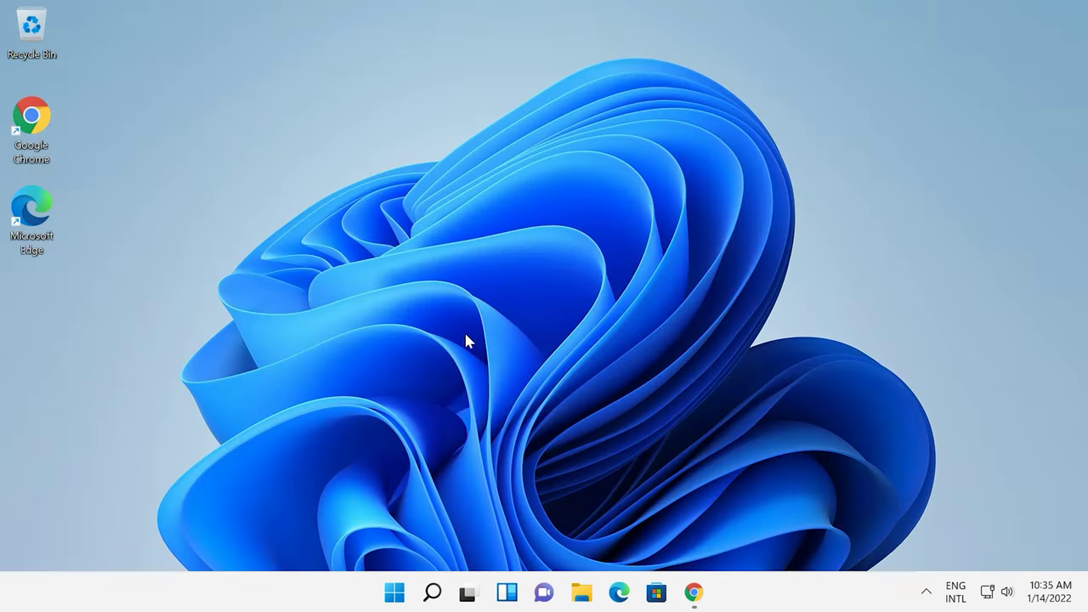
- Hide all icons on the desktop
right_click(505, 347)
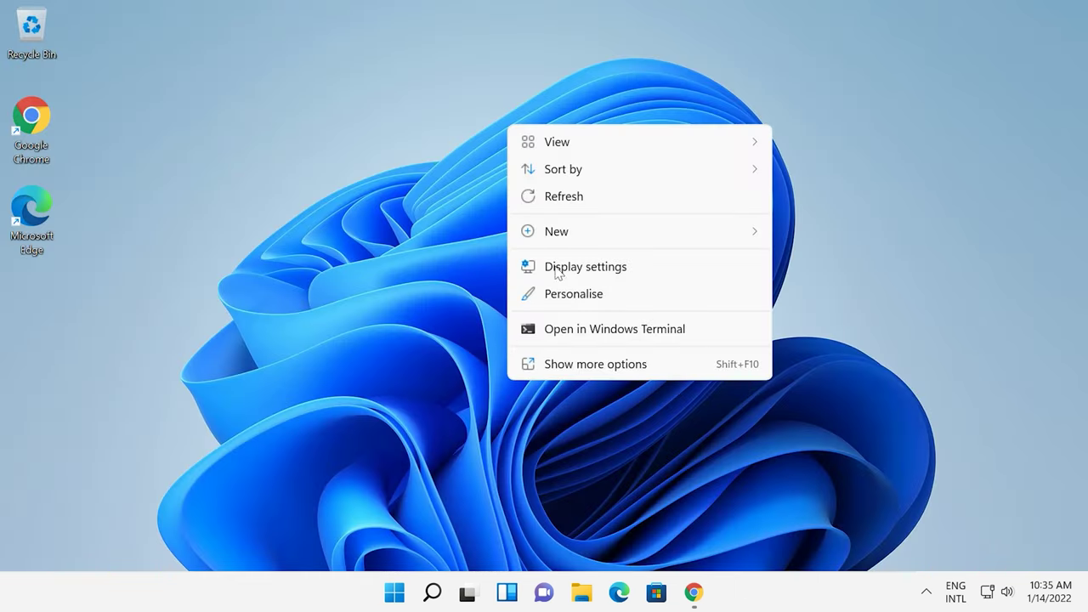
mouse_move(578, 143)
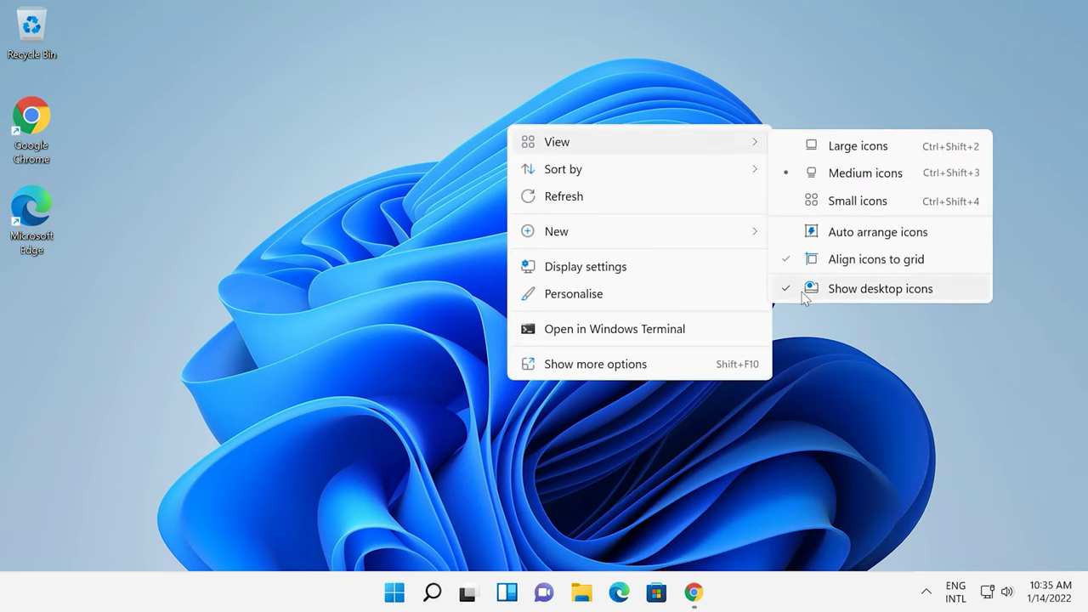
click(871, 289)
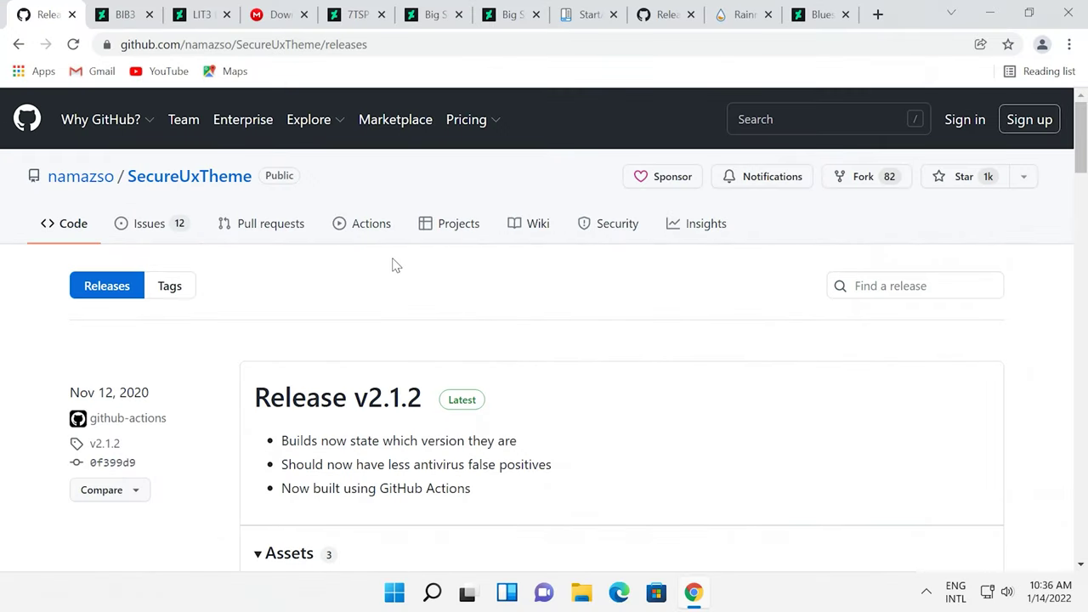
- Download ThemeTool.exe from the SecureUxTheme v2.1.2 release on GitHub and show the file in its folder
click(343, 49)
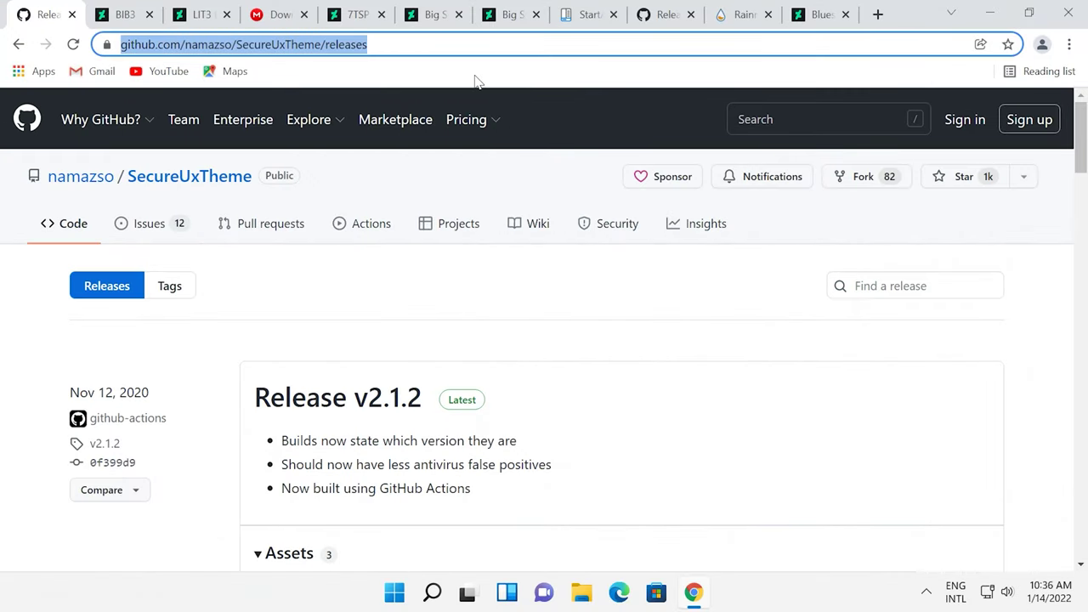
click(466, 49)
scroll(474, 229, down, 2)
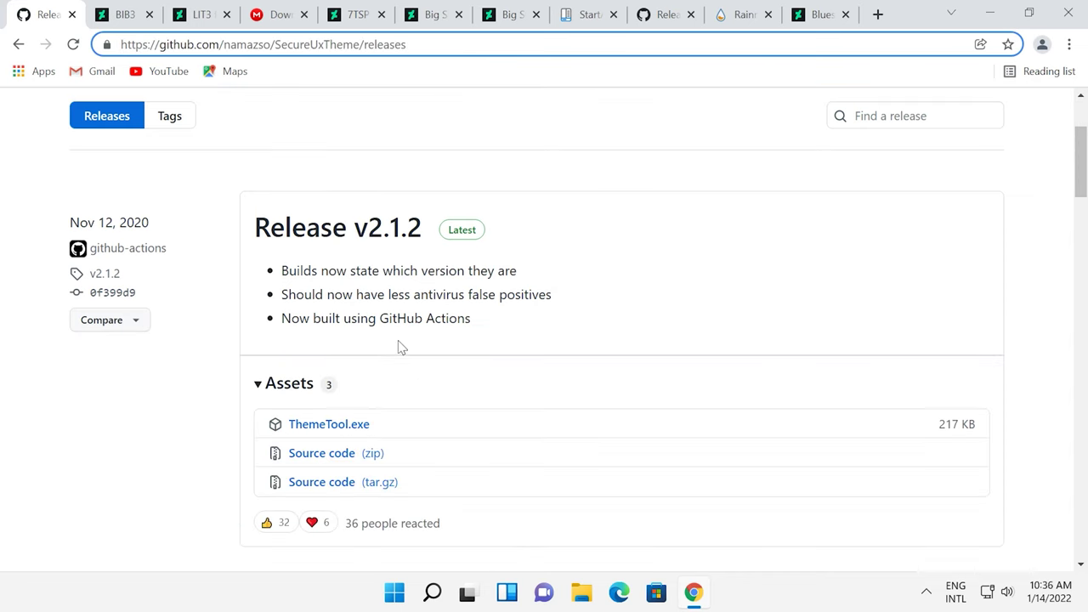
click(343, 434)
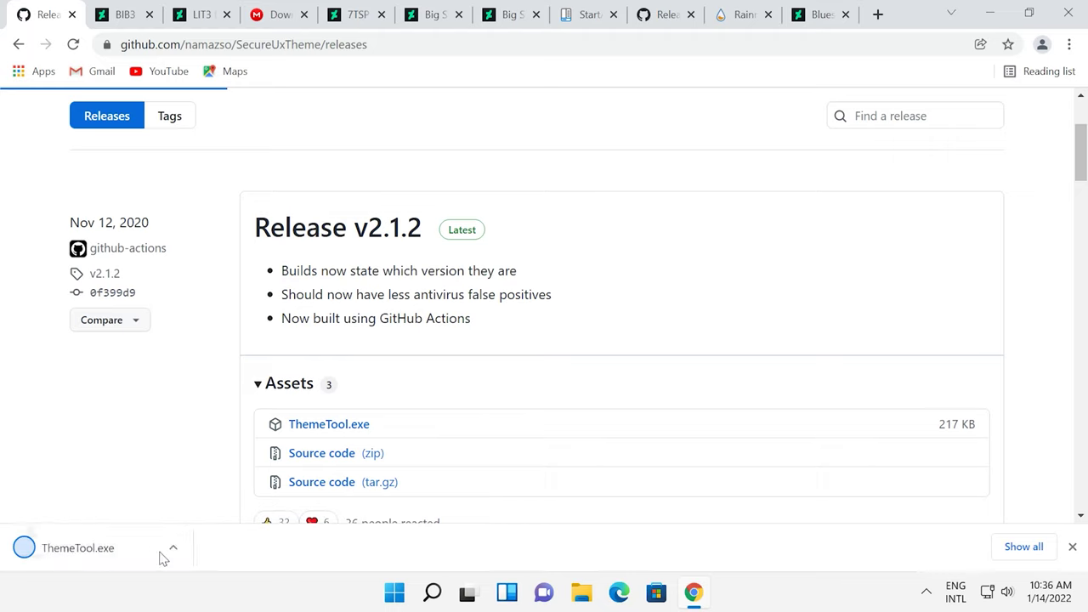
right_click(102, 554)
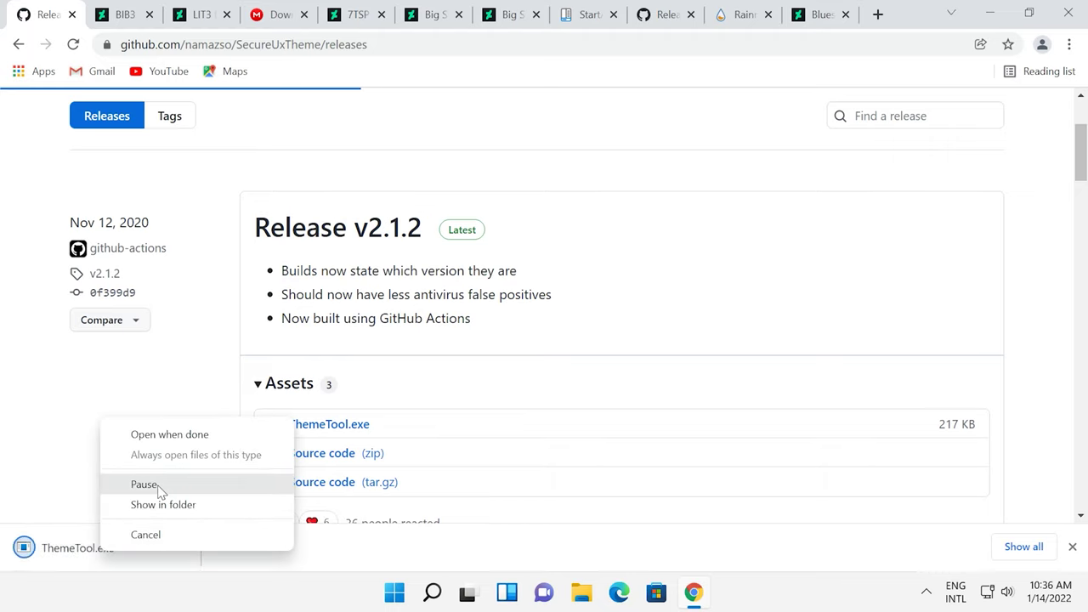
click(167, 505)
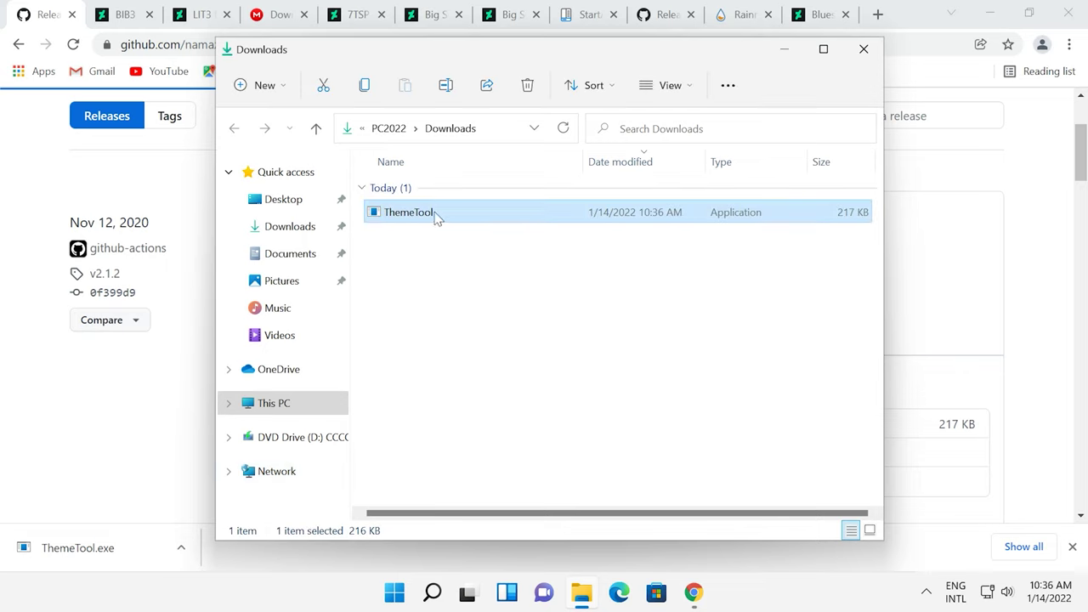
- Copy ThemeTool from Downloads to the root of Local Disk (C:), granting administrator permission
right_click(436, 218)
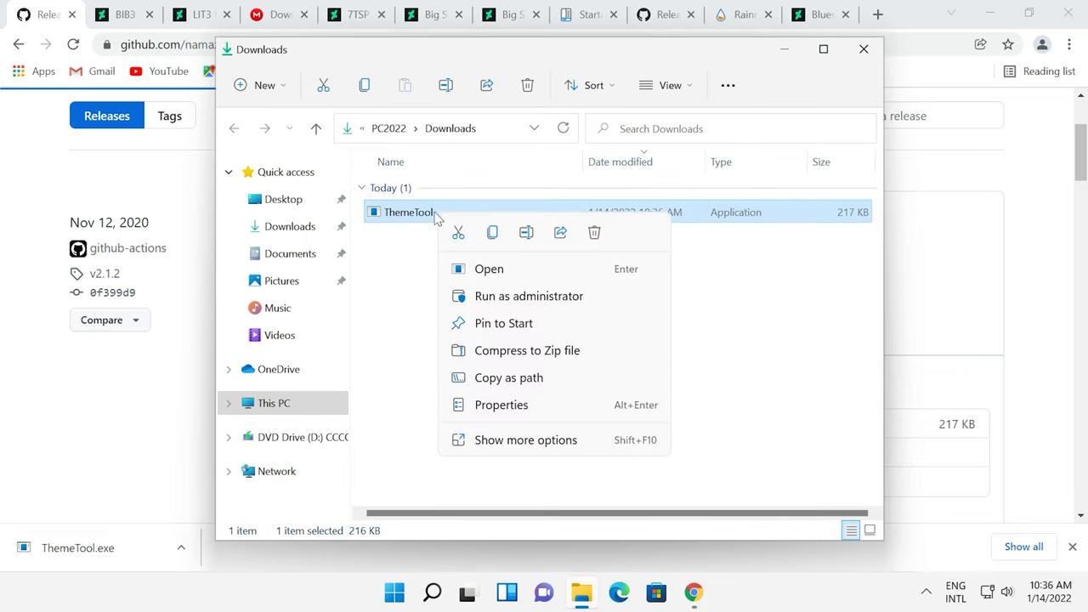
click(492, 232)
click(231, 406)
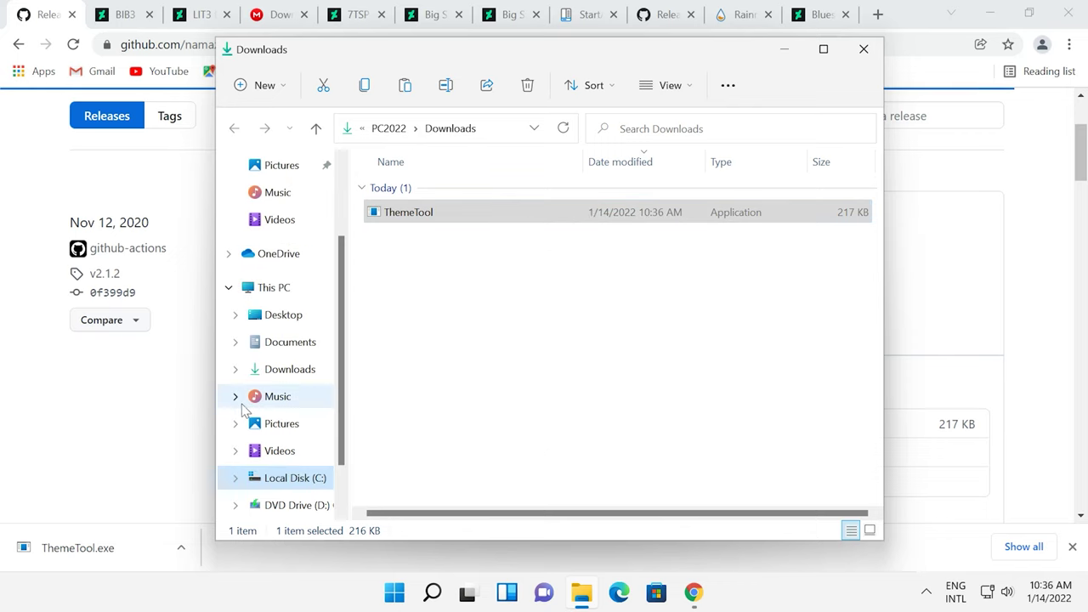
click(291, 480)
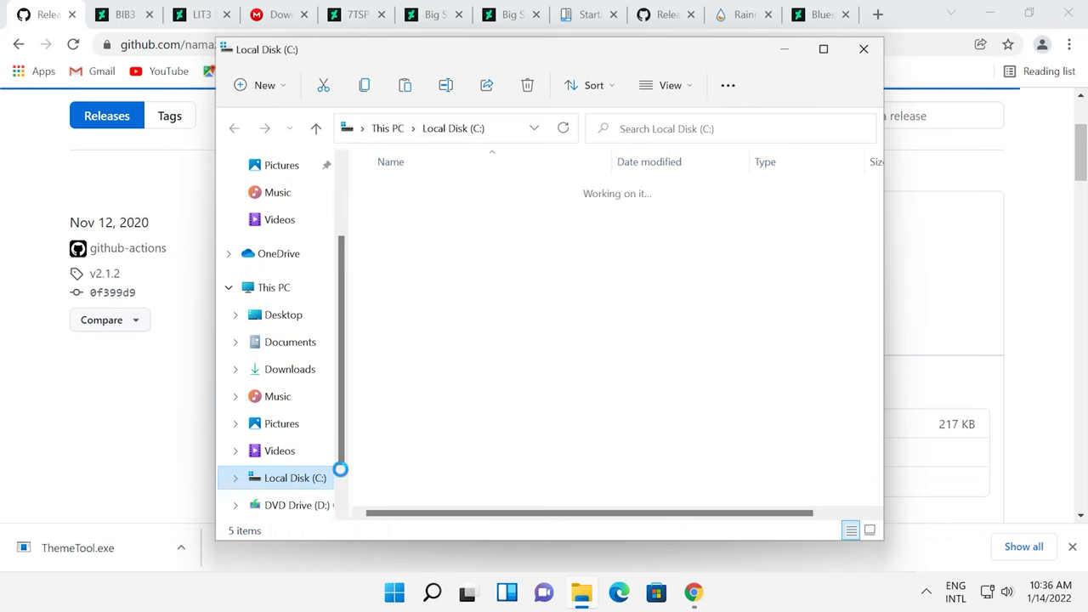
right_click(441, 387)
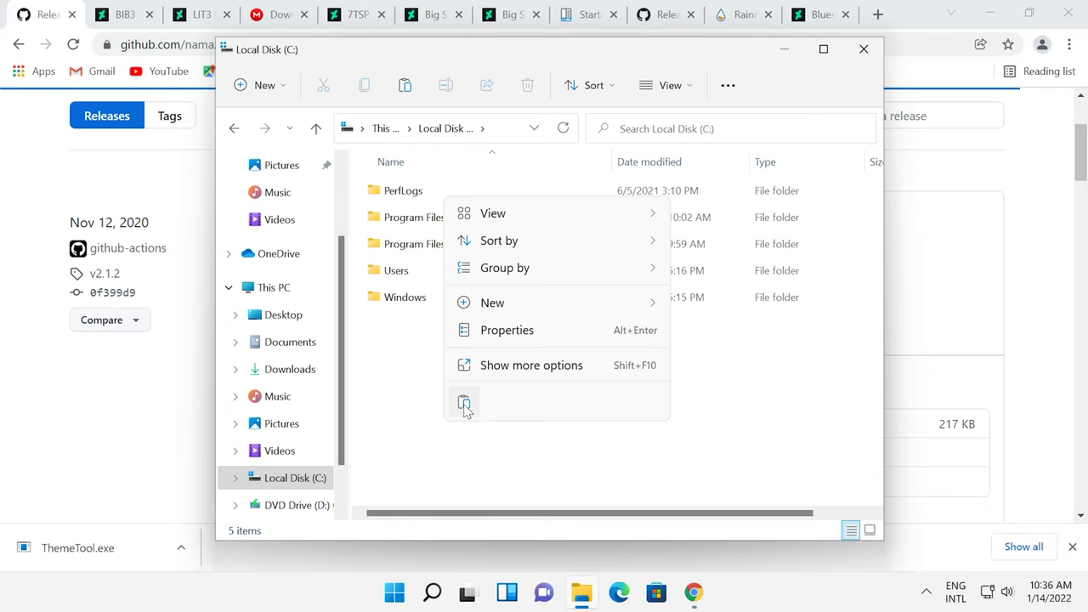
click(464, 404)
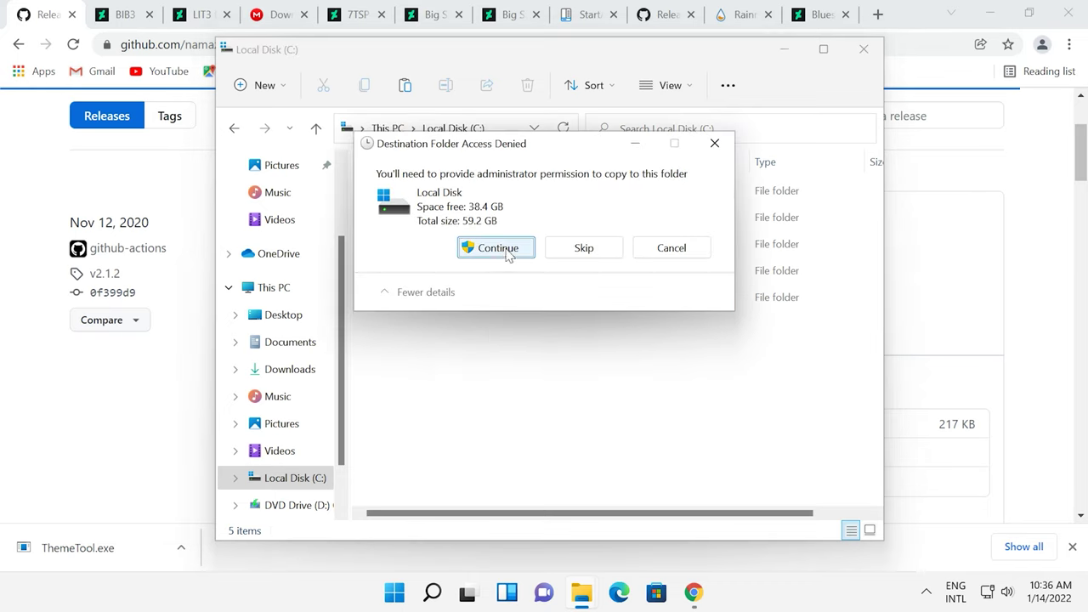
click(508, 255)
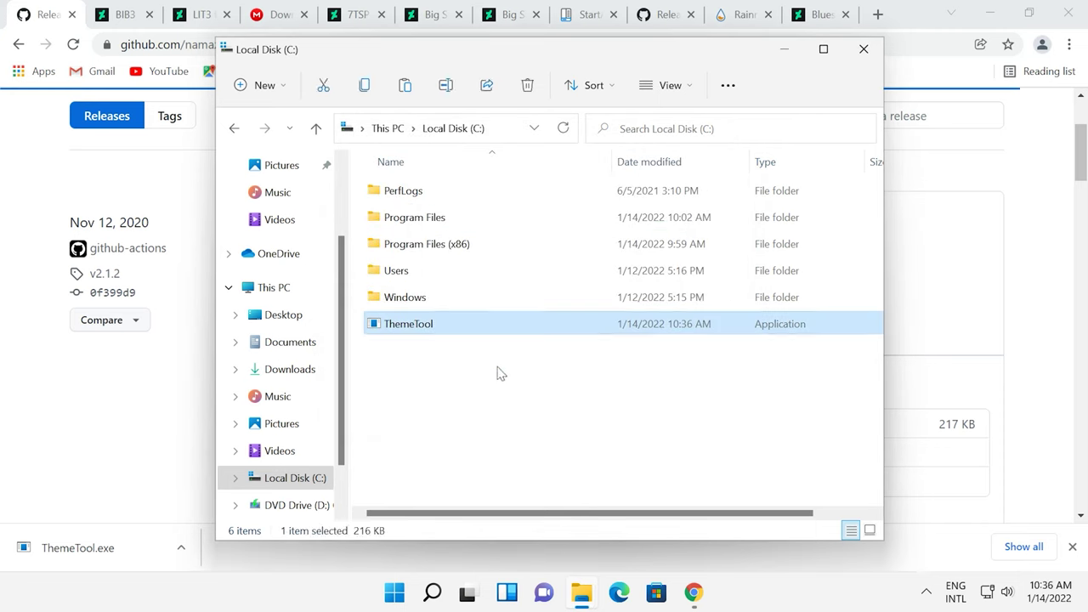
- Run the ThemeTool copy on Local Disk (C:) as administrator
right_click(443, 326)
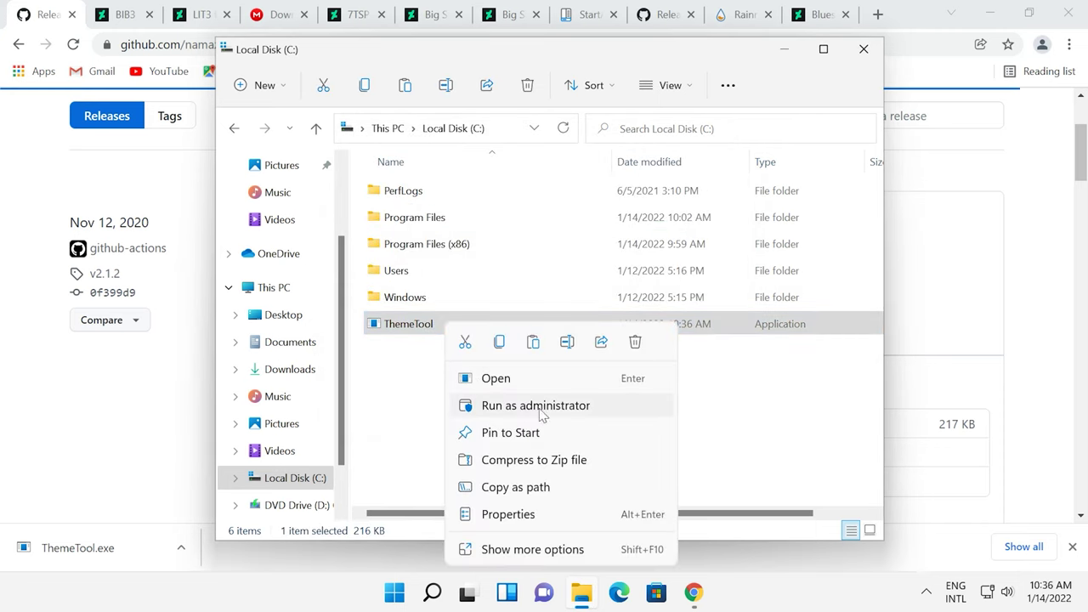
click(517, 407)
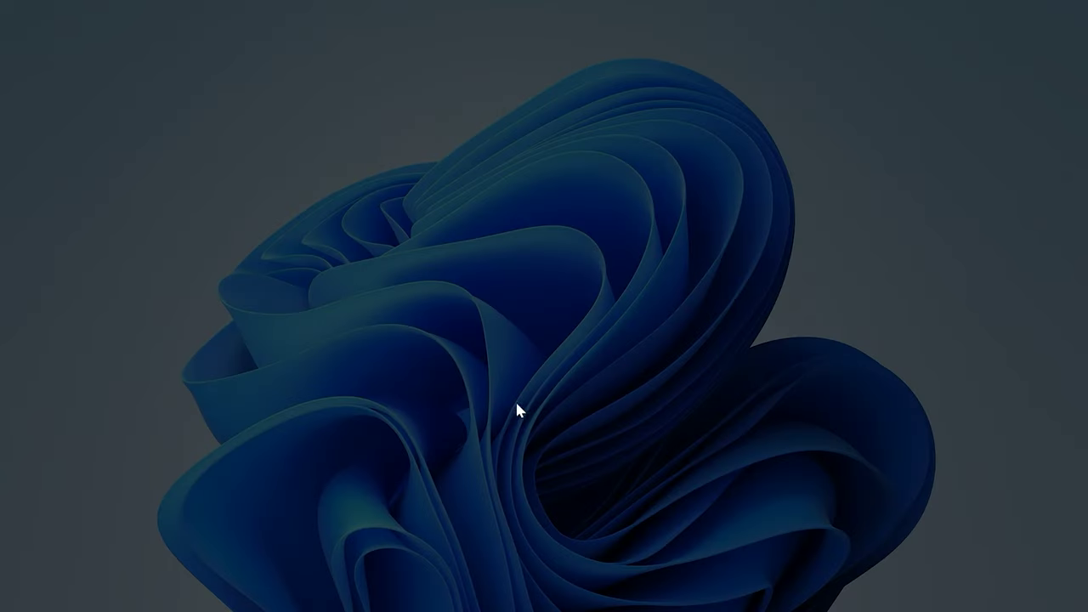
click(457, 438)
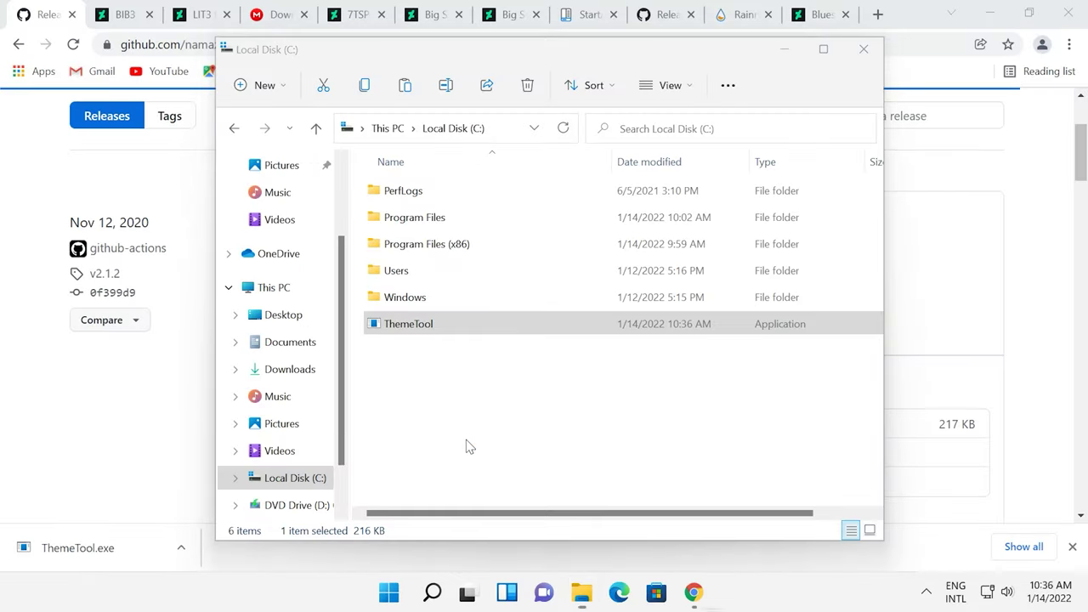
click(545, 355)
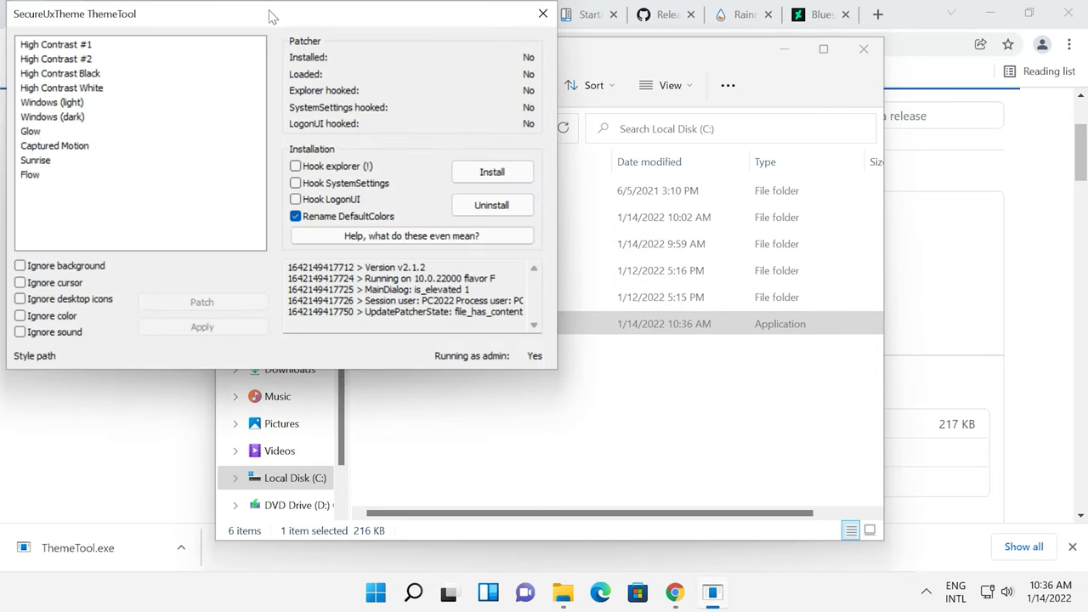
- Install the SecureUxTheme patcher with Hook SystemSettings and Hook LogonUI enabled, and reboot the computer
drag(270, 16, 444, 61)
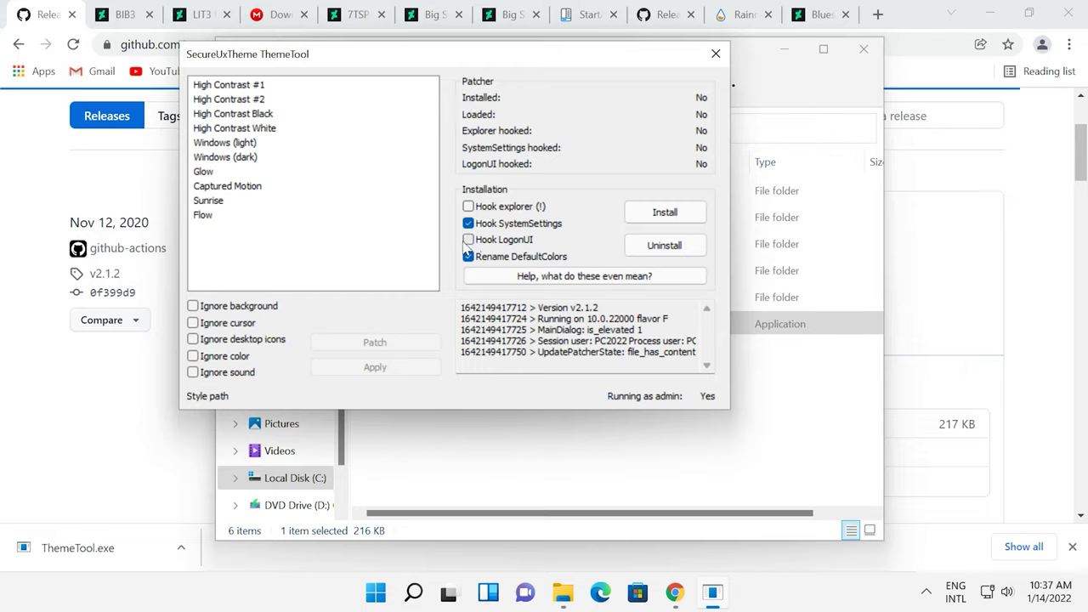
click(468, 241)
click(664, 212)
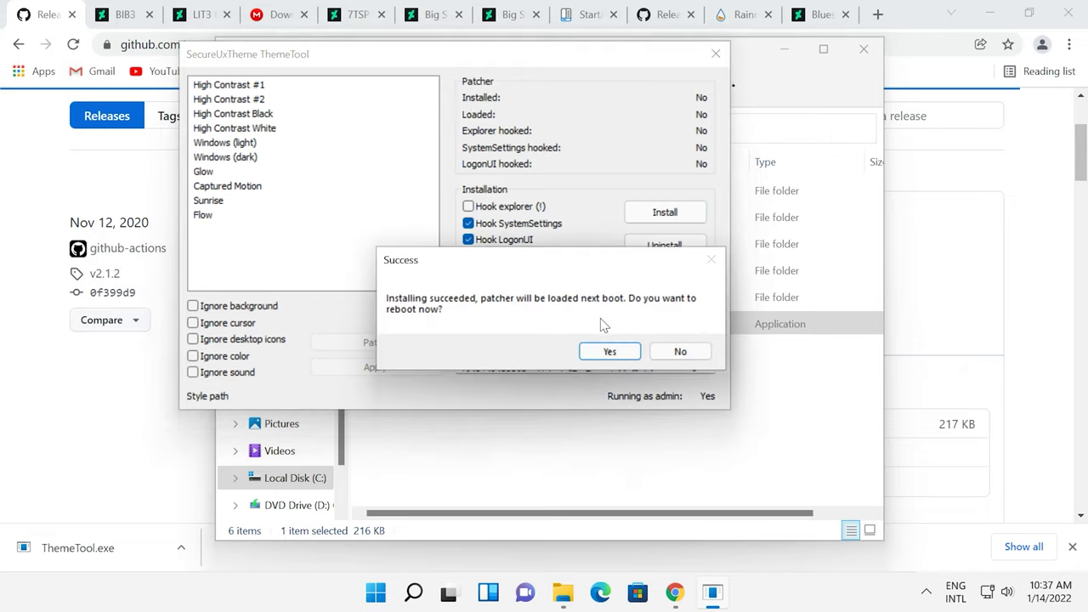
click(609, 351)
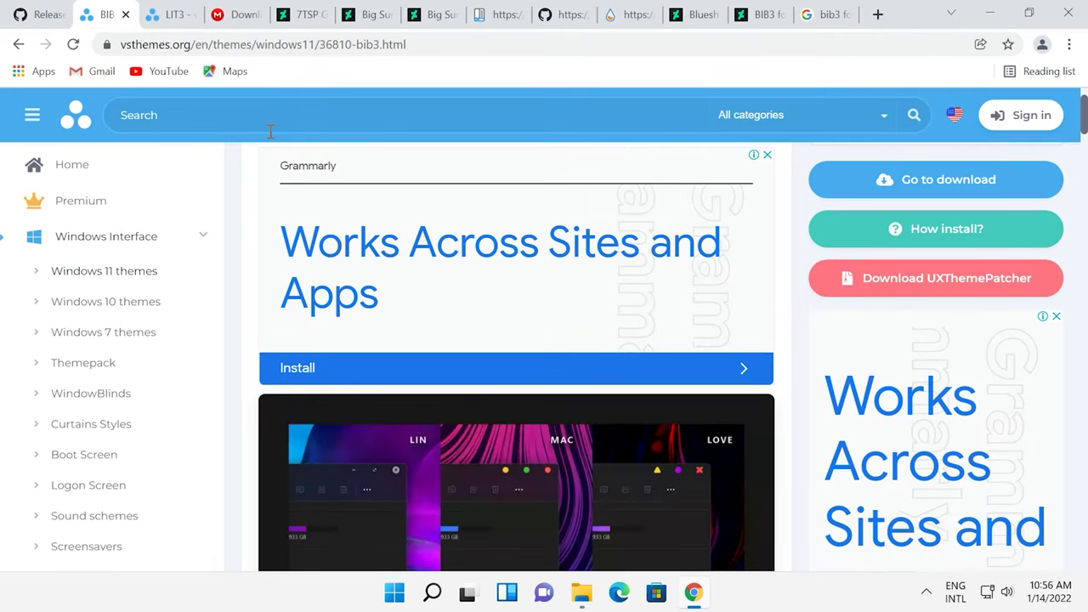
- Download the BIB3 theme archive from its vsthemes.org page in Chrome
click(409, 44)
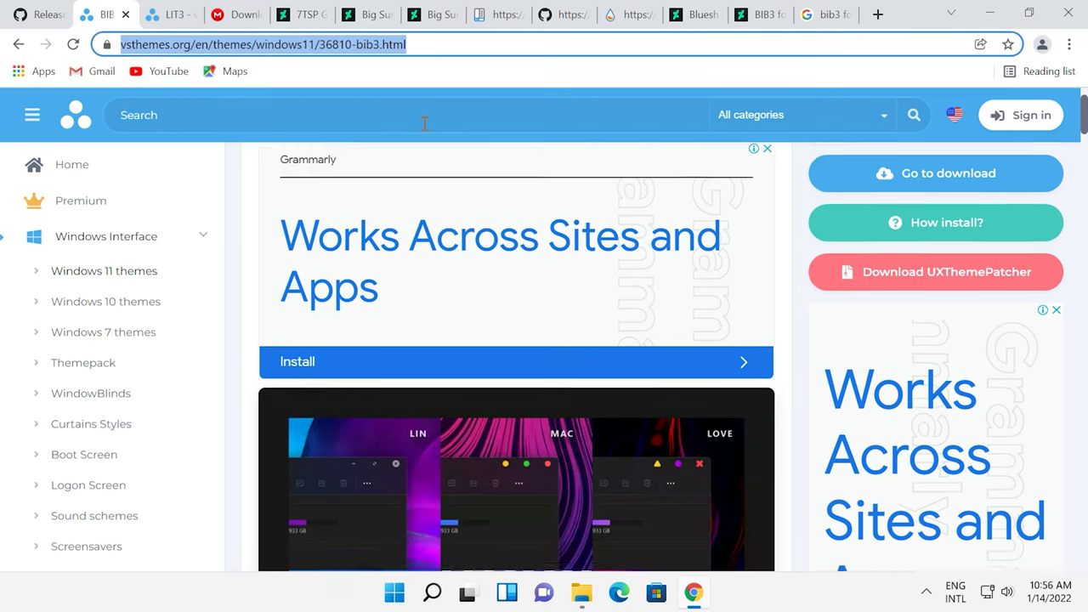
scroll(423, 119, down, 15)
scroll(488, 280, down, 1)
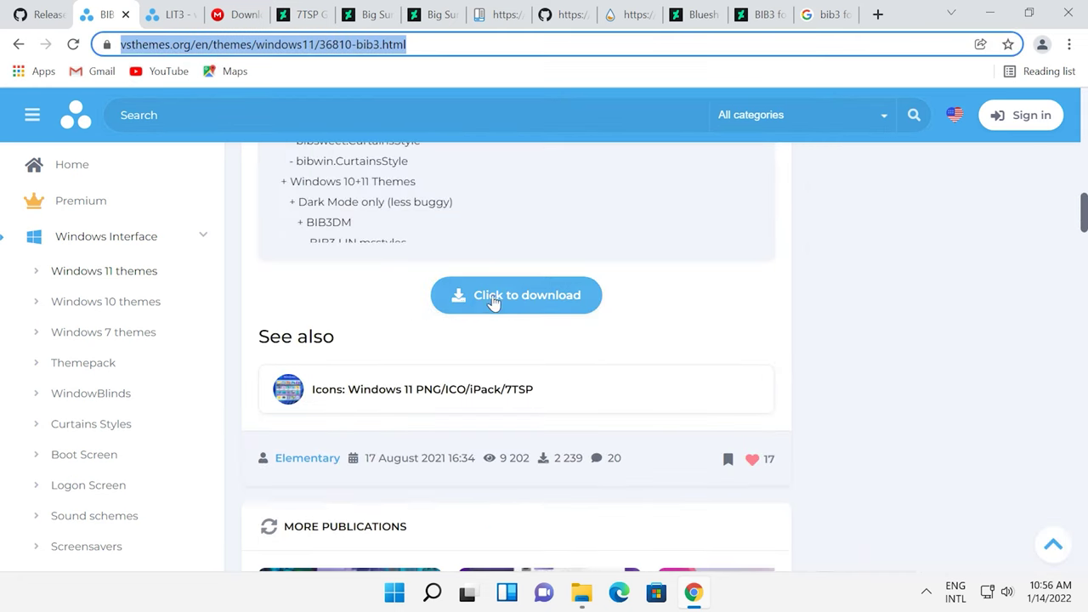
click(516, 296)
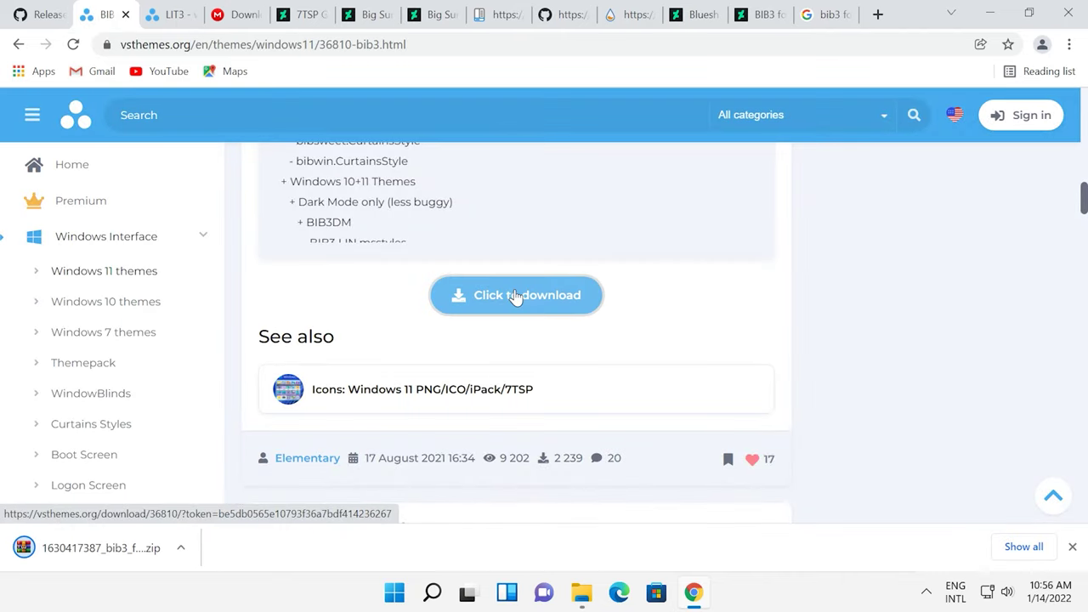
- Download the LIT3 theme archive from its vsthemes.org page
click(181, 17)
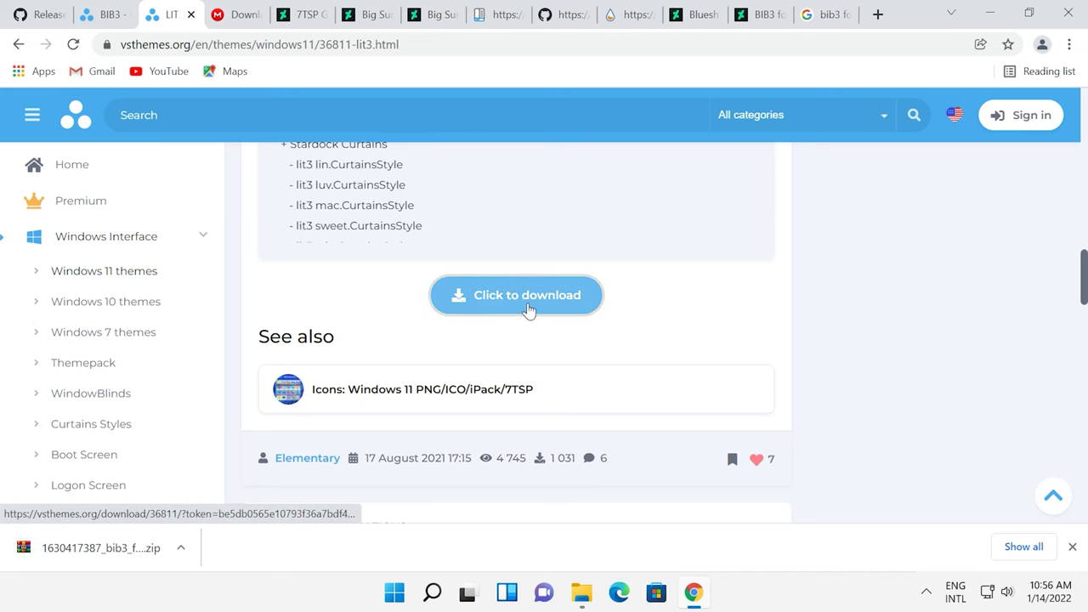
click(527, 310)
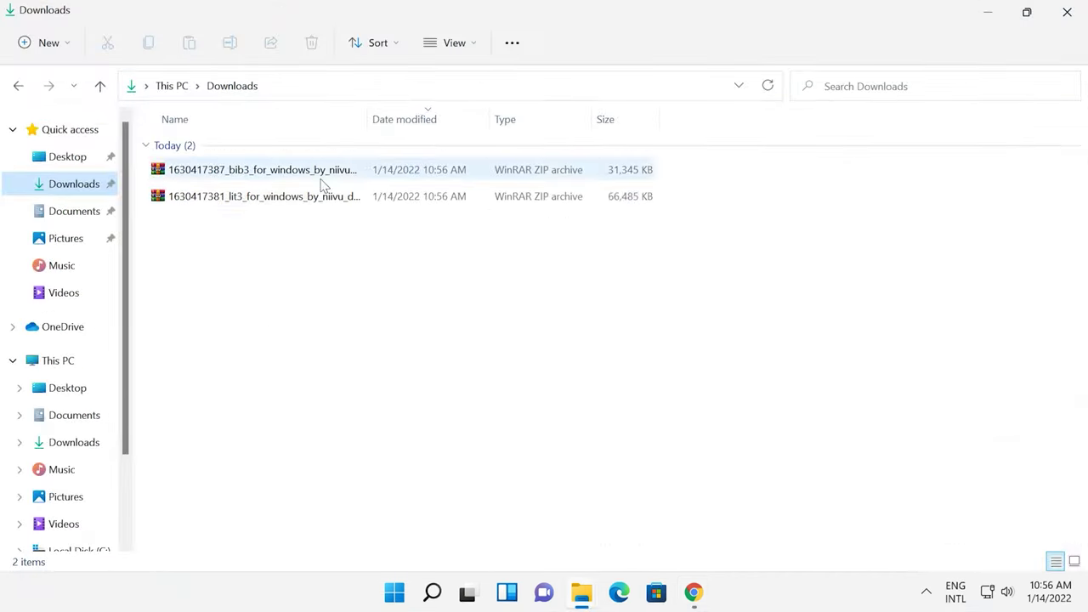
- Switch to File Explorer and extract the BIB3 theme archive directly into the Downloads folder with 7-Zip
click(318, 178)
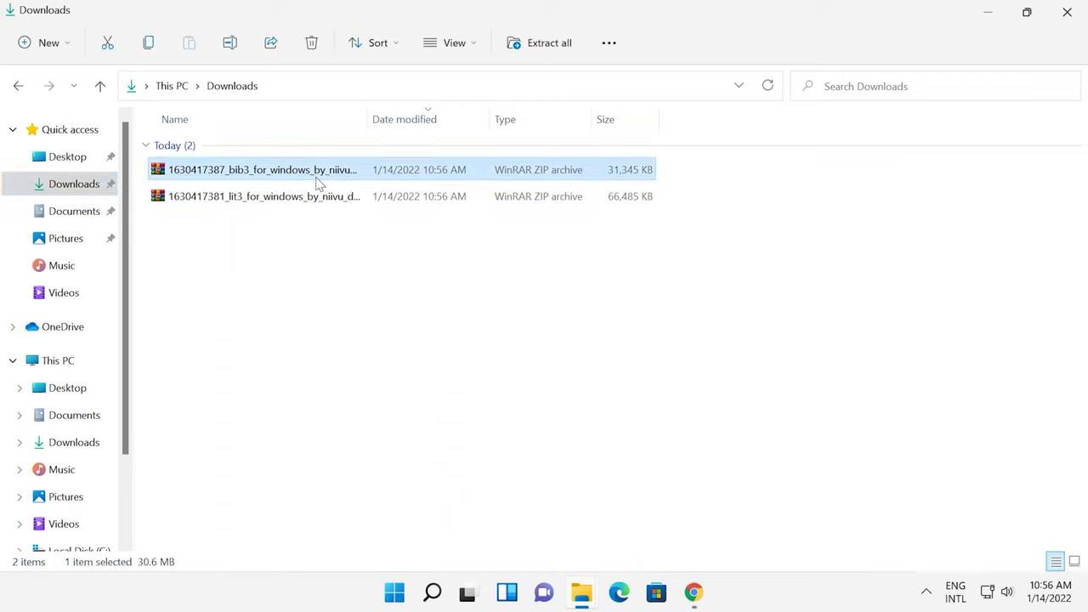
right_click(320, 182)
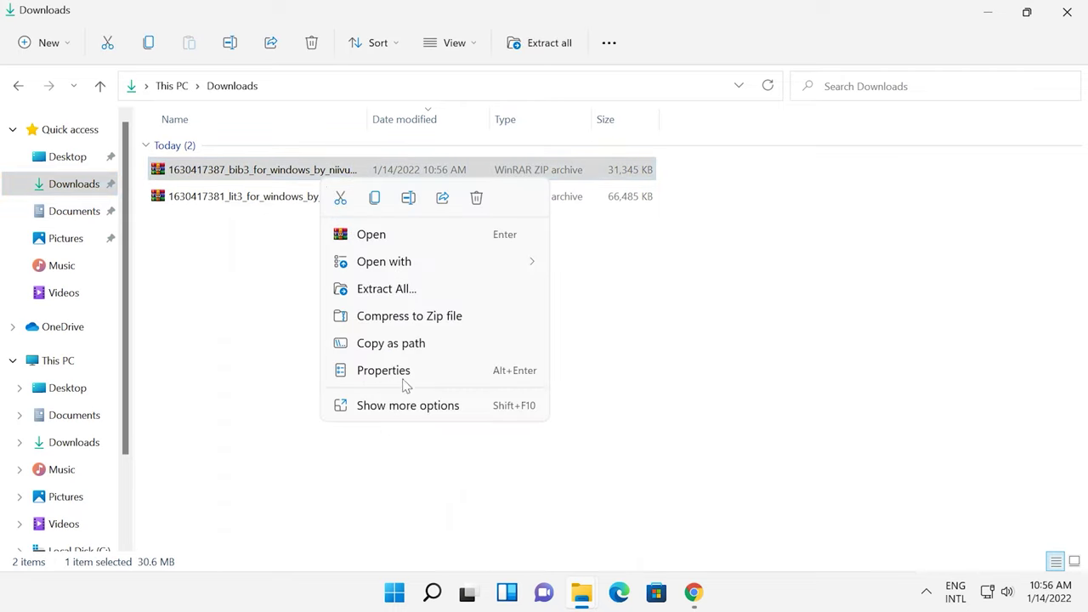
click(406, 409)
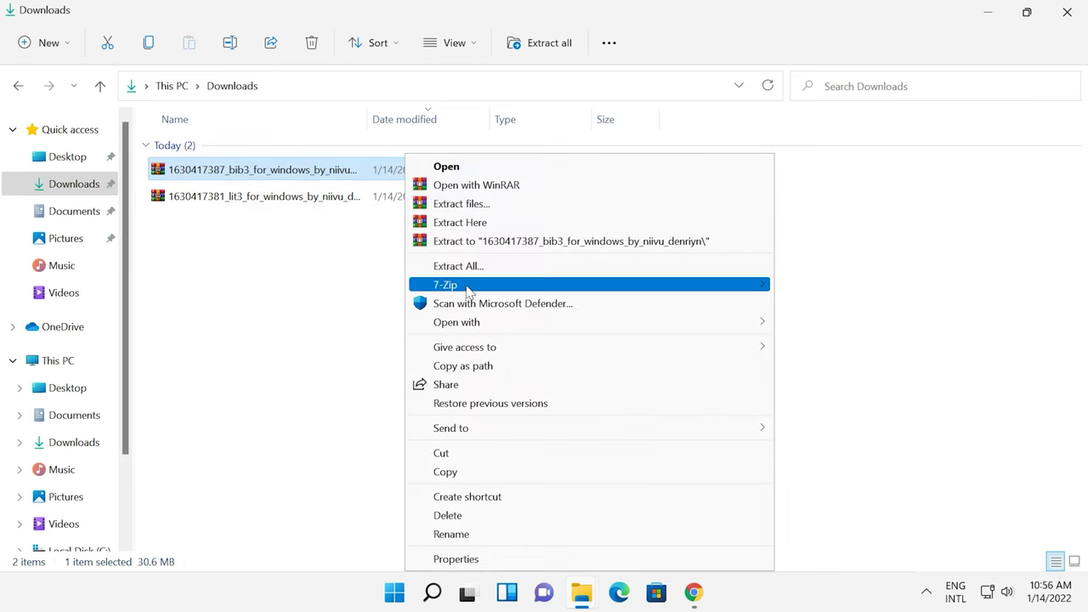
mouse_move(459, 284)
click(228, 343)
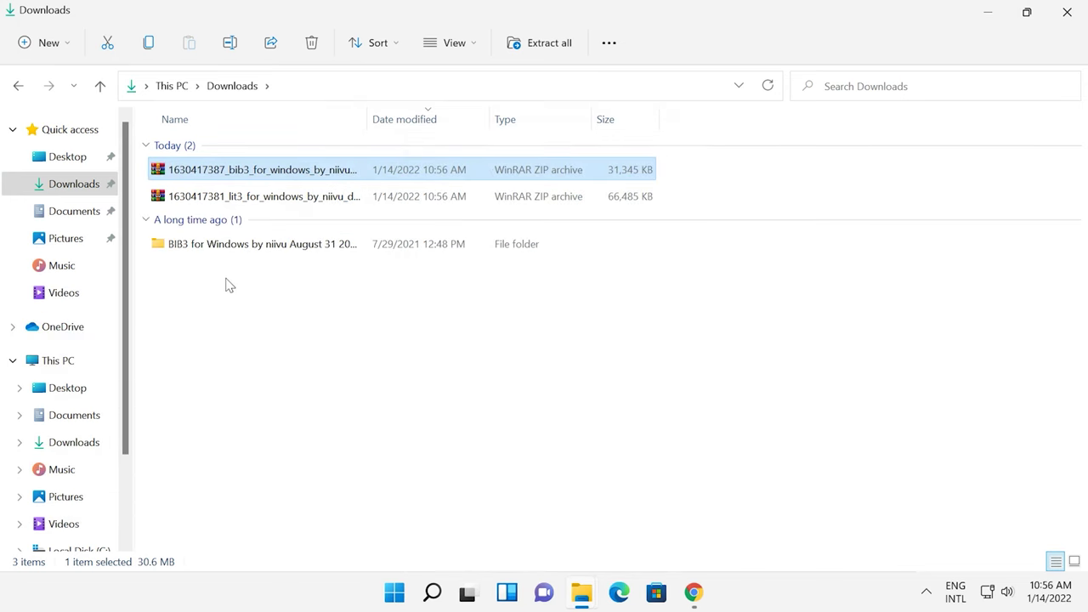
- Extract the LIT3 theme archive directly into the Downloads folder with 7-Zip
click(238, 201)
right_click(238, 200)
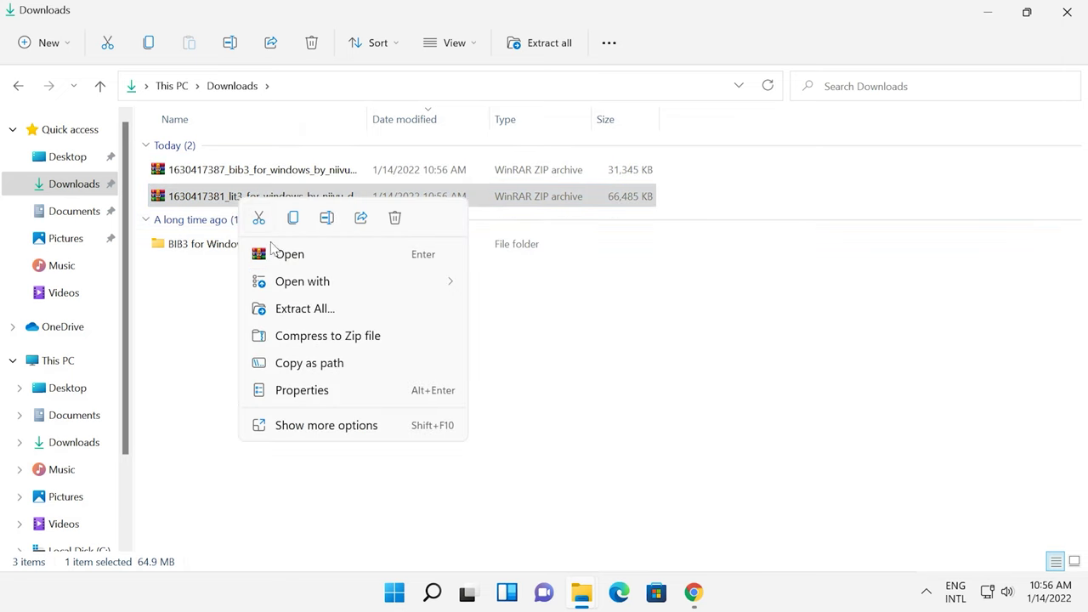
click(315, 426)
mouse_move(375, 139)
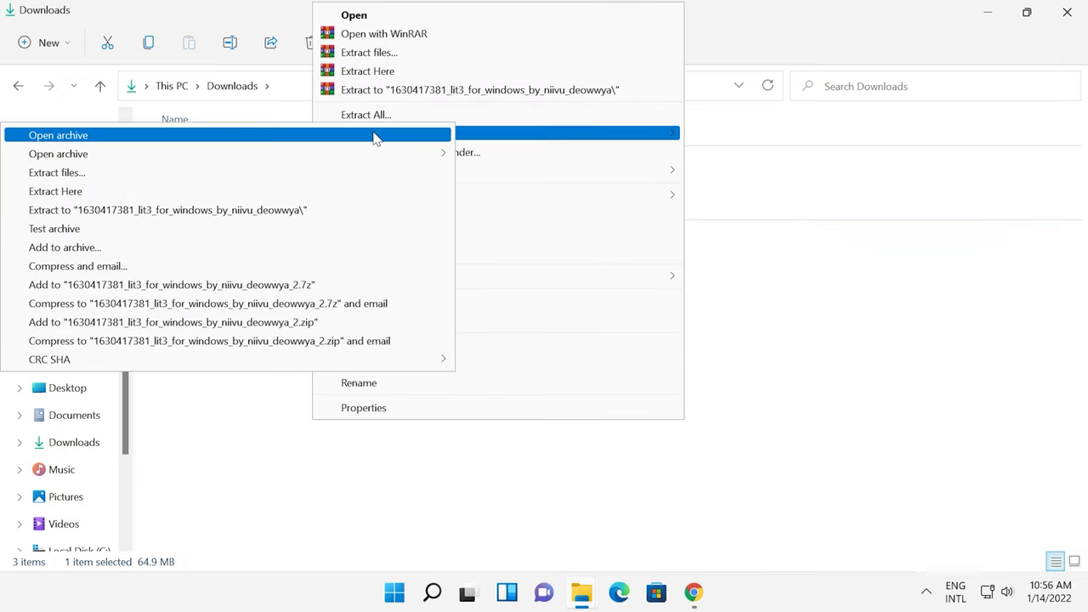
click(182, 192)
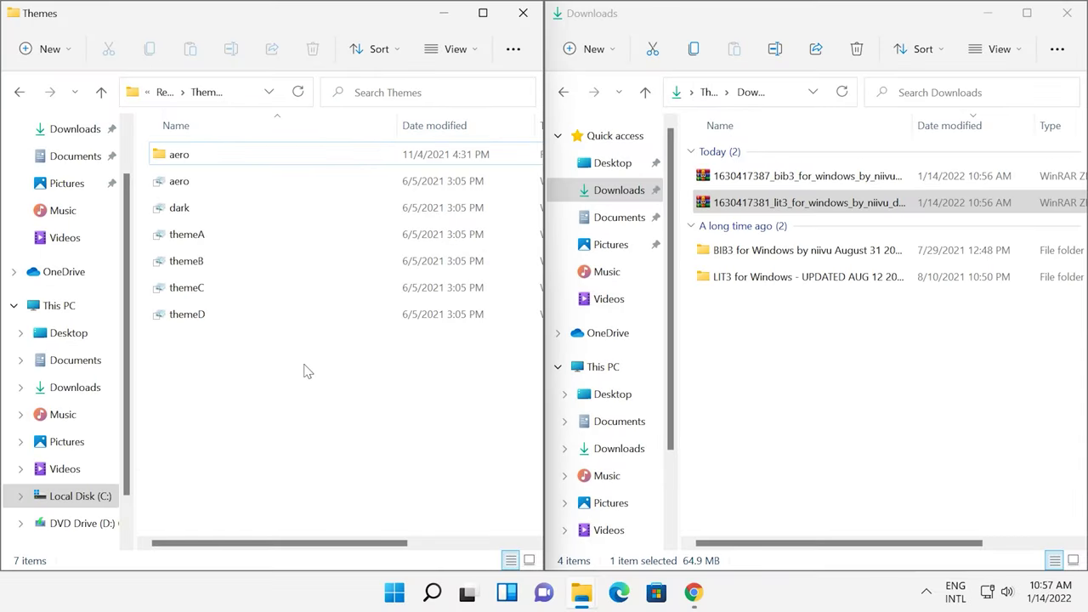
- Show the full path of the Windows\Resources\Themes folder and open the Windows Themes subfolder of the extracted LIT3 folder
click(237, 96)
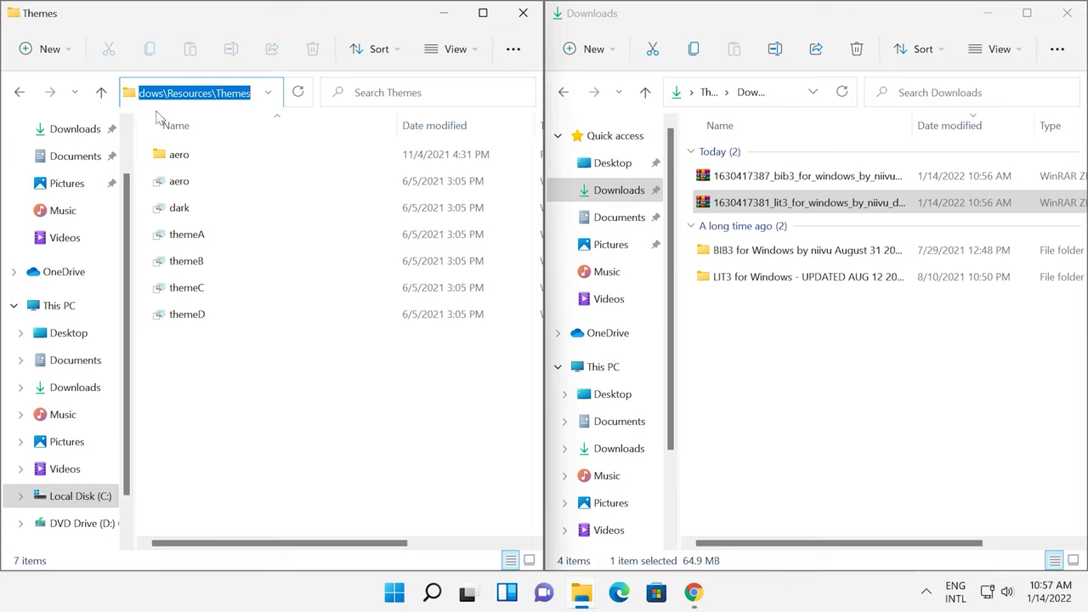
click(276, 429)
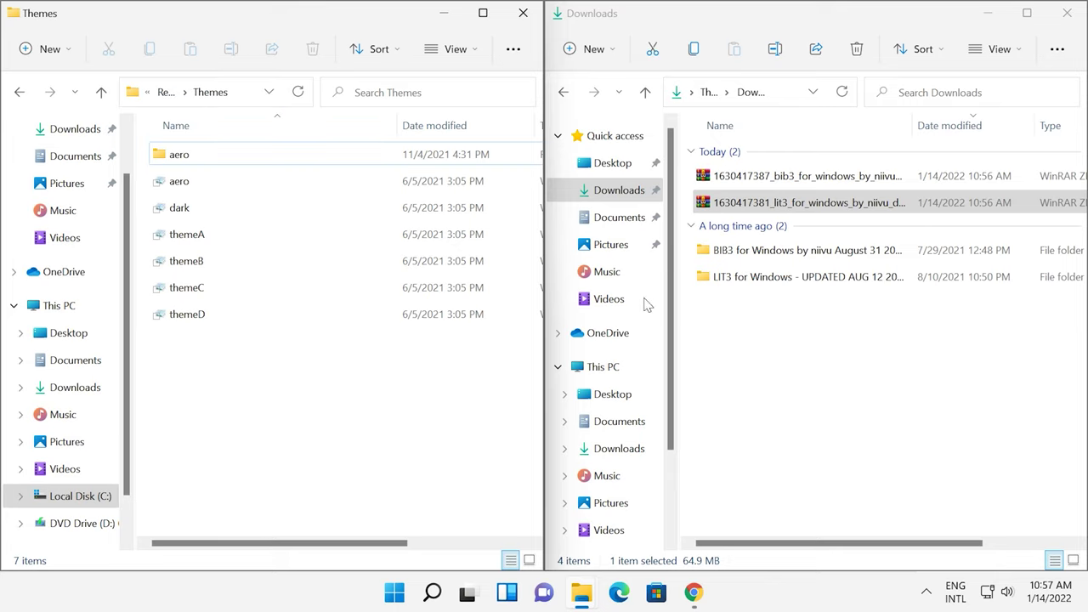
double_click(762, 276)
double_click(750, 189)
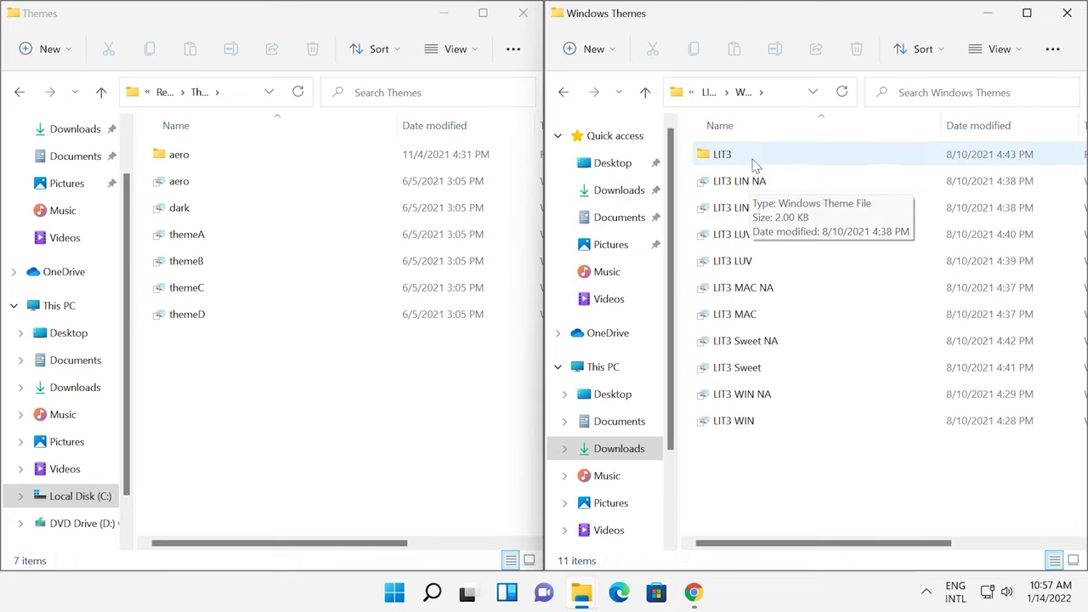
- Copy the LIT3 folder and the LIT3 MAC NA and LIT3 MAC theme files into Windows\Resources\Themes, granting administrator permission for all items
click(722, 154)
ctrl+click(763, 290)
ctrl+click(764, 314)
right_click(760, 312)
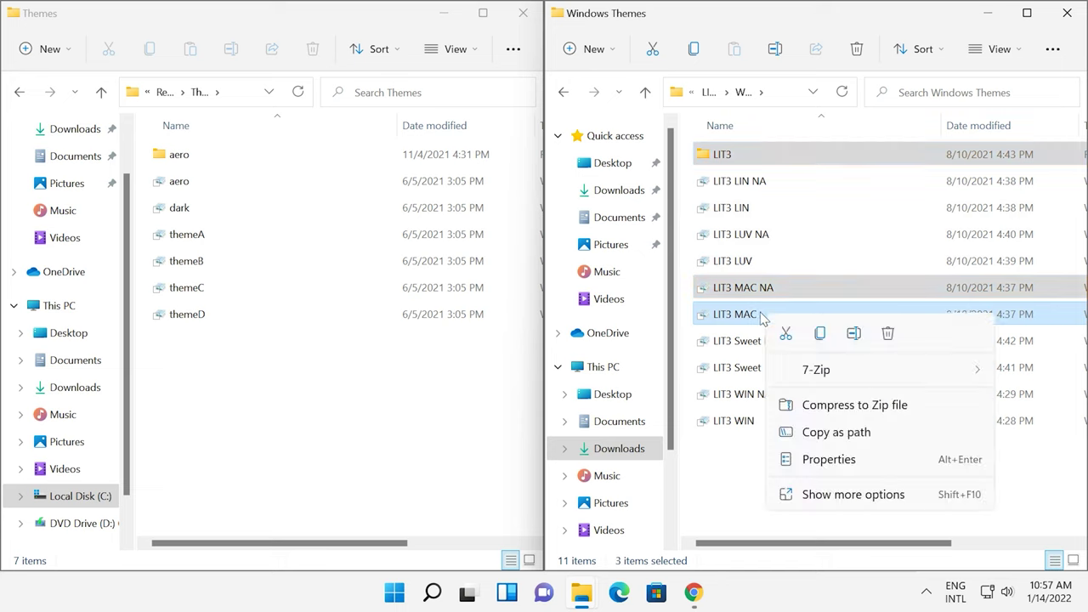
click(819, 335)
click(243, 415)
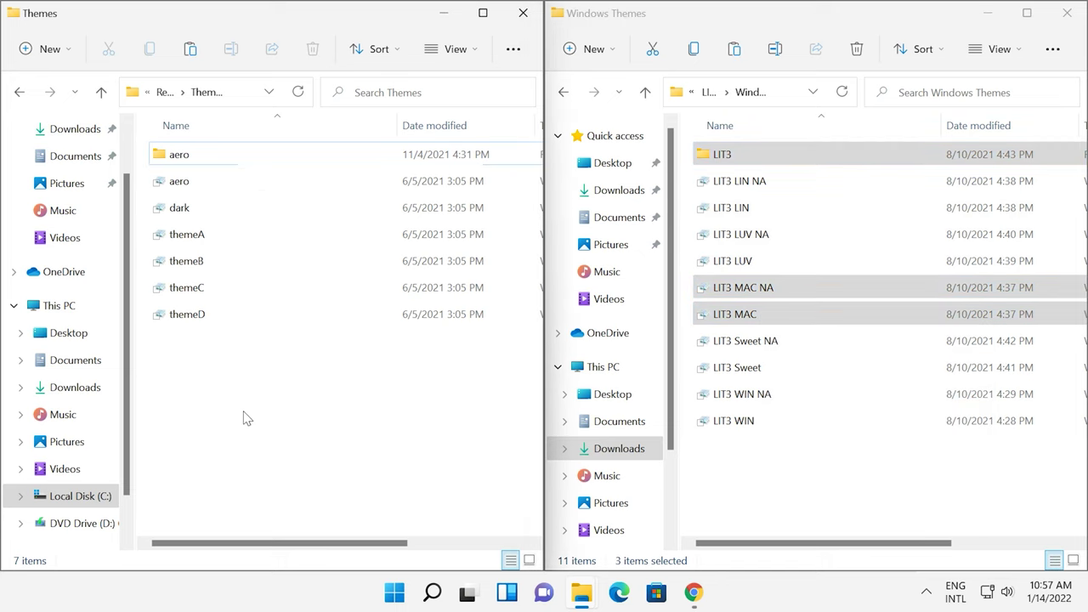
right_click(243, 416)
click(268, 433)
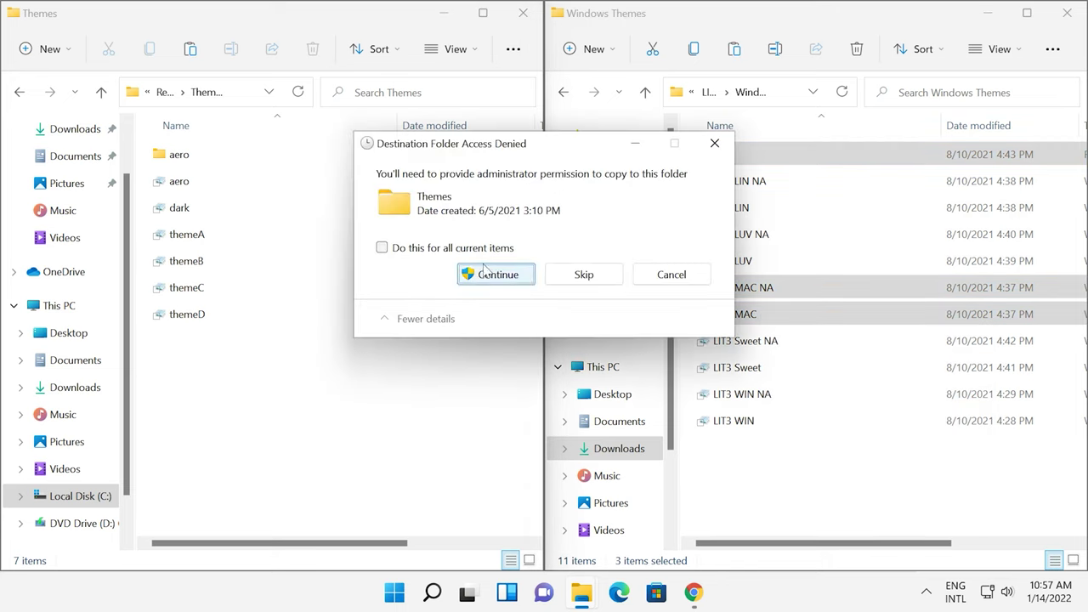
click(382, 248)
click(495, 273)
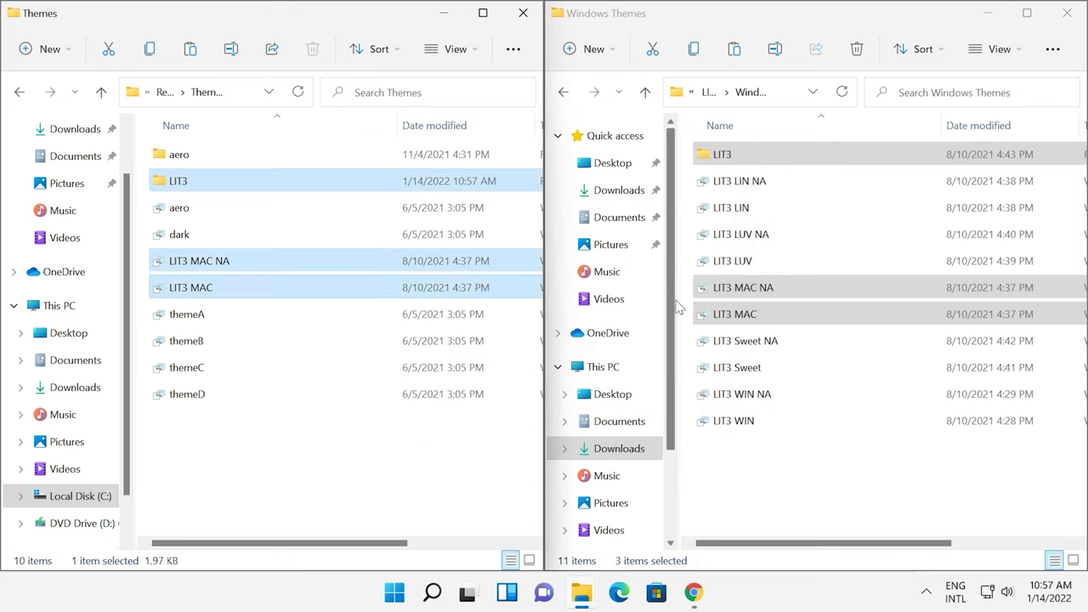
- Open the Dark Mode only (less buggy) folder under Windows 10+11 Themes in the extracted BIB3 folder
click(645, 93)
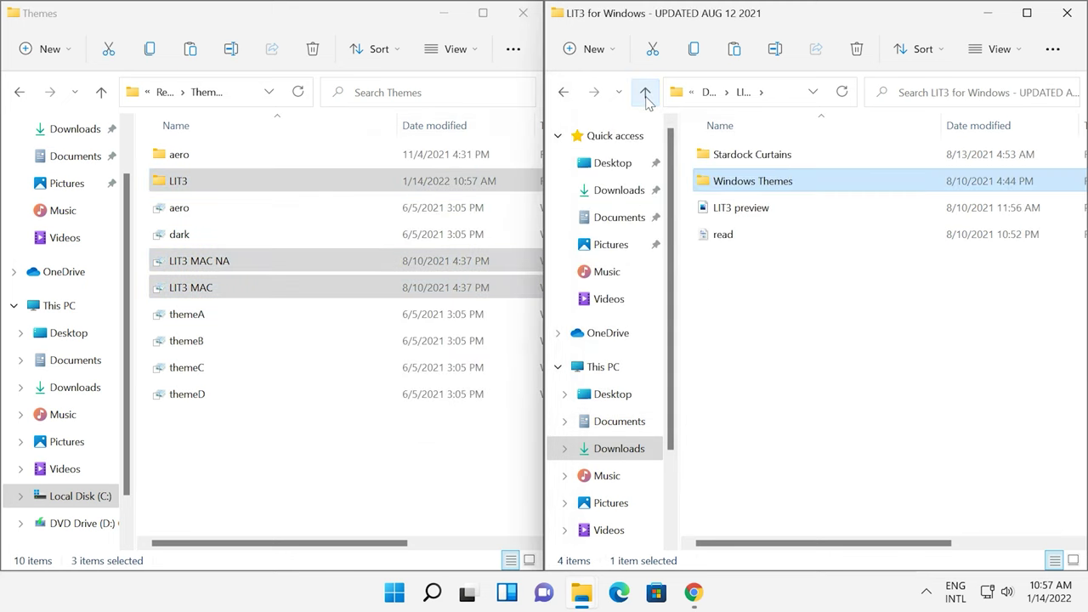
click(645, 94)
double_click(756, 286)
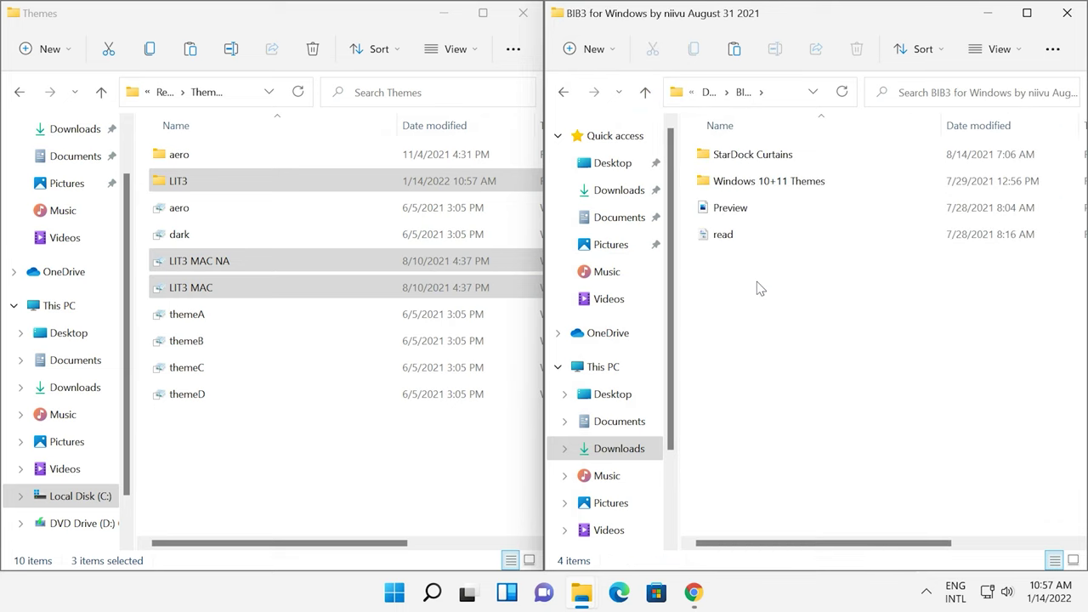
double_click(753, 182)
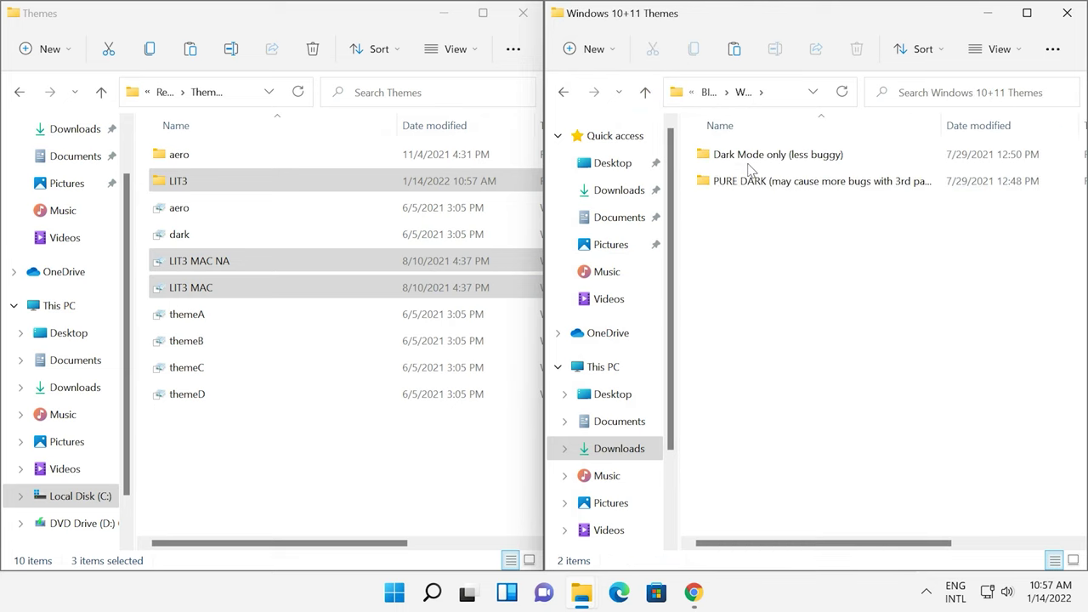
click(749, 161)
double_click(749, 162)
- Copy the BIB3DM folder and the BIB3DM MAC NA and BIB3DM MAC theme files into Windows\Resources\Themes, granting administrator permission
click(747, 158)
ctrl+click(761, 287)
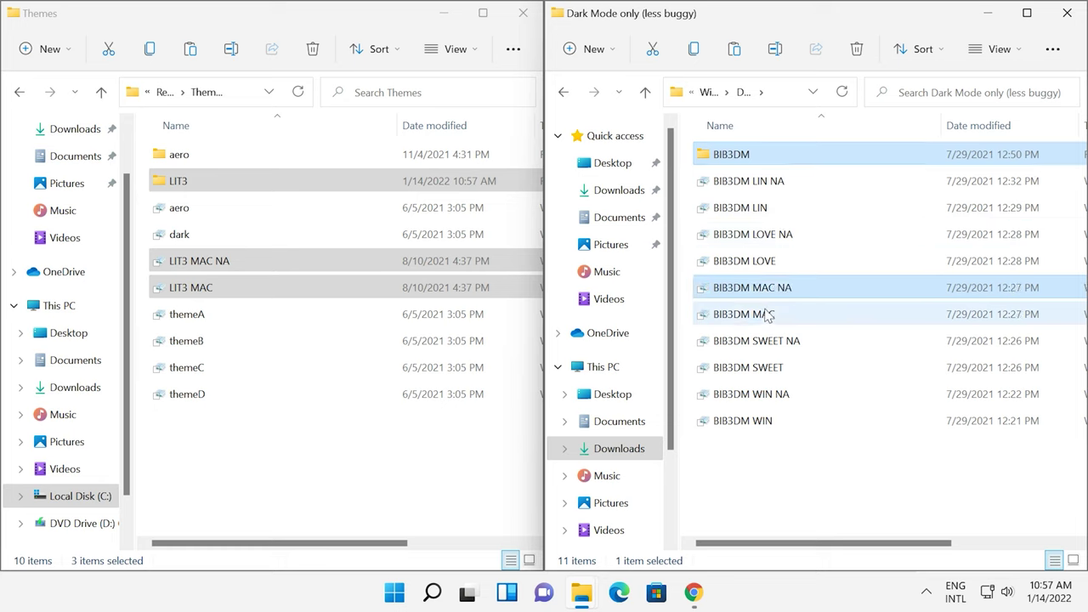
ctrl+click(764, 313)
right_click(765, 313)
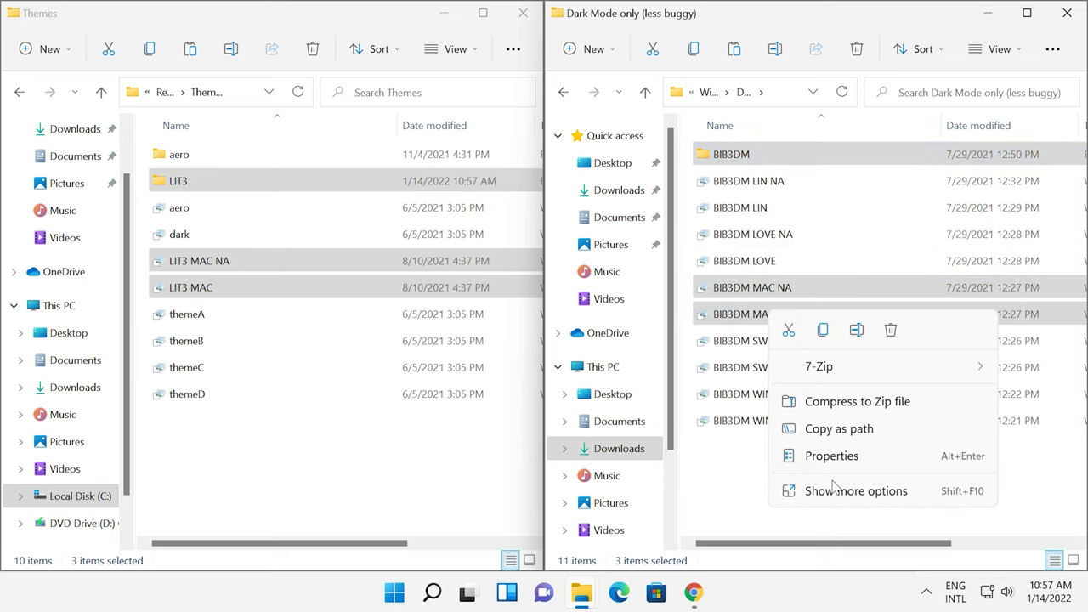
click(823, 332)
click(289, 467)
right_click(286, 468)
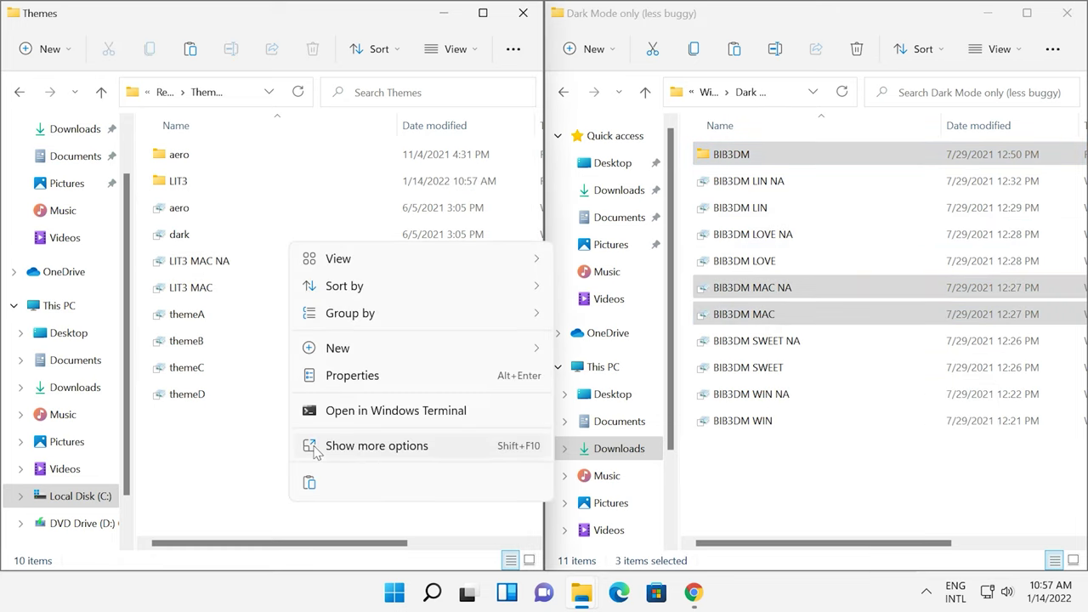
click(309, 484)
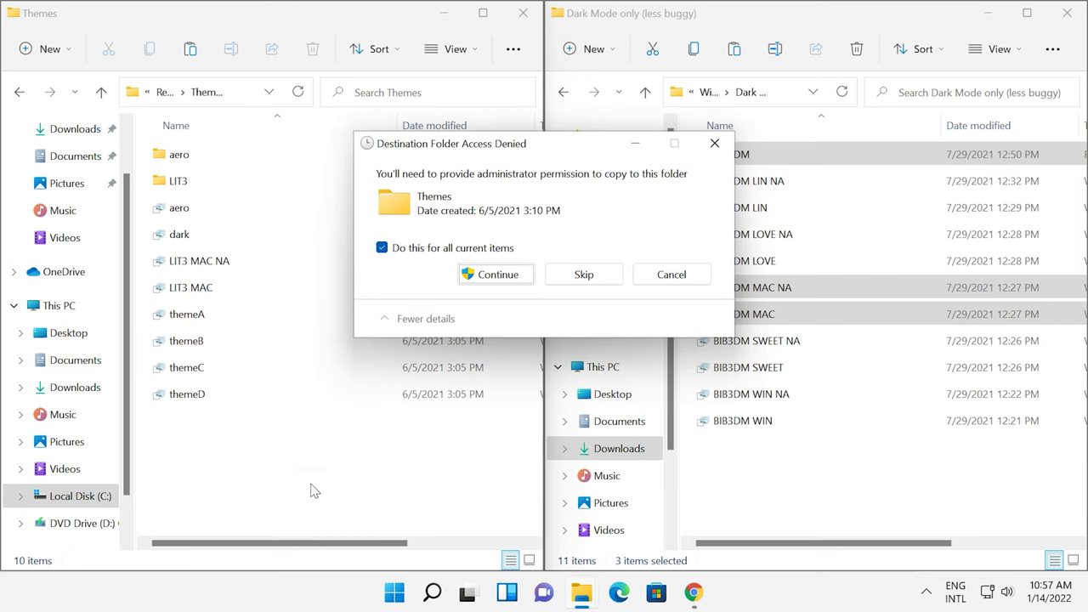
click(493, 277)
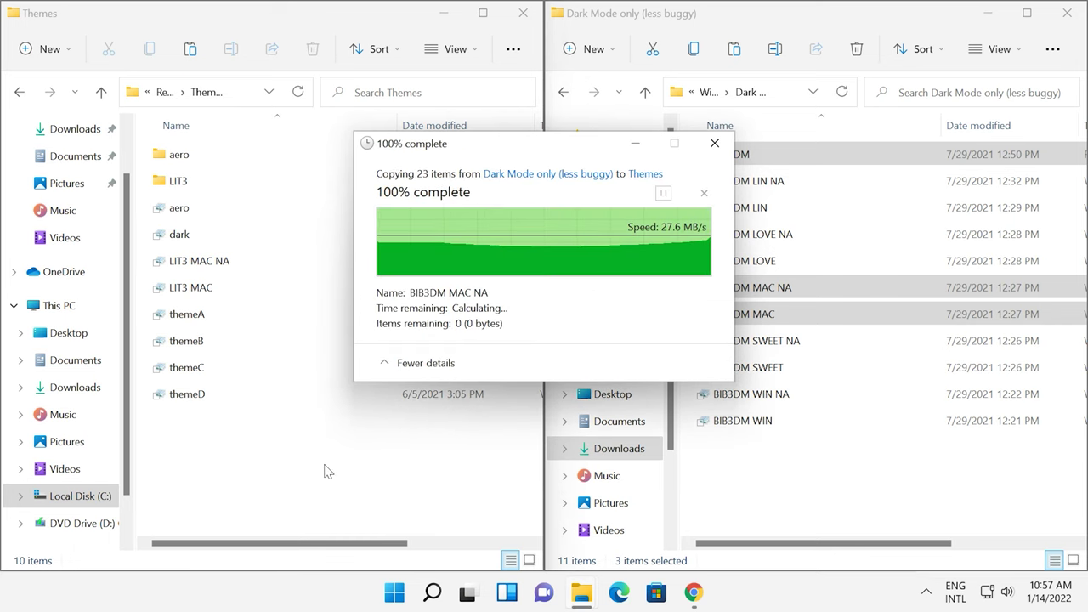
- Run ThemeTool from Local Disk (C:) as administrator and accept its license
click(485, 12)
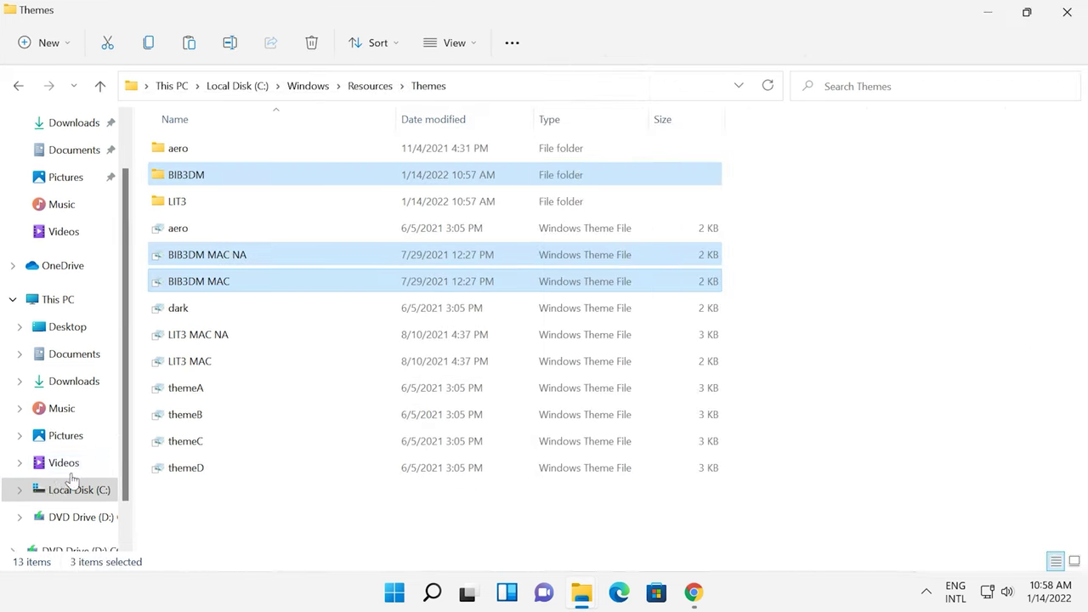
click(20, 492)
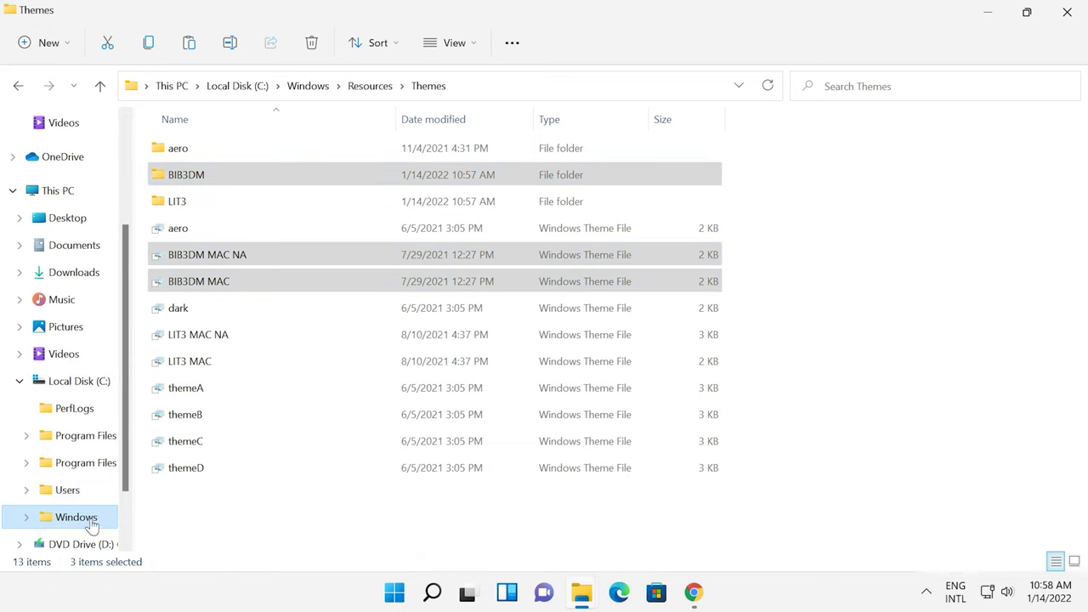
click(87, 383)
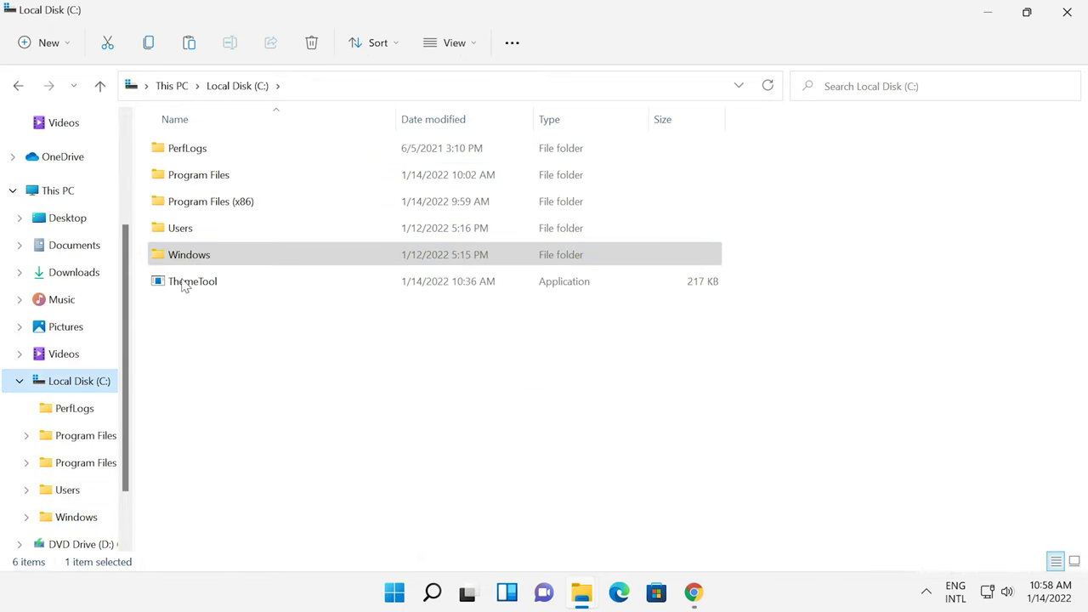
click(198, 288)
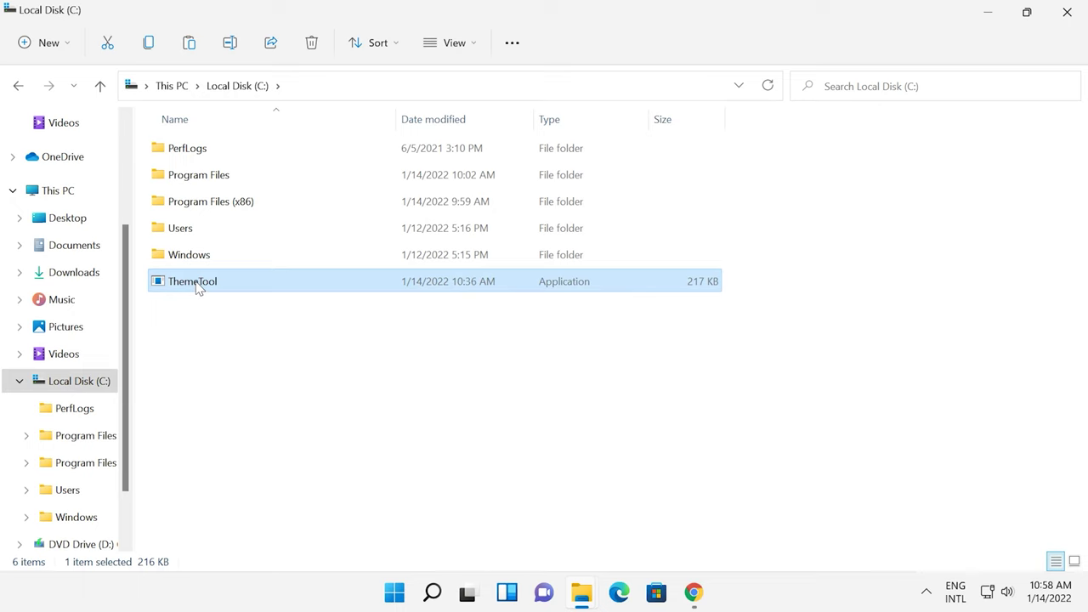
right_click(198, 288)
click(282, 368)
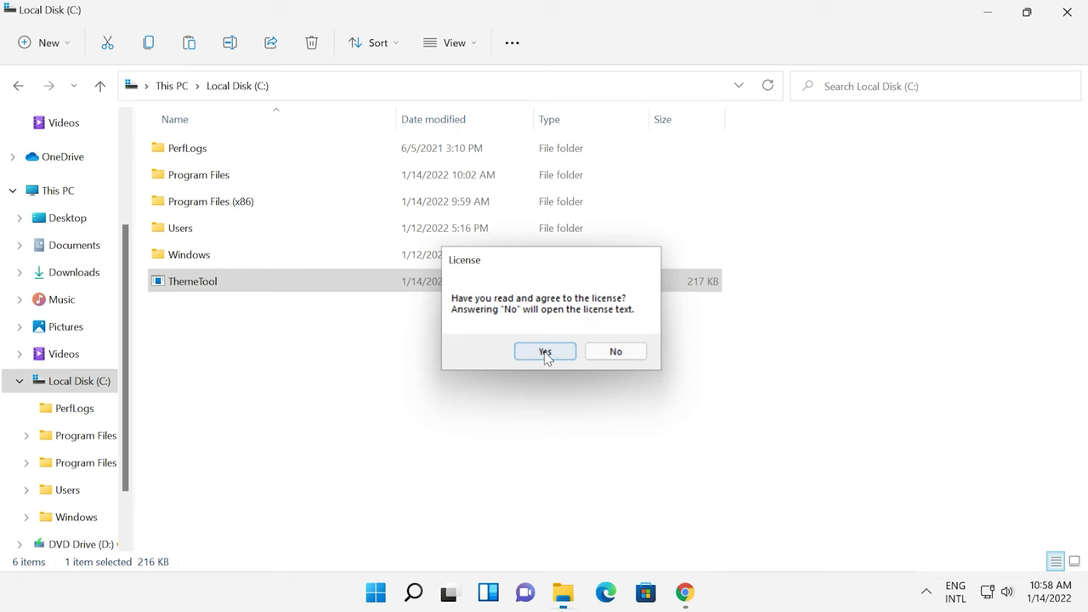
click(545, 352)
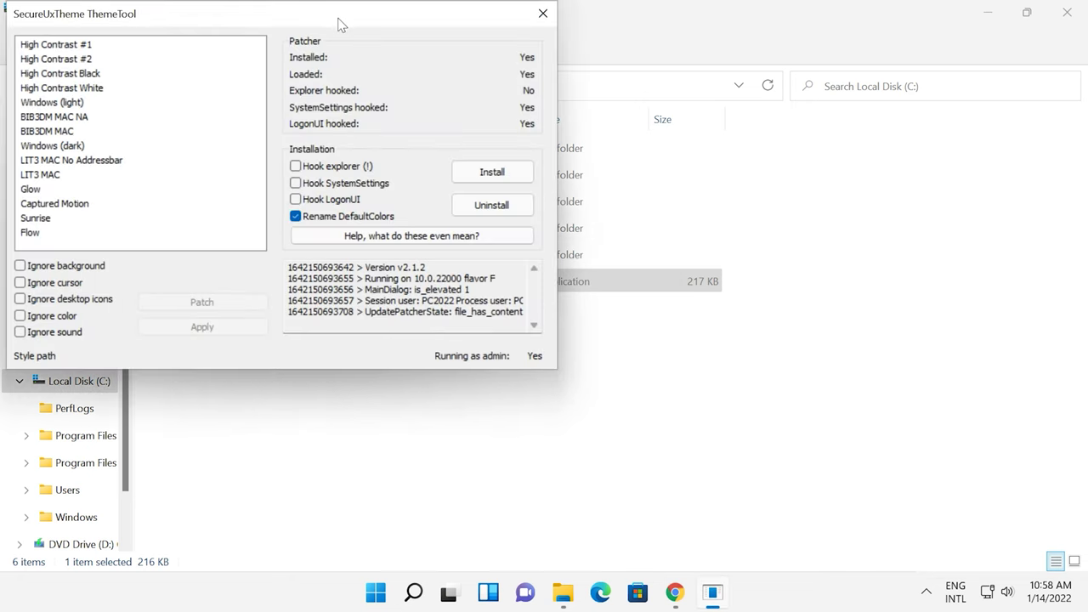
- Patch the LIT3 MAC No Addressbar, LIT3 MAC, BIB3DM MAC NA and BIB3DM MAC themes in ThemeTool
drag(339, 24, 525, 82)
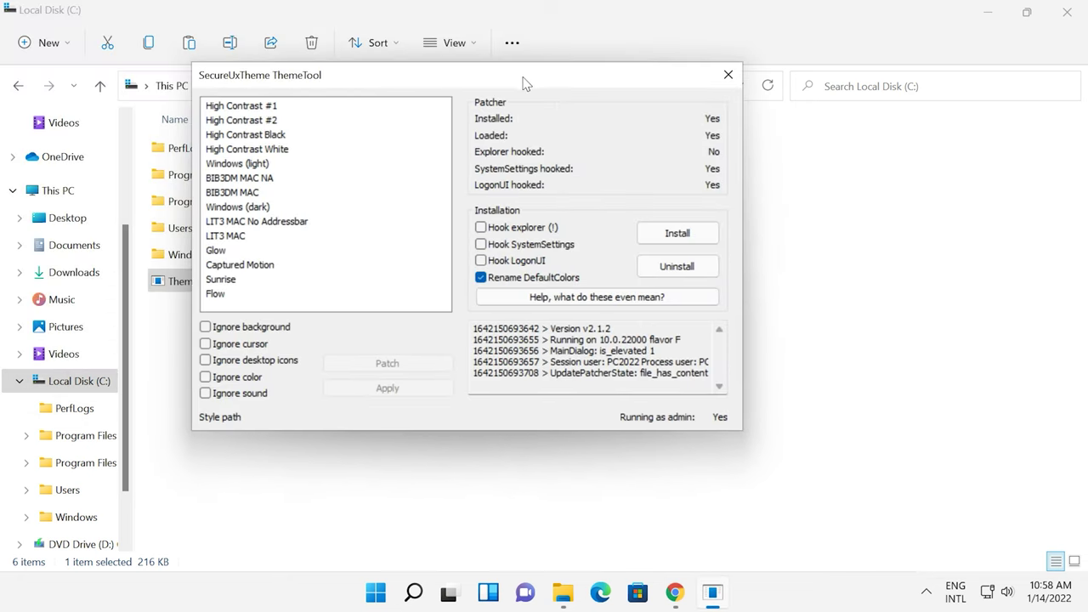
click(277, 221)
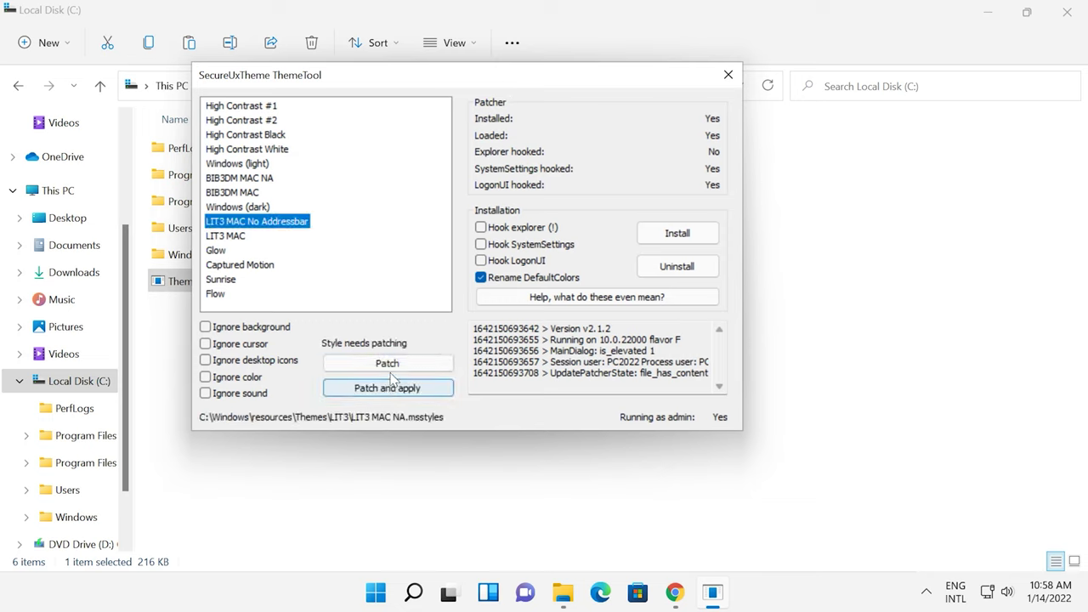
click(408, 365)
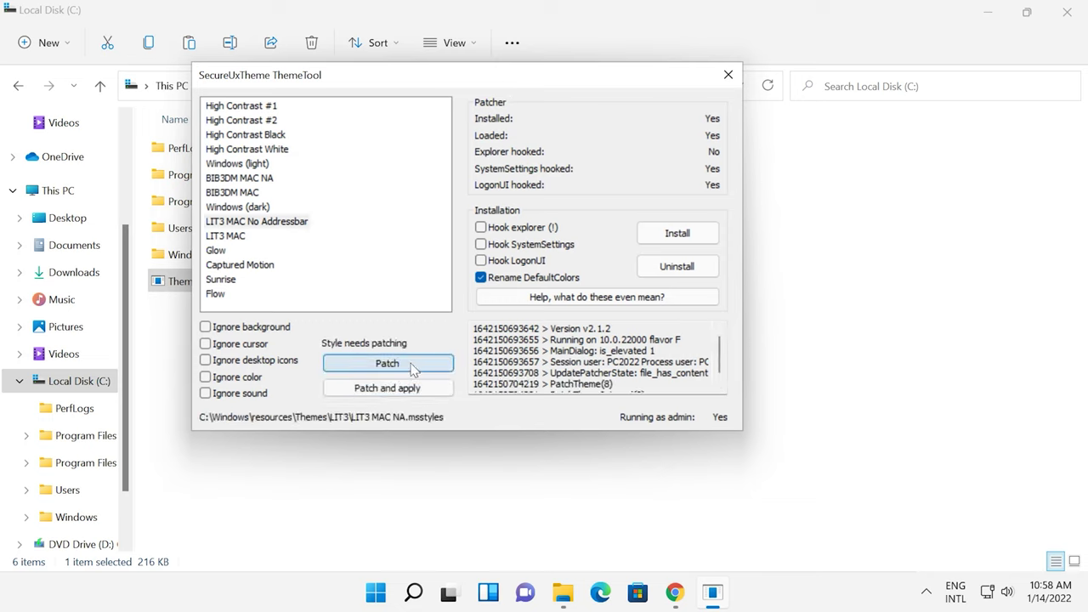
click(234, 238)
click(401, 366)
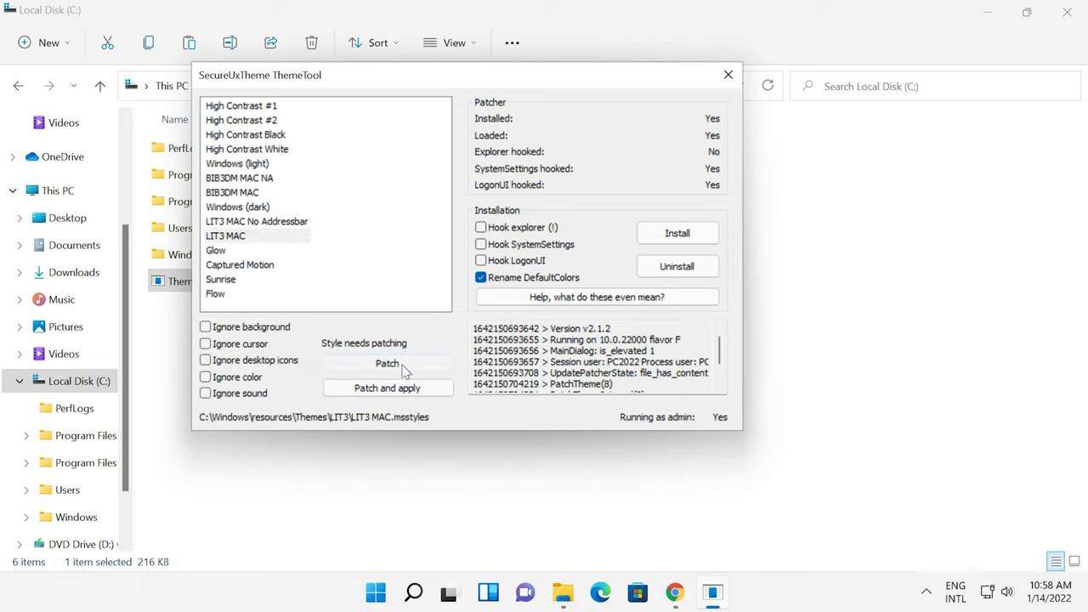
click(258, 179)
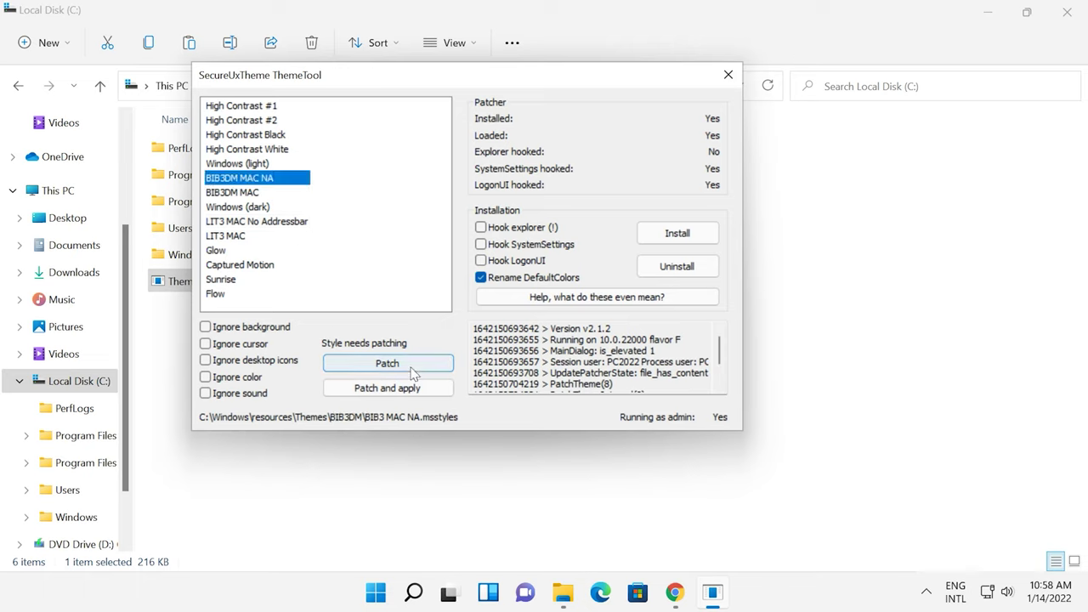
click(241, 194)
click(410, 368)
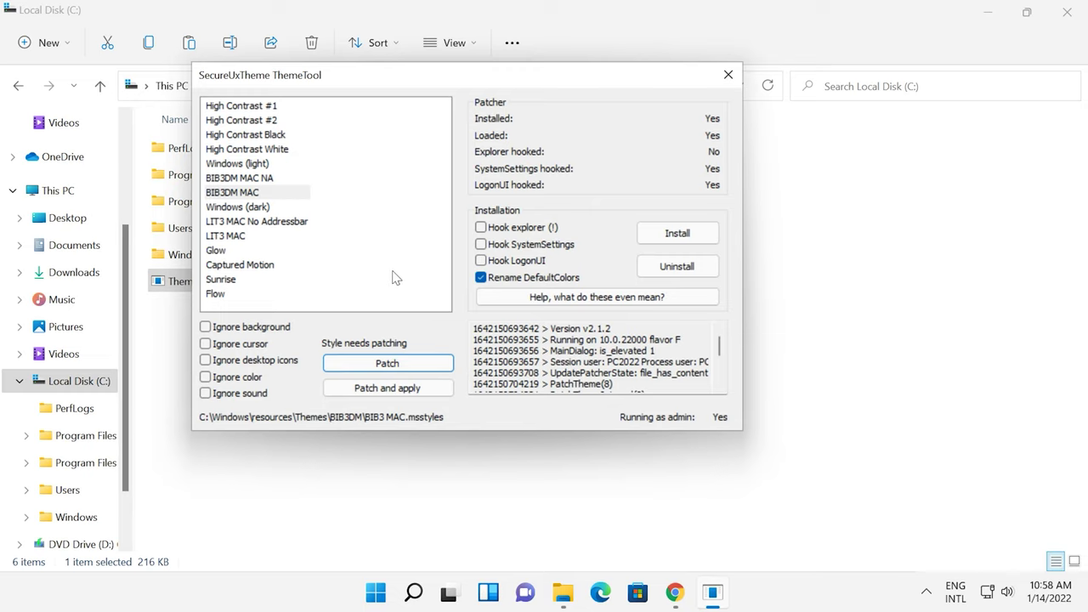
- Apply the LIT3 MAC theme without further options, closing ThemeTool and minimizing the remaining windows
click(237, 238)
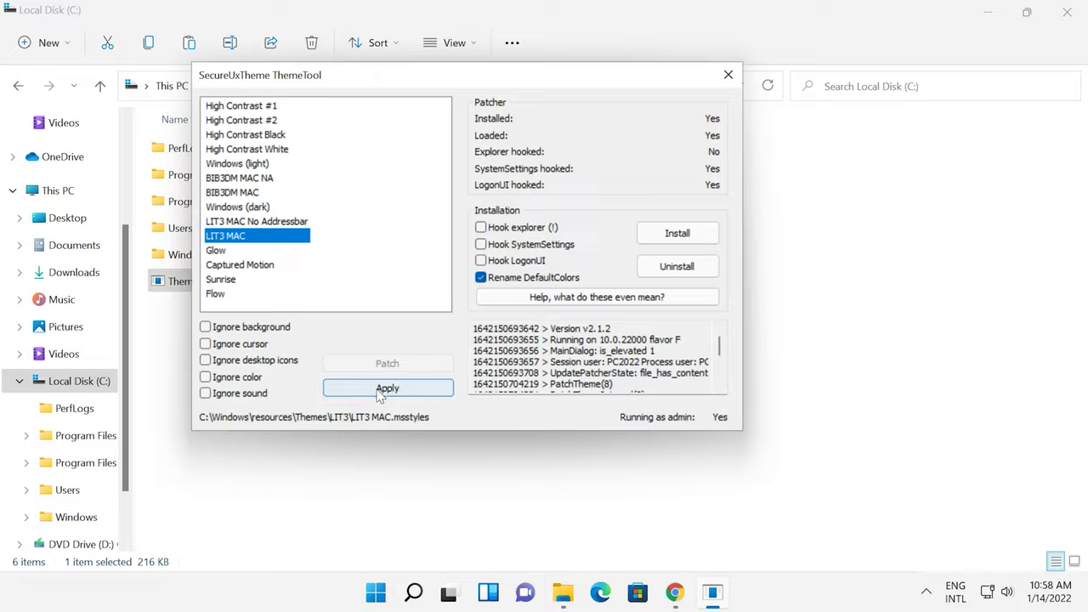
click(388, 391)
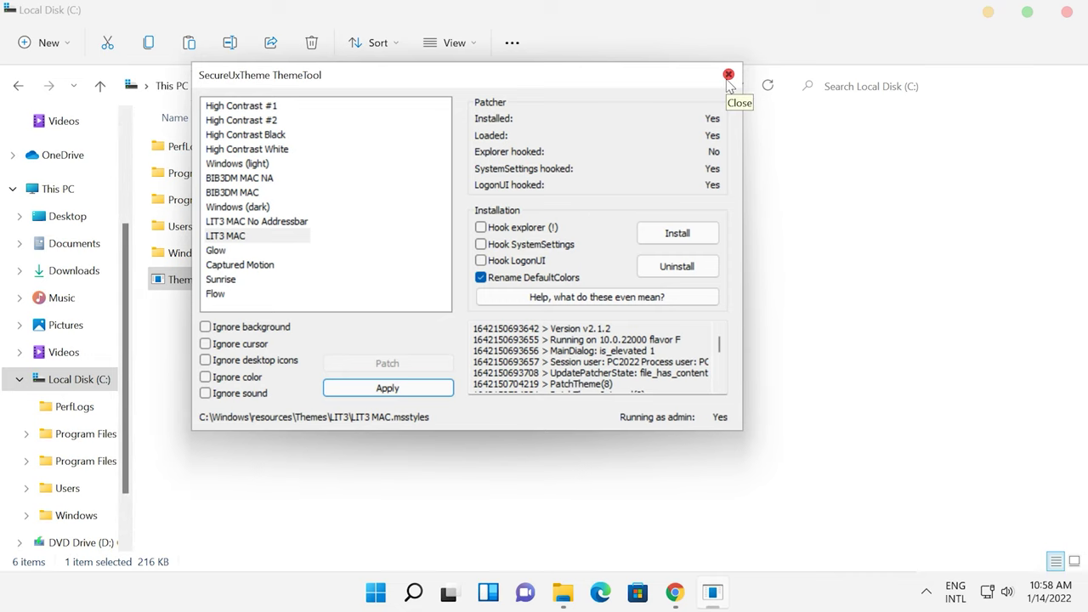
click(728, 75)
click(987, 12)
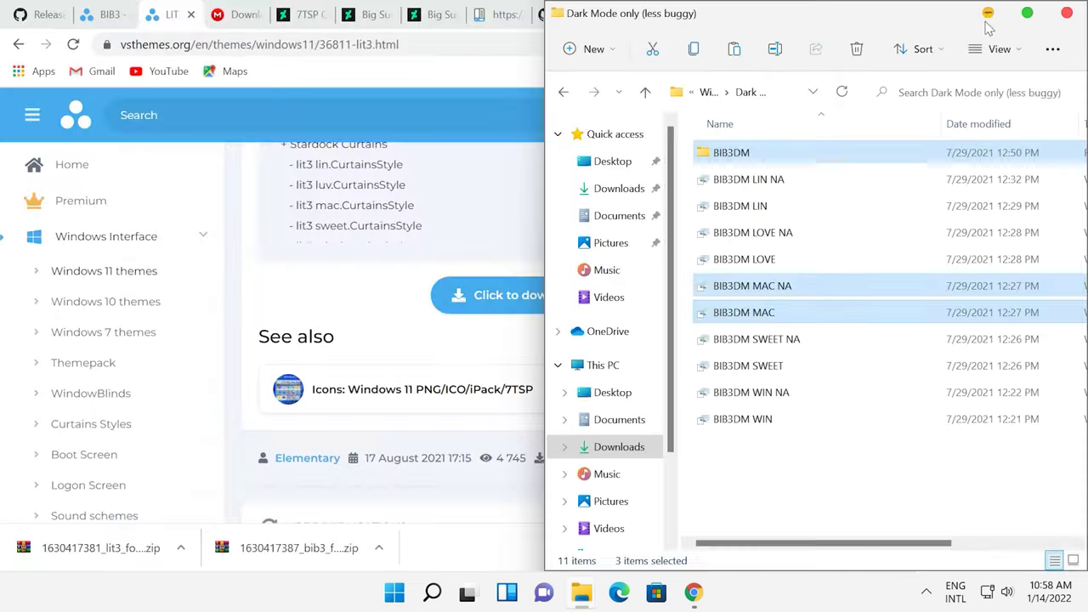
click(986, 13)
click(986, 16)
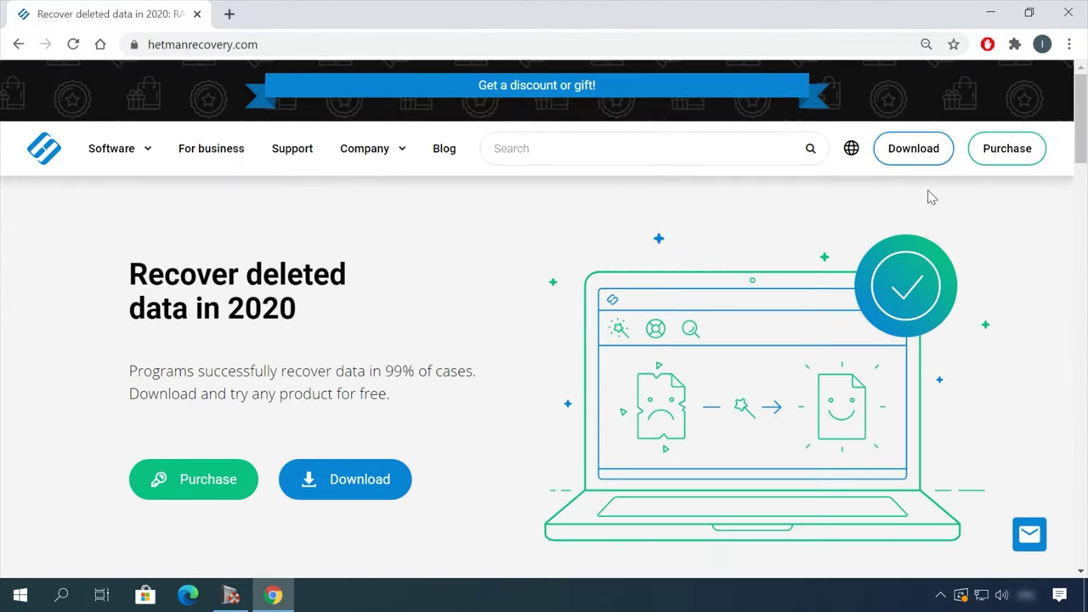
- Download the installation file of Hetman Partition Recovery 3.1 from the full product list on hetmanrecovery.com
scroll(558, 262, down, 10)
scroll(558, 263, down, 3)
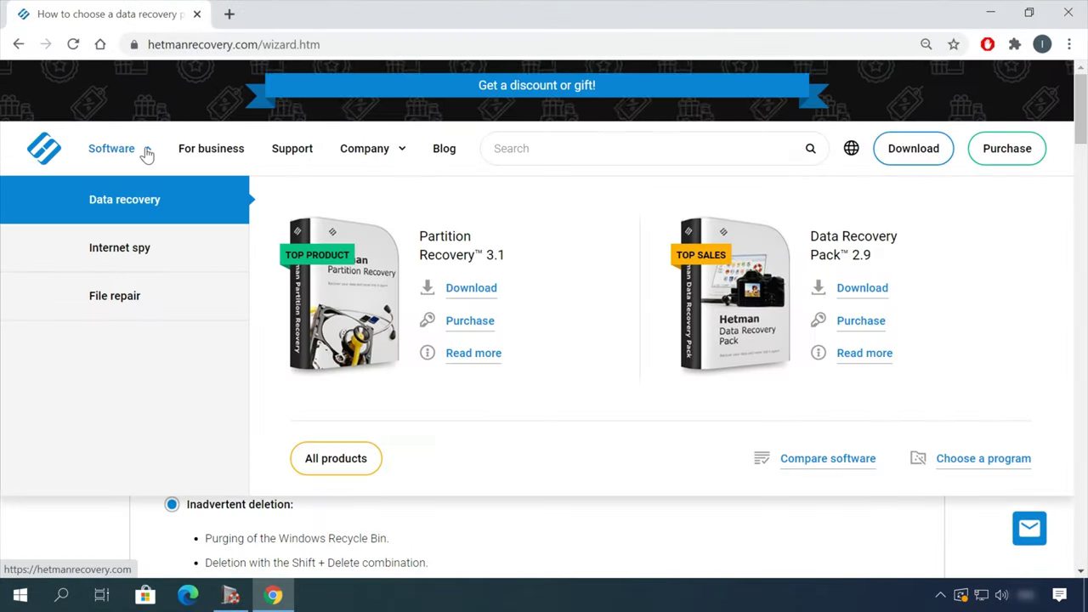
click(355, 469)
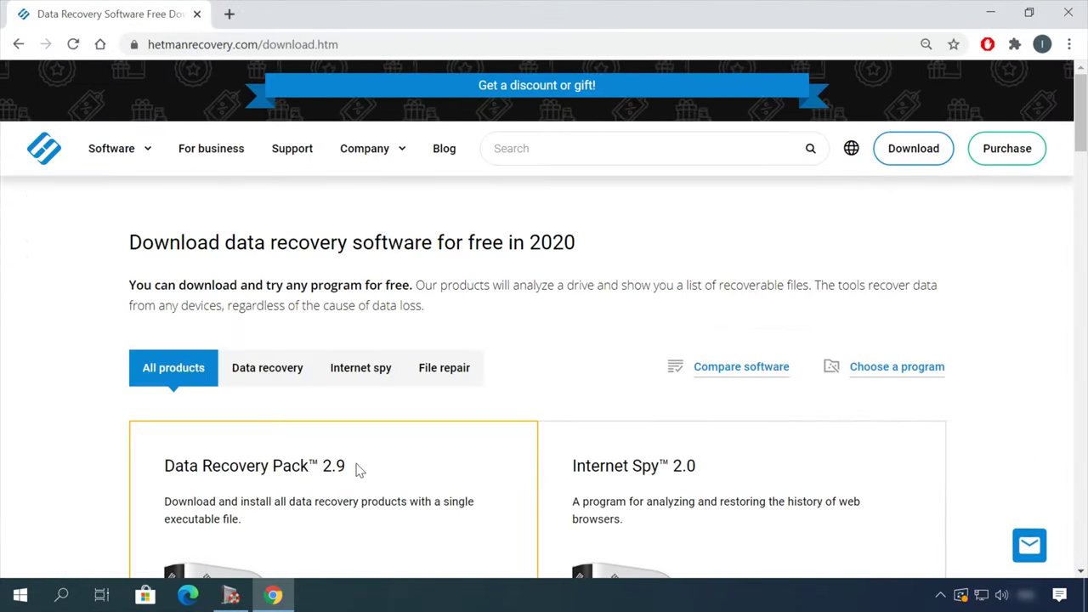
scroll(408, 451, down, 8)
click(219, 508)
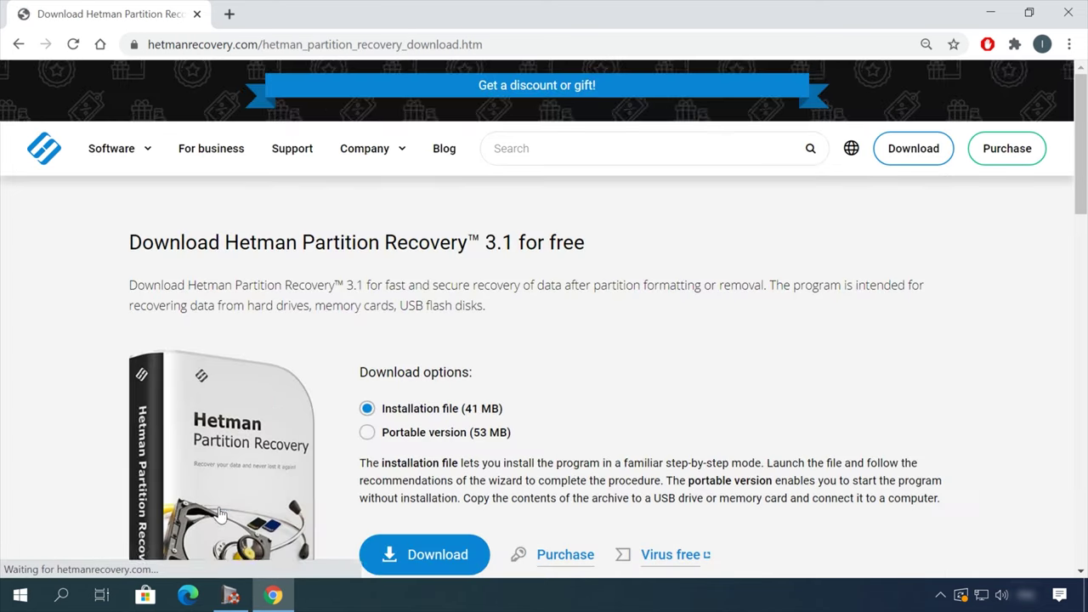
scroll(638, 393, down, 1)
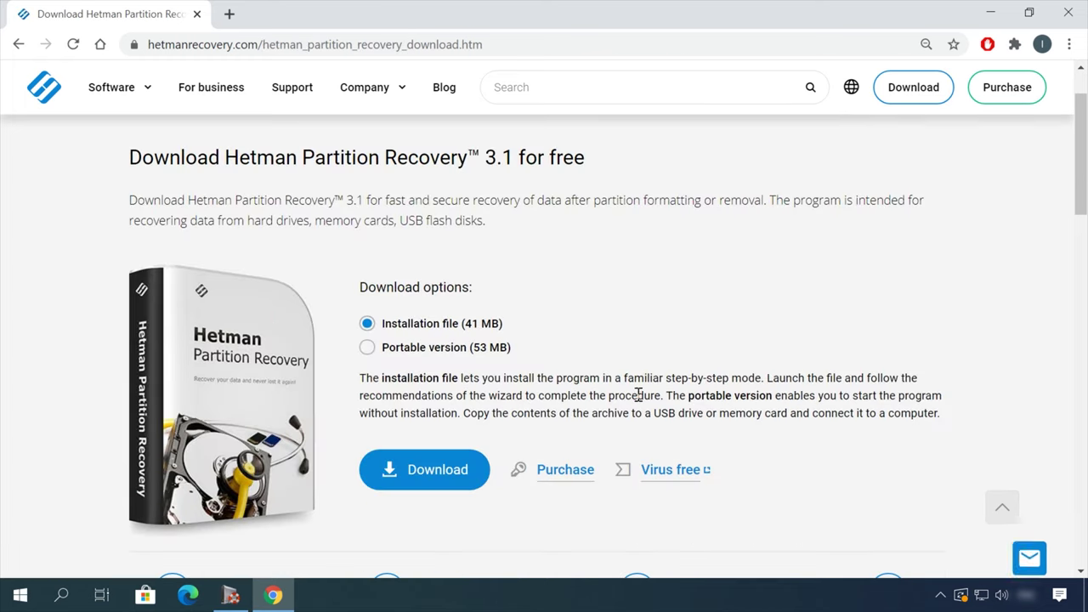
click(431, 478)
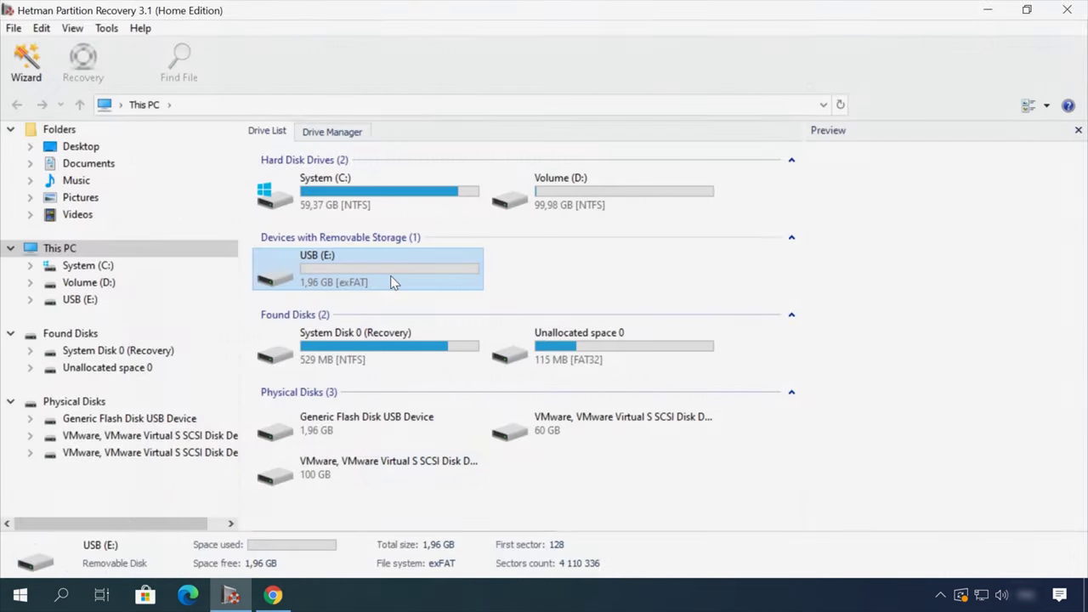
- Analyze the USB (E:) drive with Hetman Partition Recovery's File Recovery Wizard and finish the wizard
double_click(85, 300)
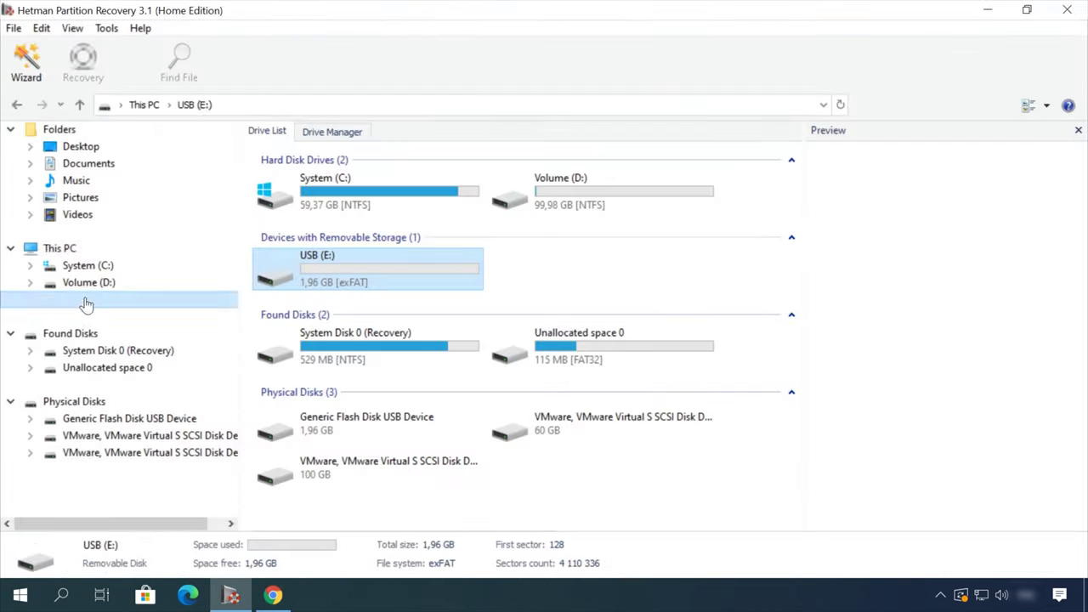
click(710, 491)
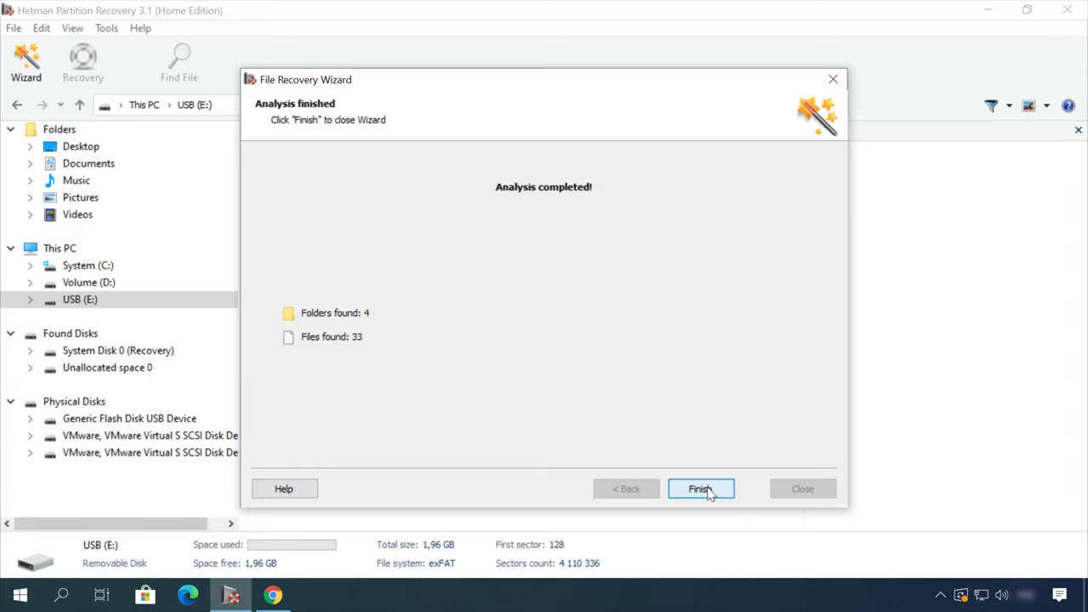
click(702, 491)
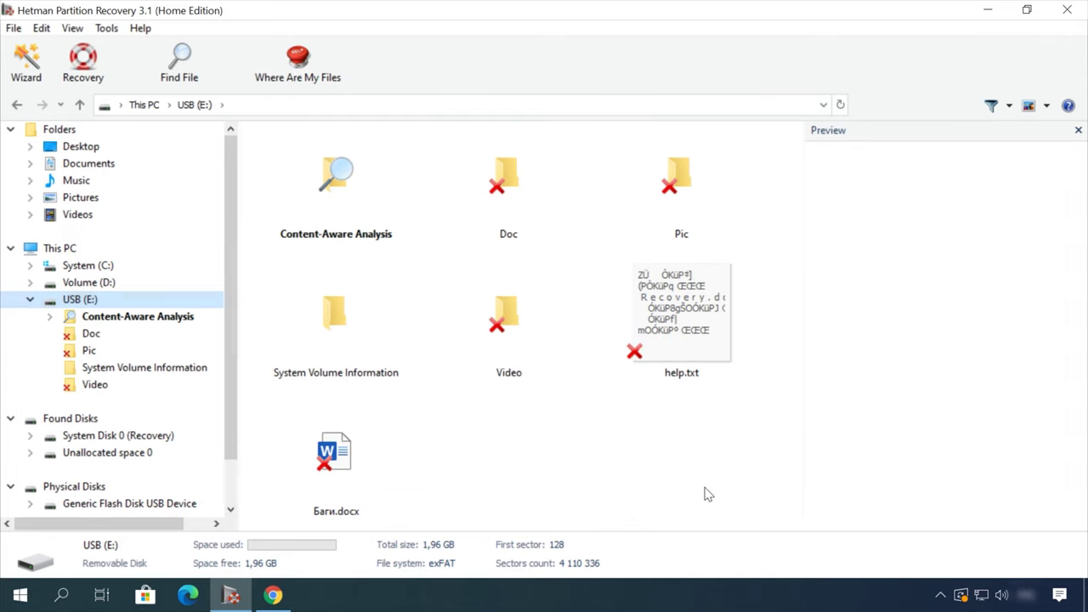
- Preview the deleted video Earth - 2611.mp4 from the Video folder on the USB drive and recover it
double_click(505, 180)
click(508, 185)
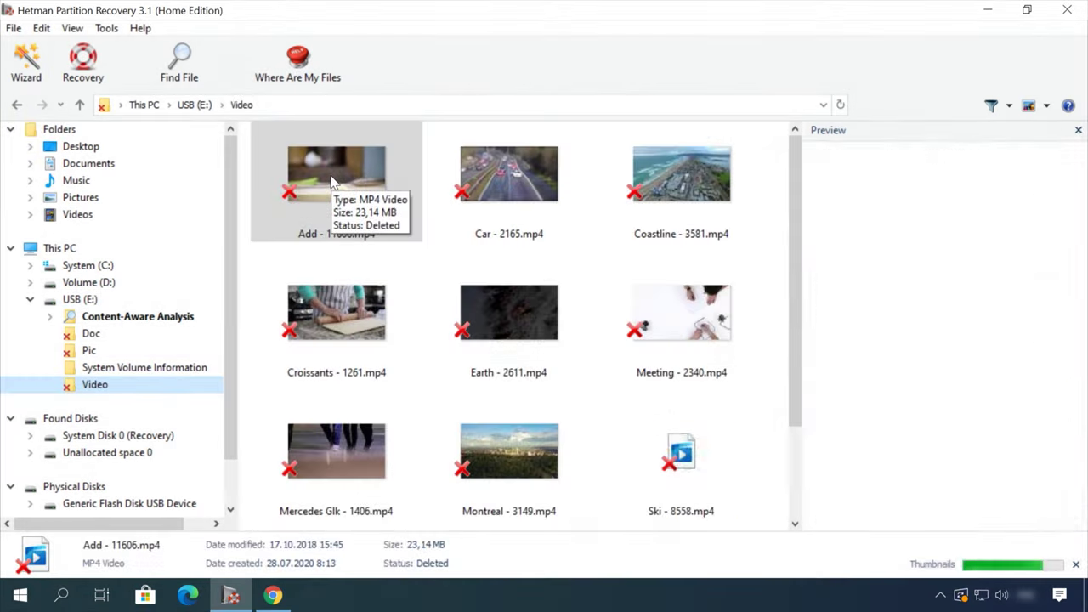
click(487, 308)
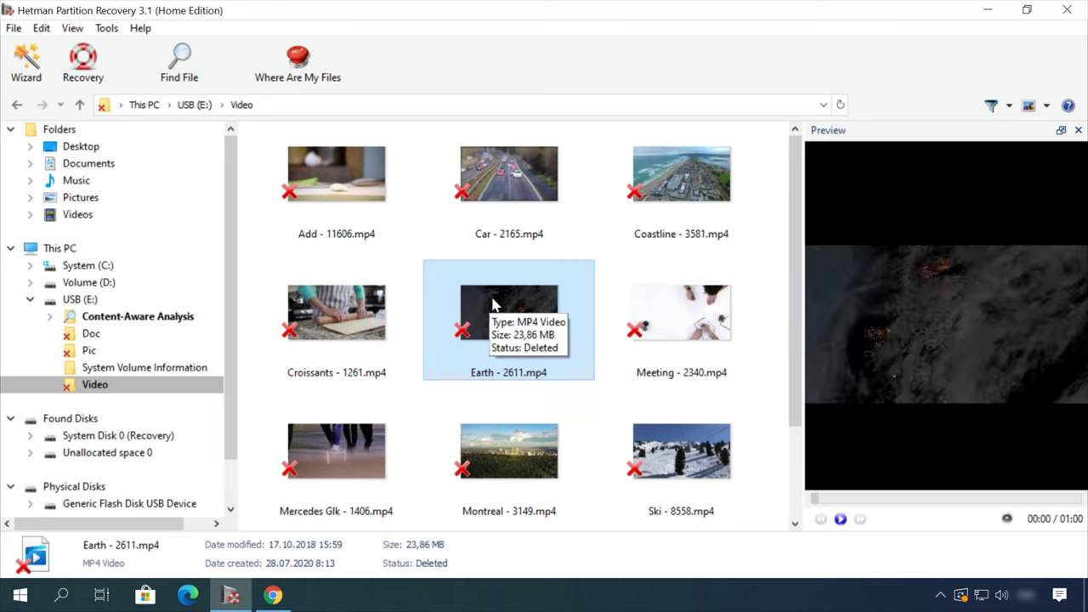
drag(881, 499, 944, 499)
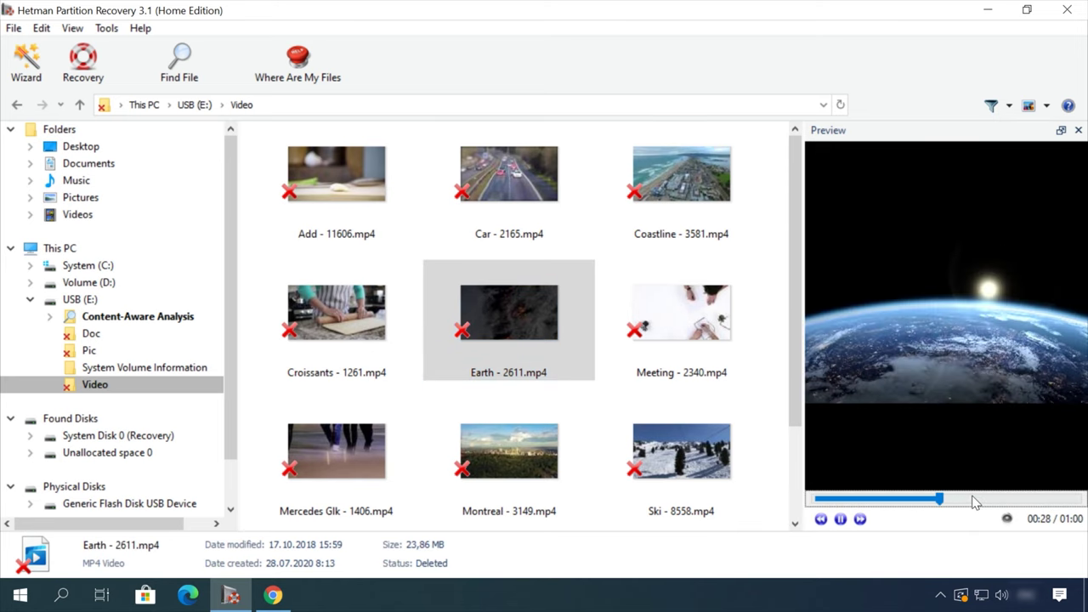
right_click(526, 302)
click(578, 318)
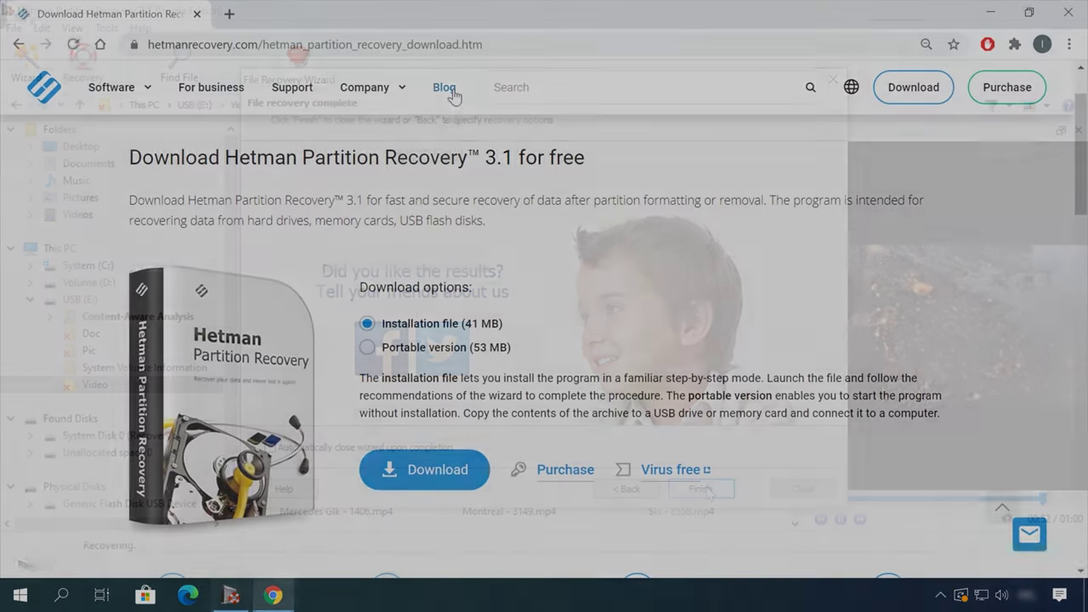
- Open the Hetman blog in the browser and read the article on removing files safely from an HDD or SSD in Windows 10
click(453, 96)
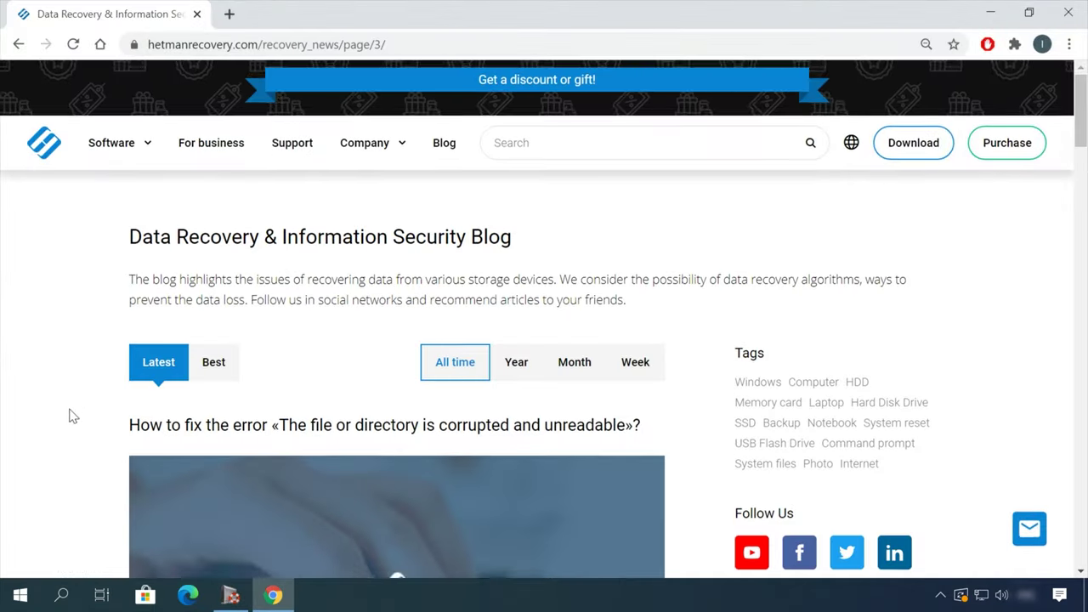
scroll(77, 411, down, 10)
scroll(85, 406, down, 7)
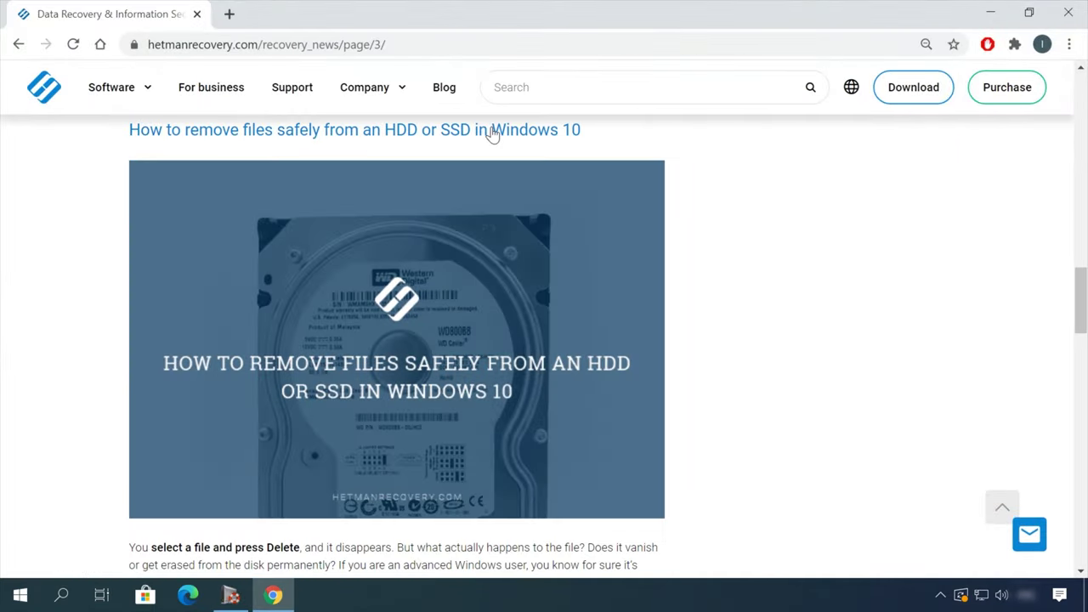
click(493, 131)
scroll(667, 327, down, 15)
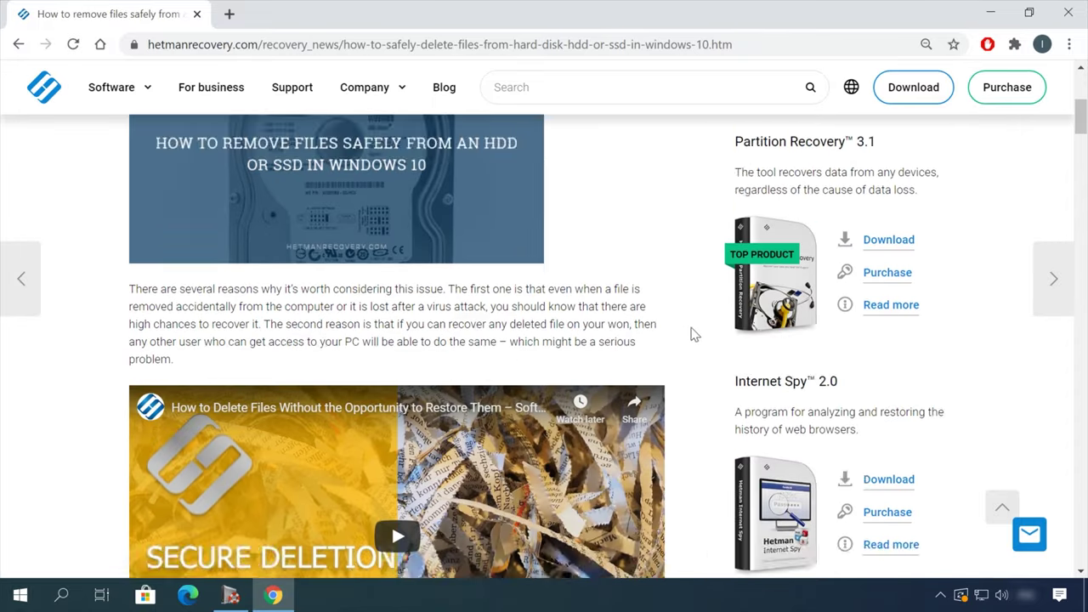
scroll(688, 338, down, 15)
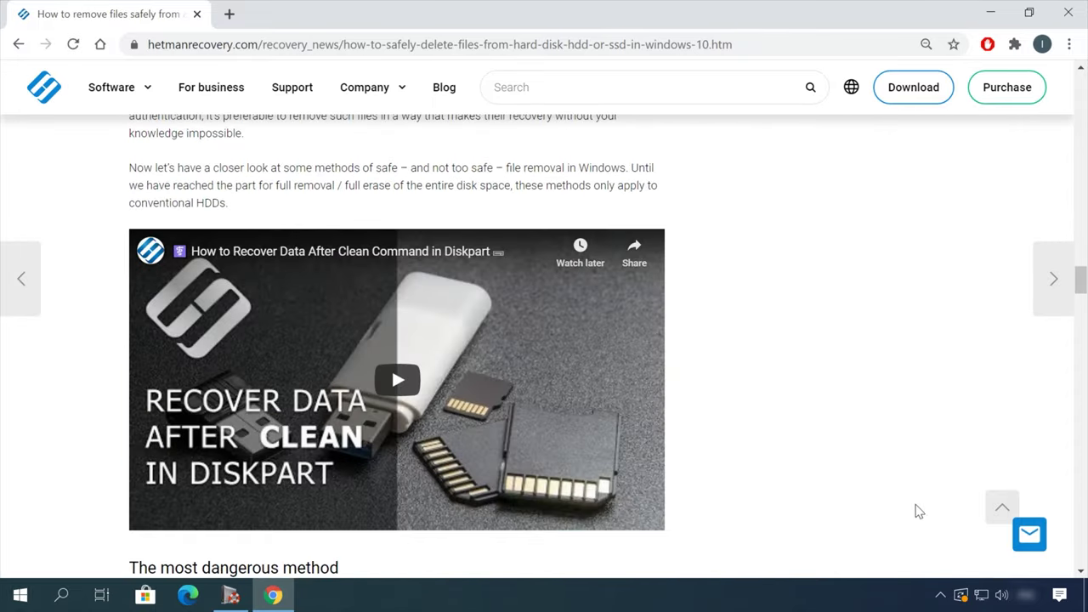
click(1029, 534)
click(935, 343)
click(910, 383)
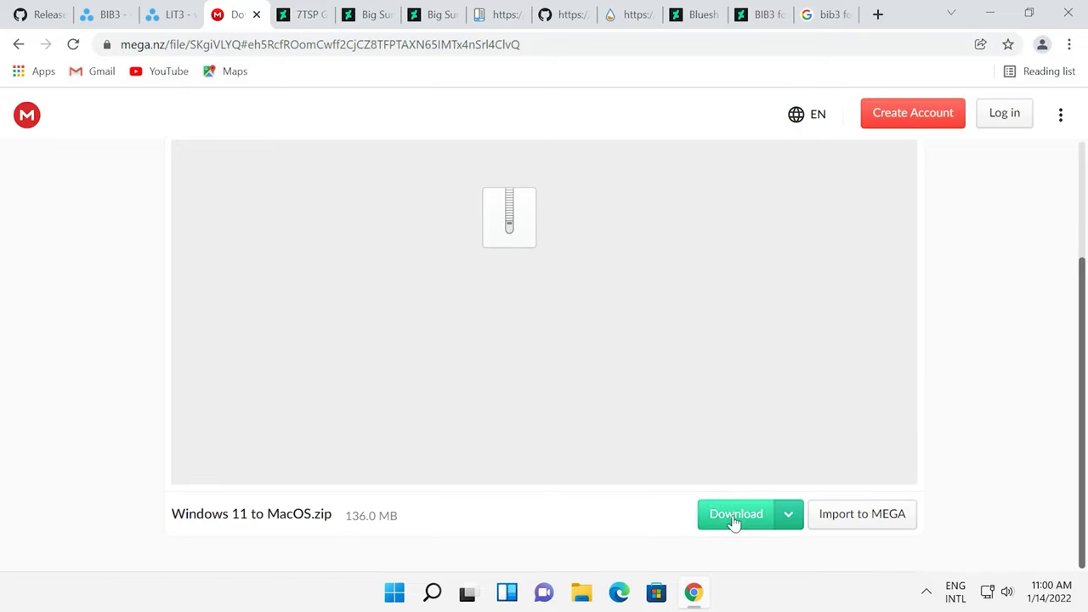
- Download Windows 11 to MacOS.zip from its MEGA page and show the downloaded file in its folder
click(736, 515)
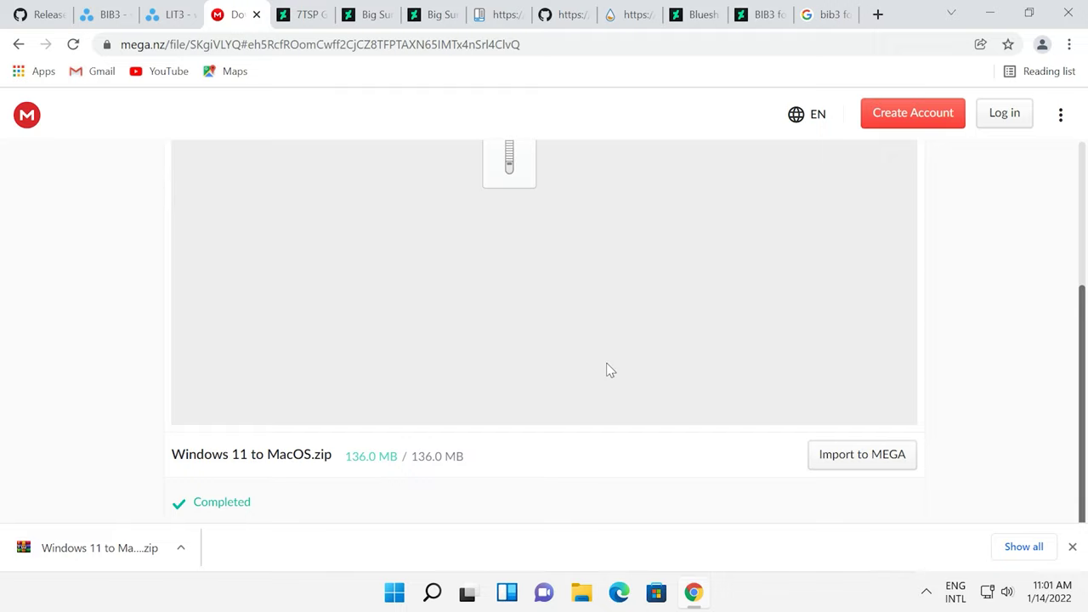
right_click(110, 553)
click(174, 501)
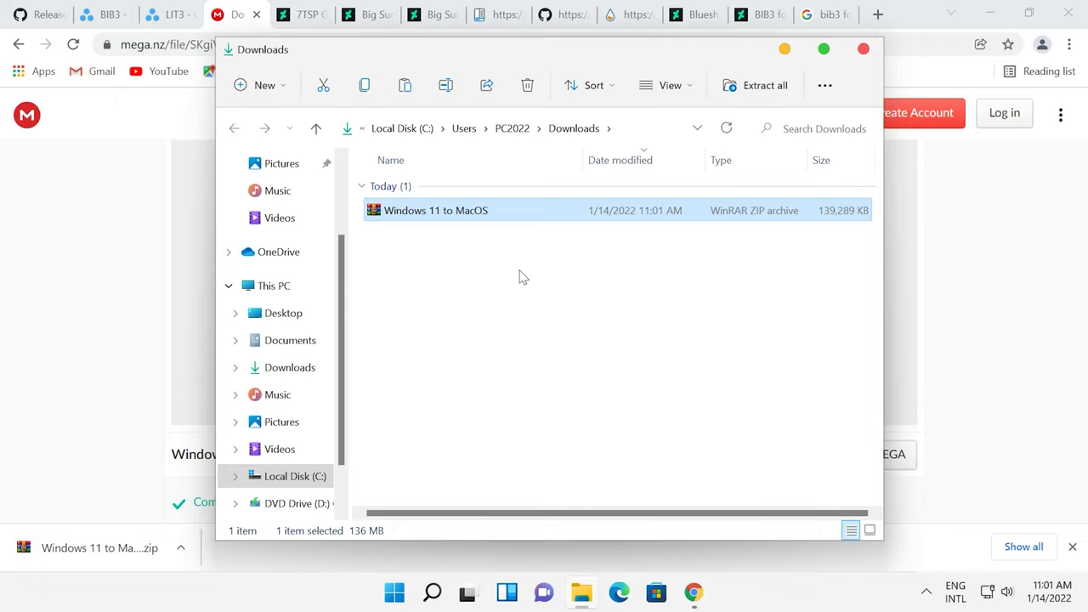
- Extract the Windows 11 to MacOS archive into a folder of the same name in Downloads
right_click(475, 219)
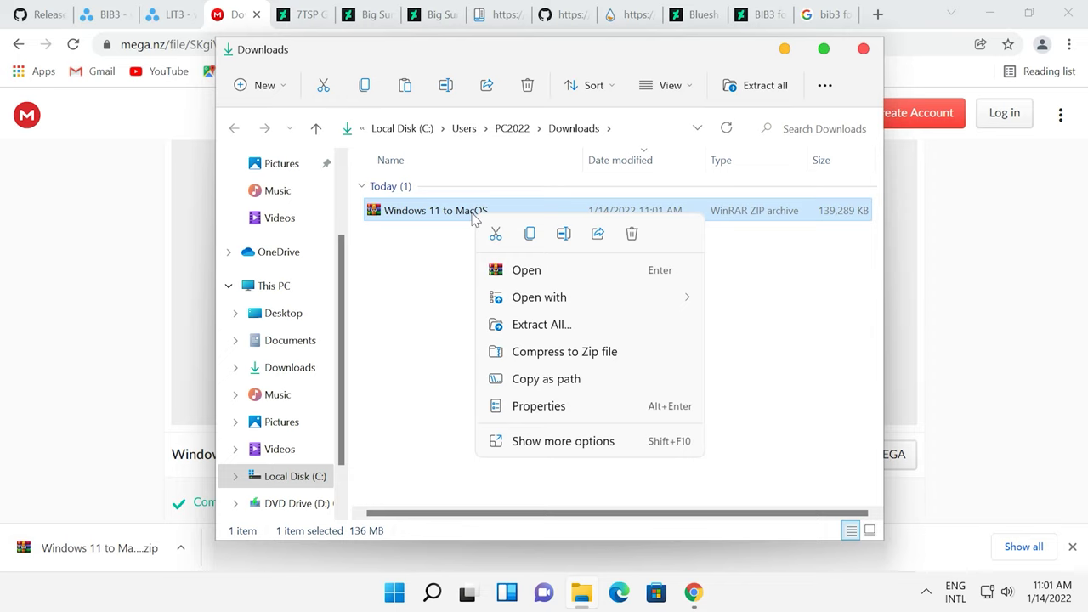
click(544, 325)
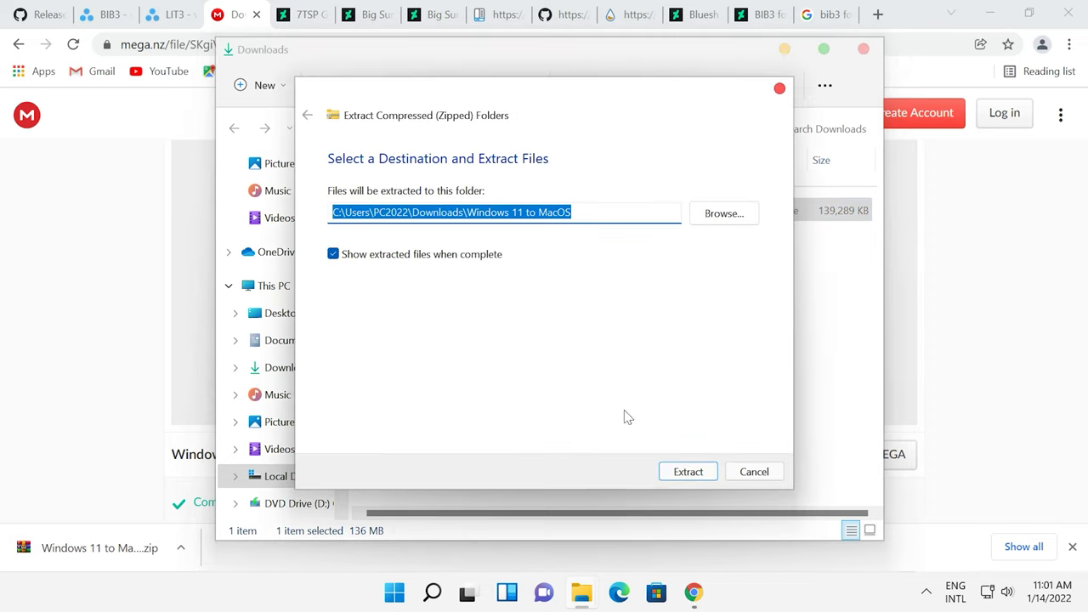
click(681, 478)
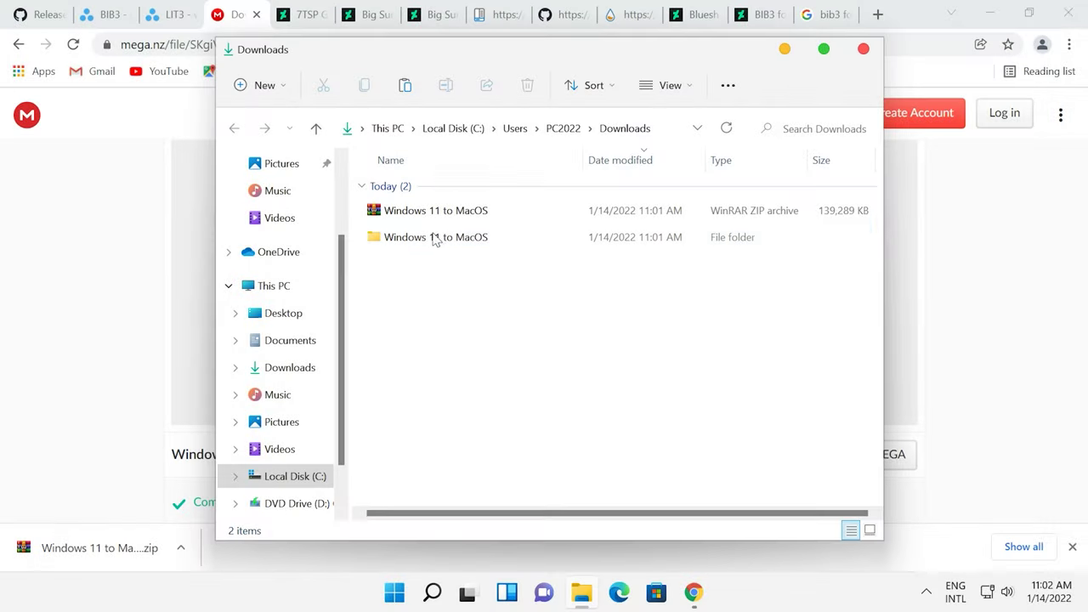
- Open the 1. 7TSP Icon Theme folder inside the extracted Windows 11 to MacOS folder
double_click(436, 241)
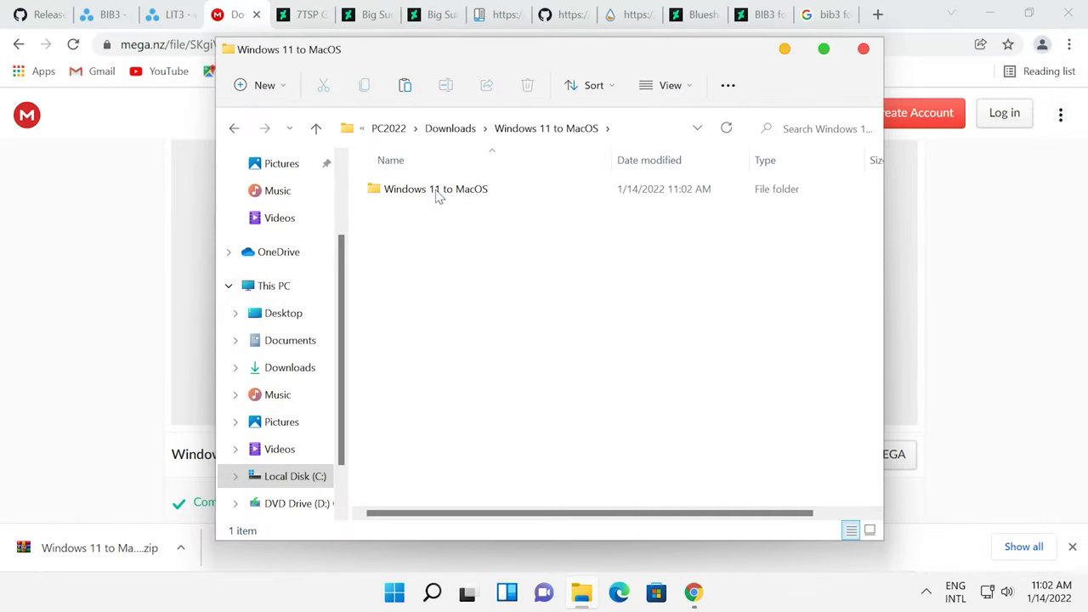
double_click(438, 195)
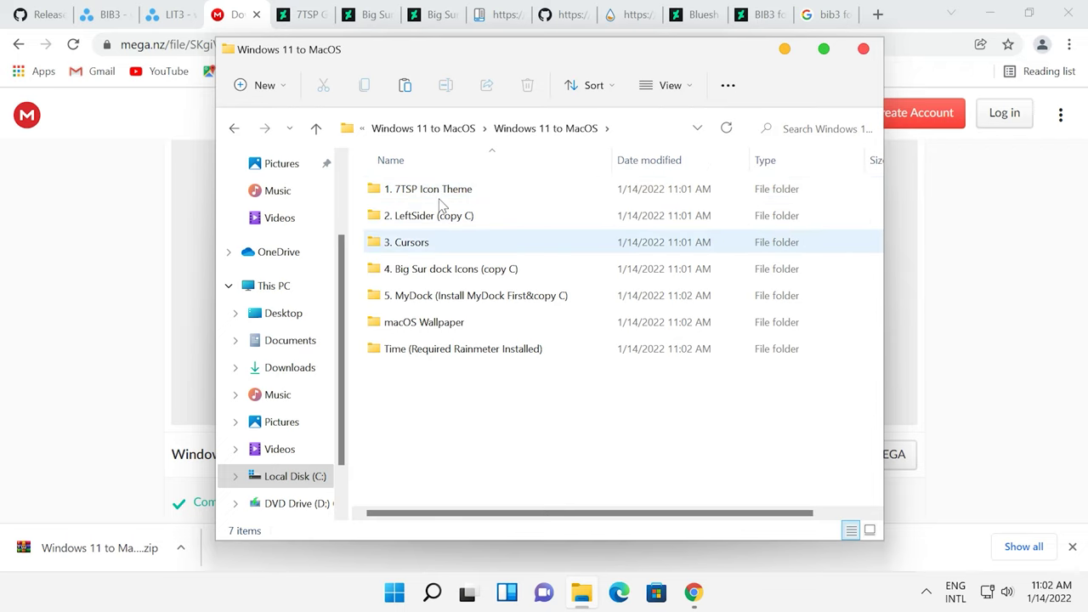
double_click(438, 192)
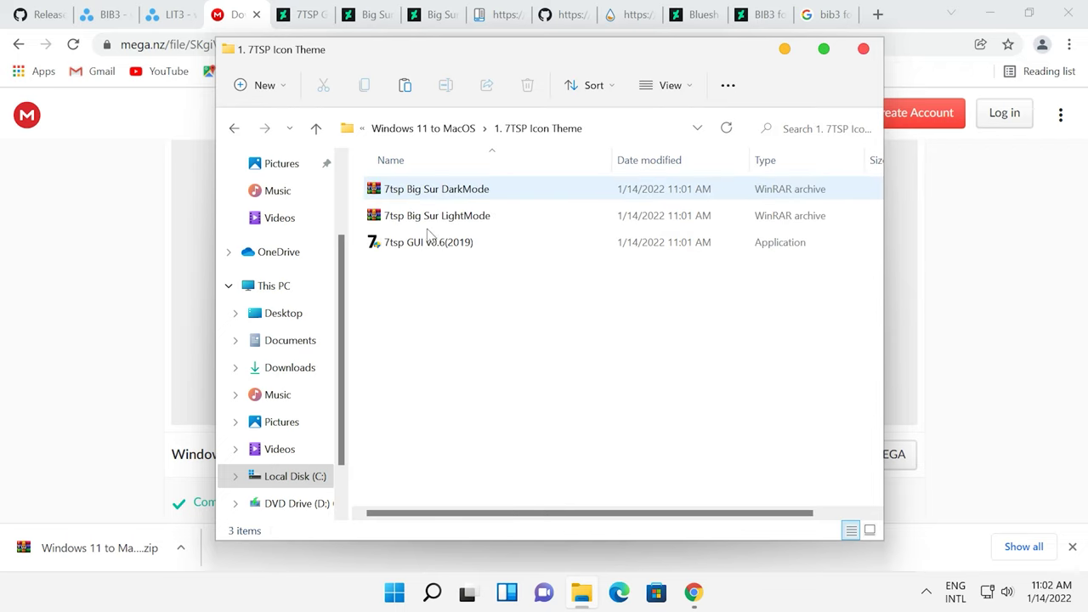
- Run 7tsp GUI v0.6(2019) as administrator, close its ReadMe and accept the agreement
right_click(429, 238)
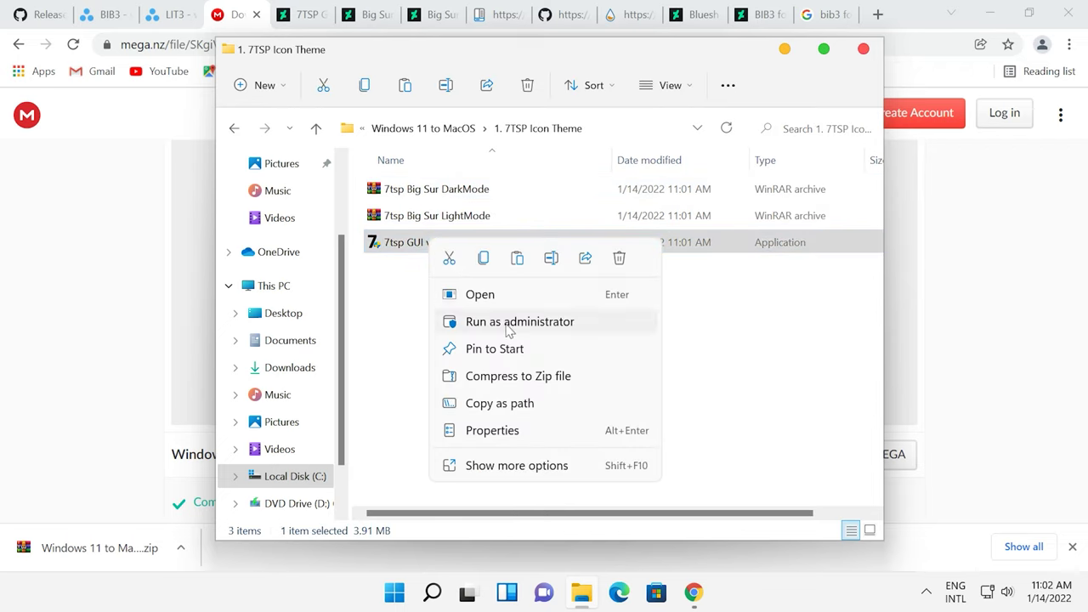
click(532, 323)
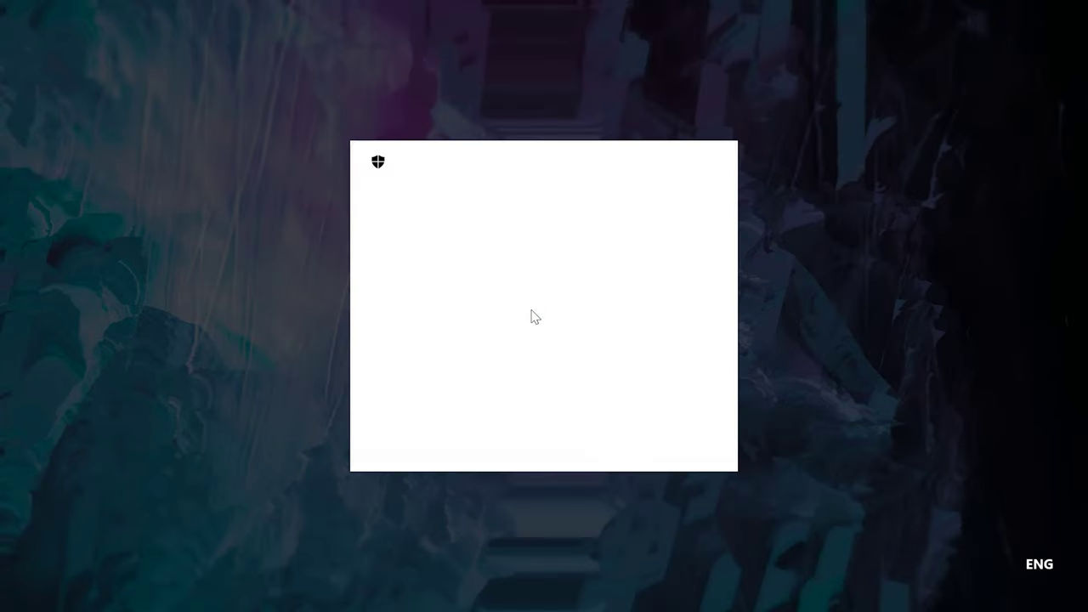
click(457, 437)
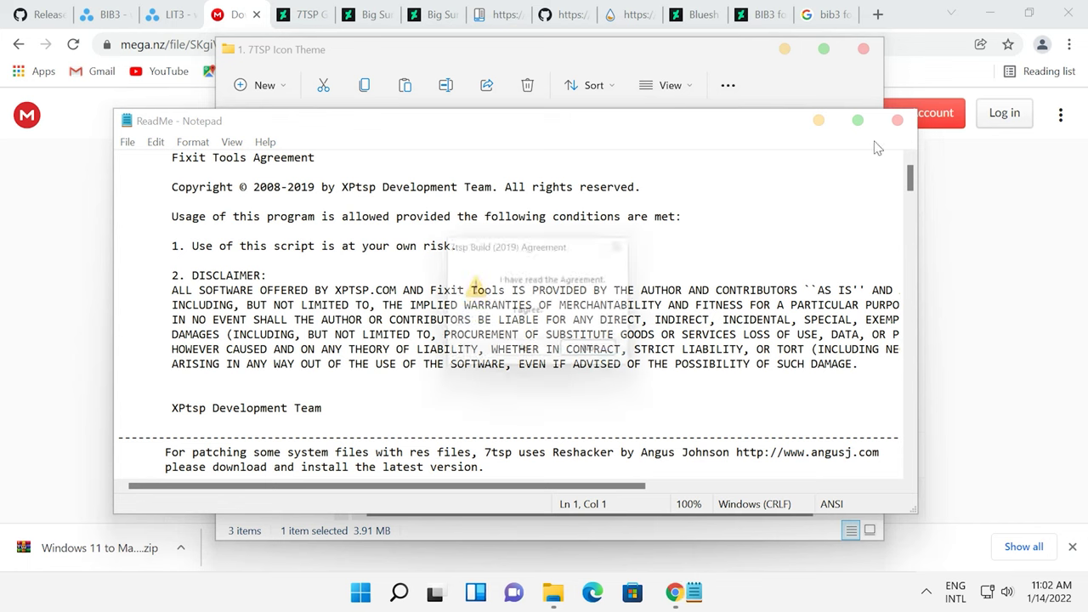
click(899, 121)
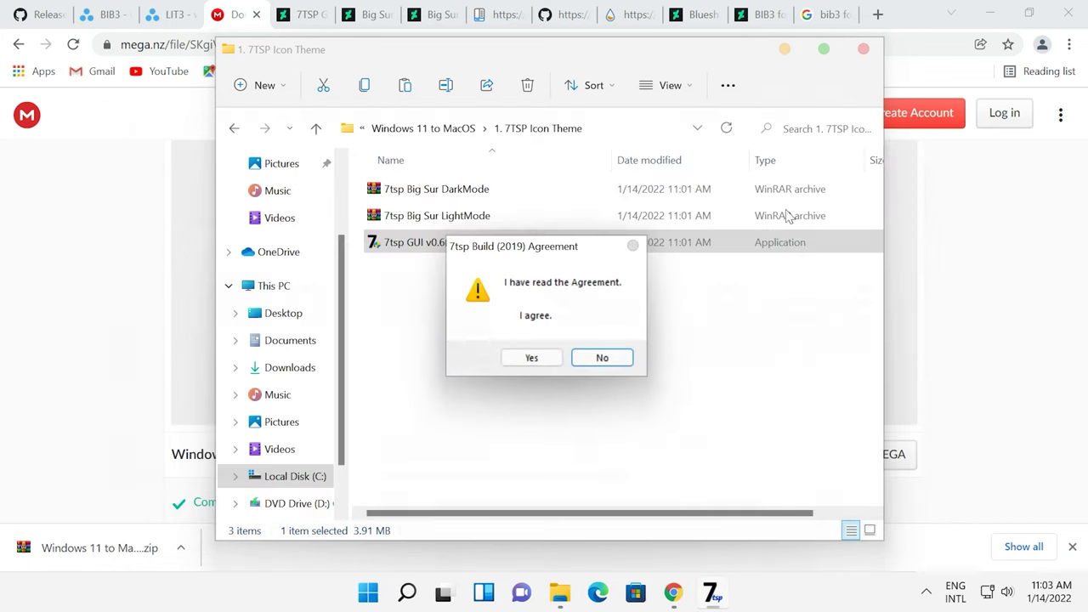
click(531, 357)
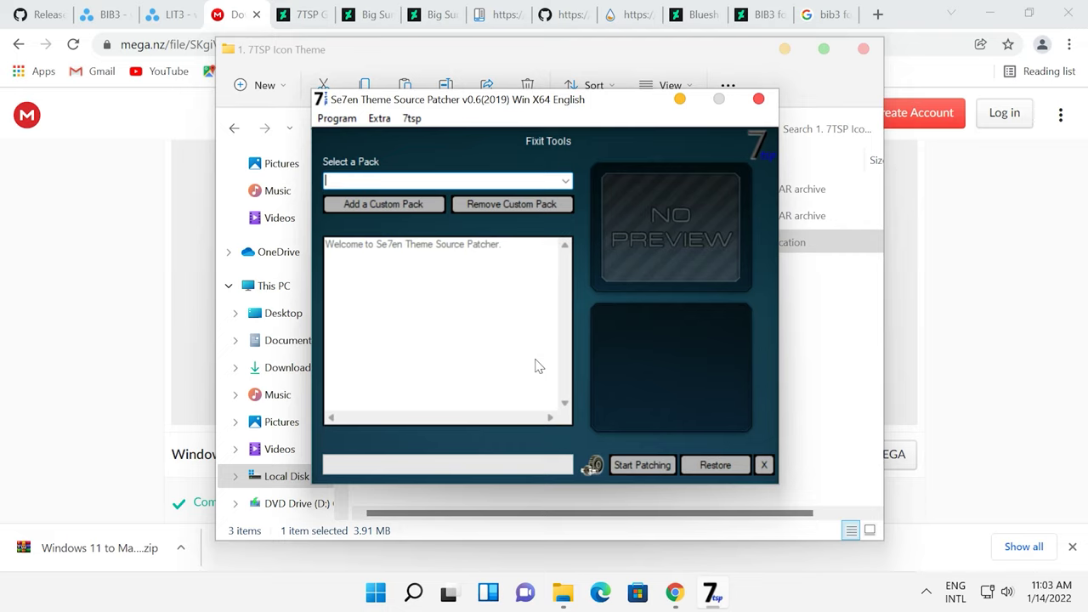
- Add 7tsp Big Sur LightMode from the 1. 7TSP Icon Theme folder in Downloads as a custom pack
click(392, 211)
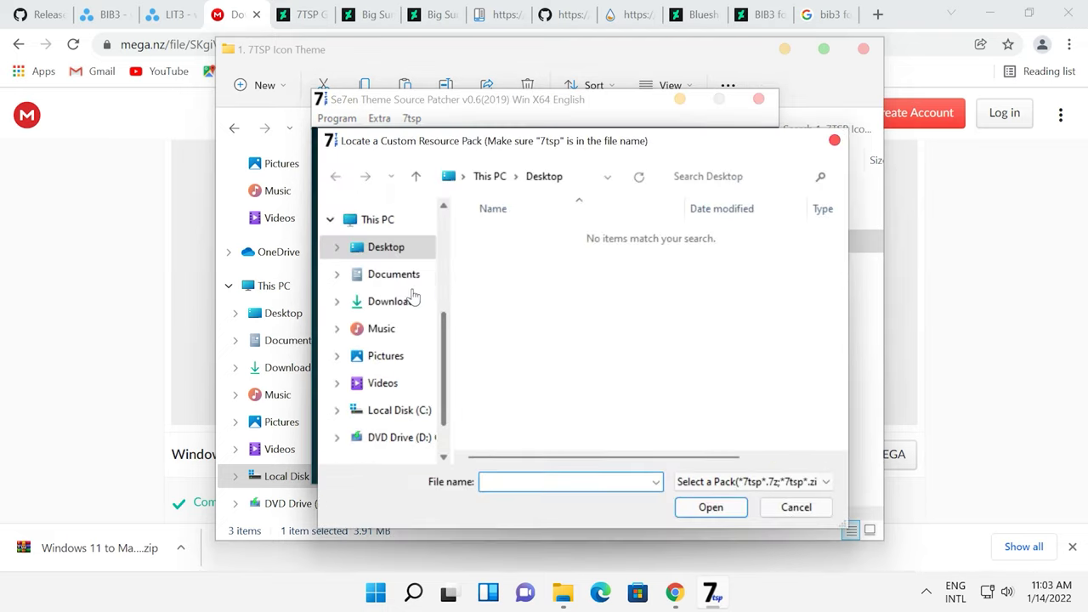
click(396, 299)
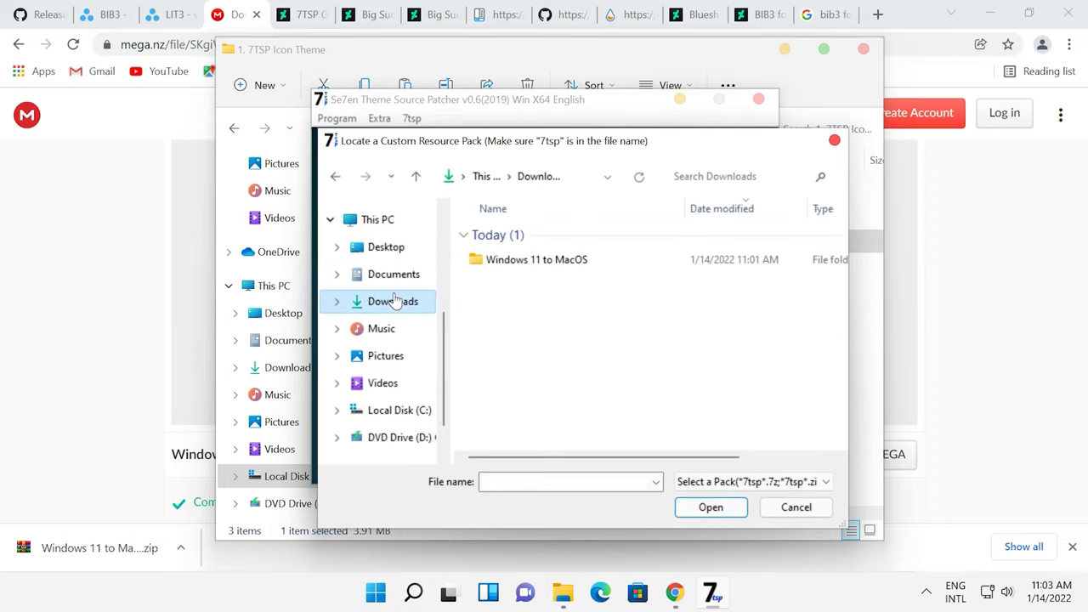
scroll(389, 275, up, 1)
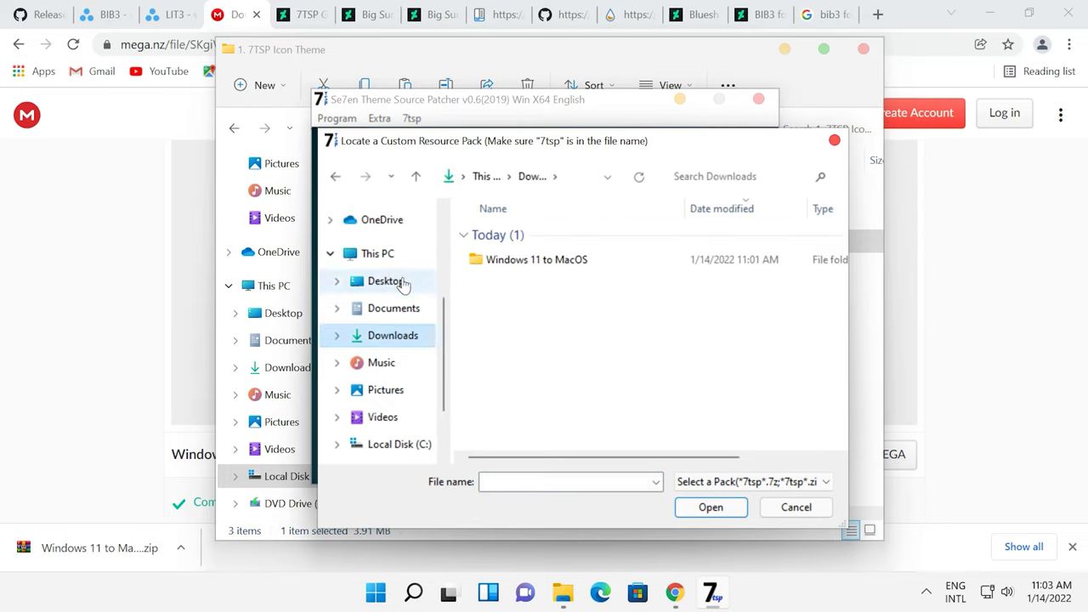
double_click(510, 259)
double_click(521, 237)
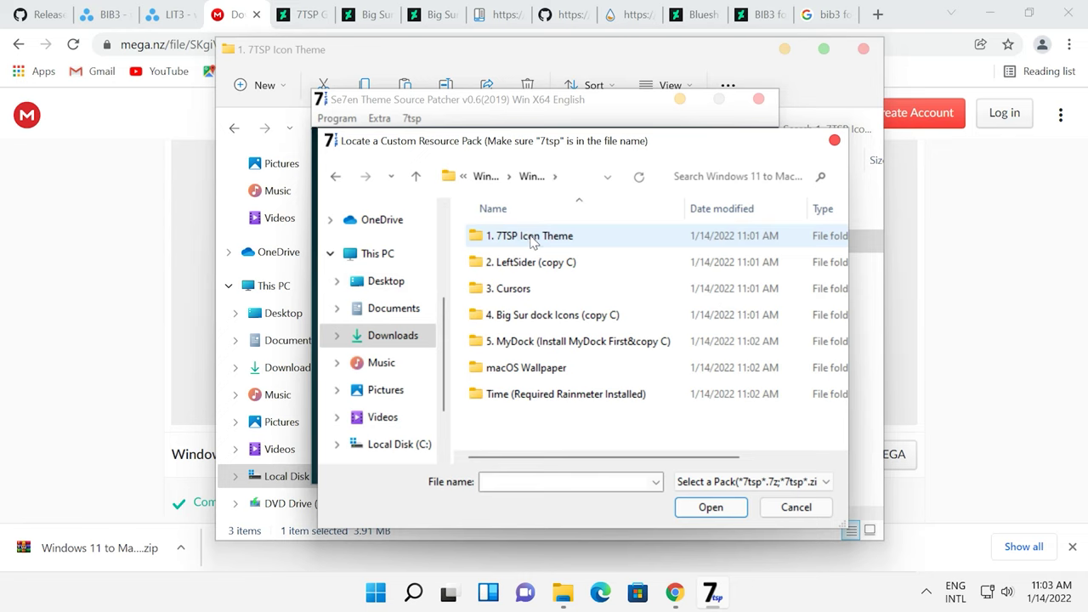
double_click(532, 237)
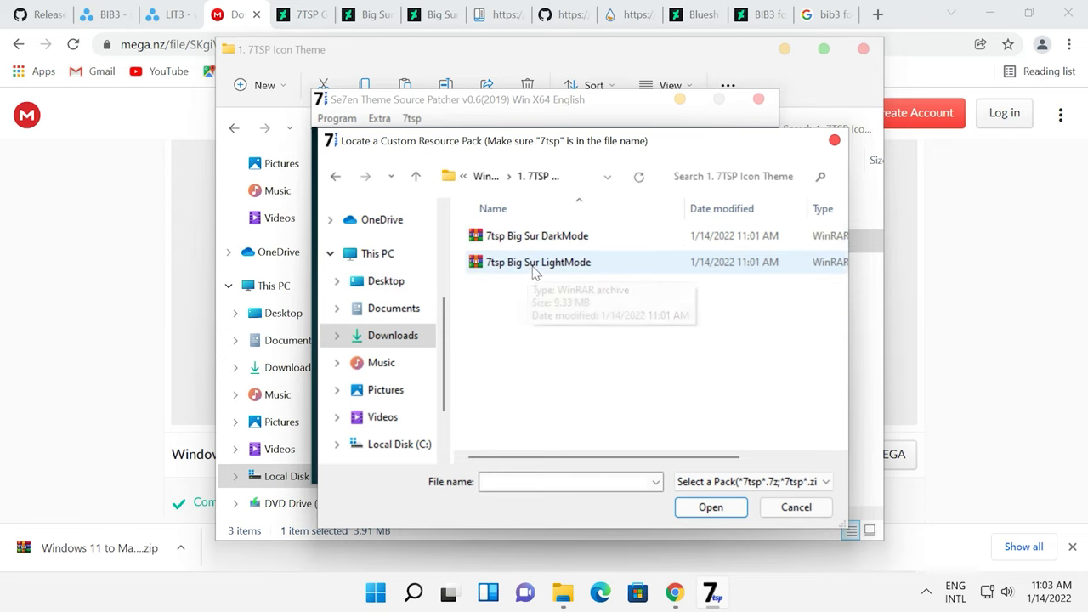
double_click(536, 264)
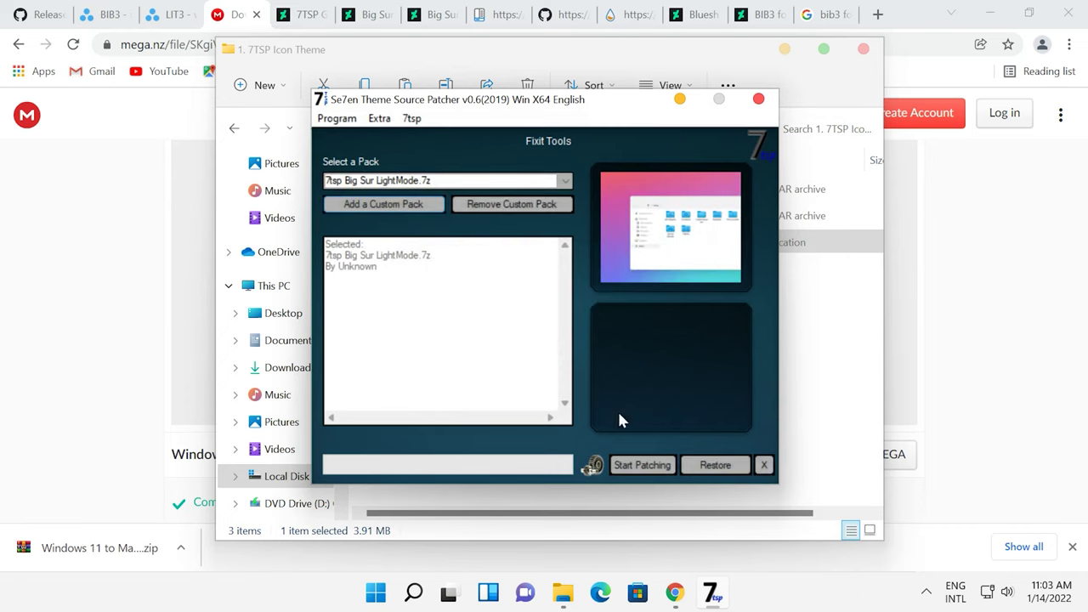
- Patch the system with the 7tsp Big Sur LightMode pack and reboot Windows to apply it
click(655, 467)
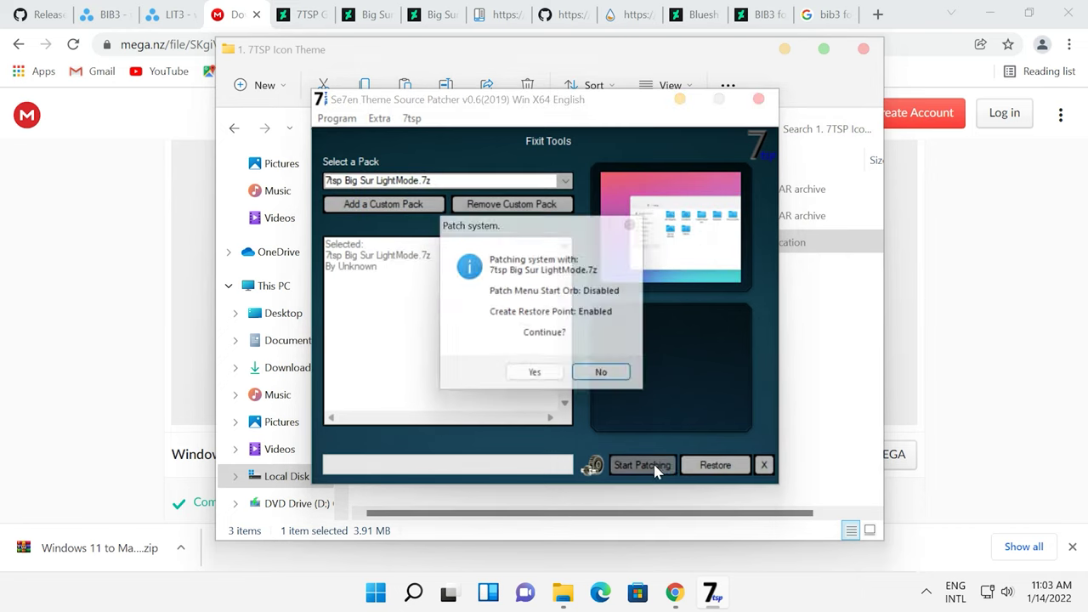
click(539, 381)
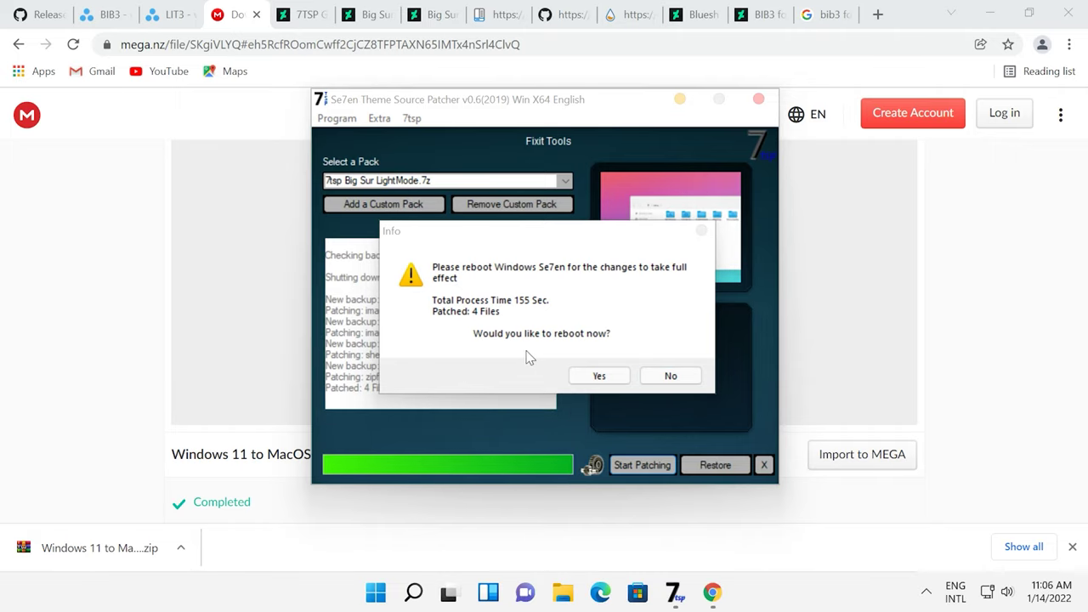
click(591, 374)
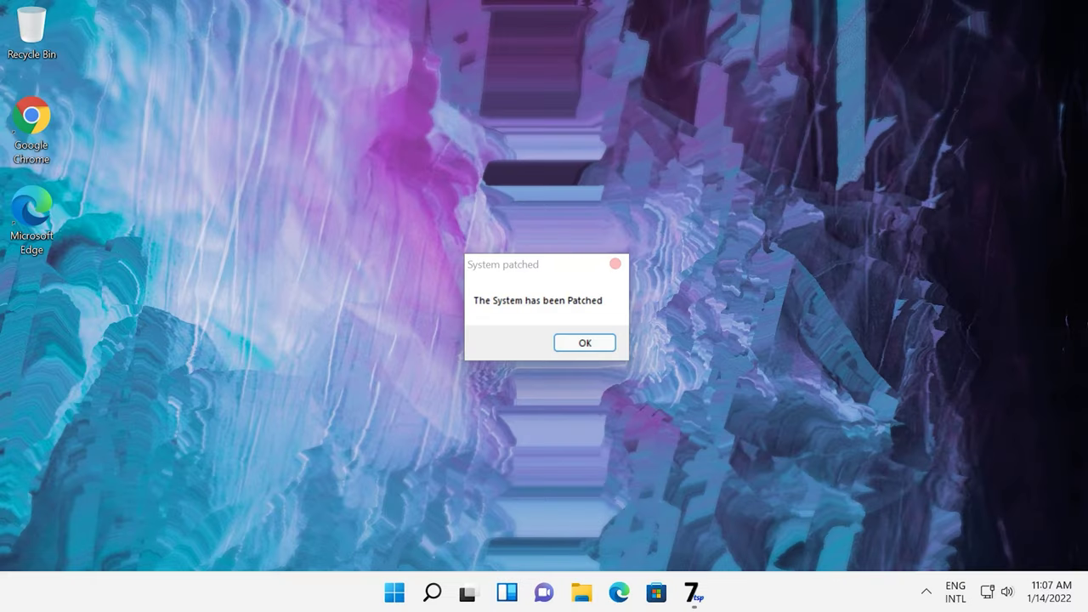
click(558, 268)
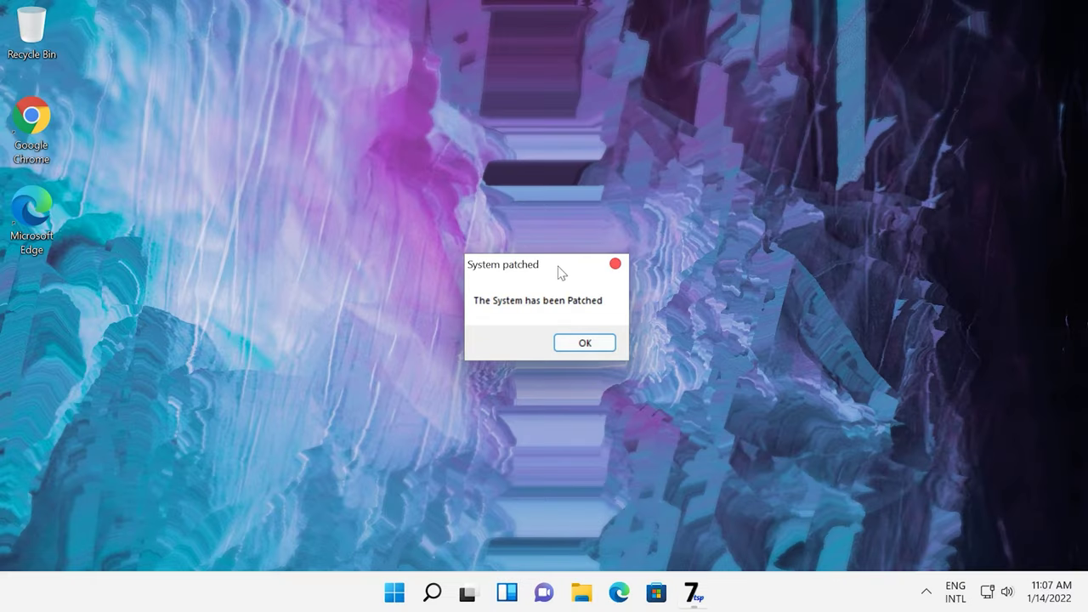
click(586, 344)
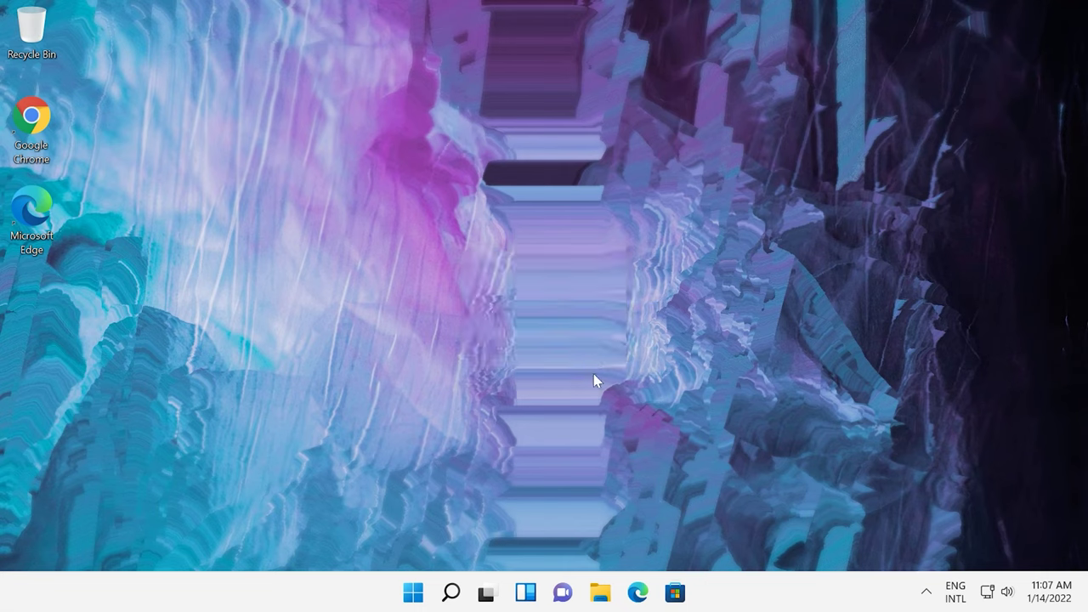
- Open File Explorer and go to Local Disk (C:) to check the new icons
click(603, 595)
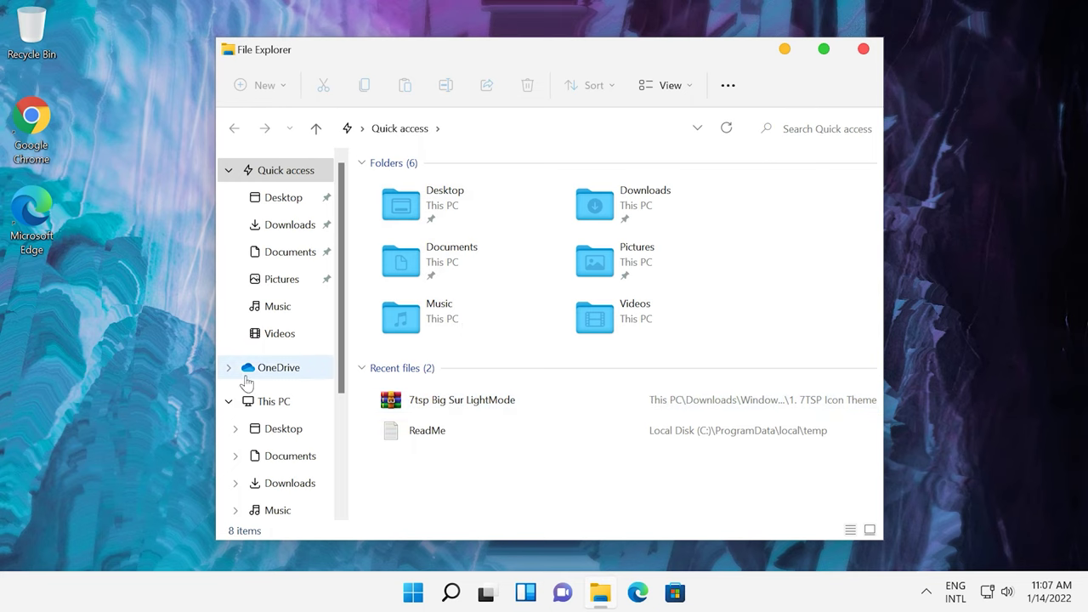
click(228, 403)
click(268, 406)
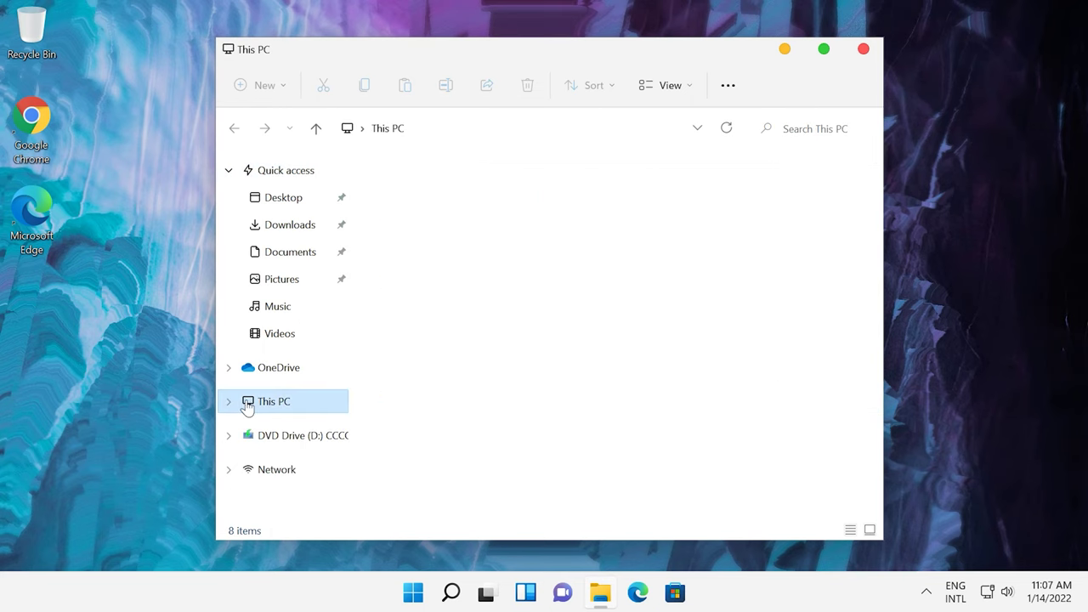
click(474, 385)
double_click(489, 372)
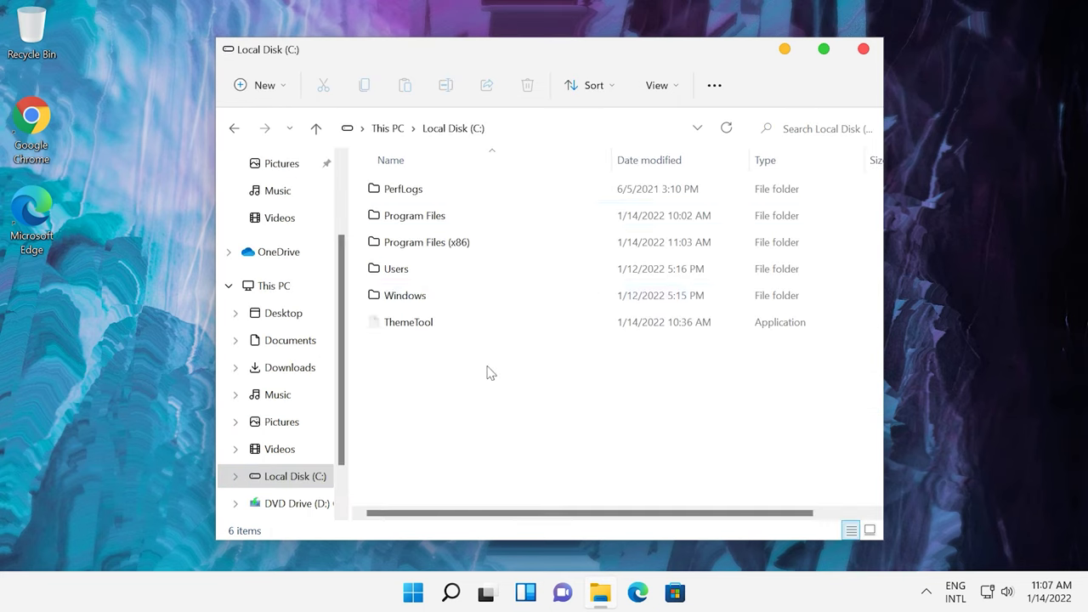
- Display the contents of Local Disk (C:) as medium-sized icons and close File Explorer
click(668, 87)
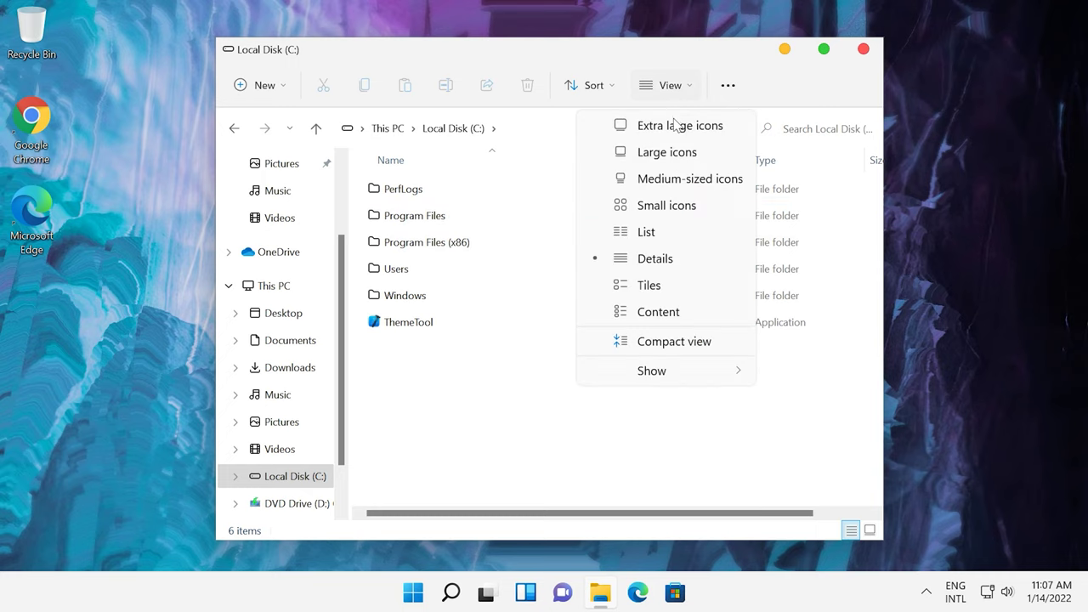
click(677, 179)
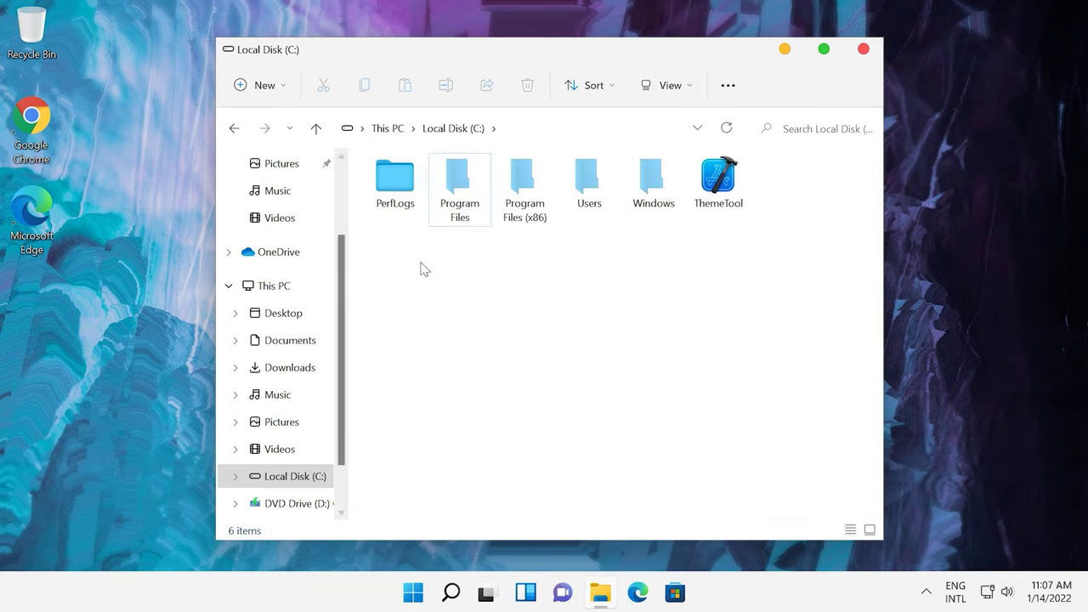
drag(419, 265, 860, 180)
click(714, 357)
click(864, 49)
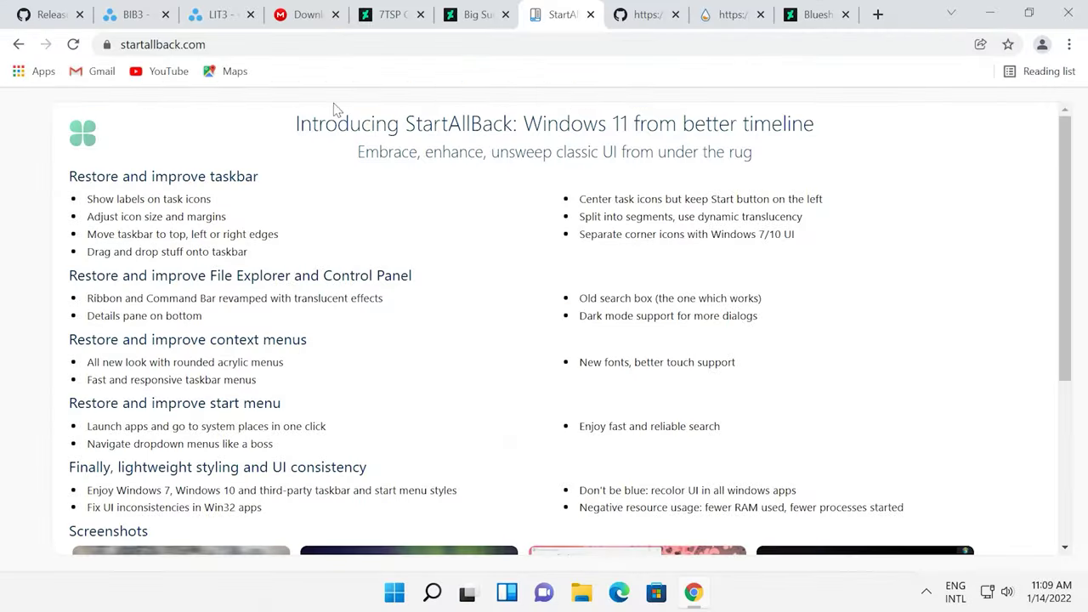
- Download StartAllBack 3.2.1 from startallback.com in the browser and show the setup file in its folder
click(259, 49)
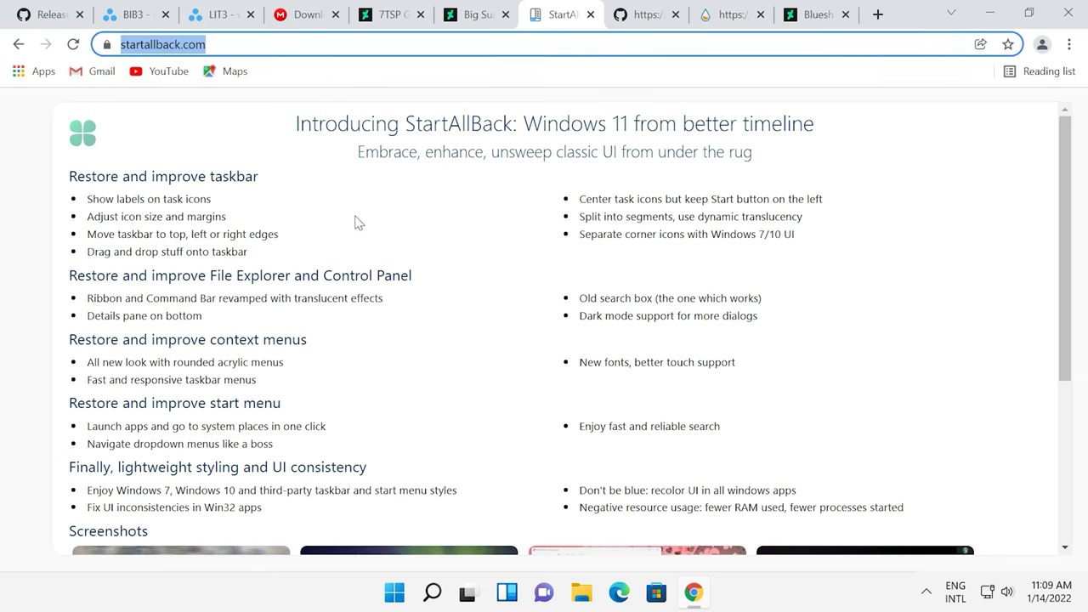
scroll(313, 192, down, 3)
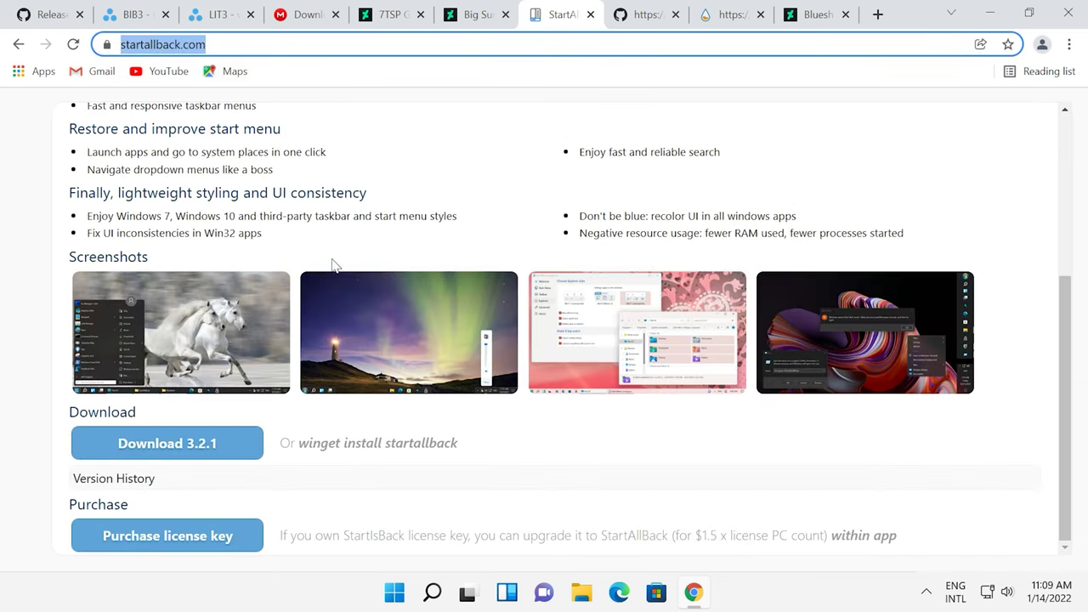
click(167, 445)
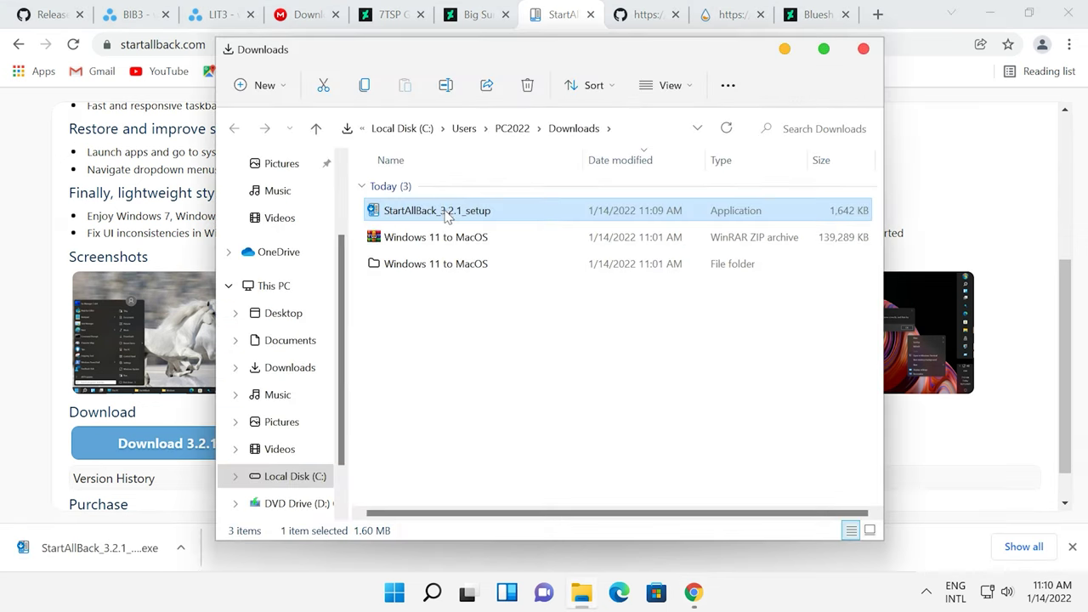
- Run StartAllBack_3.2.1_setup as administrator and install it for the current user account only
right_click(451, 212)
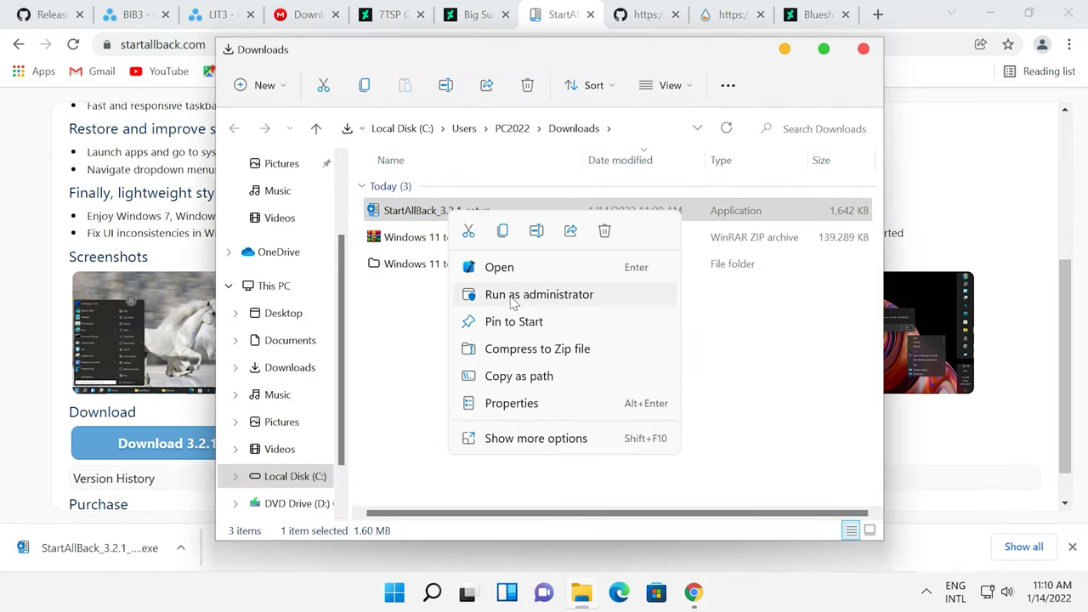
click(514, 295)
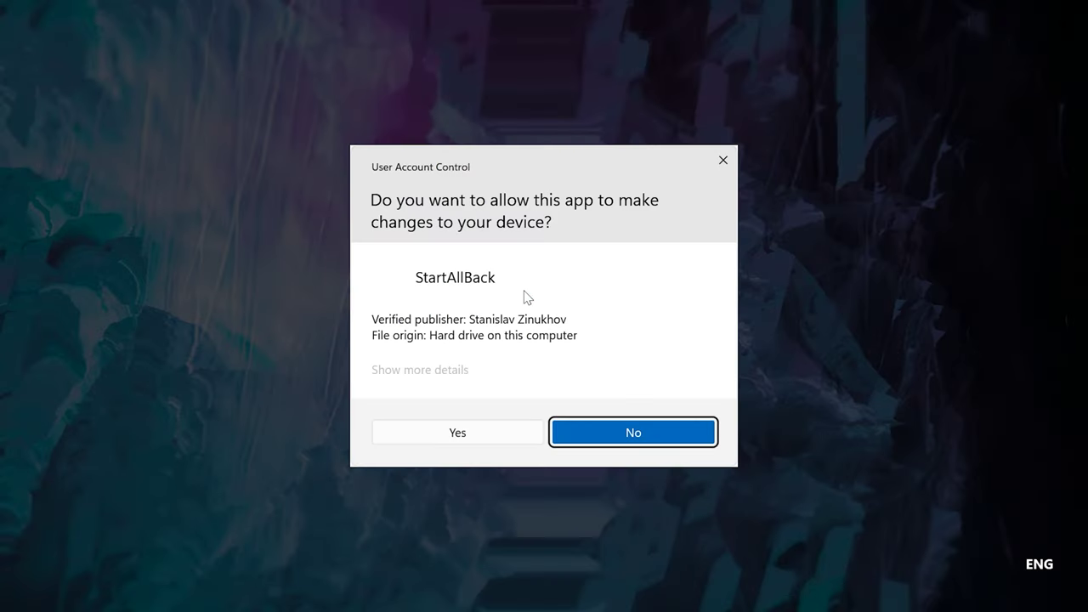
click(463, 437)
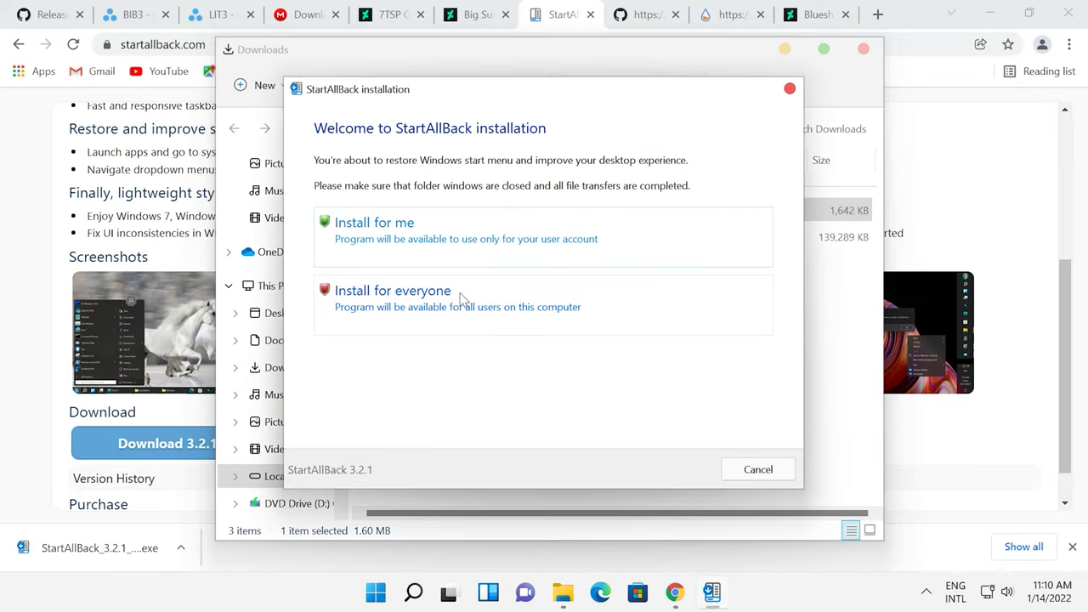
click(393, 236)
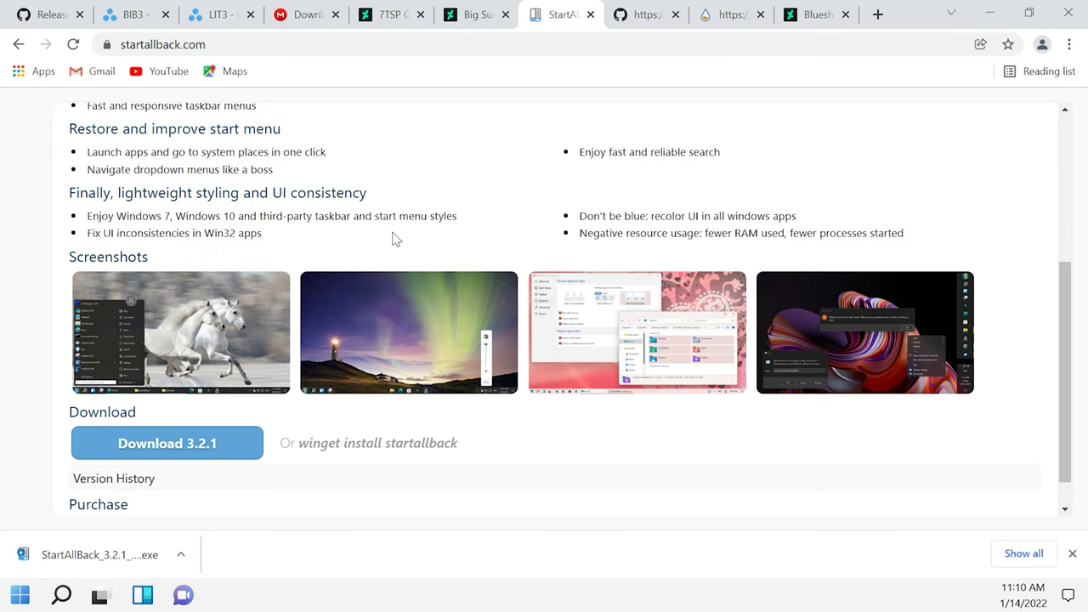
- Minimise the browser and apply the Proper 11 theme in the StartAllBack configuration
click(990, 14)
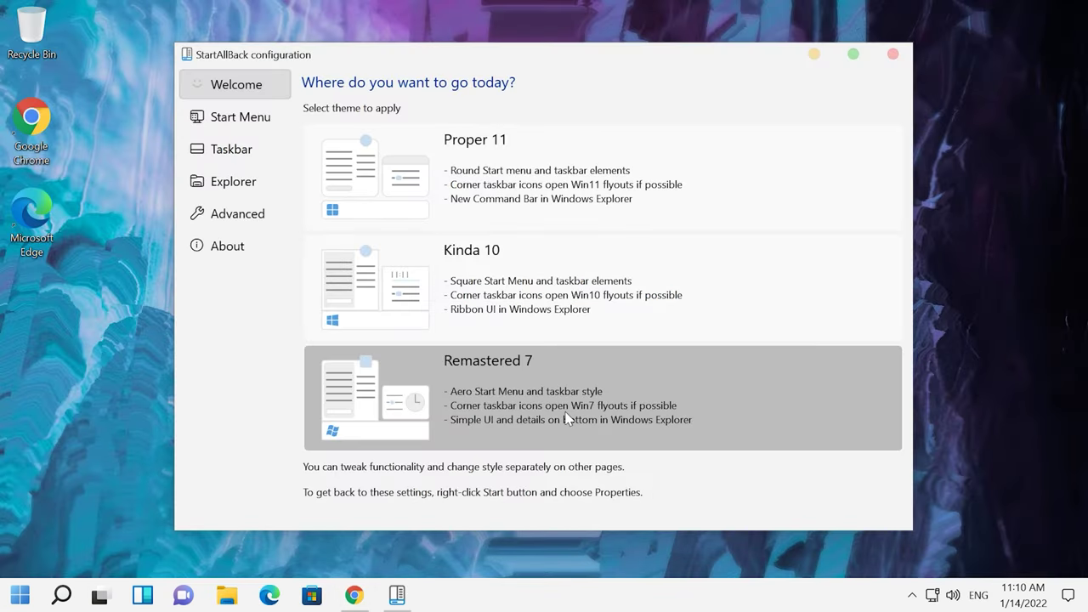
click(474, 168)
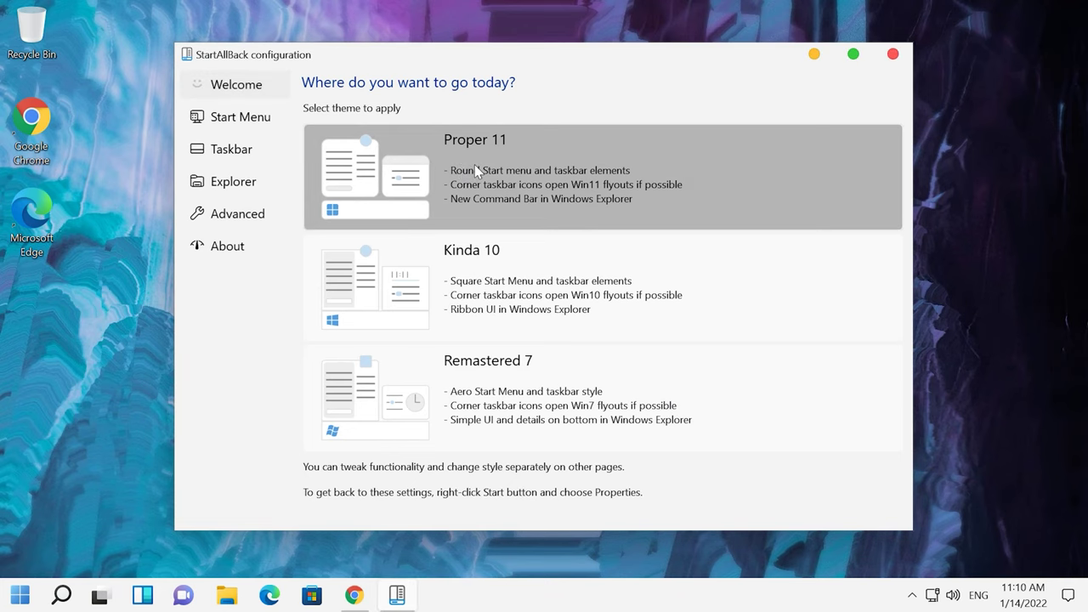
- Set the Explorer style to Win7 Command Bar and turn off the Mica effect on top
click(240, 187)
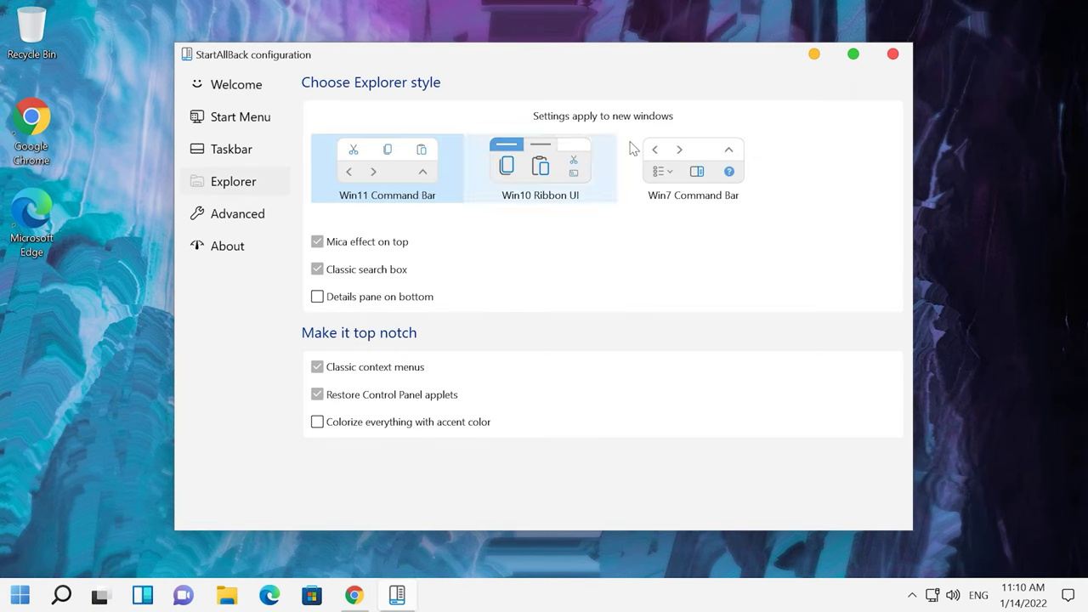
click(673, 169)
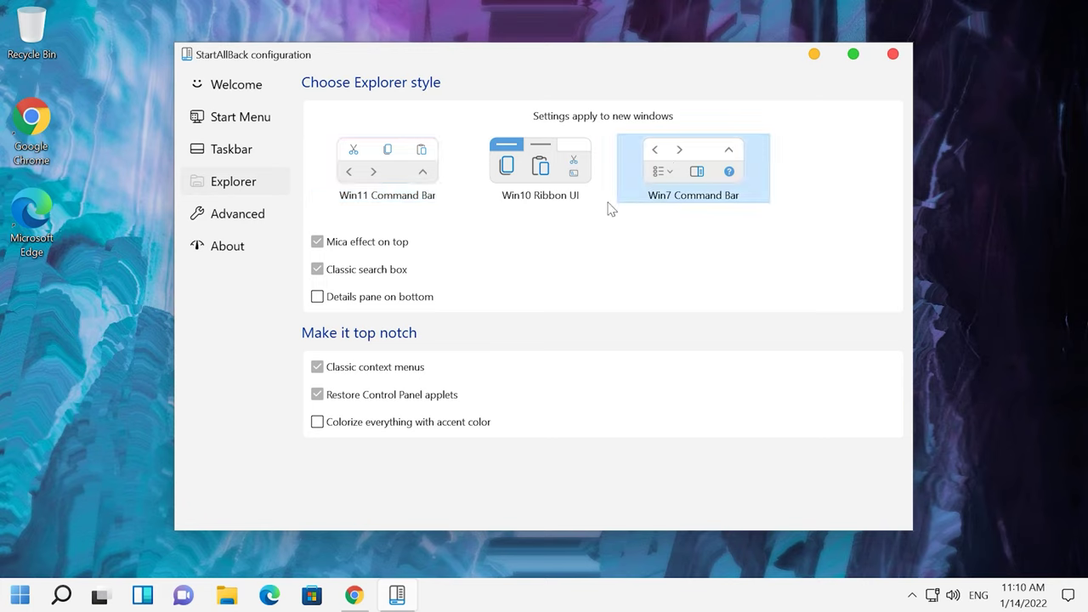
click(320, 243)
- Enable custom start menu coloring in the advanced StartAllBack settings and close the configuration window
click(230, 218)
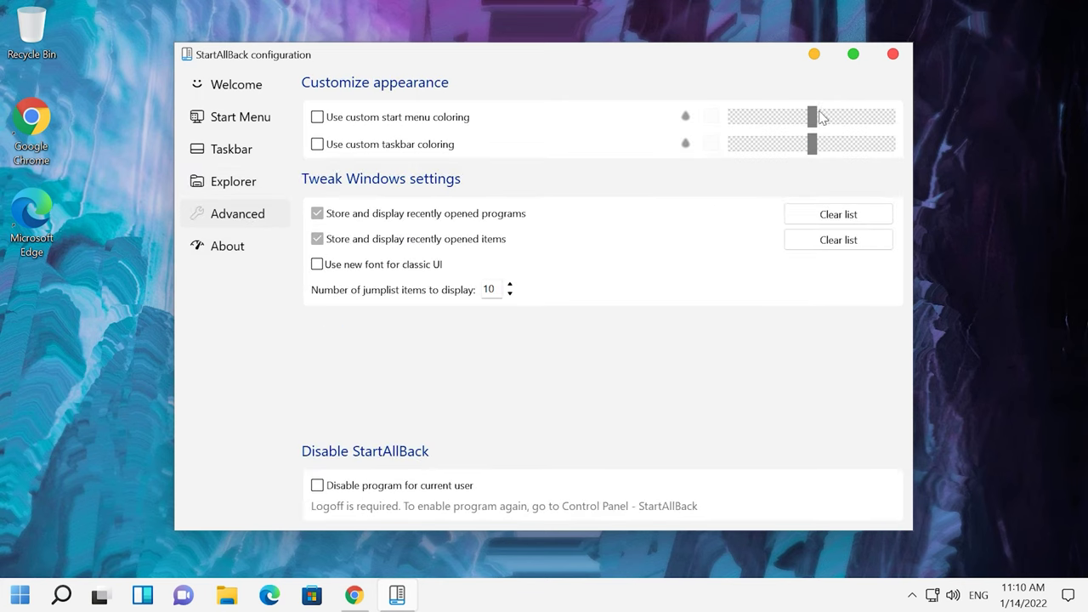
click(318, 121)
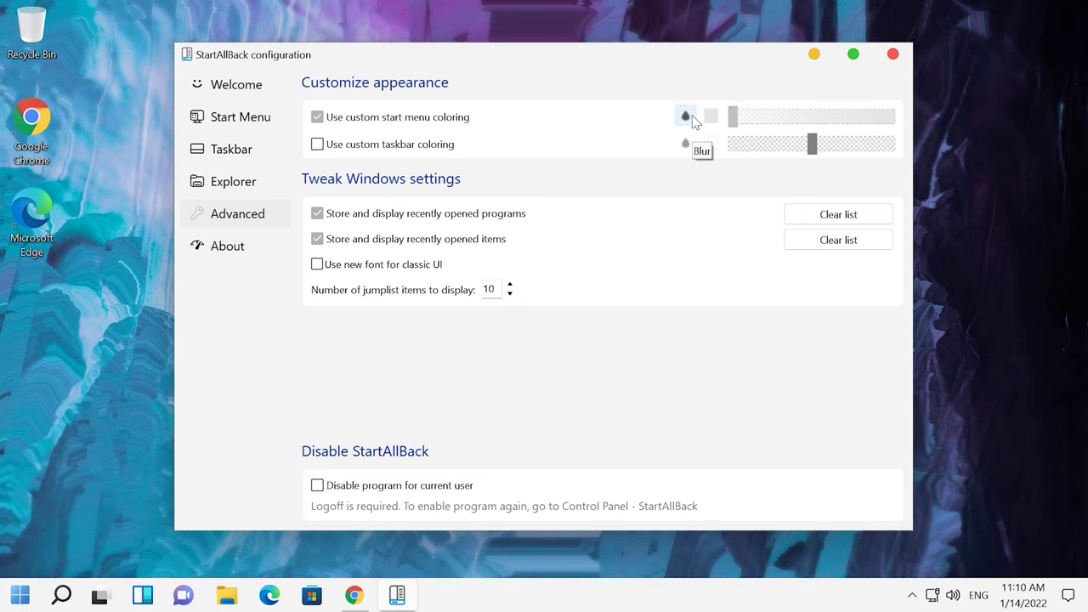
click(892, 54)
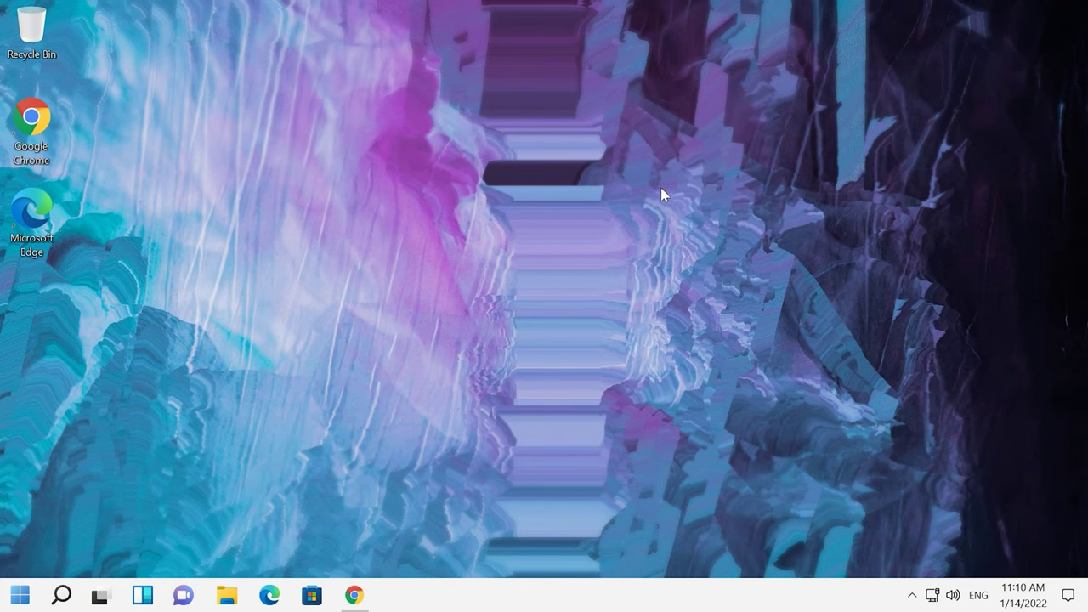
- Unlock the taskbar, move it to the top edge of the screen and set its icon size to S
right_click(590, 608)
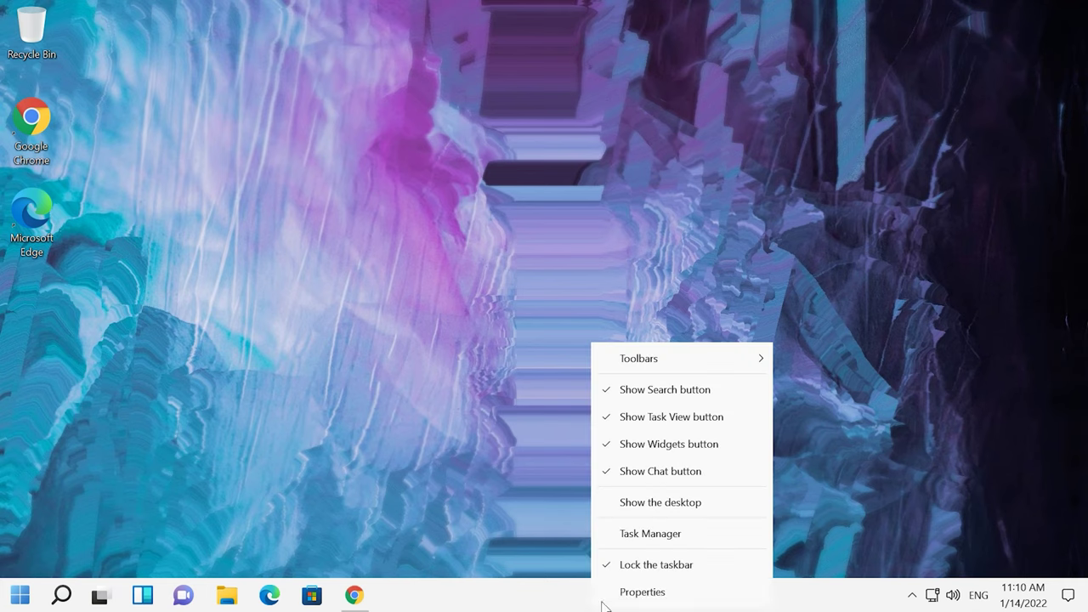
click(636, 566)
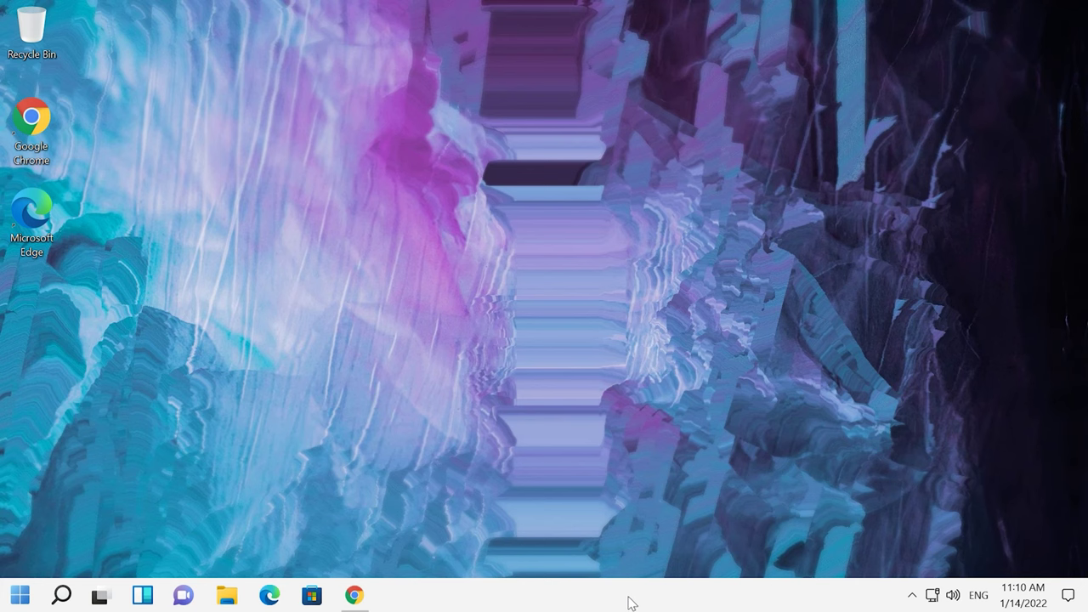
drag(629, 602, 652, 26)
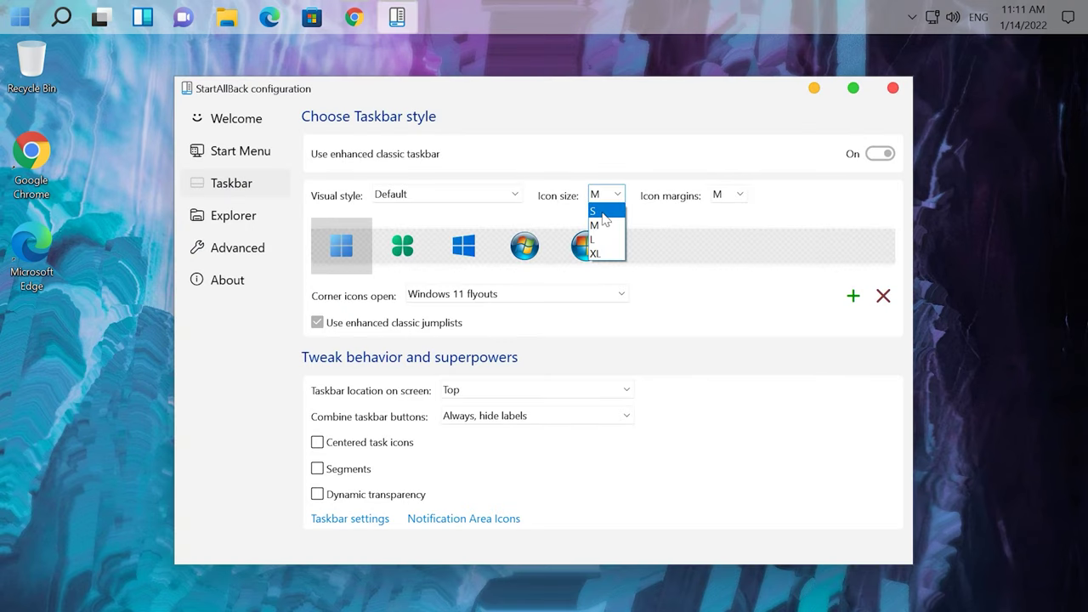
click(594, 213)
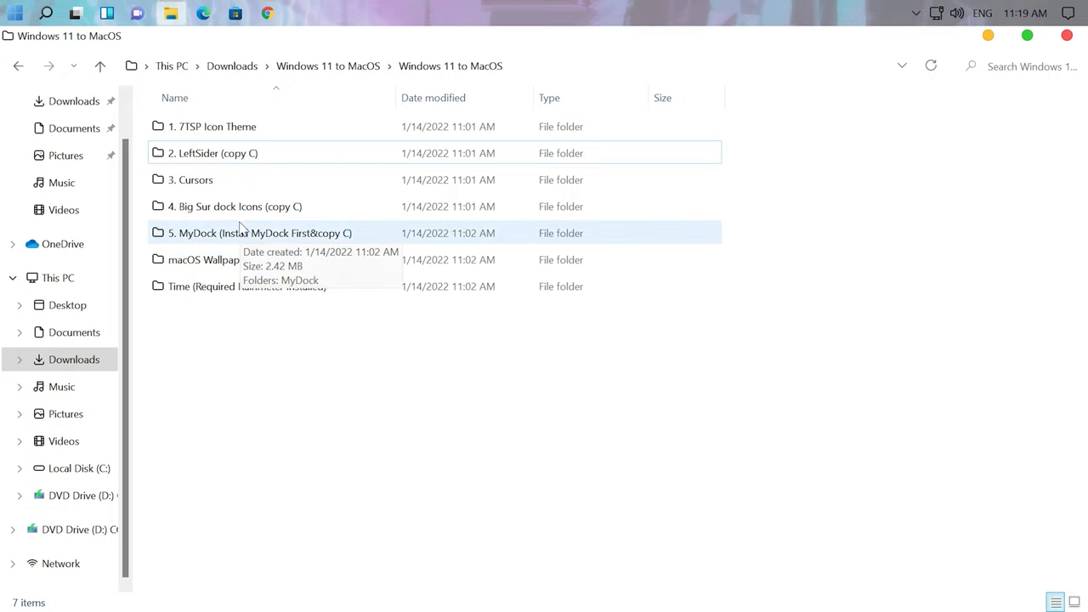
- Copy the LeftSider folder from "2. LeftSider (copy C)" to the root of Local Disk (C:)
click(209, 161)
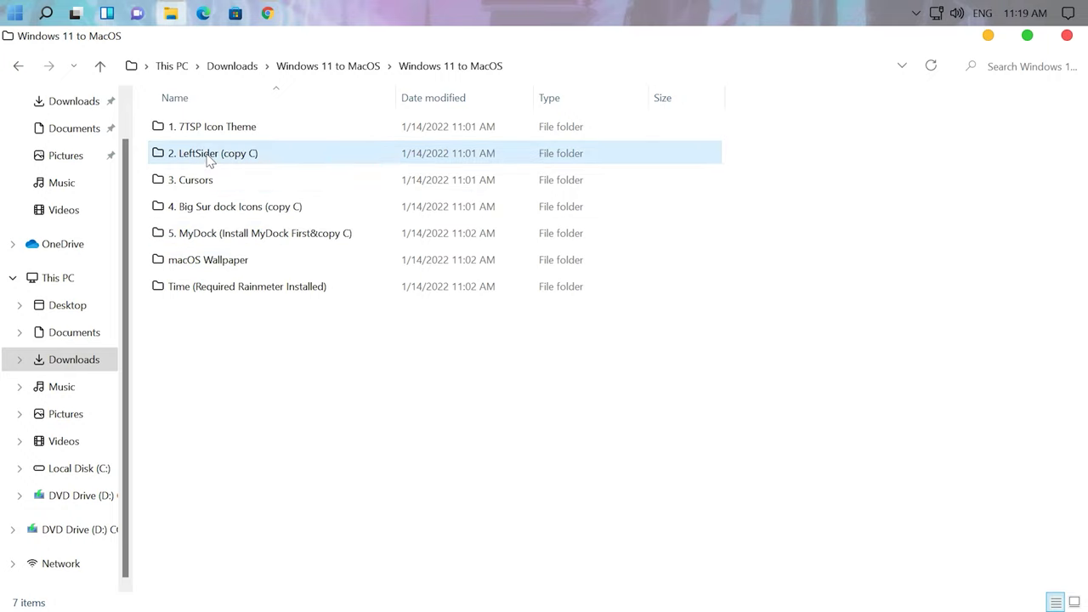
double_click(209, 161)
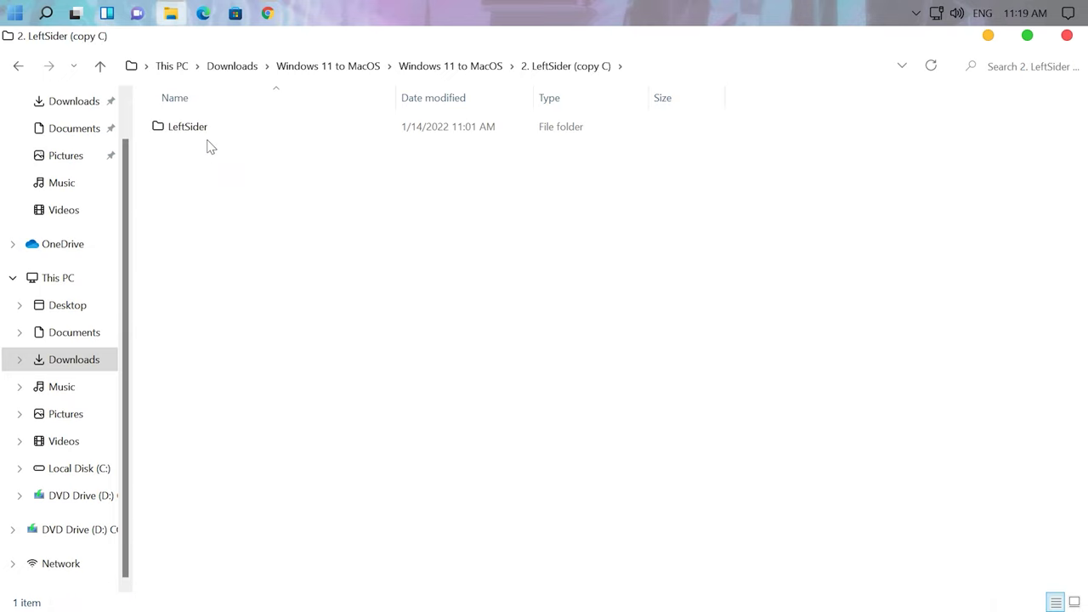
click(210, 137)
right_click(210, 138)
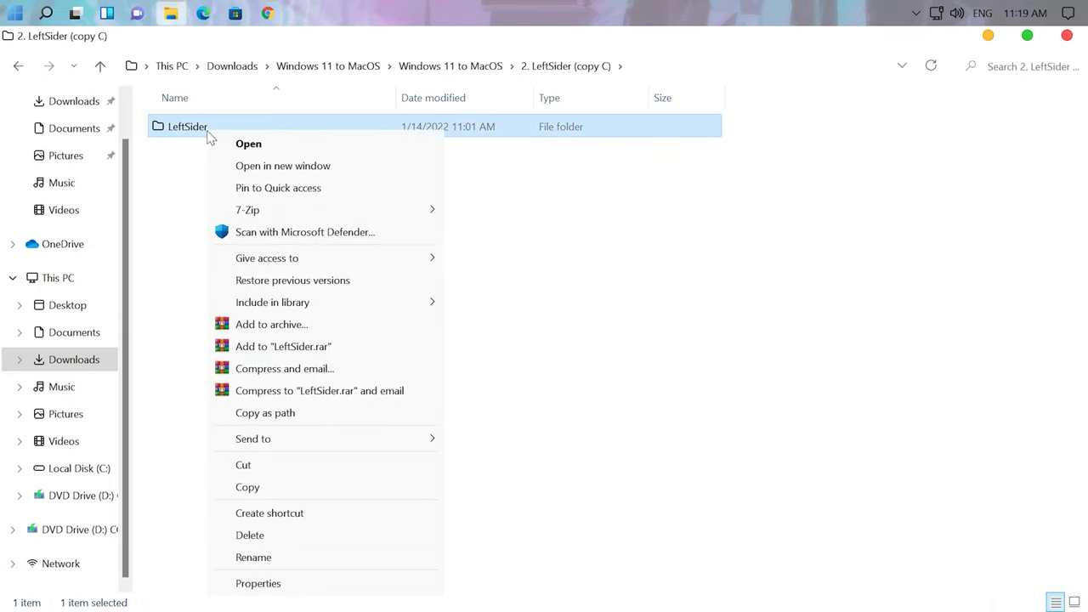
click(266, 491)
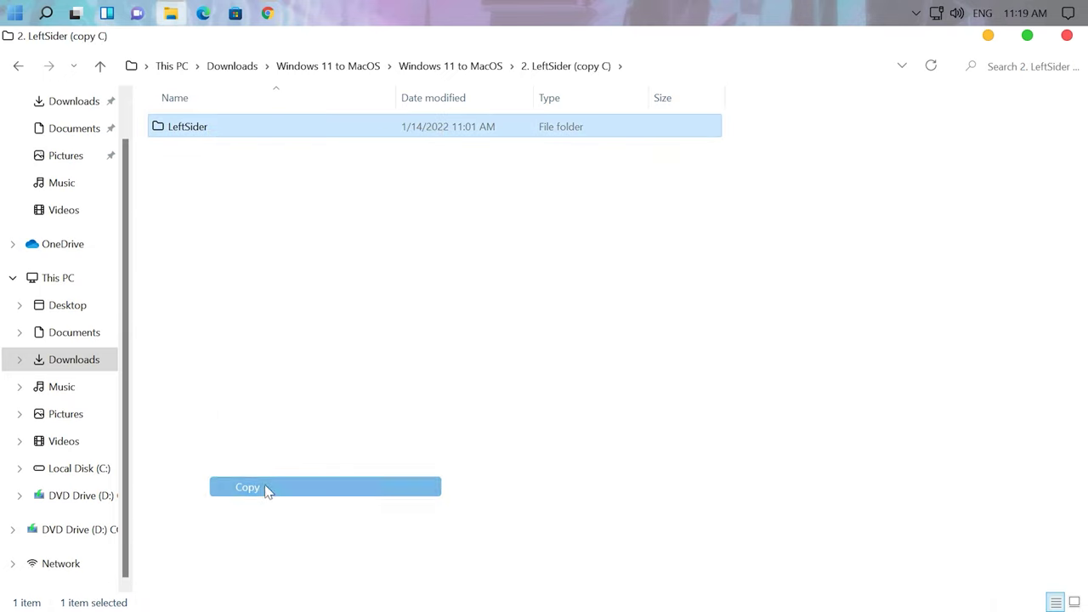
click(85, 470)
right_click(312, 336)
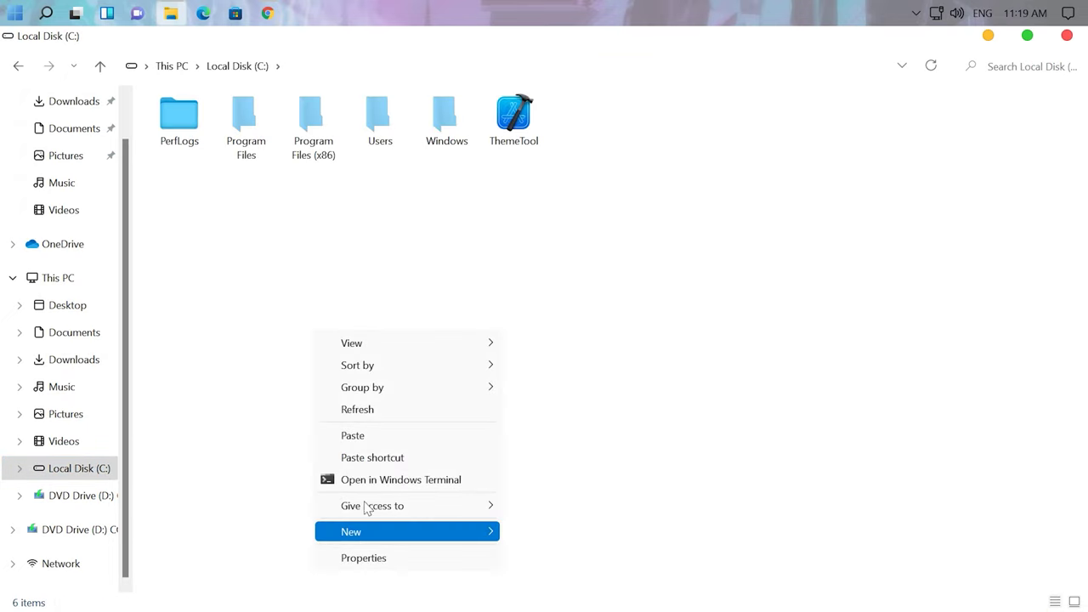
click(357, 437)
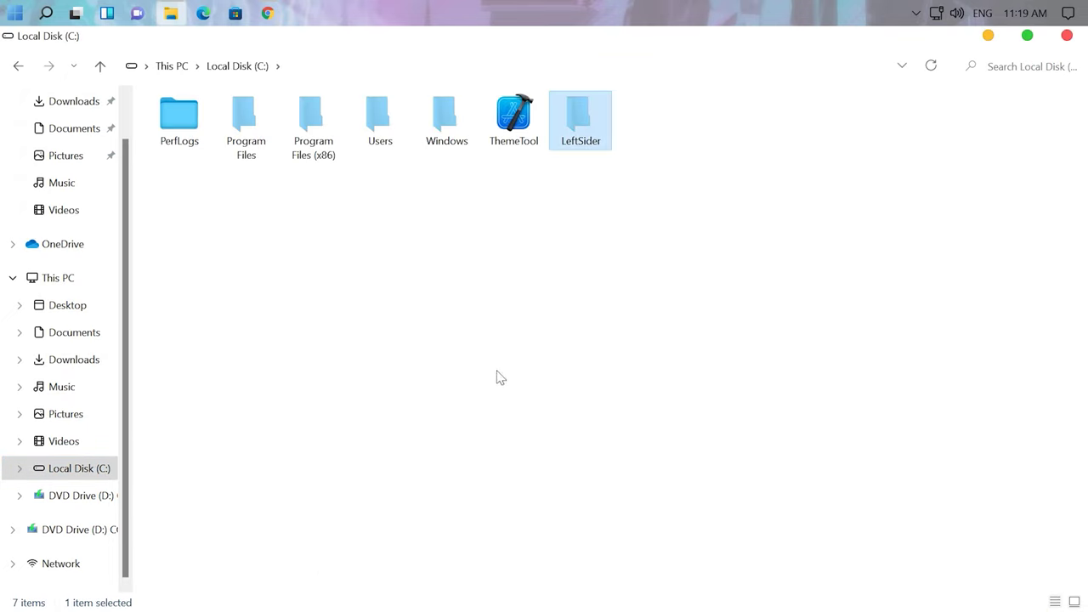
- Create a desktop shortcut for the leftsider application in C:\LeftSider
double_click(581, 119)
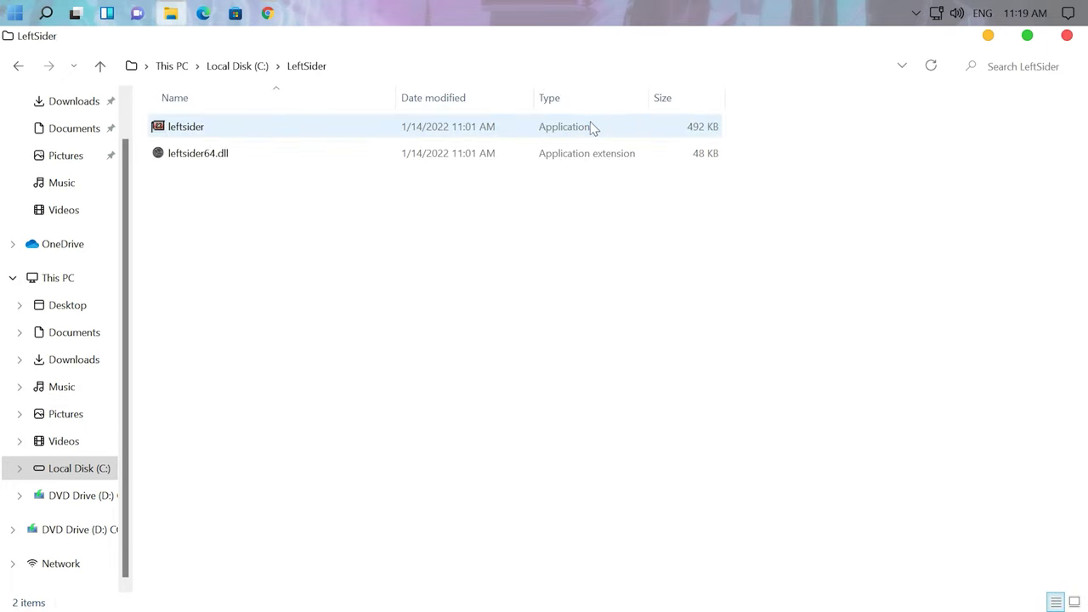
right_click(214, 126)
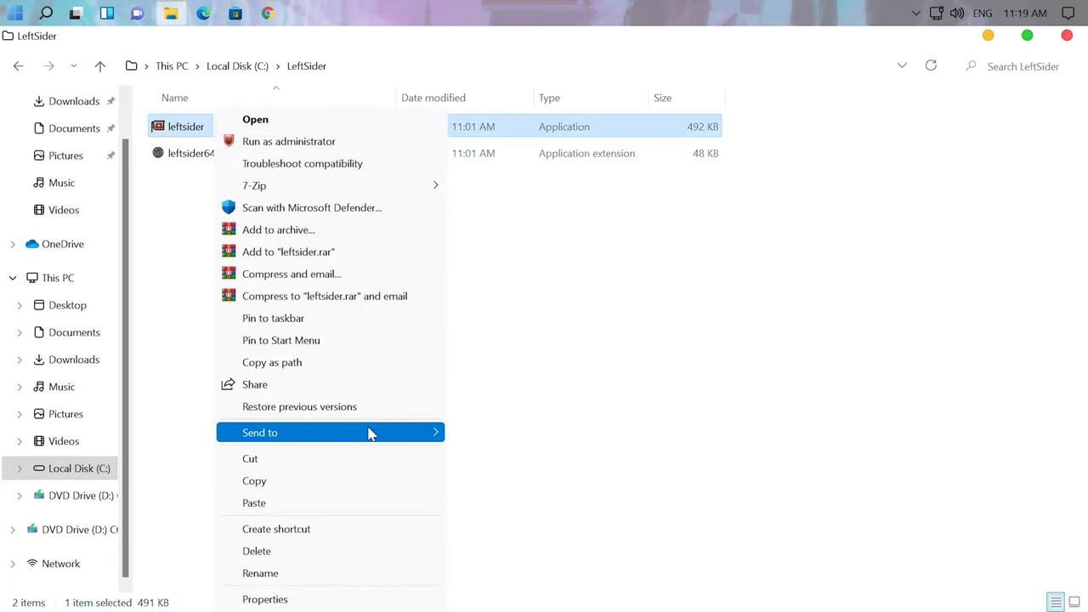
mouse_move(408, 433)
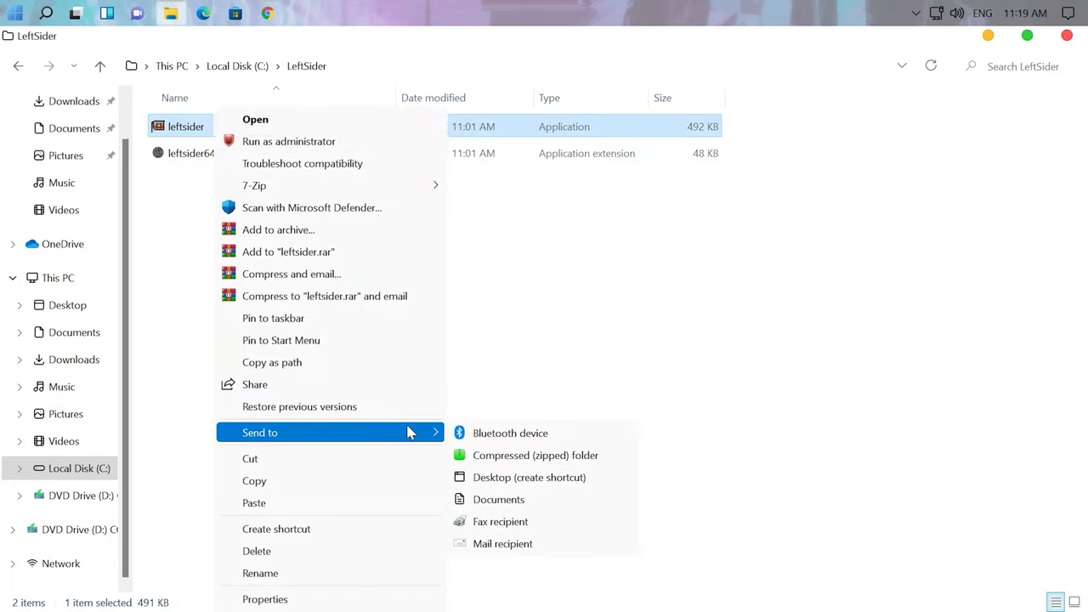
click(525, 478)
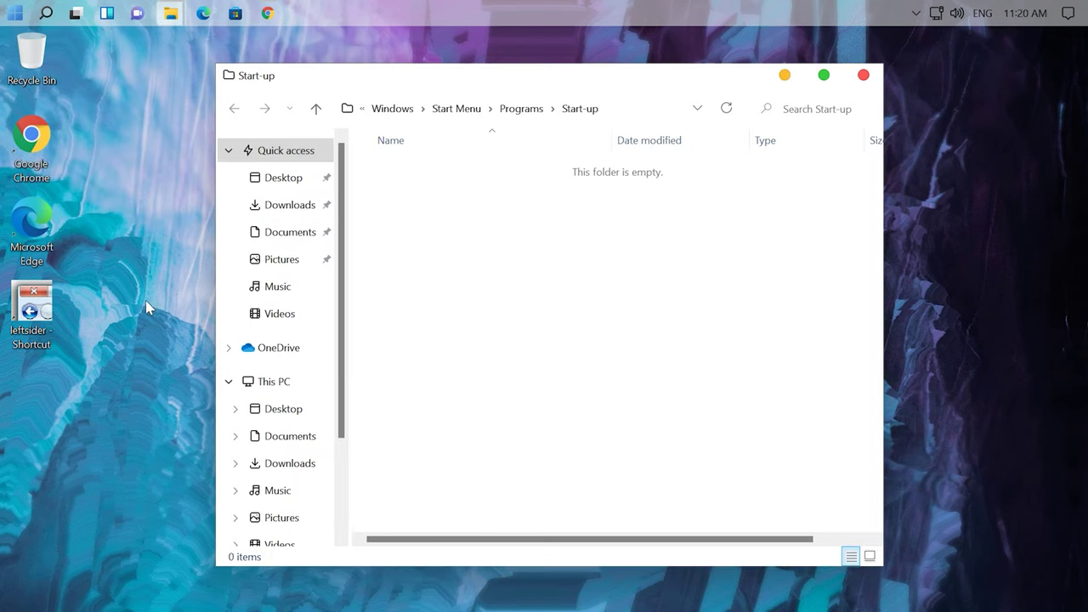
- Place the leftsider shortcut in the Start-up folder and run the leftsider application from C:\LeftSider
drag(32, 308, 456, 272)
click(458, 311)
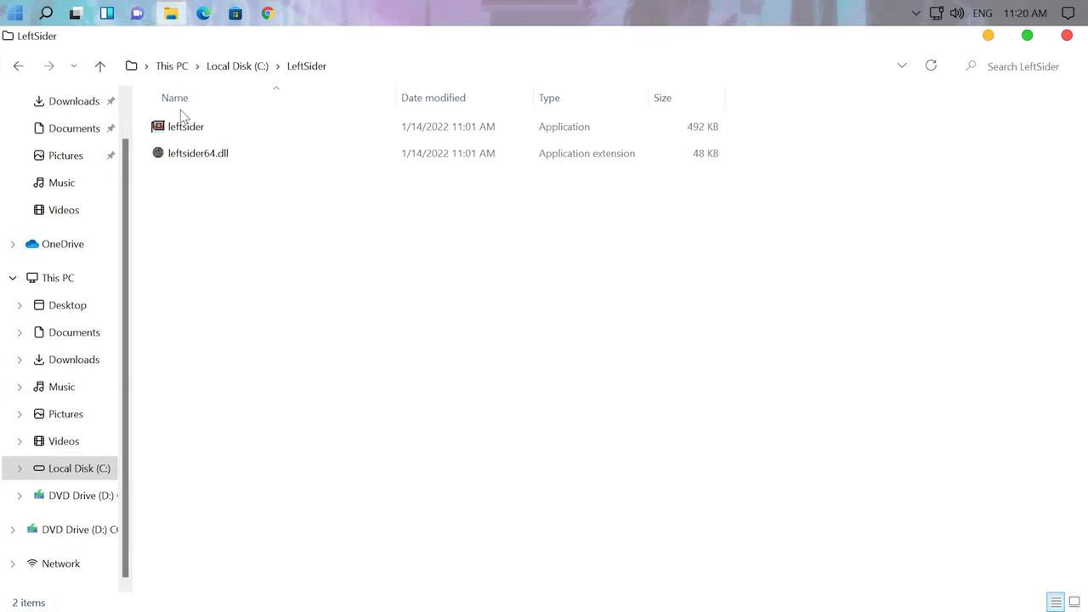
double_click(181, 128)
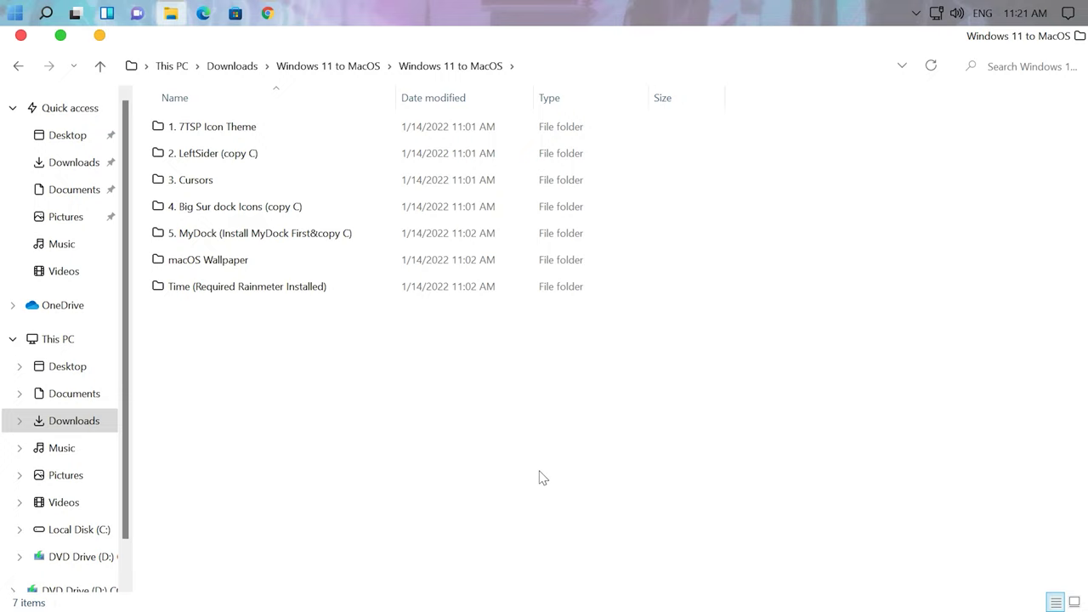
- Install the cursor set using the Install setup information file in the "3. Cursors" folder
double_click(188, 184)
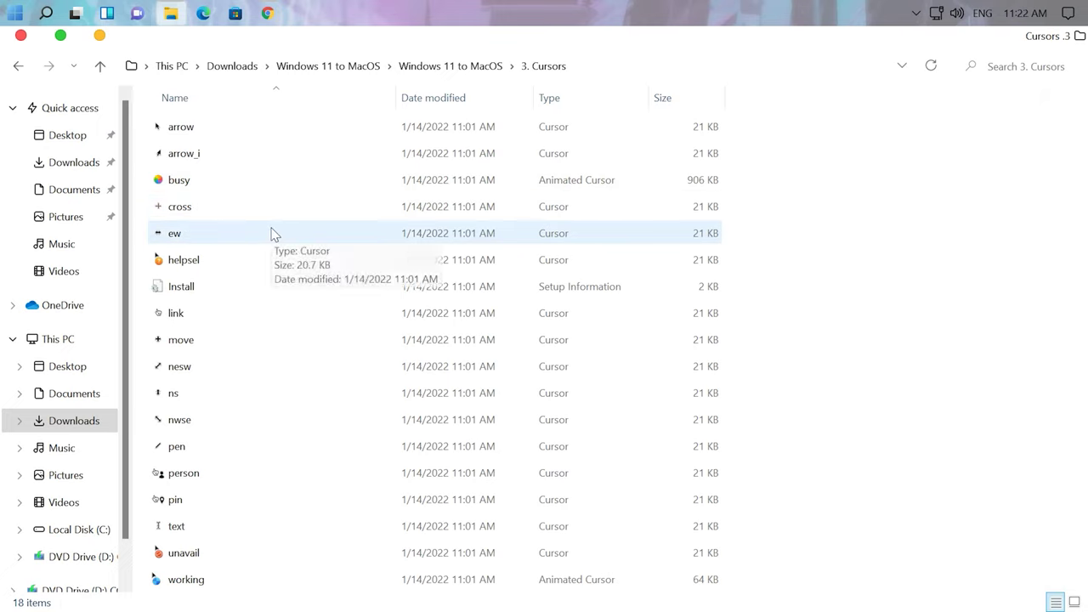
right_click(237, 288)
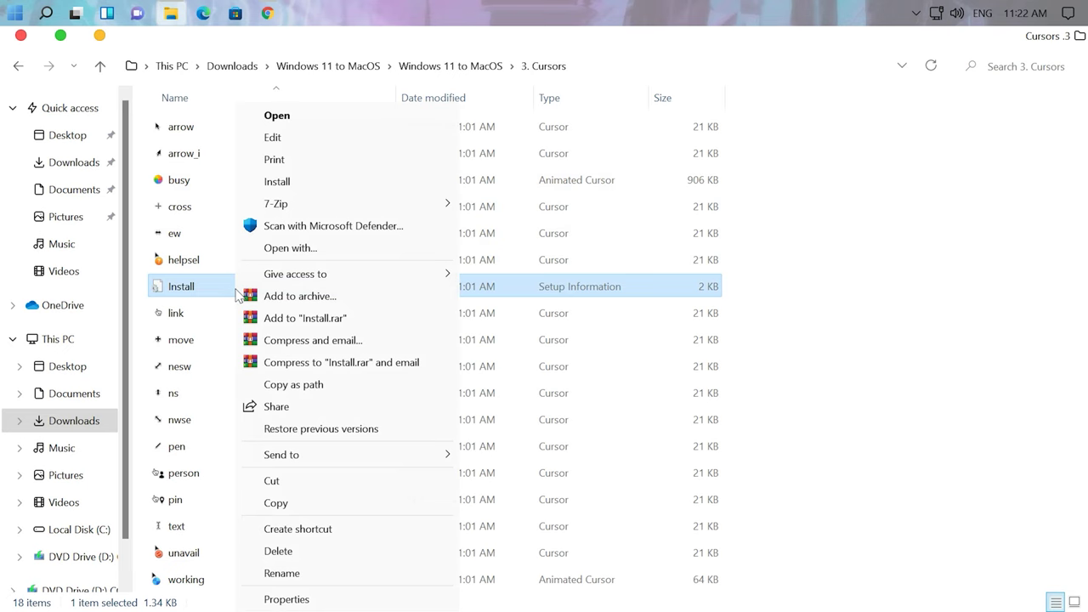
click(279, 181)
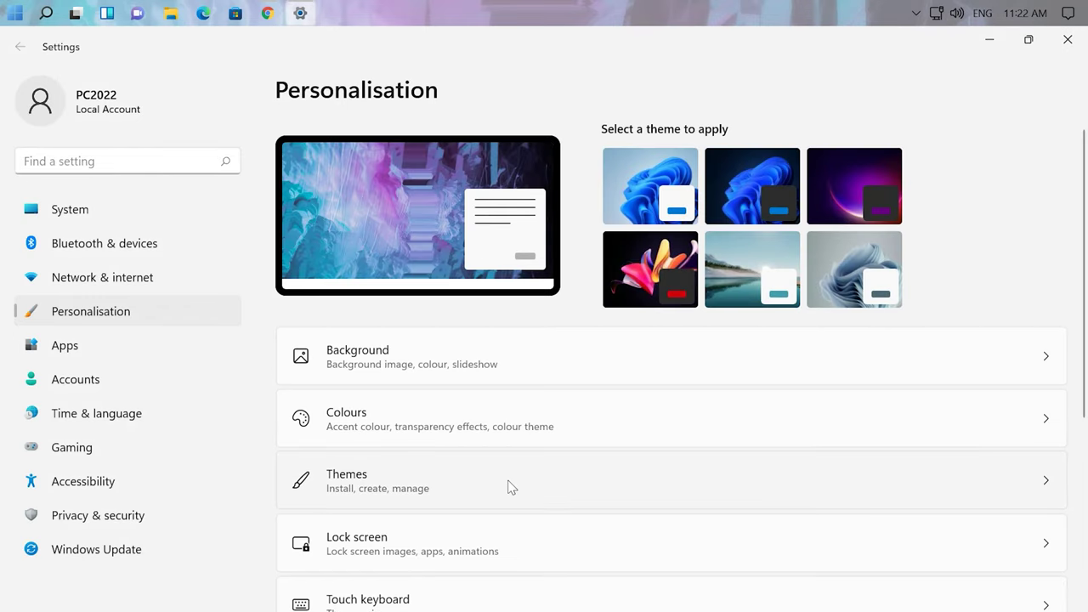
- Apply the Big Sur mouse pointer scheme from the theme settings, replacing the existing scheme, and minimise Settings
click(1037, 488)
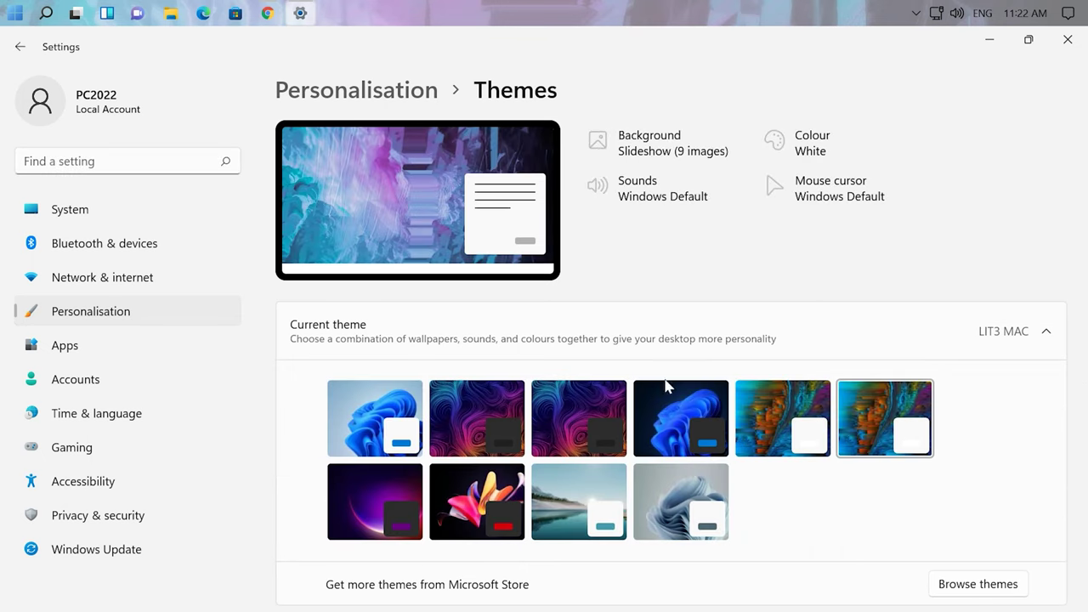
click(826, 198)
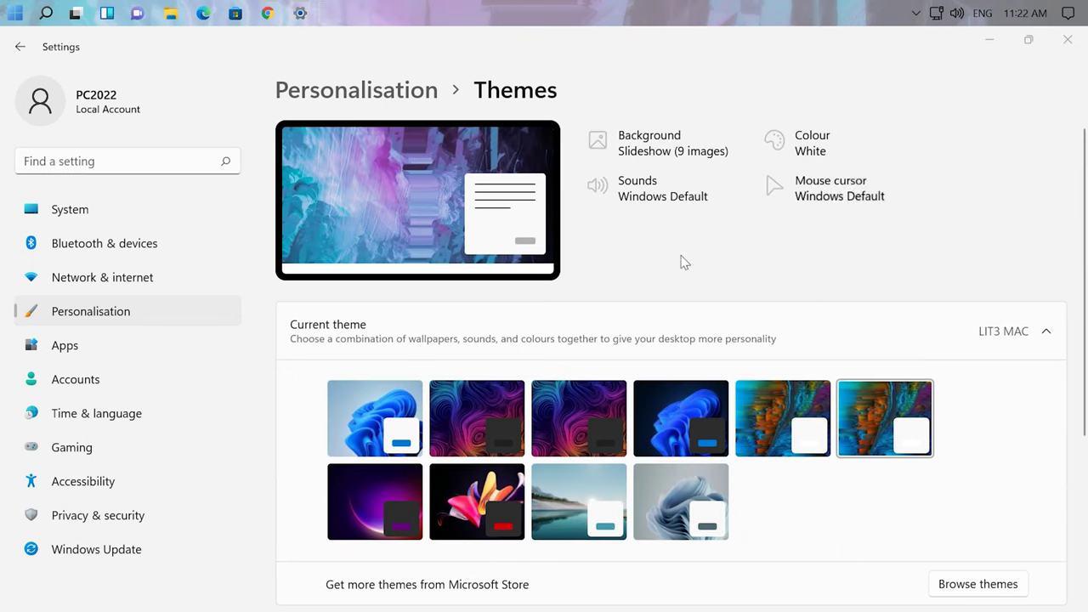
click(305, 179)
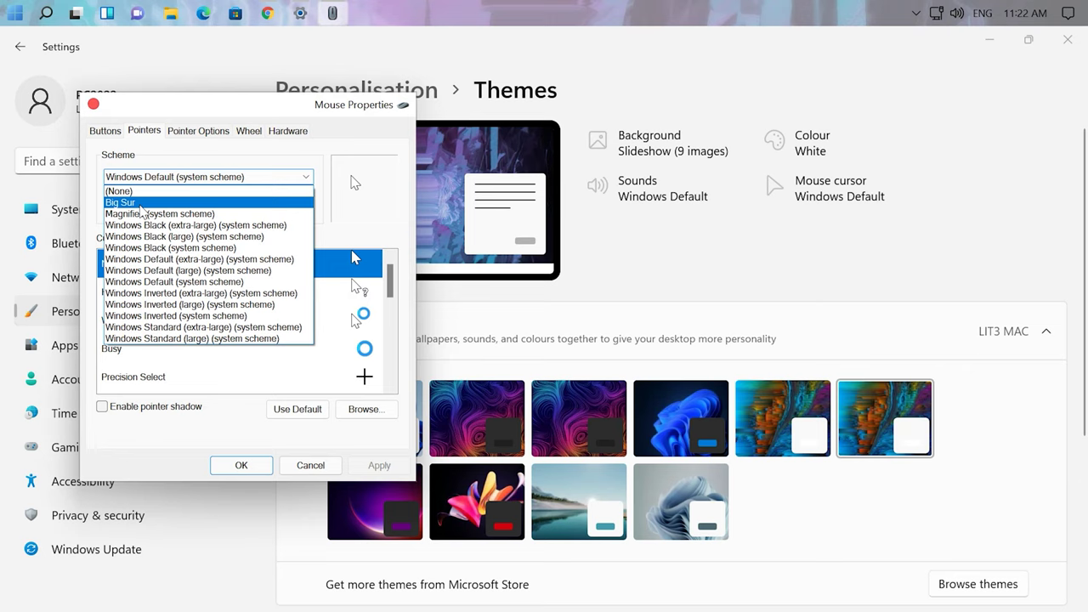
click(123, 203)
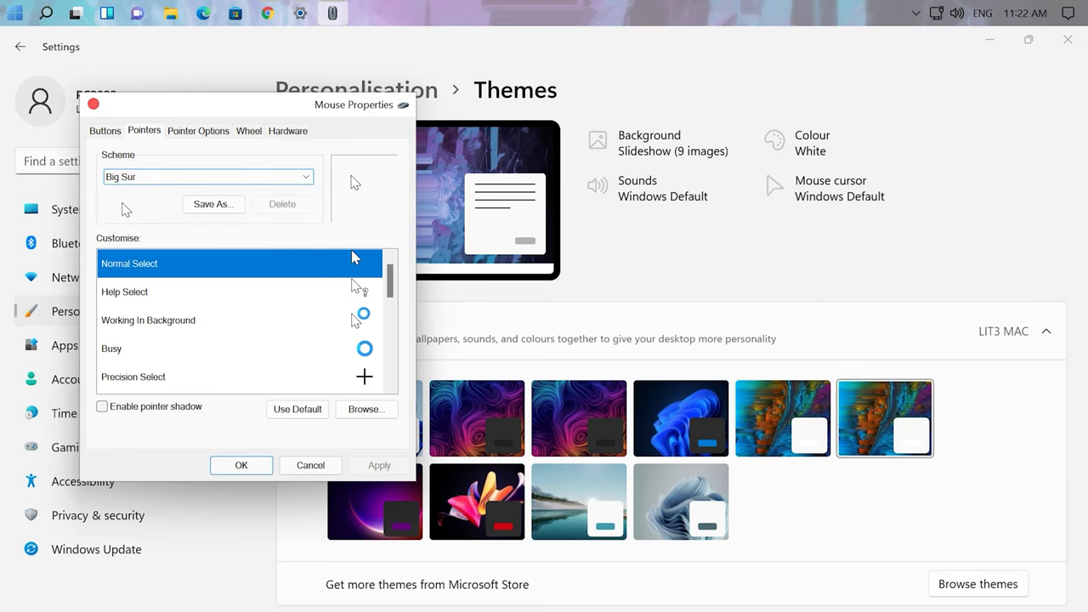
click(379, 465)
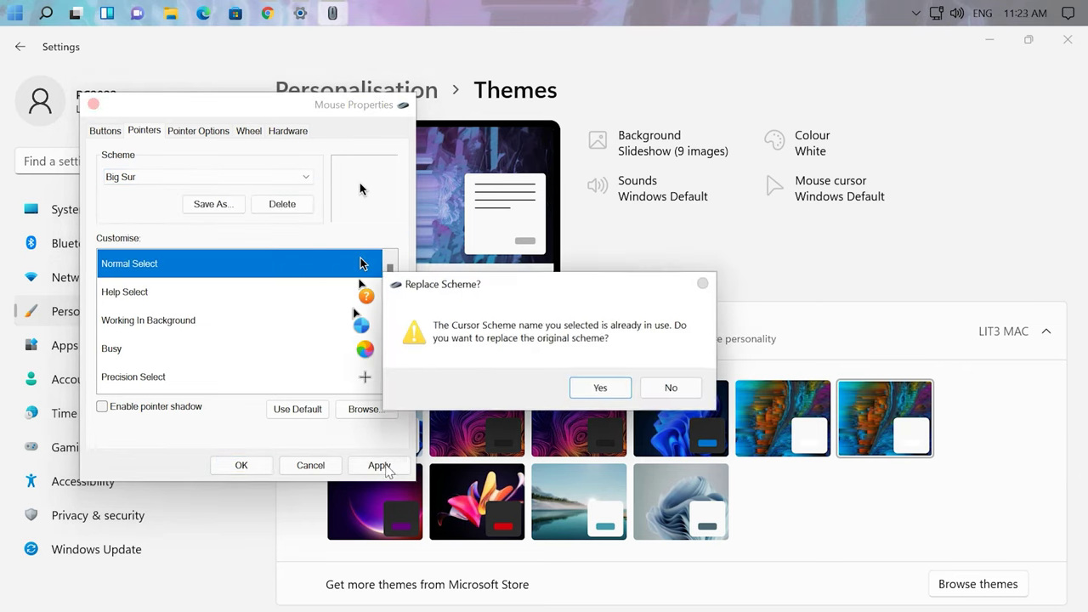
click(603, 388)
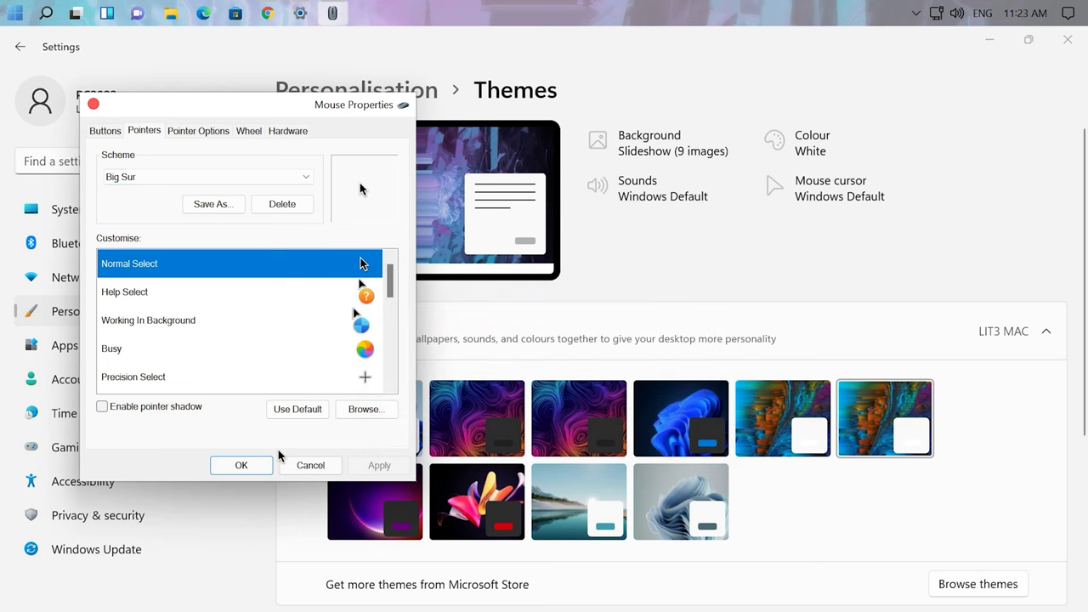
click(241, 465)
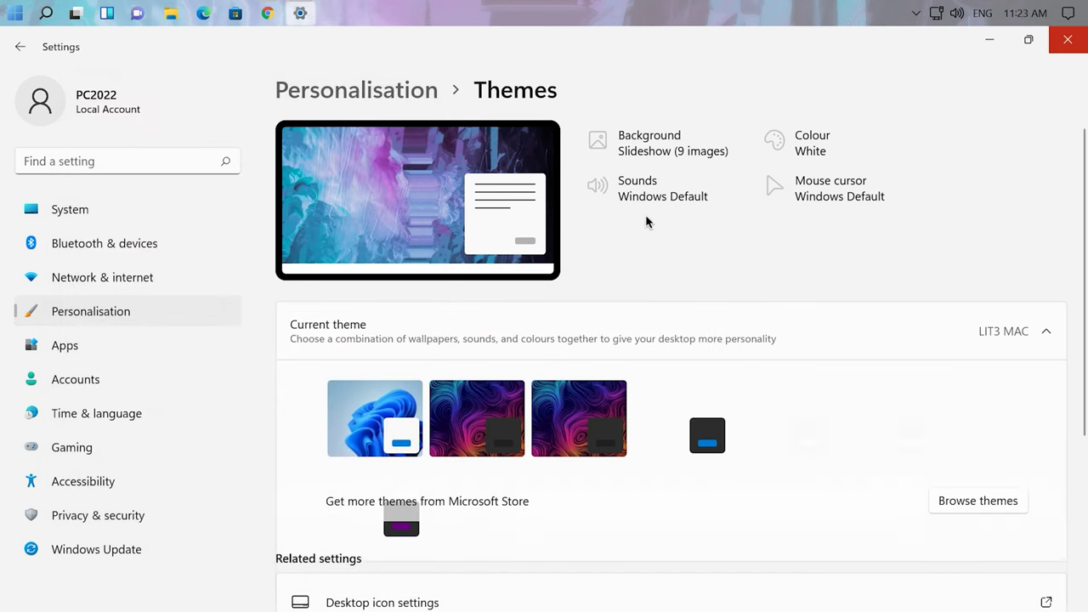
click(989, 39)
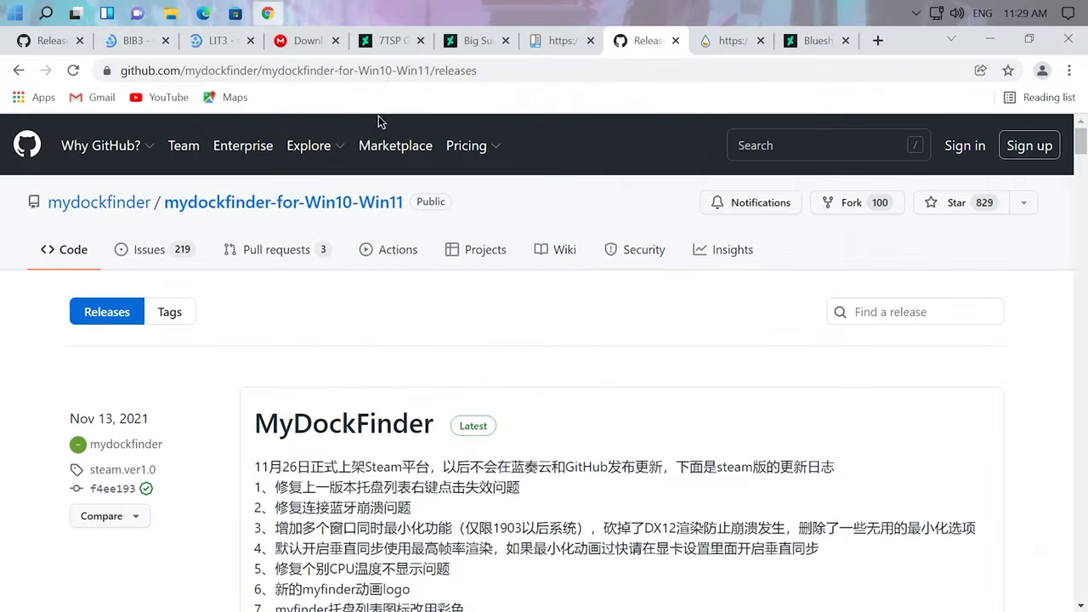
- Download MyDockFinder.zip from the release listed just before 5.10.1 on the mydockfinder-for-Win10-Win11 GitHub releases page
click(443, 75)
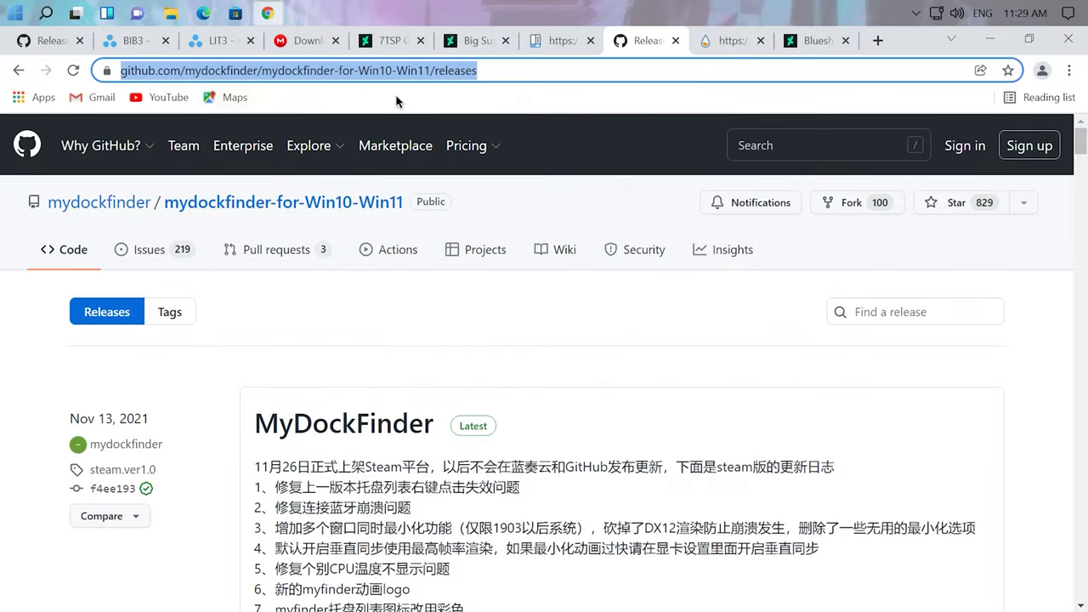
scroll(406, 418, down, 6)
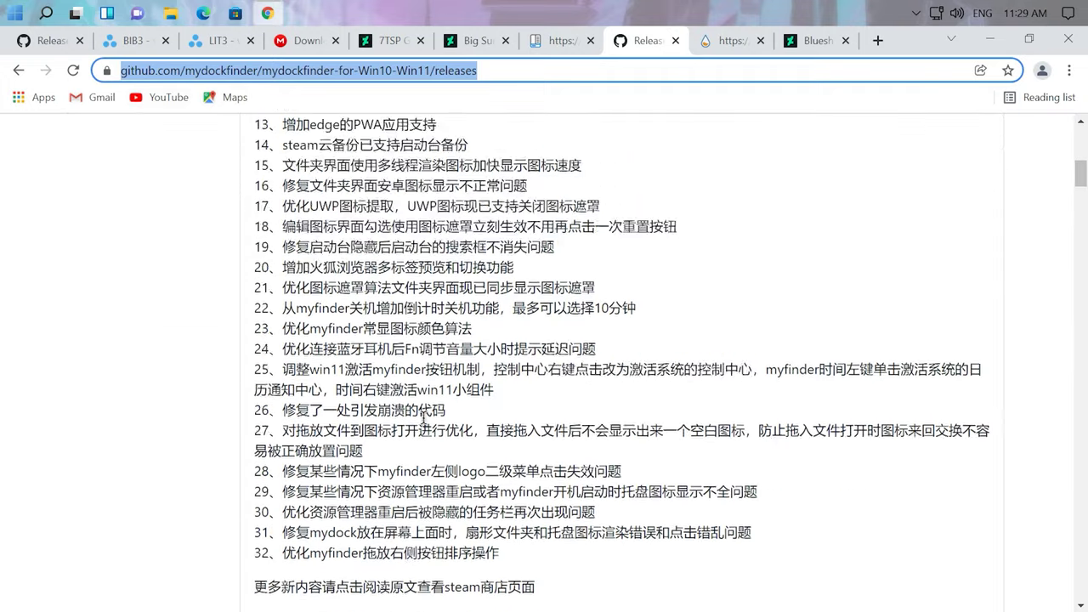
scroll(407, 419, up, 5)
scroll(407, 418, down, 6)
scroll(406, 418, down, 15)
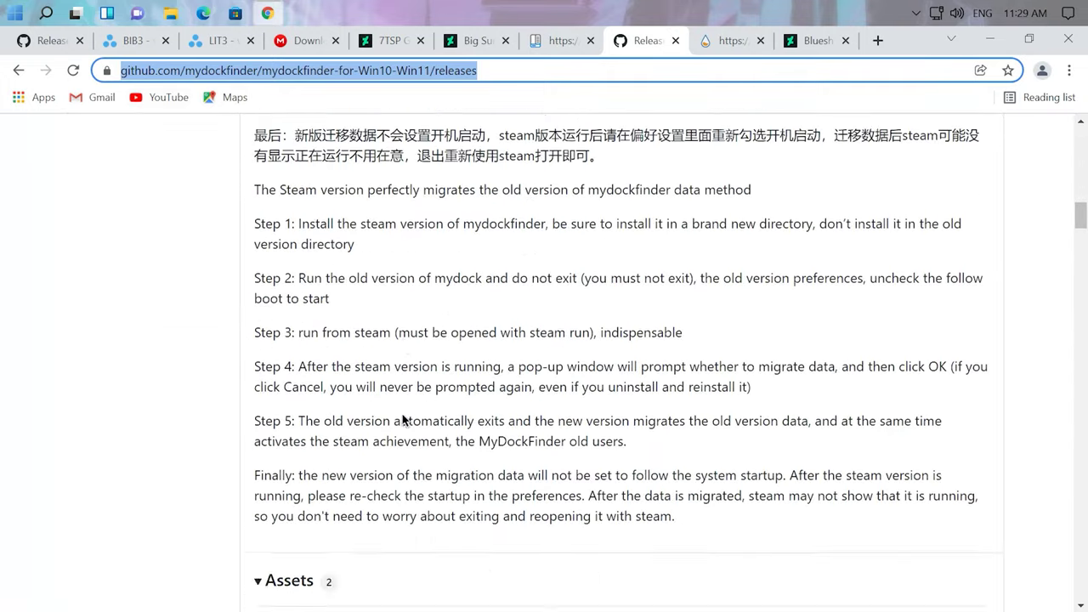
scroll(404, 418, down, 7)
scroll(357, 408, up, 3)
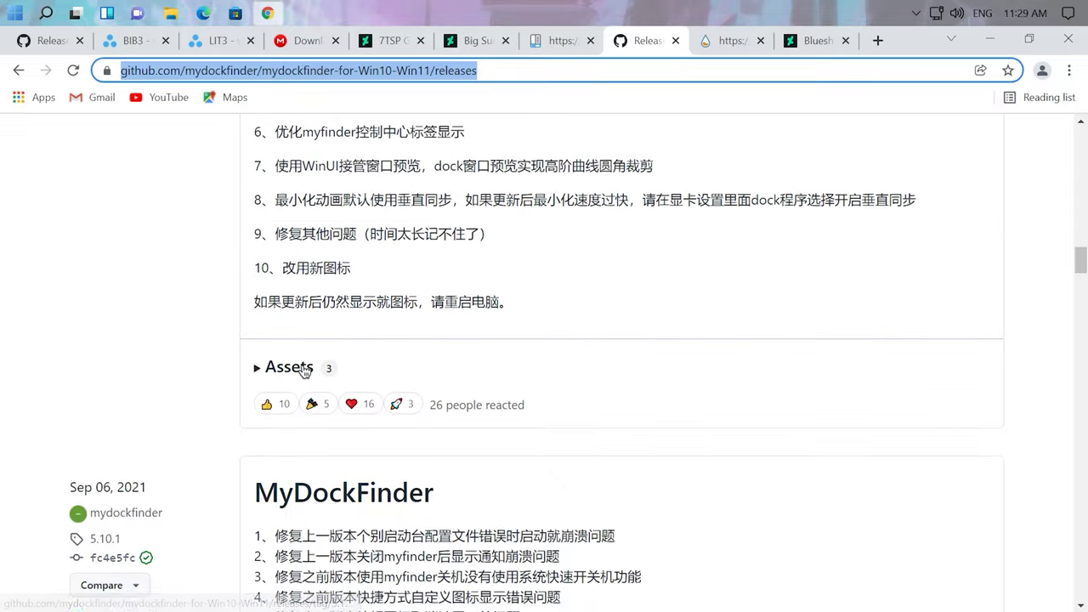
click(311, 393)
click(354, 410)
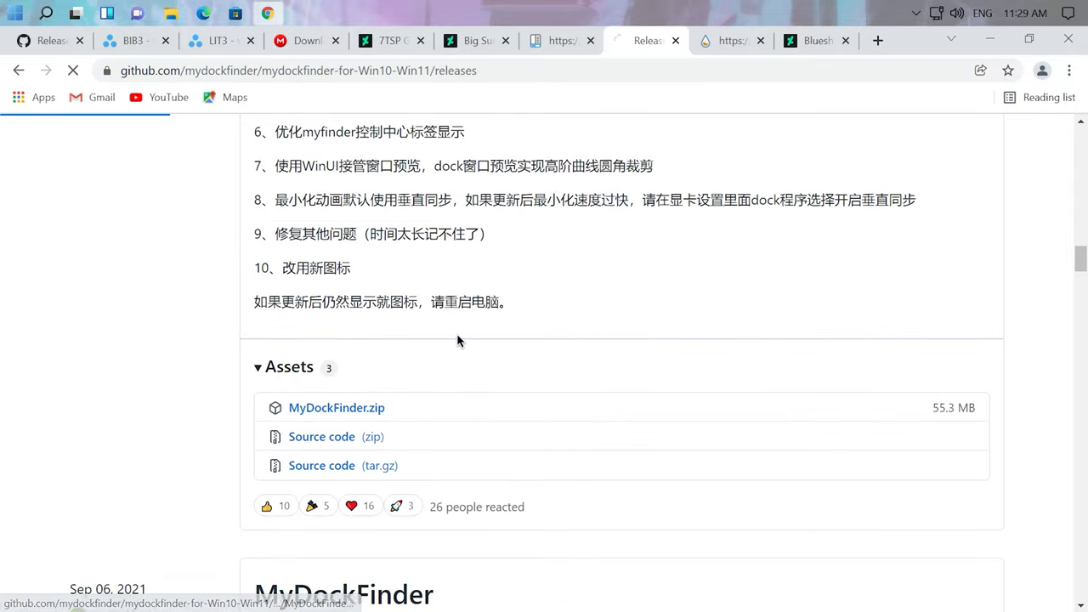
- Locate the downloaded MyDockFinder (1) archive in the Downloads folder and extract its contents there
right_click(94, 586)
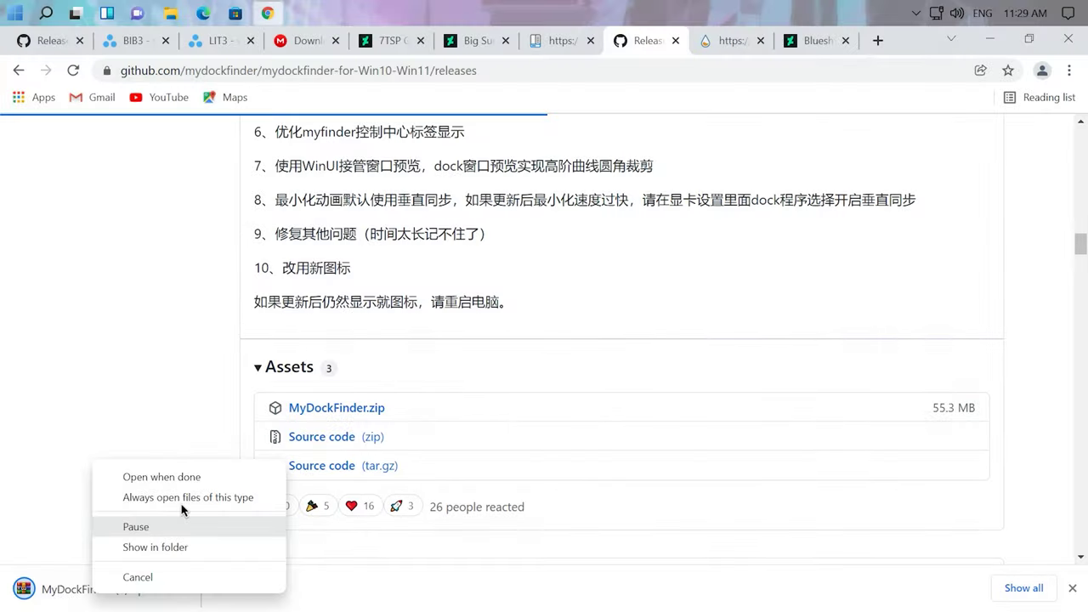
click(161, 546)
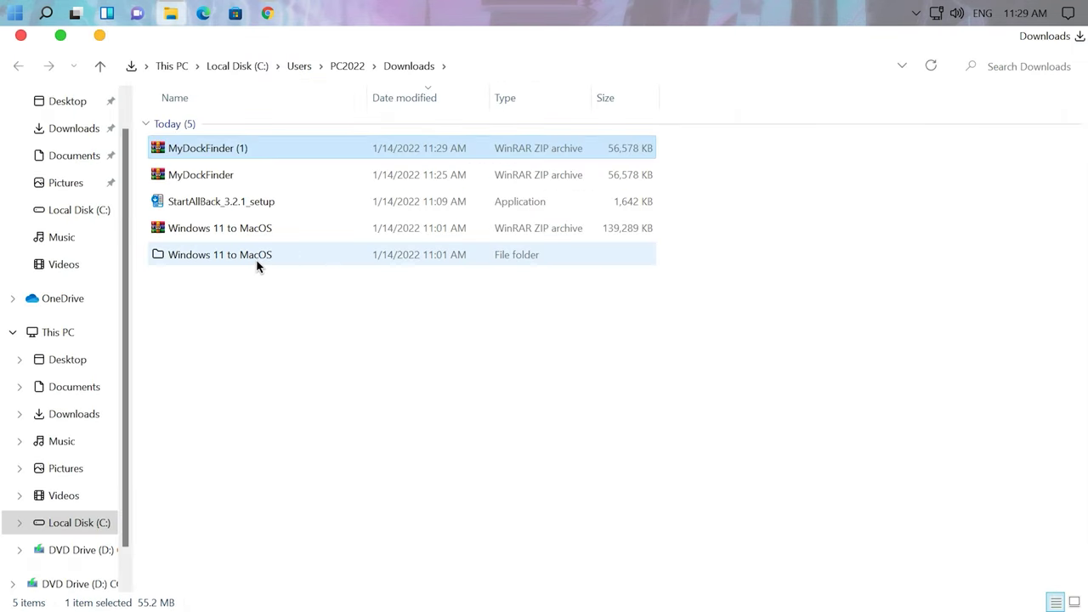
right_click(235, 147)
mouse_move(316, 293)
click(531, 357)
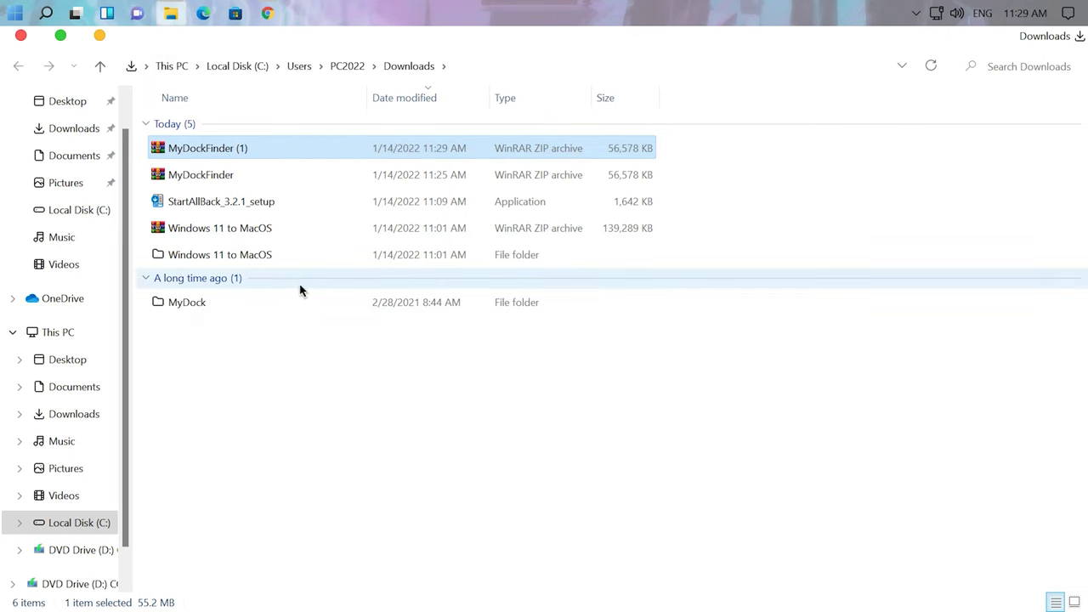
- Copy the extracted MyDock folder from Downloads to the root of Local Disk (C:)
click(260, 305)
right_click(261, 304)
click(315, 501)
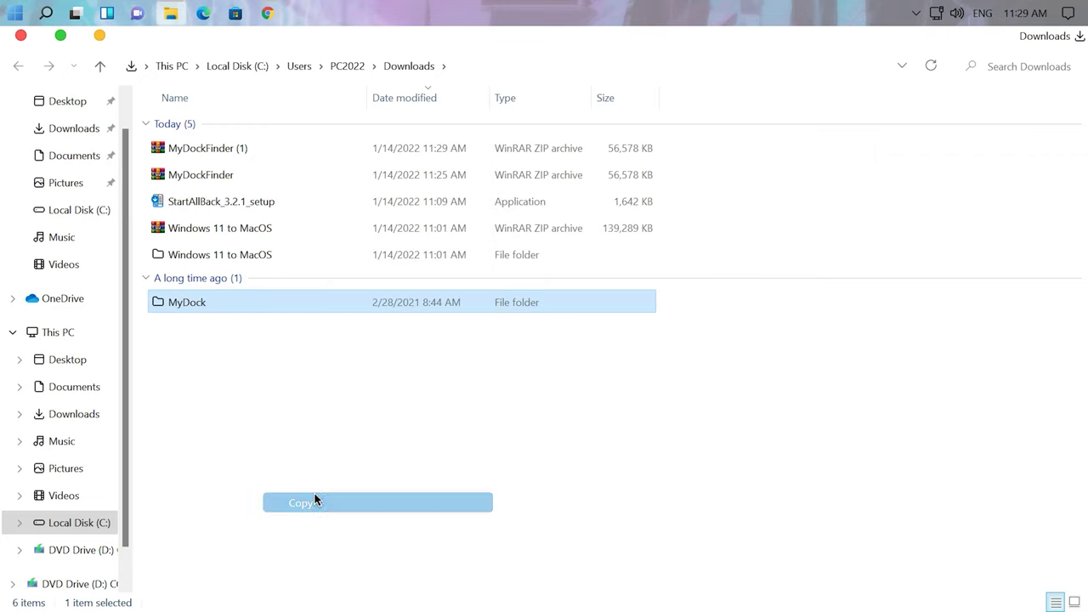
click(74, 522)
right_click(247, 322)
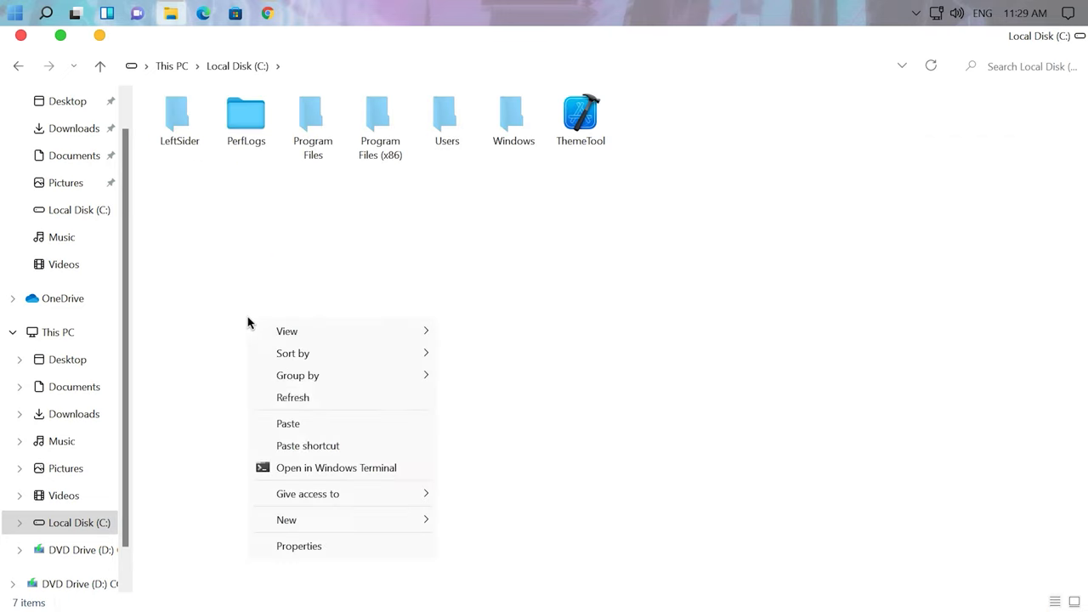
click(302, 426)
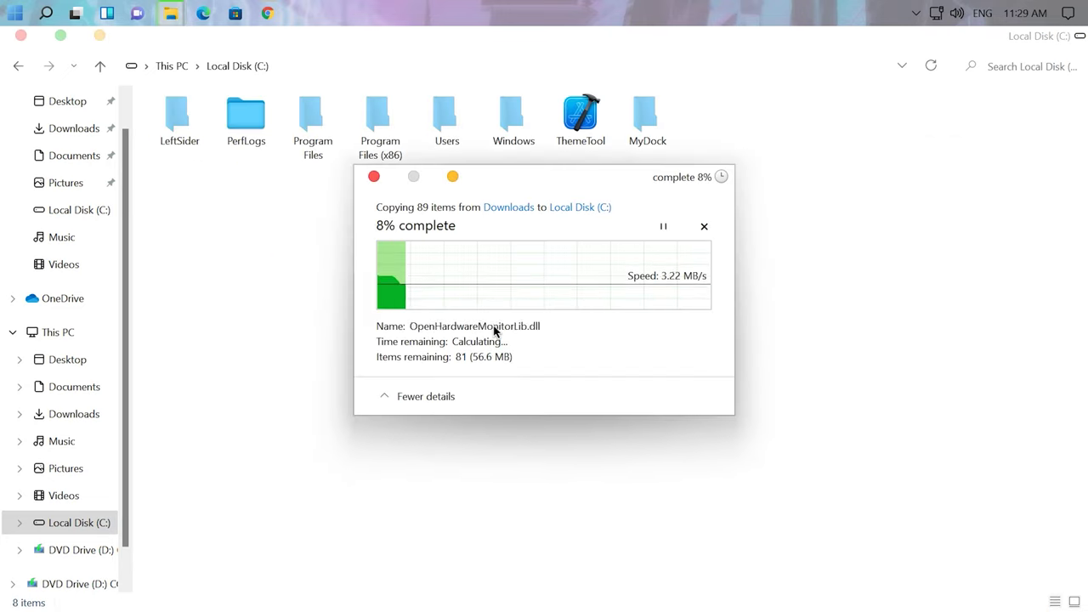
- Copy the MyDock folder from "5. MyDock (Install MyDock First&copy C)" in the Windows 11 to MacOS download into Local Disk (C:)
scroll(68, 212, up, 1)
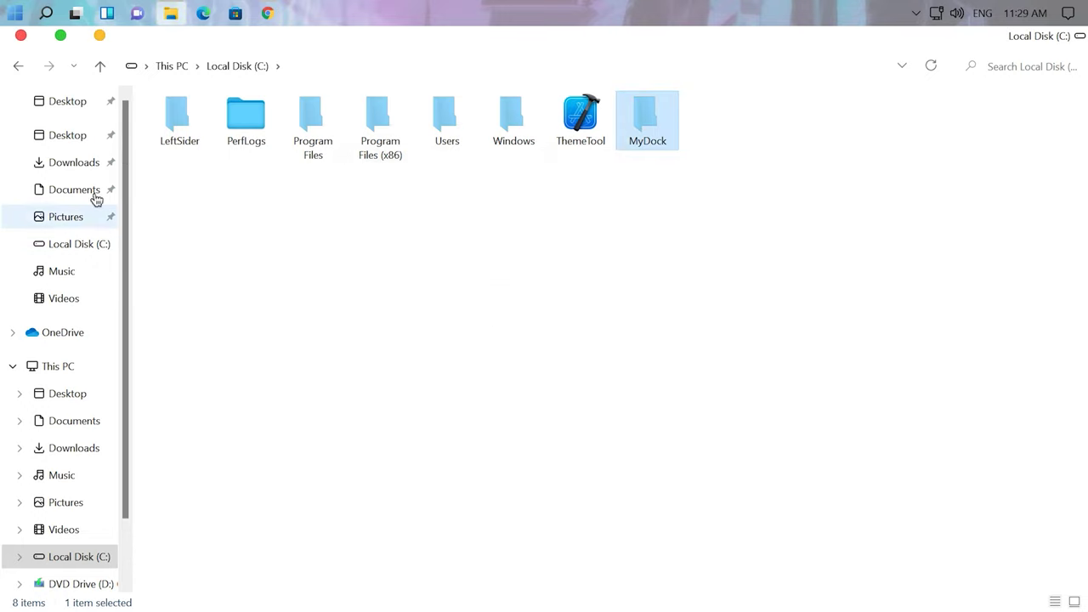
click(65, 163)
double_click(213, 260)
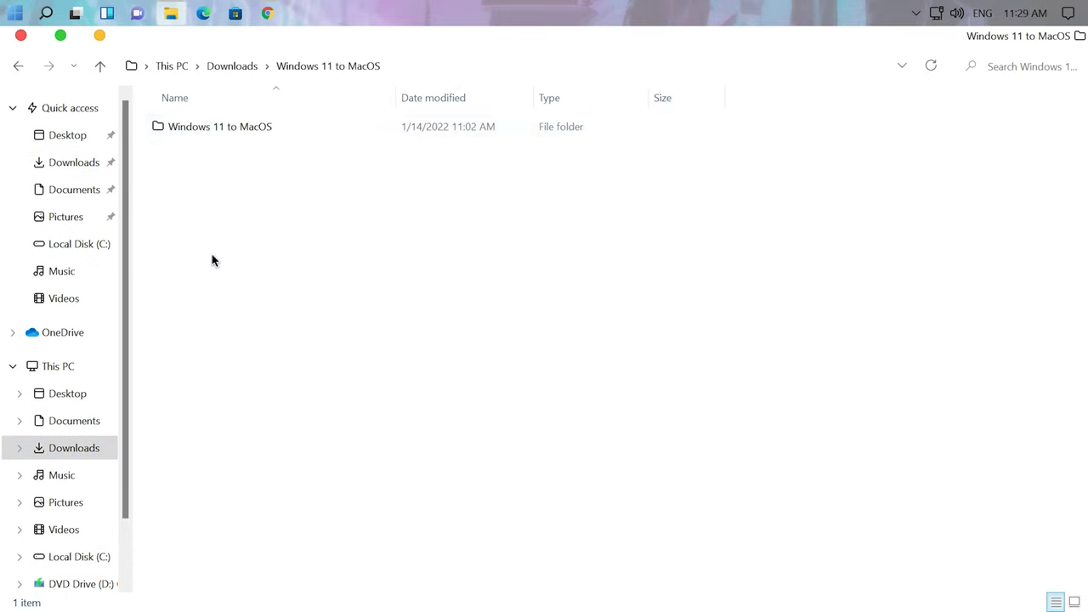
double_click(230, 128)
double_click(256, 233)
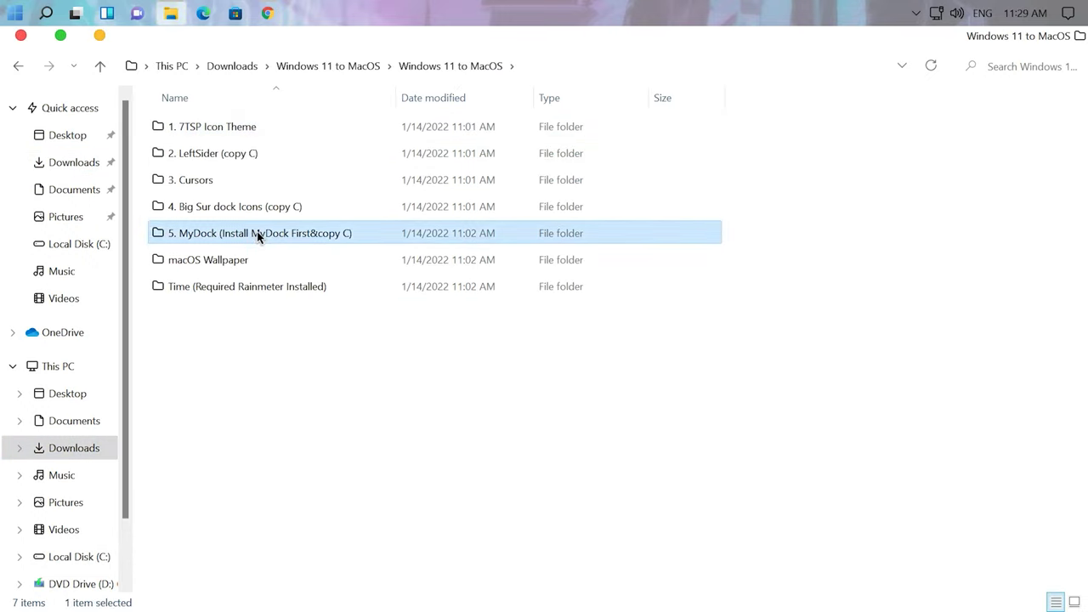
right_click(195, 130)
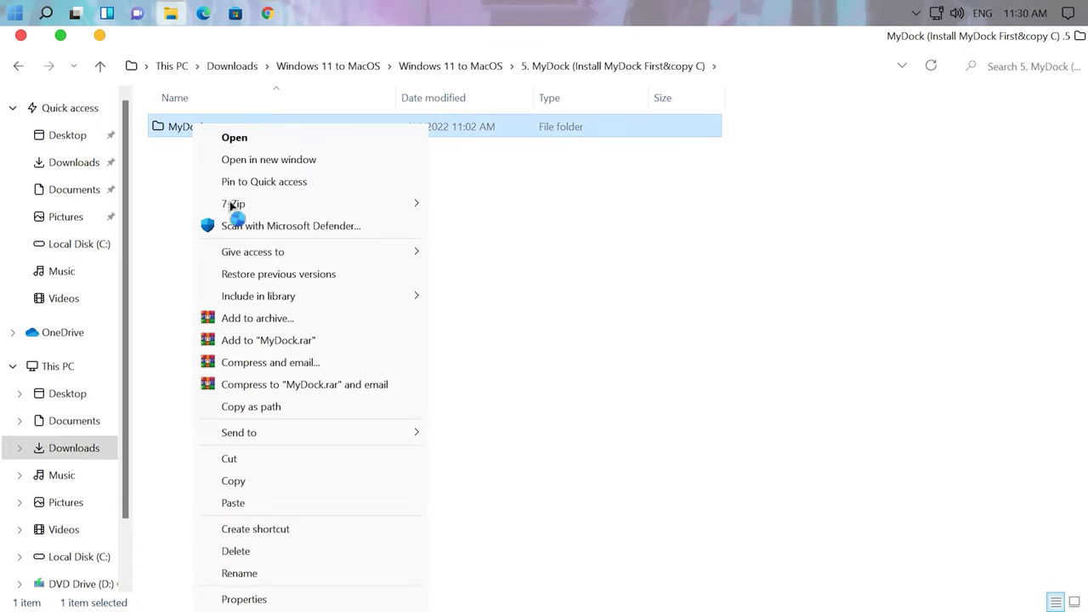
click(252, 482)
click(85, 557)
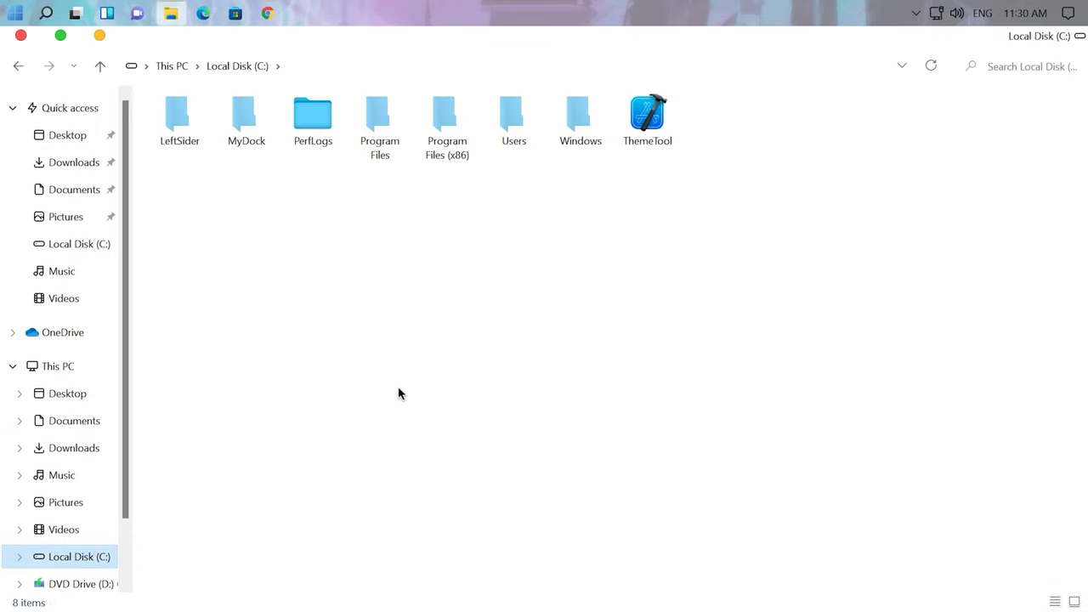
right_click(518, 333)
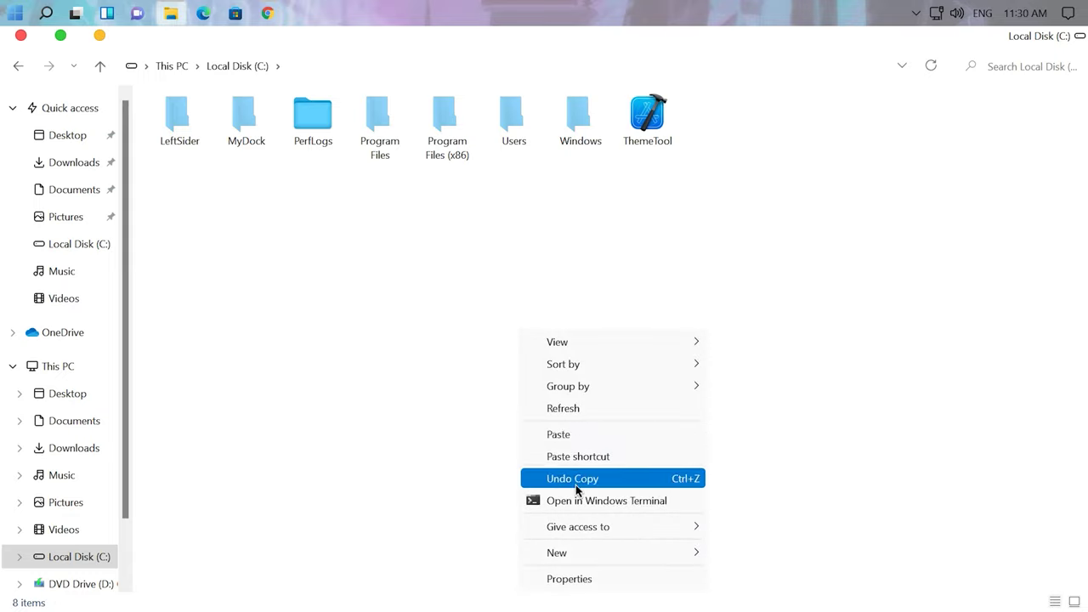
click(574, 435)
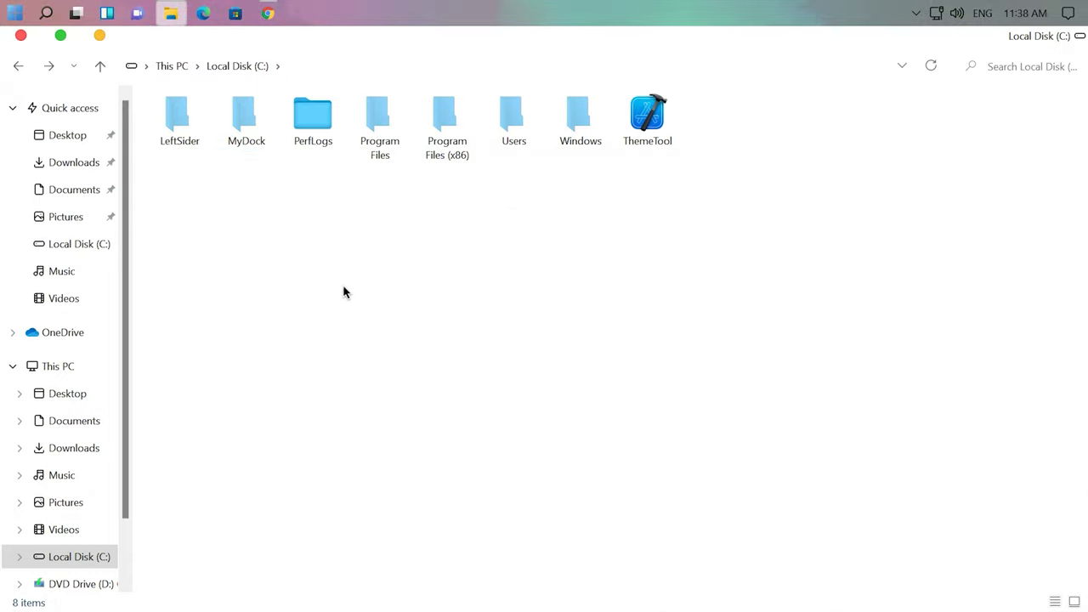
- Run the MyDock application from C:\MyDock and set the global interface color mode to Light in its preferences
double_click(251, 126)
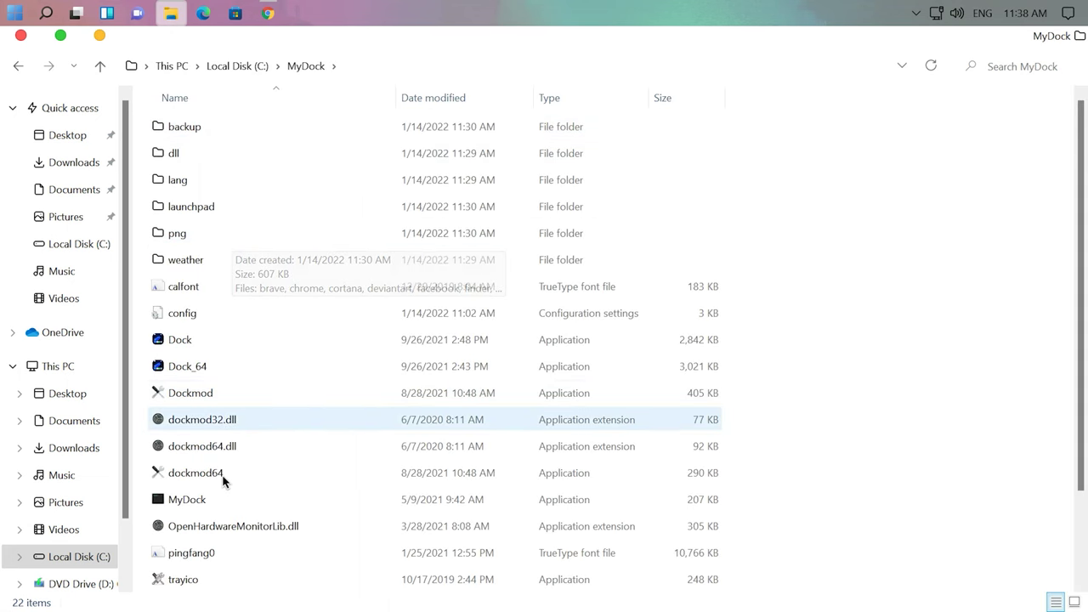
click(225, 501)
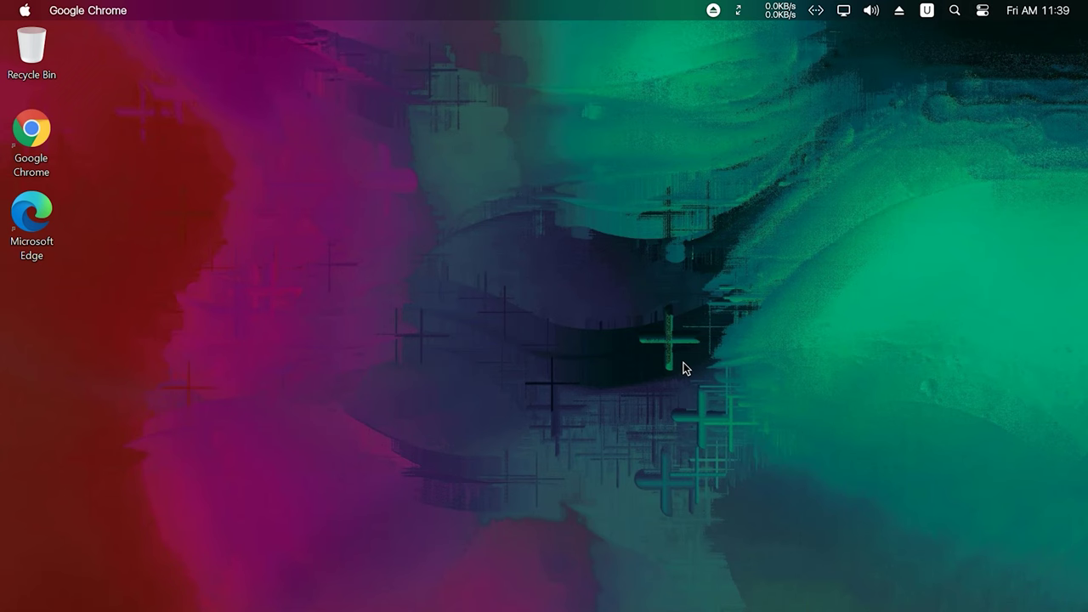
right_click(628, 593)
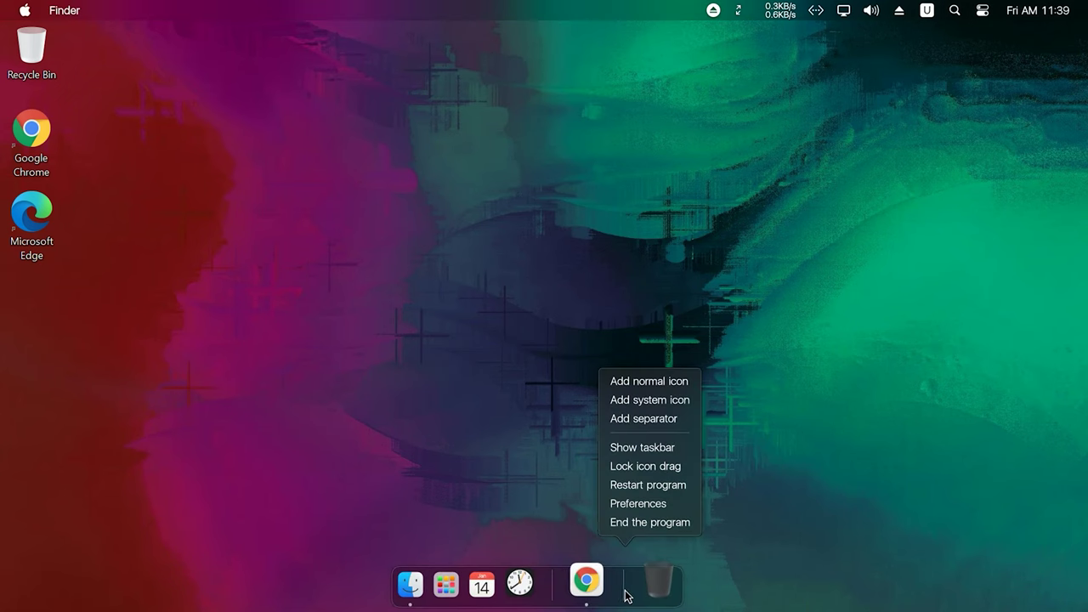
click(644, 505)
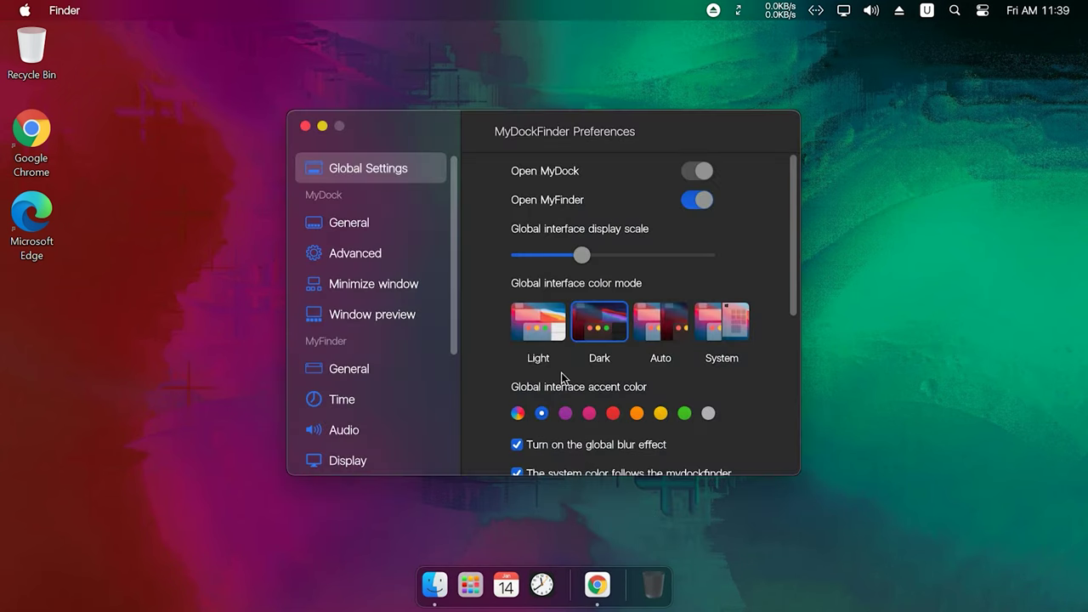
click(543, 337)
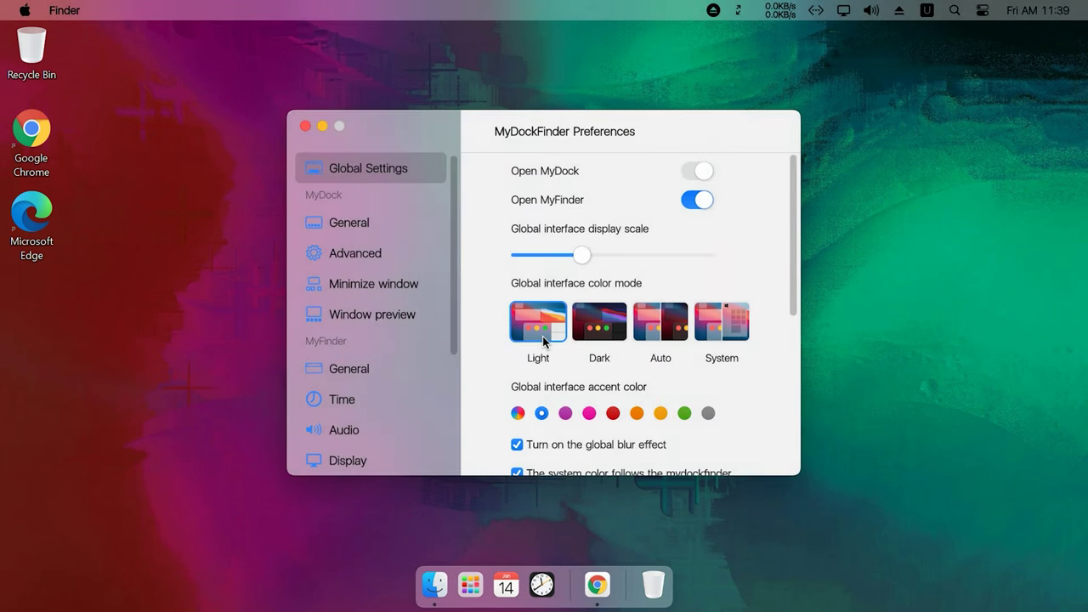
- Restore the Mac Dock icon backup from the advanced MyDock preferences
click(352, 257)
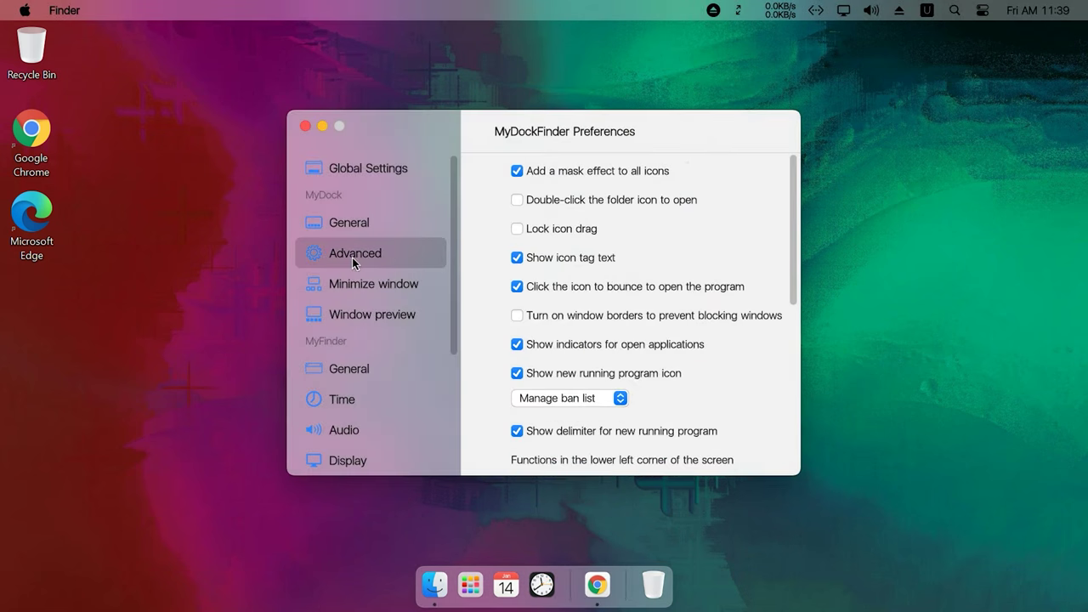
scroll(723, 430, down, 6)
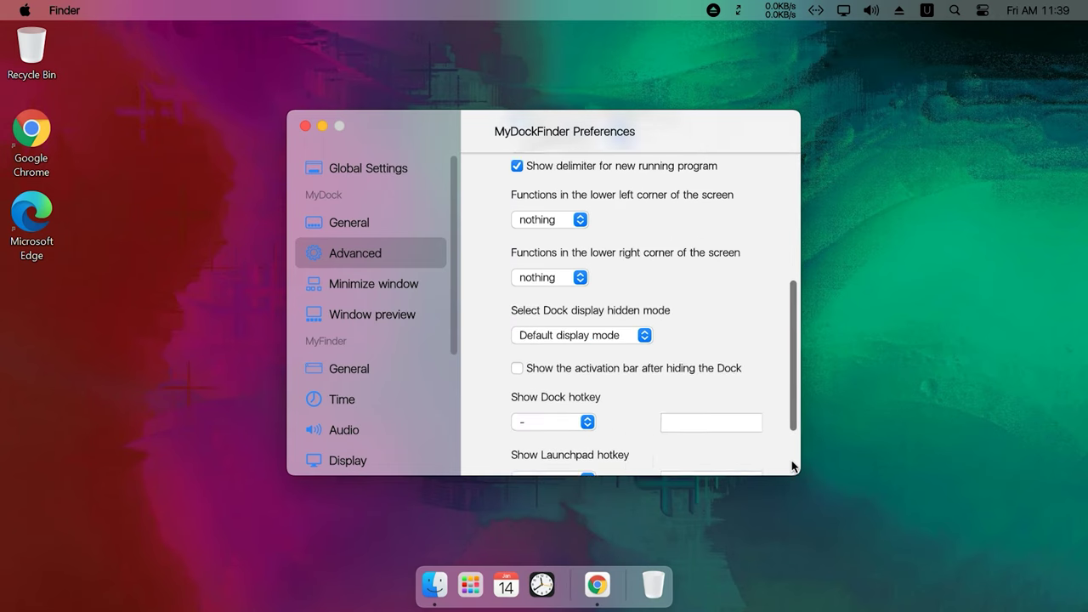
click(643, 448)
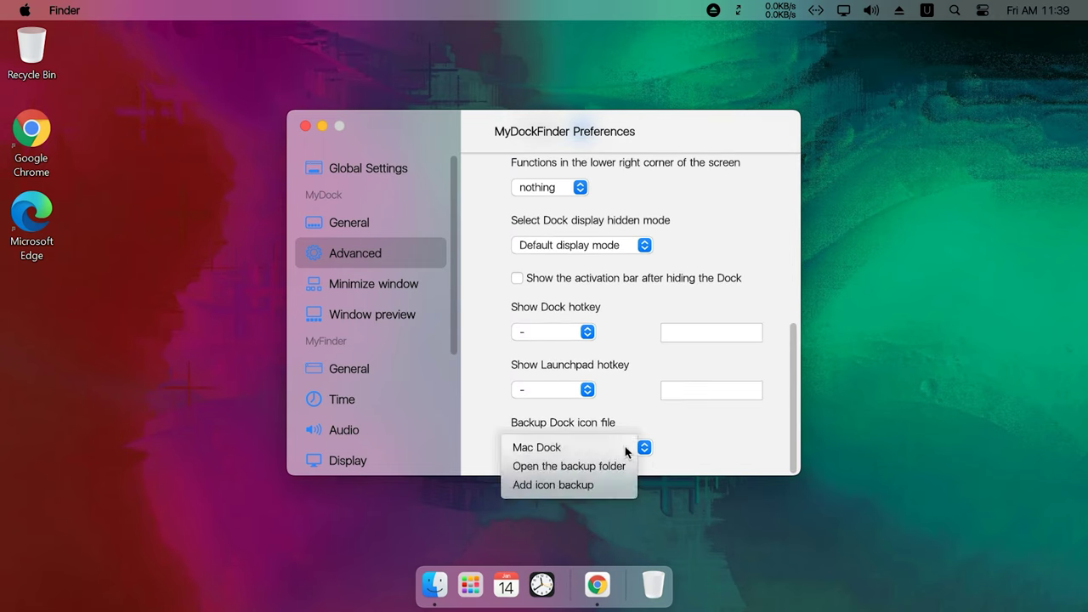
click(593, 449)
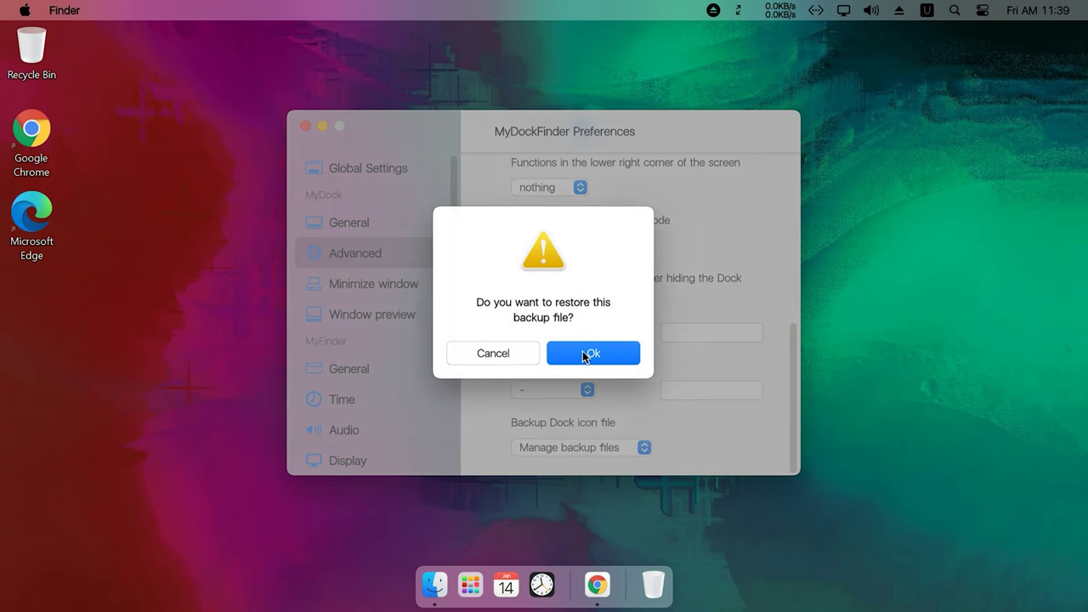
click(584, 354)
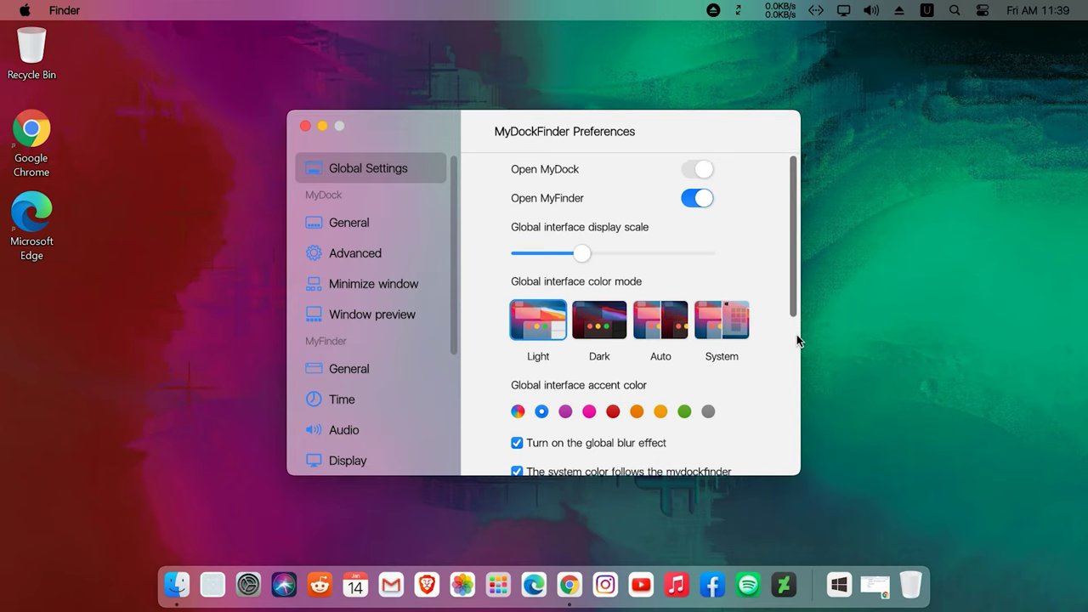
- Enable Auto start at boot in the global settings and window borders to prevent blocking windows in the advanced MyDock settings
scroll(797, 335, down, 3)
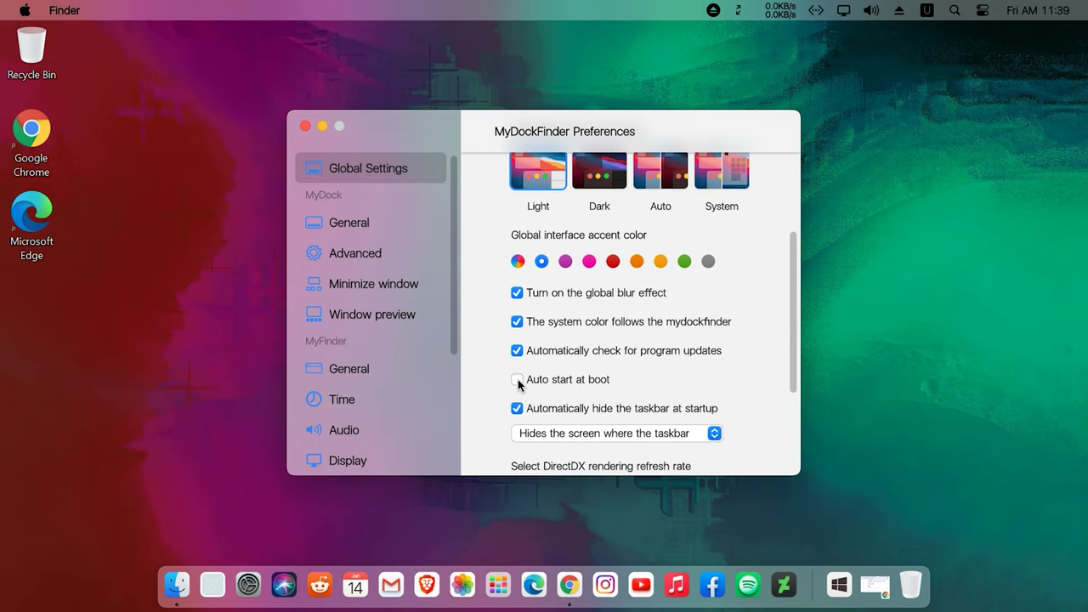
click(517, 379)
click(478, 437)
click(359, 258)
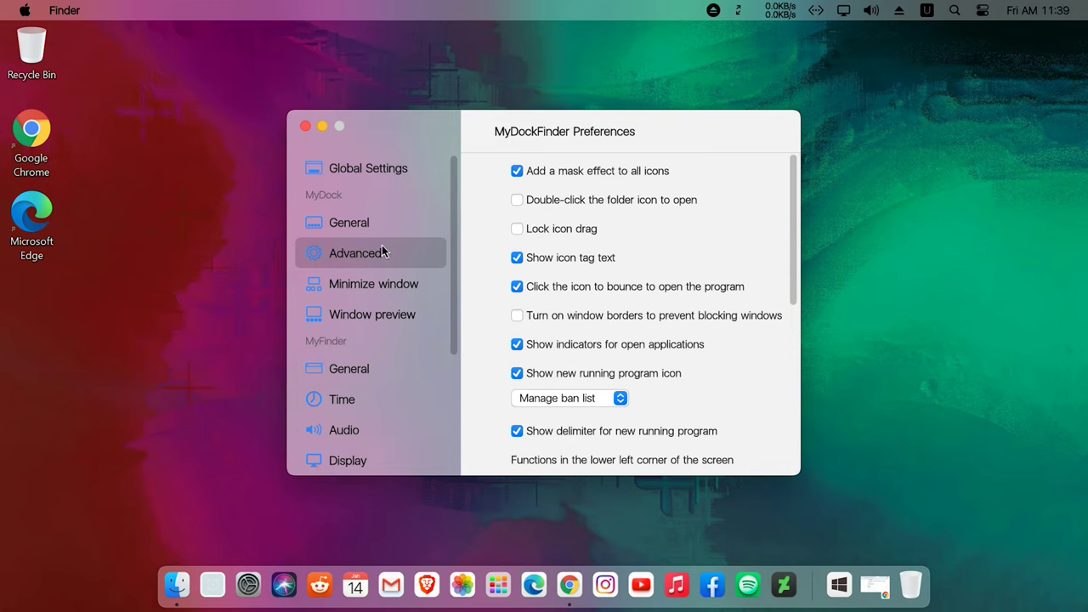
click(518, 315)
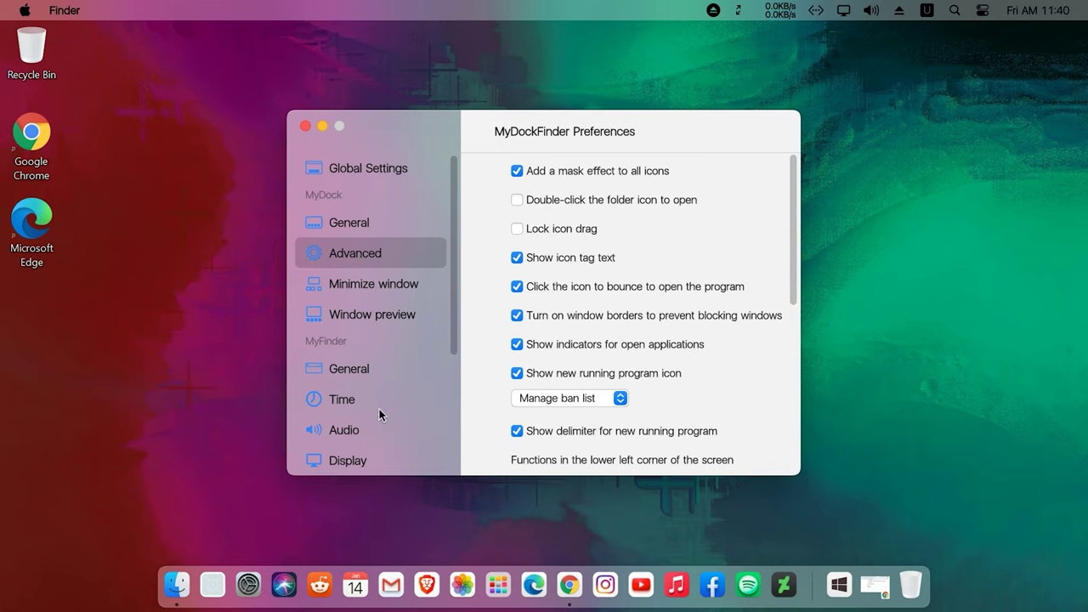
- Turn on the CPU, Coretemp, MEN and DISK indicators in the MyFinder Monitor settings
scroll(379, 409, down, 3)
click(345, 434)
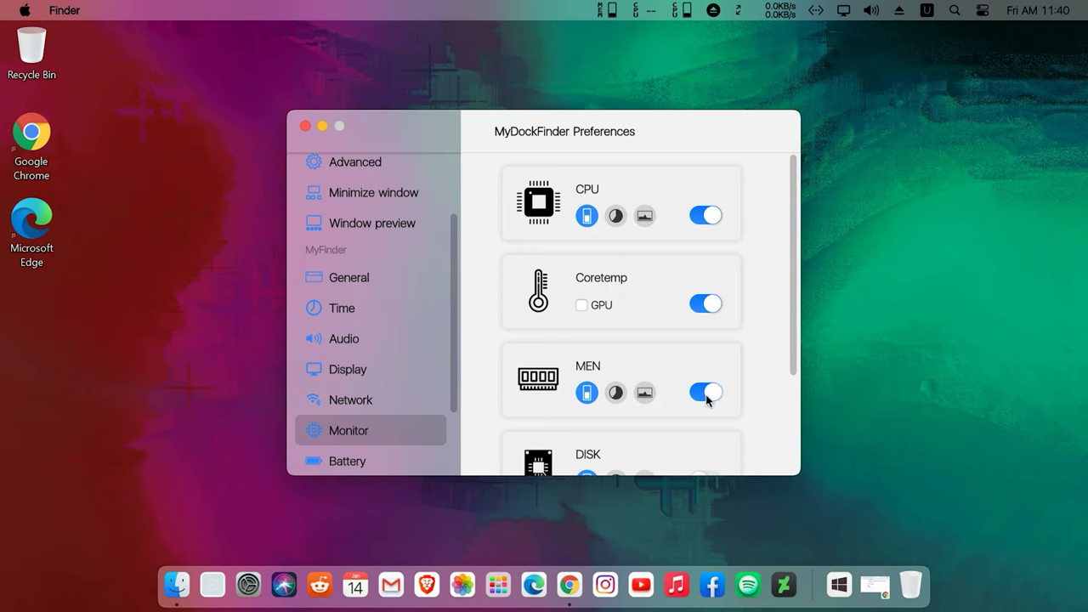
scroll(706, 398, down, 4)
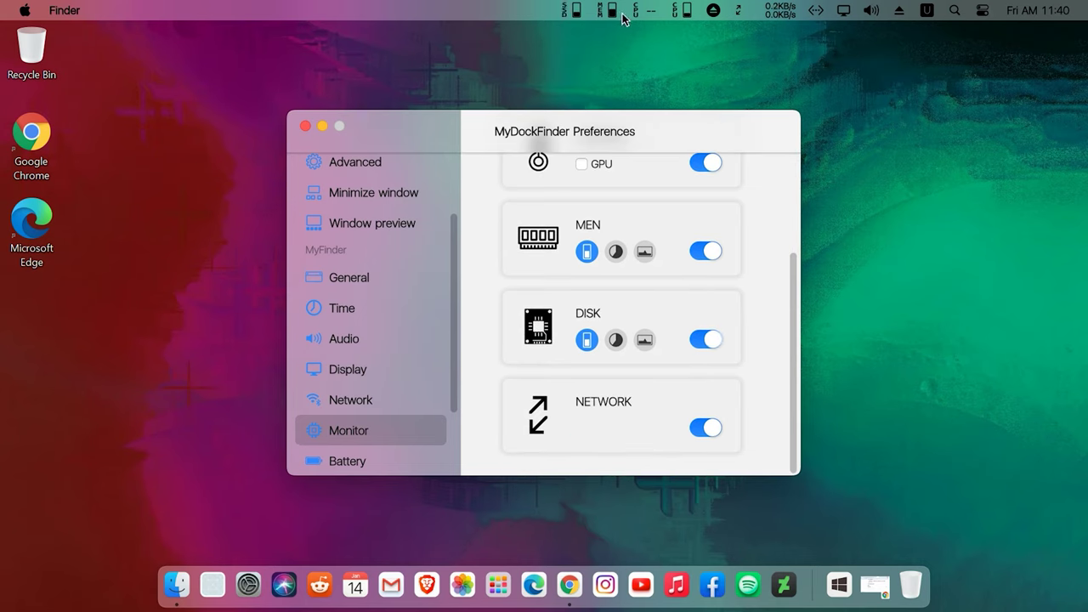
- Turn off the MEN, Coretemp and CPU monitor indicators and close the MyDockFinder preferences
click(706, 252)
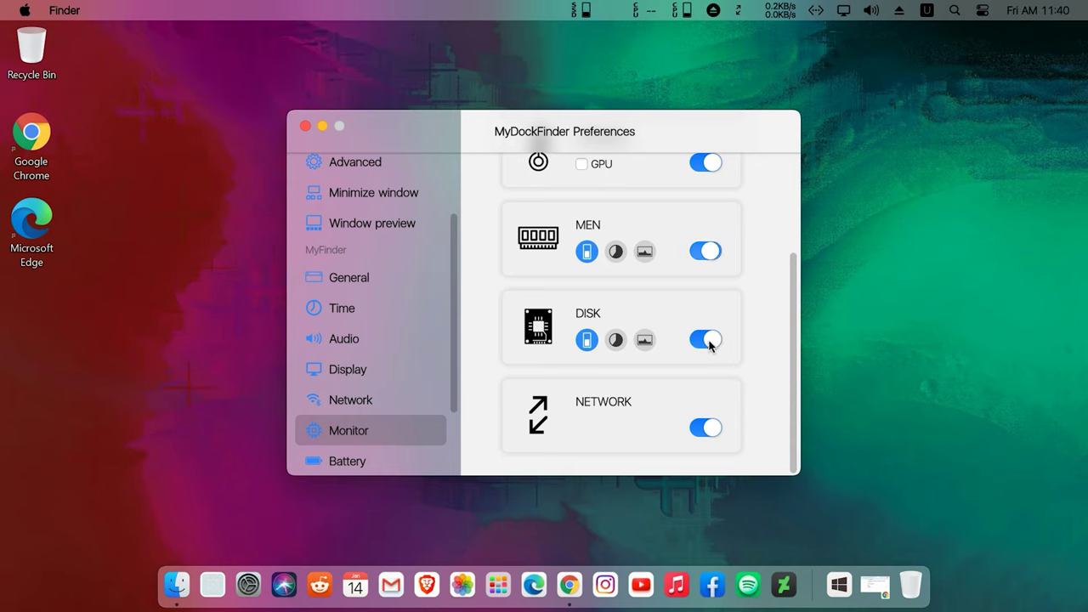
scroll(703, 286, up, 4)
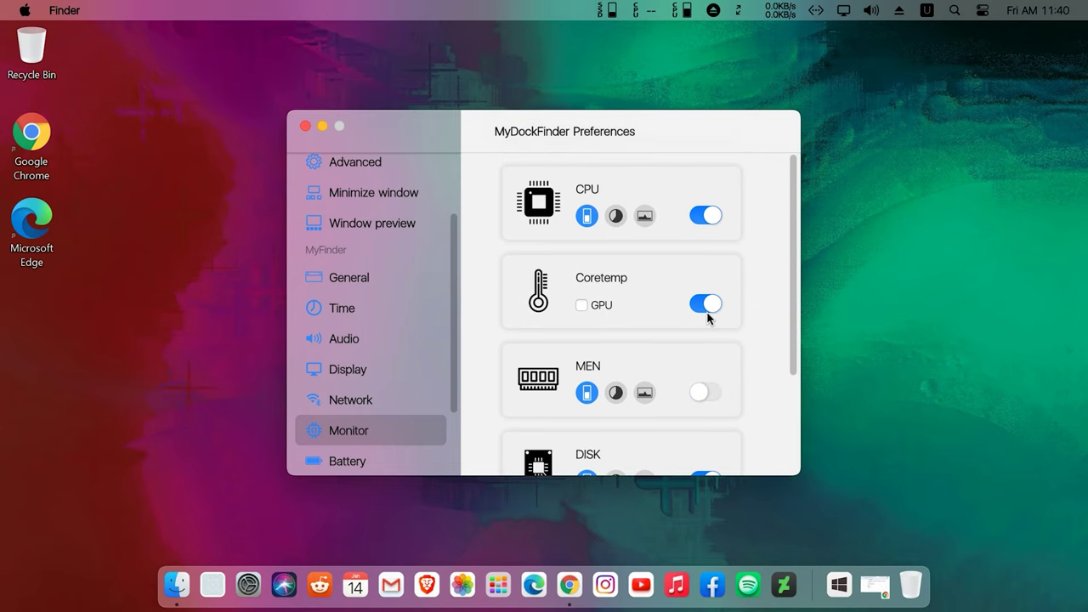
click(702, 218)
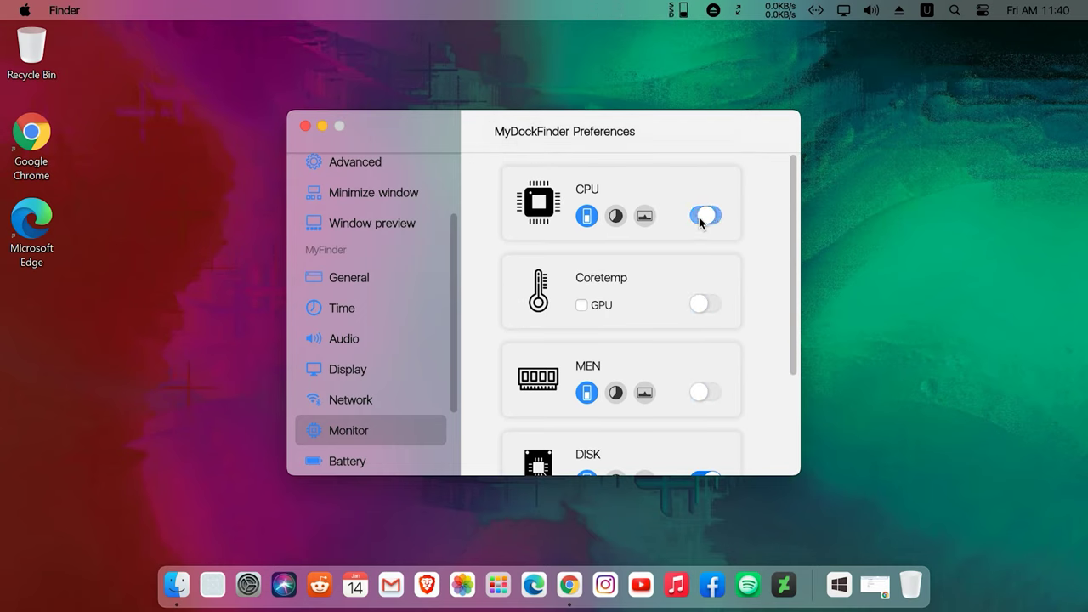
click(305, 126)
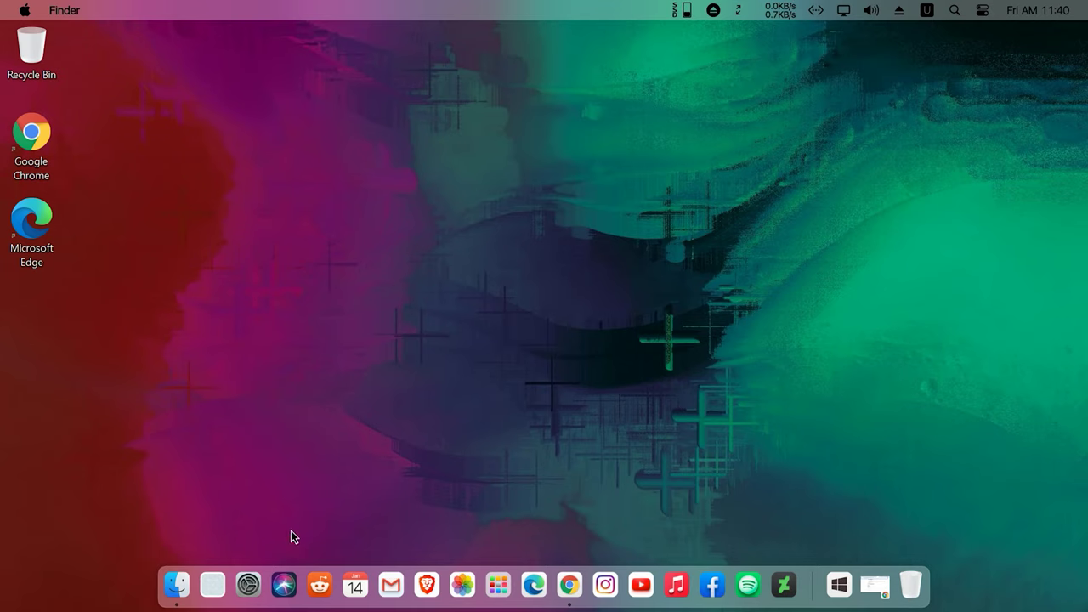
- Restart the computer from the Apple menu and confirm the reboot
click(24, 11)
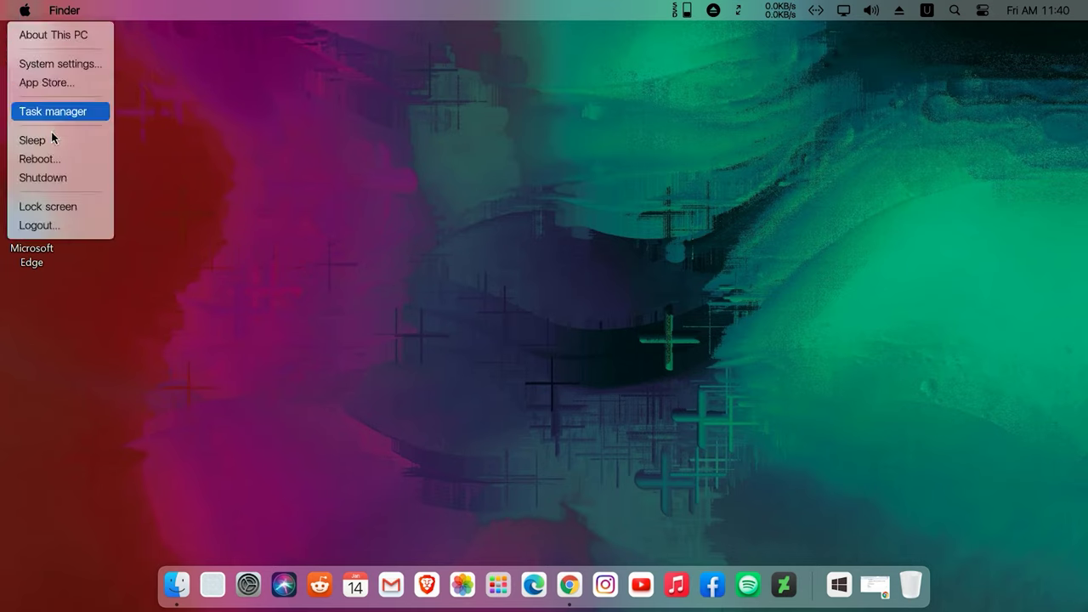
click(57, 159)
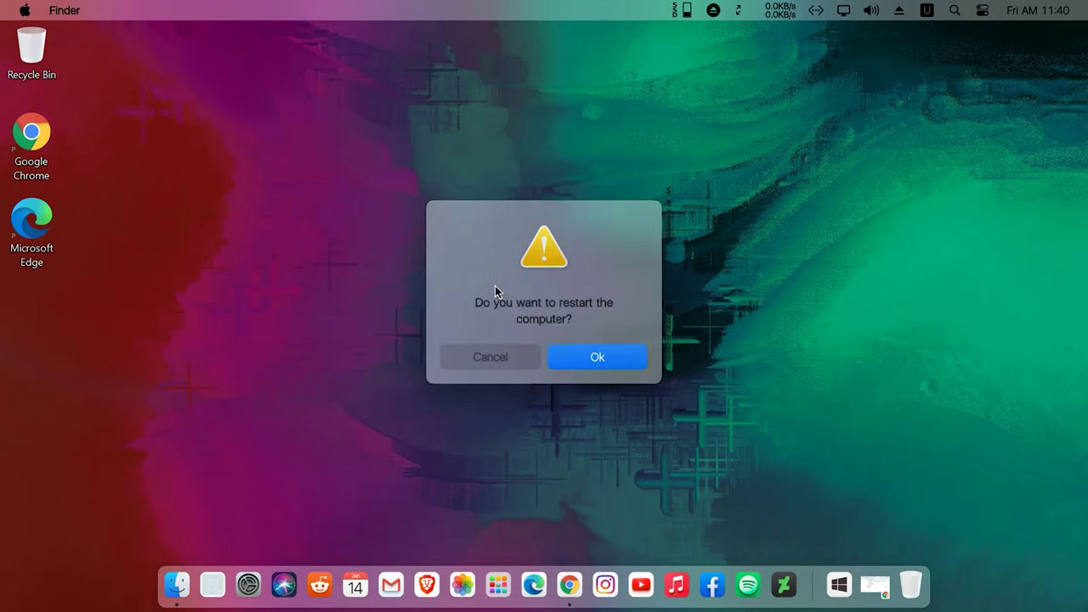
click(583, 360)
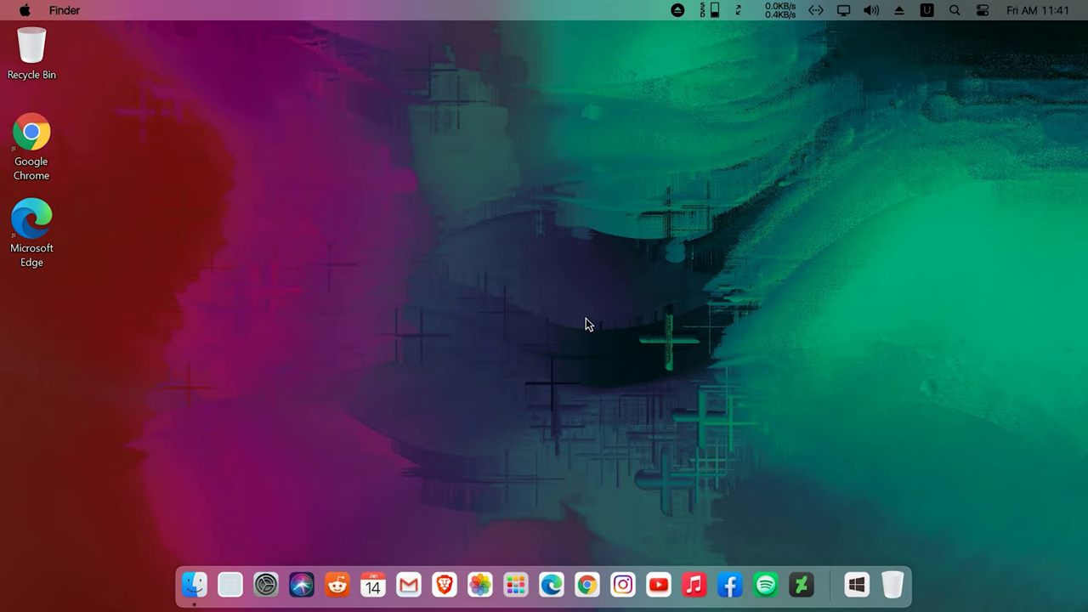
- Add the Google Chrome desktop shortcut to LaunchPad and open LaunchPad to manage its chrome entry
right_click(515, 585)
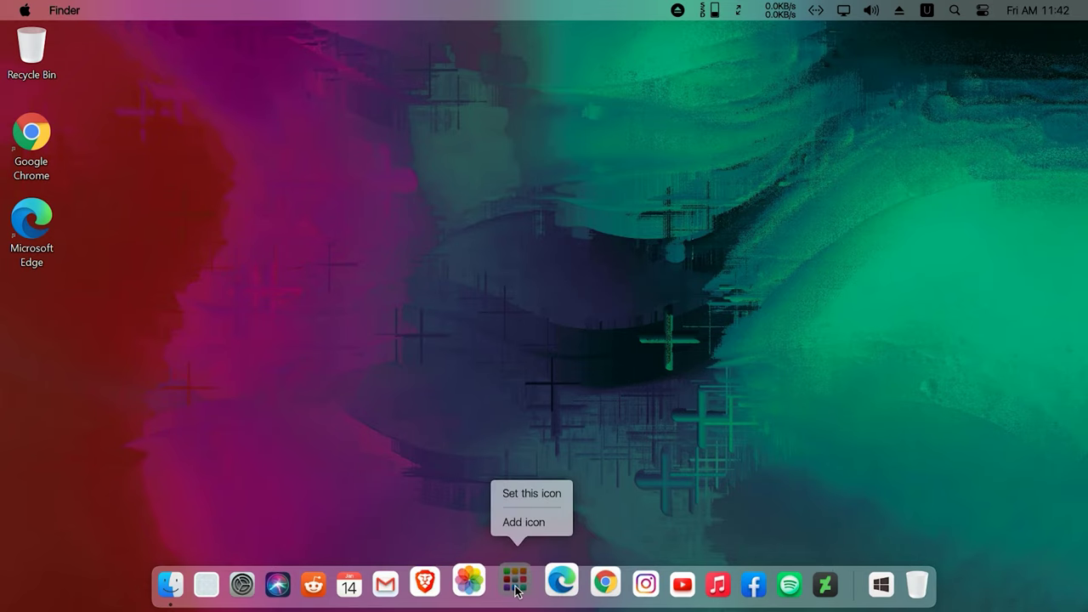
click(517, 524)
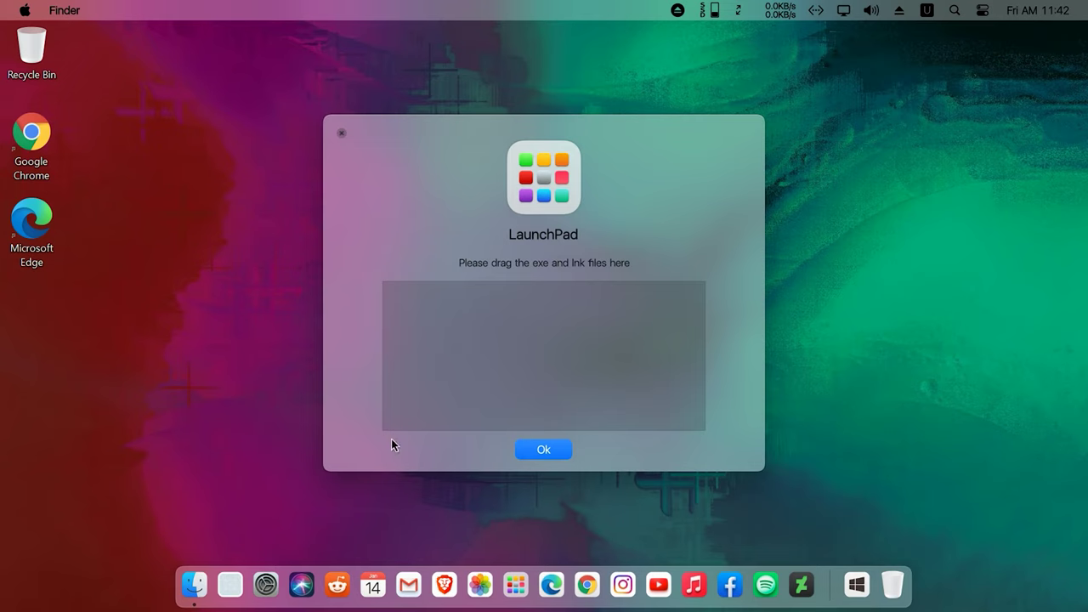
drag(26, 146, 525, 377)
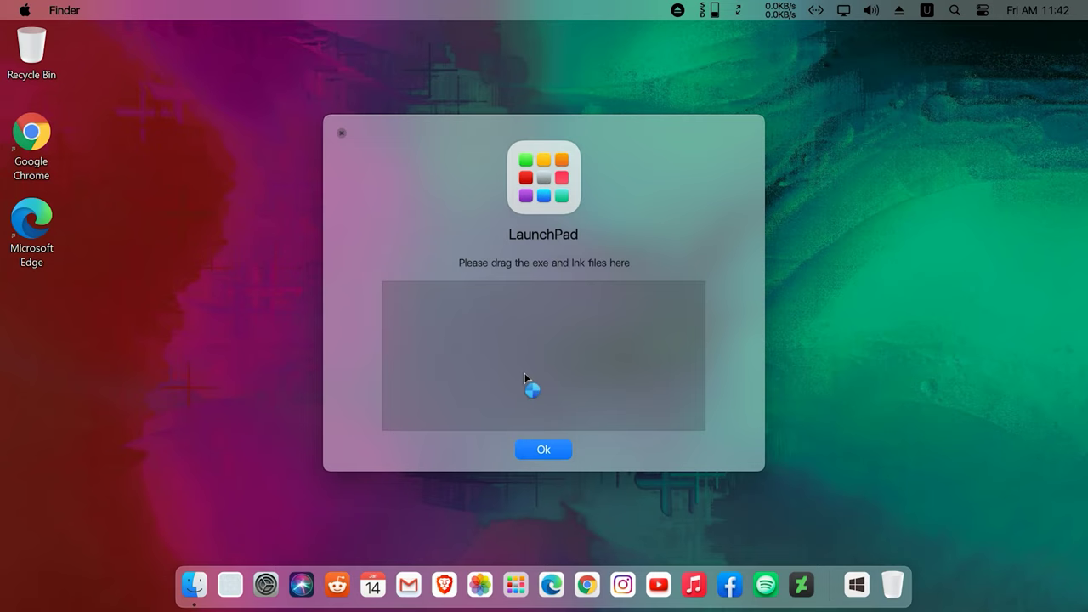
click(550, 454)
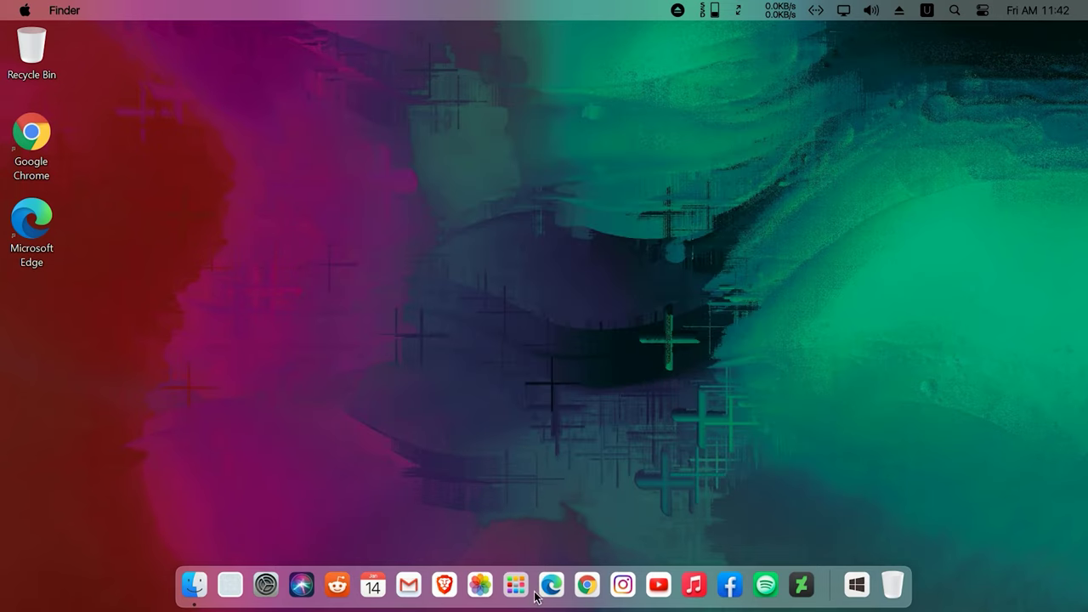
click(516, 585)
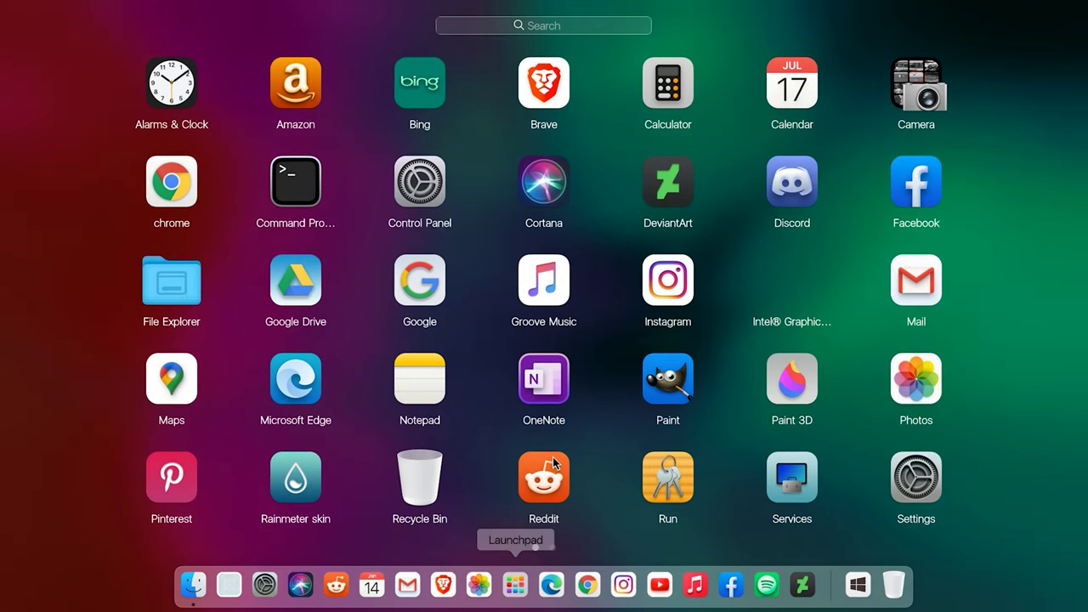
right_click(185, 207)
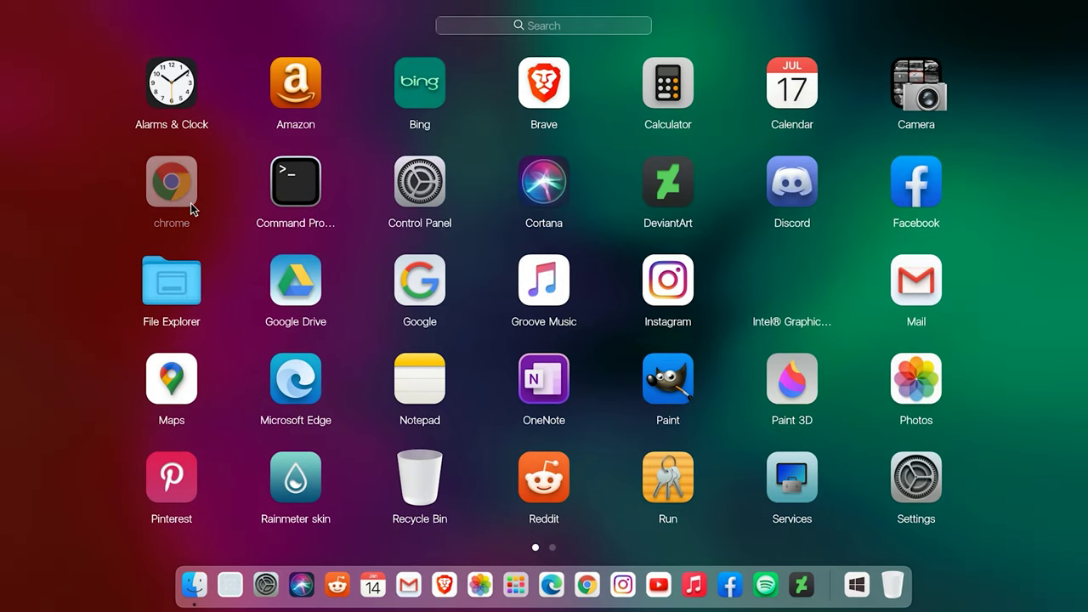
click(235, 274)
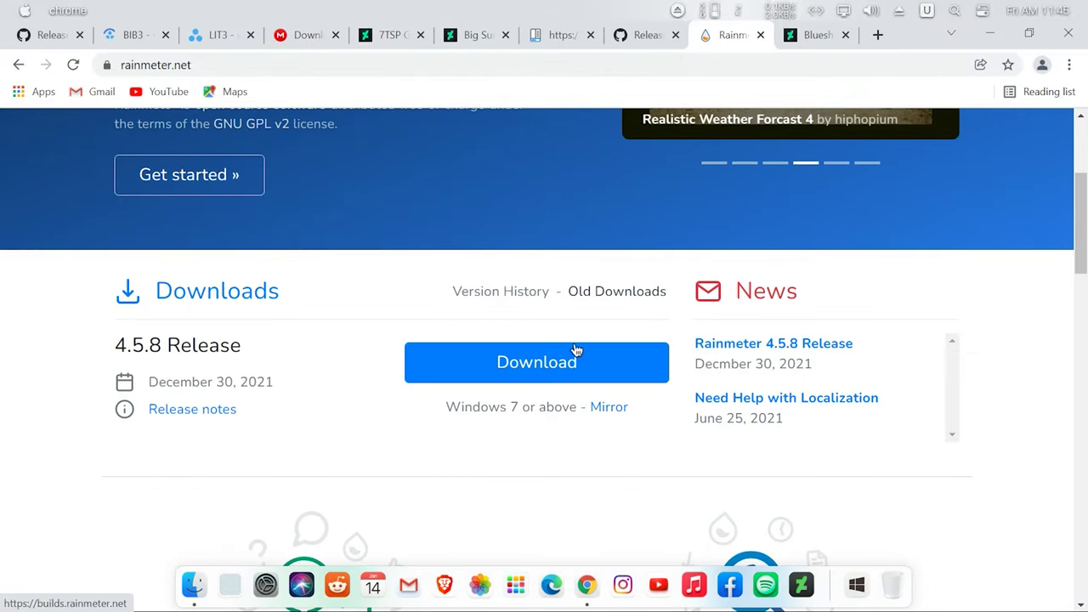
- Download Rainmeter 4.5.8 from rainmeter.net, install it from the Downloads folder and finish the setup with Run Rainmeter enabled
click(553, 362)
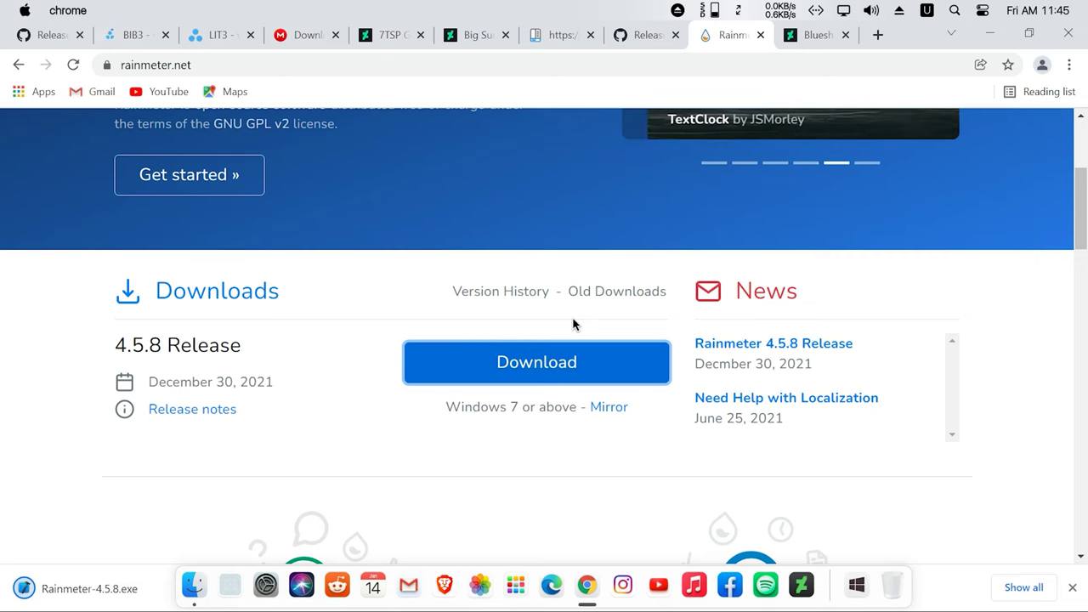
right_click(113, 585)
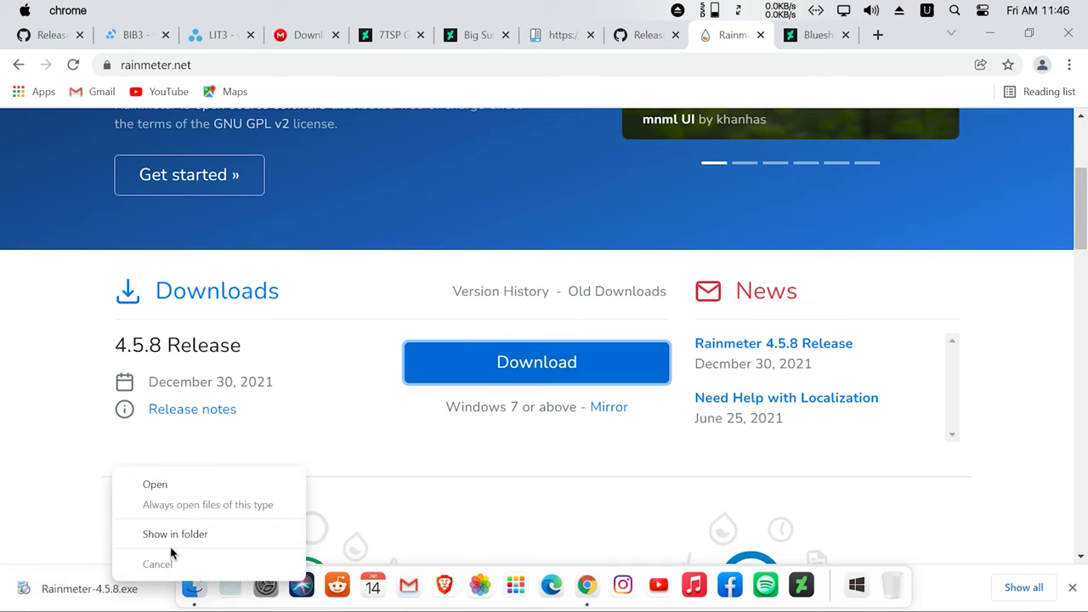
click(170, 531)
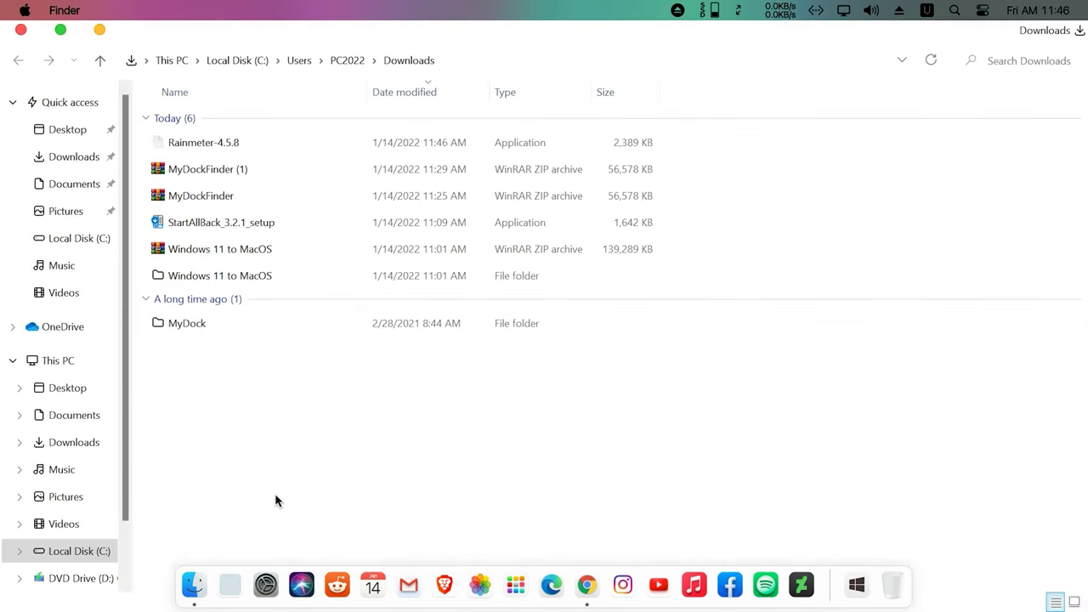
double_click(227, 147)
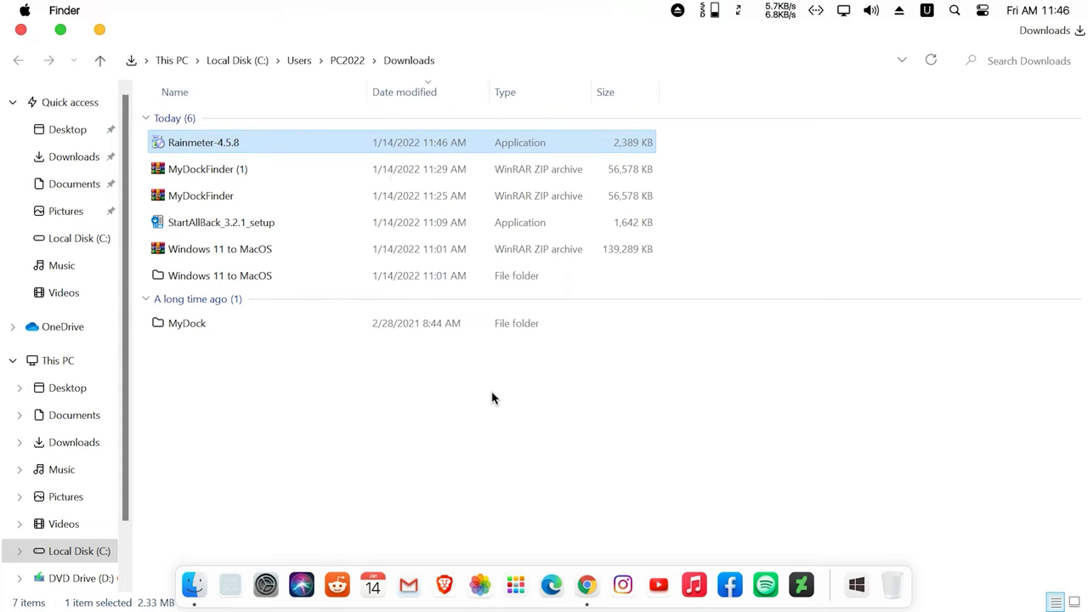
click(548, 363)
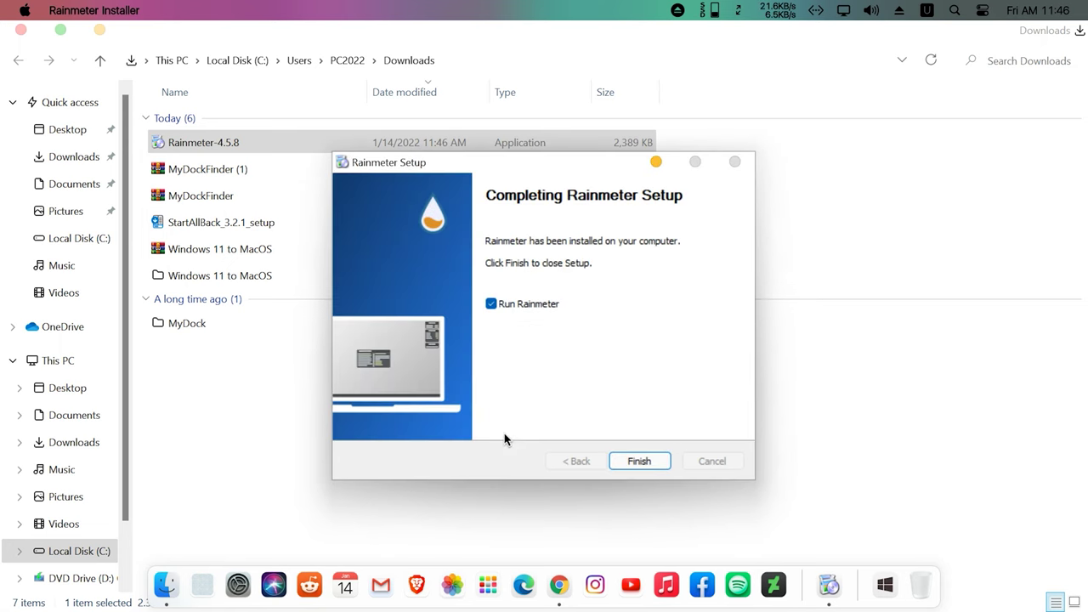
click(638, 462)
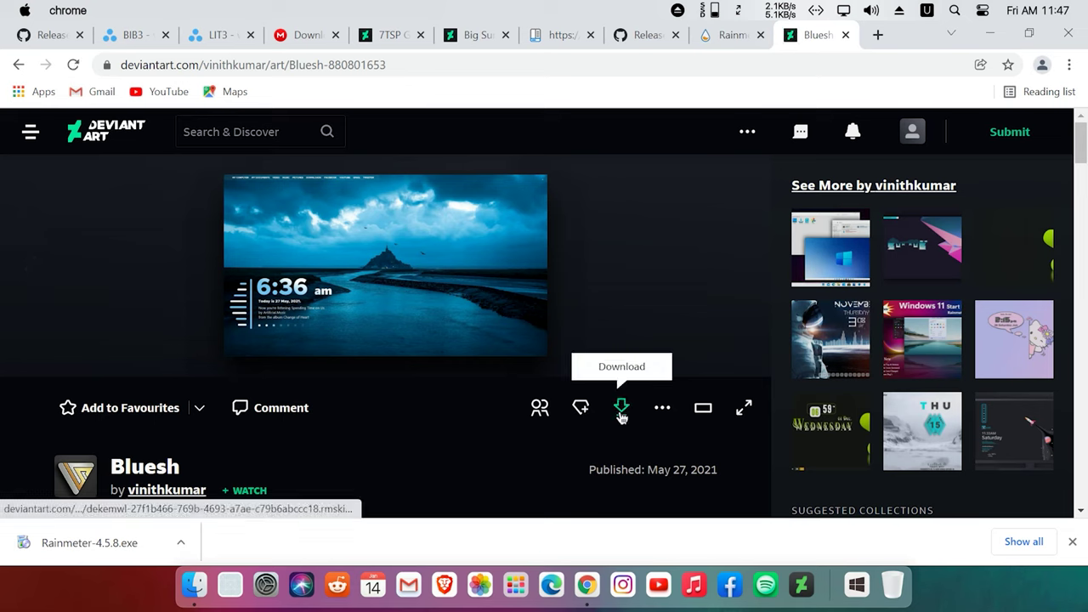
- Download the Bluesh skin from DeviantArt and install it in Rainmeter with its included layout applied
click(621, 410)
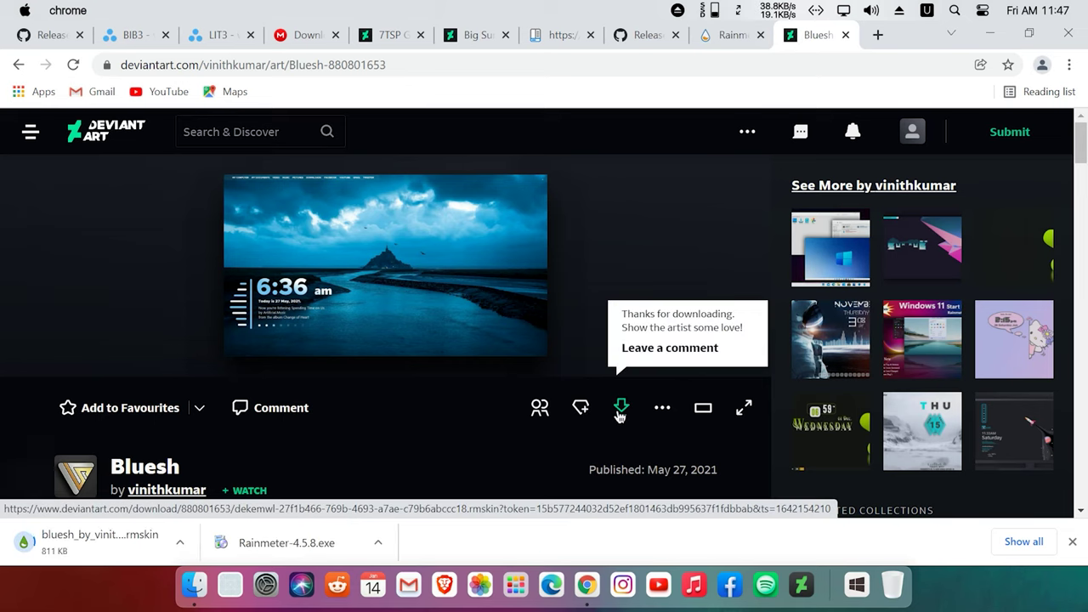
click(180, 542)
click(176, 493)
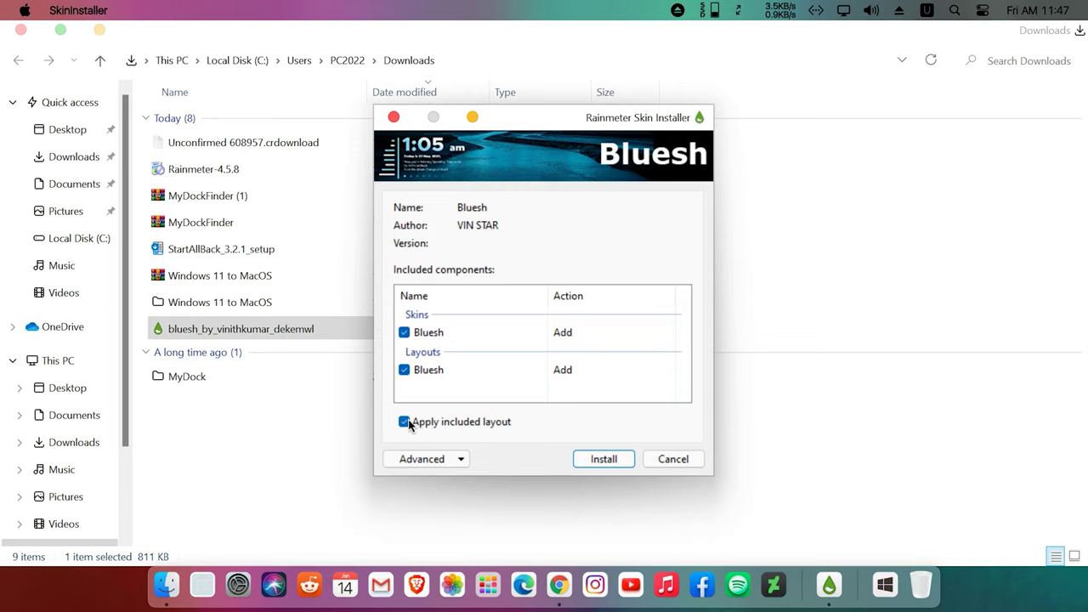
click(600, 461)
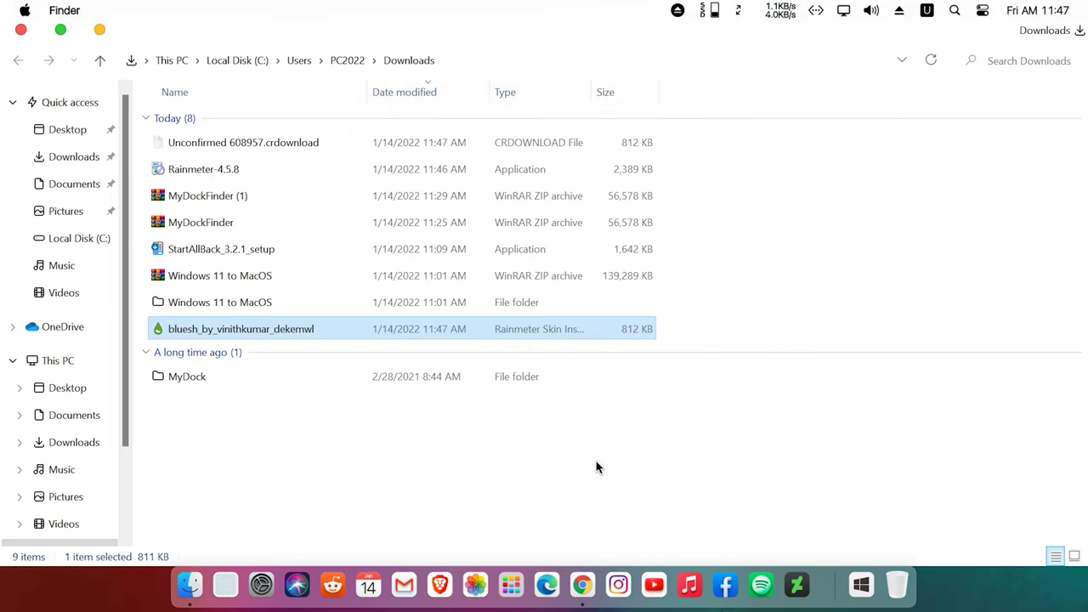
- Move the layout from the Time (Required Rainmeter Installed) folder of Windows 11 to MacOS into the Move Here shortcut
double_click(243, 303)
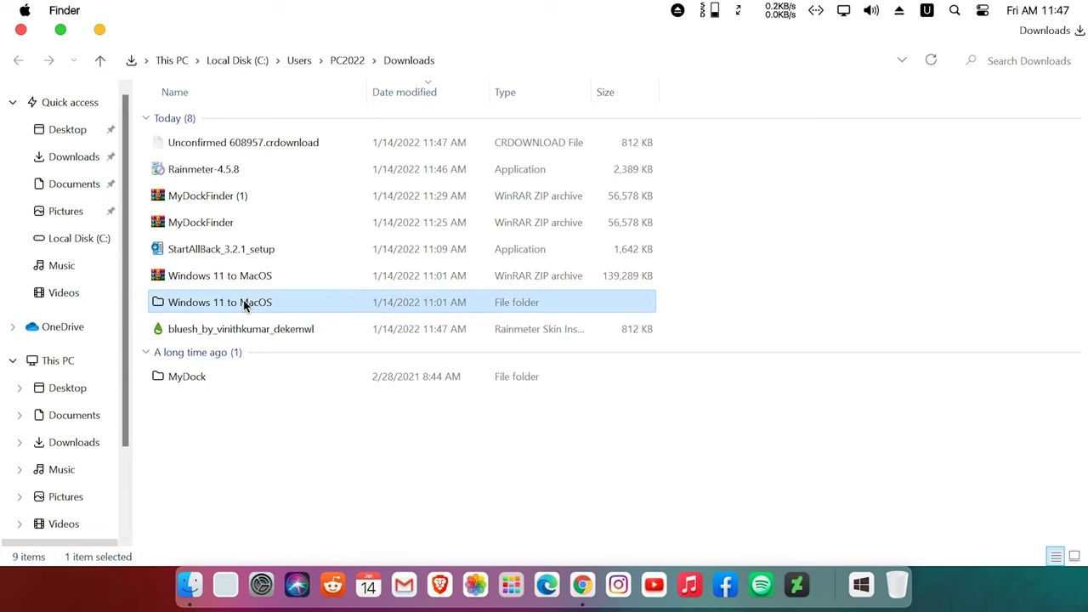
double_click(221, 121)
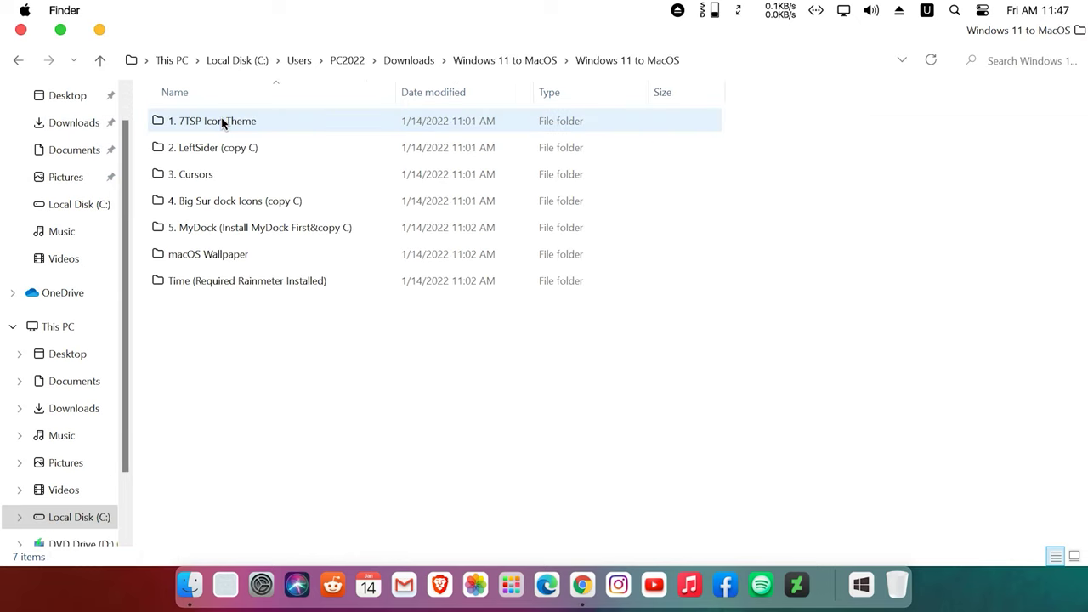
double_click(253, 282)
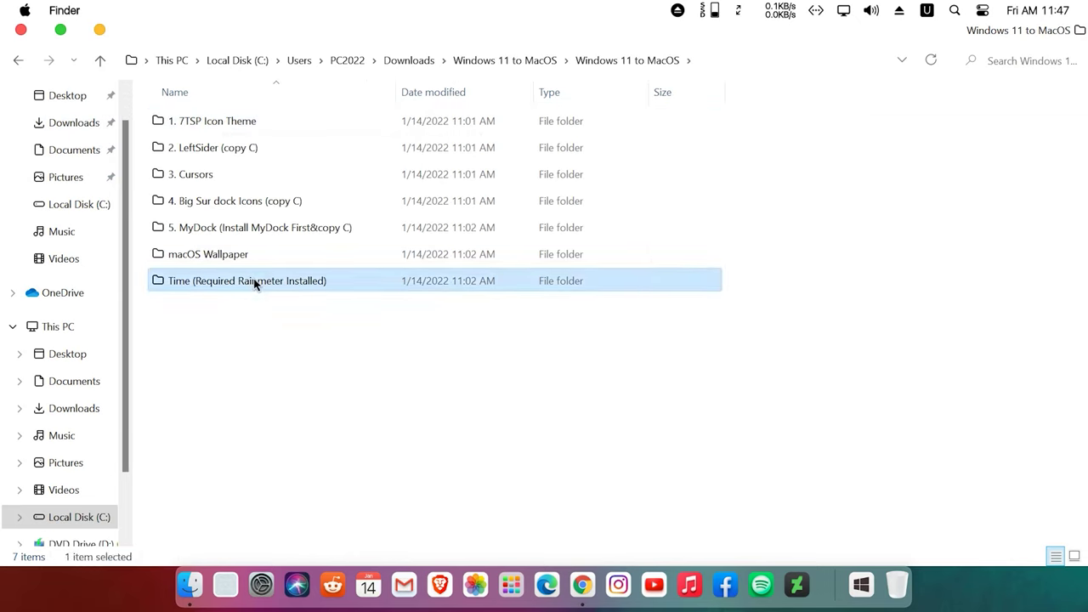
drag(201, 127, 202, 161)
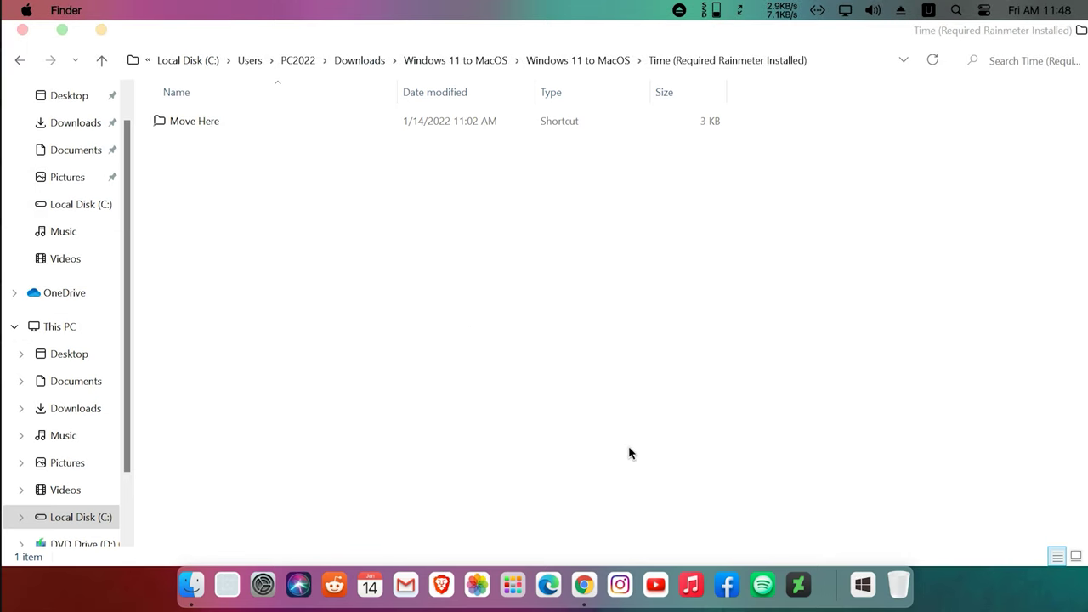
- Refresh Rainmeter, load the macOS HS saved layout and close the Manage Rainmeter window
click(860, 590)
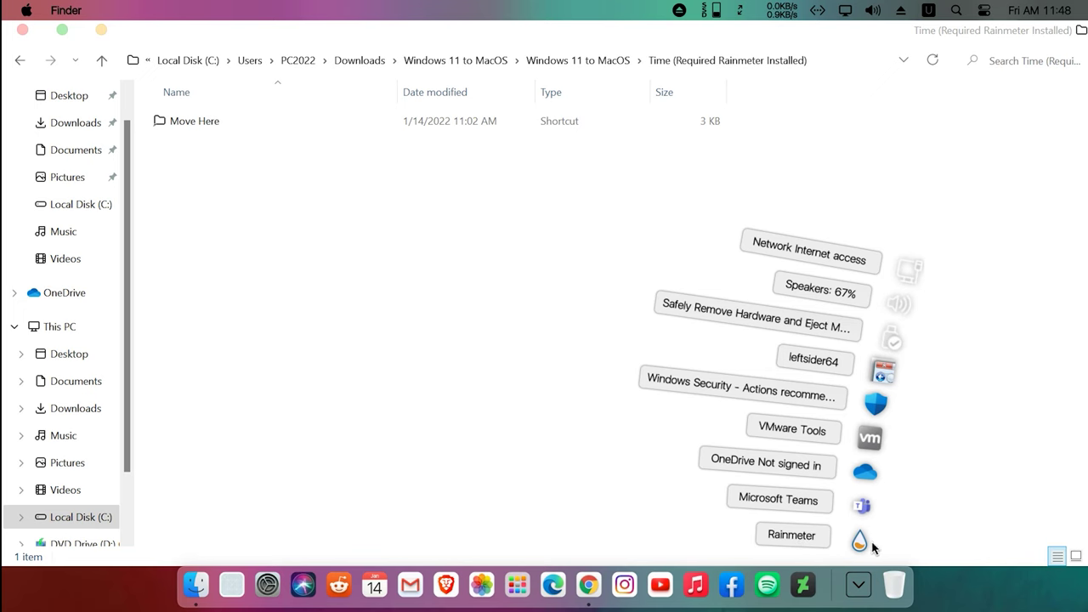
click(860, 541)
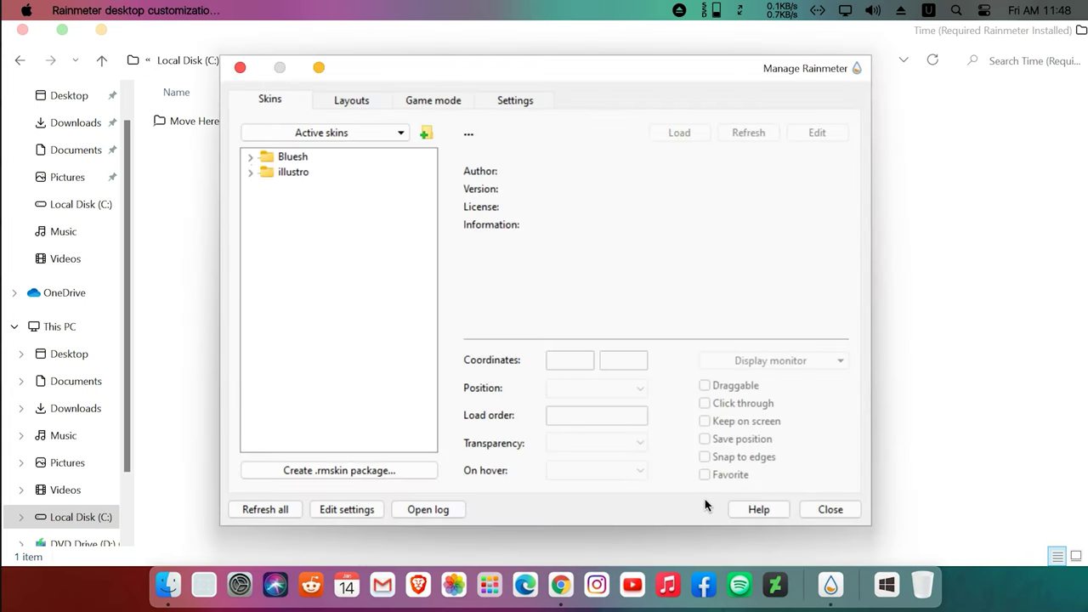
click(361, 102)
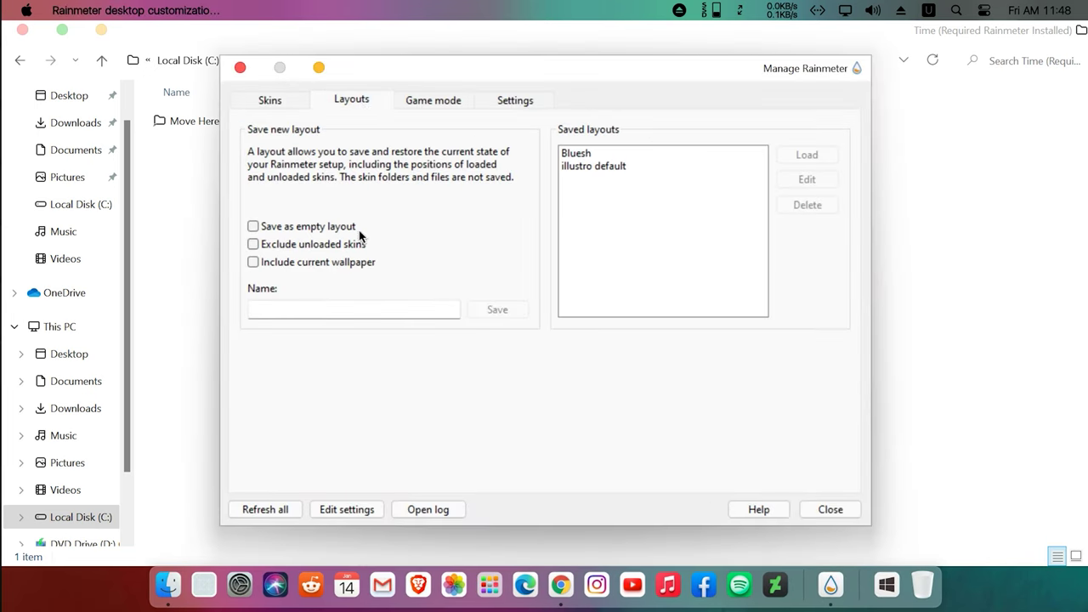
click(272, 511)
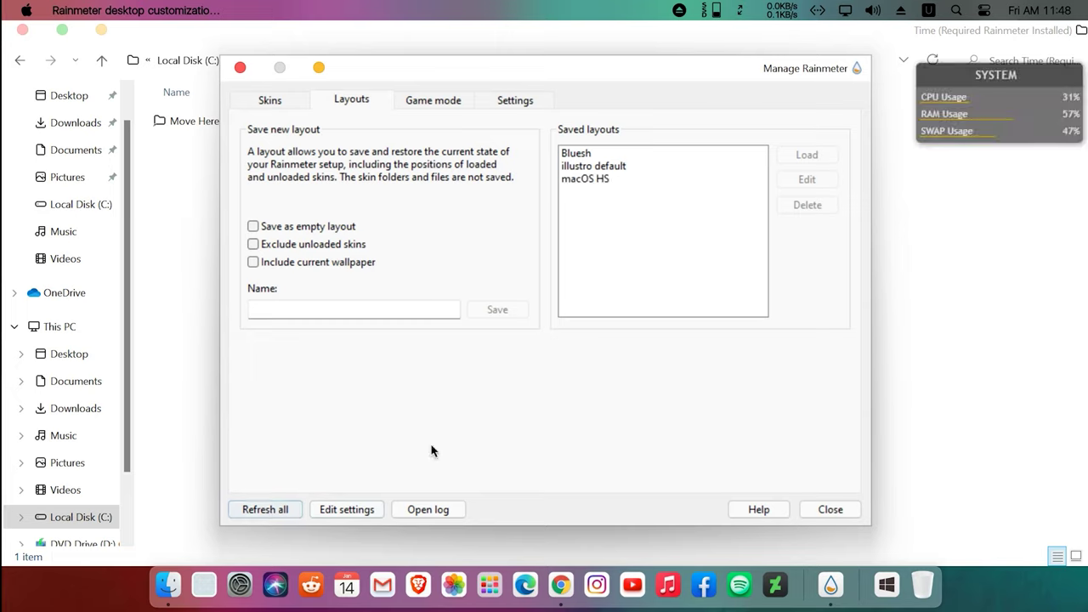
click(594, 180)
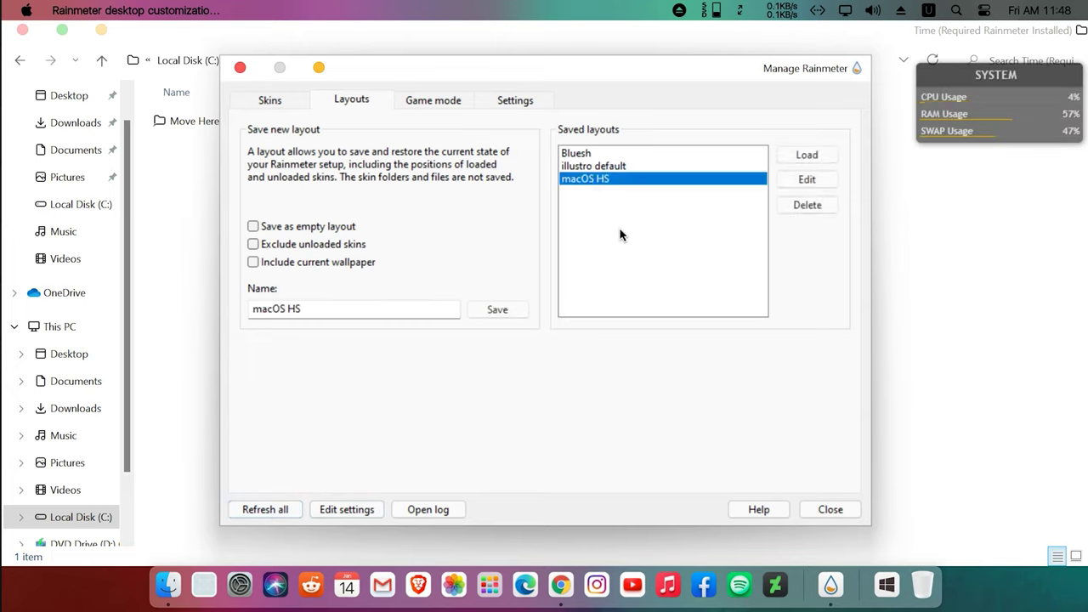
click(815, 157)
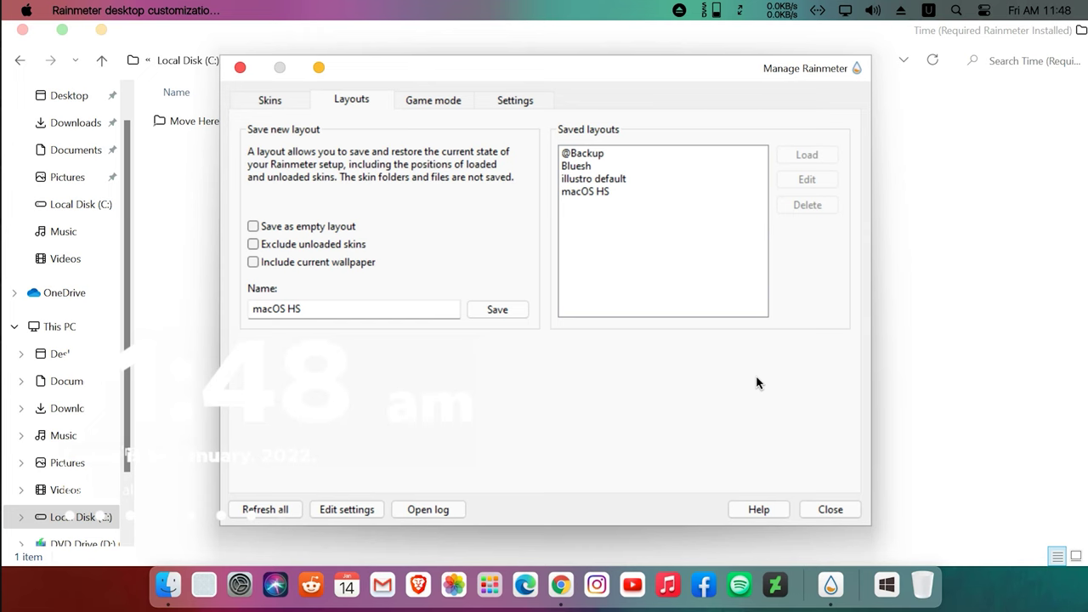
click(238, 69)
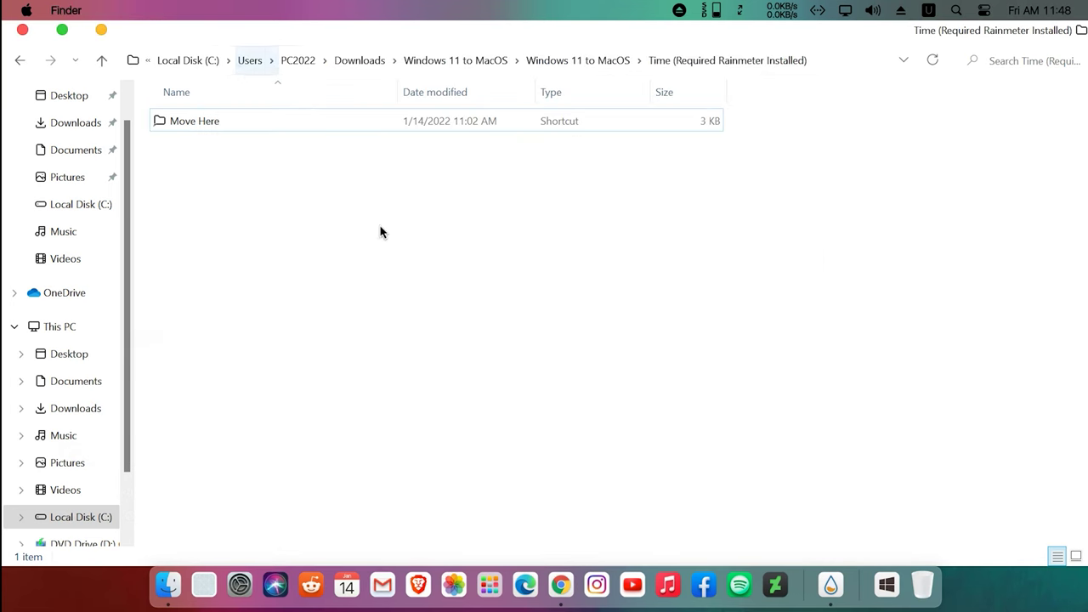
- Clear the desktop by closing the folder window and minimizing Chrome, and move the clock and date skin slightly upward
click(22, 31)
click(989, 34)
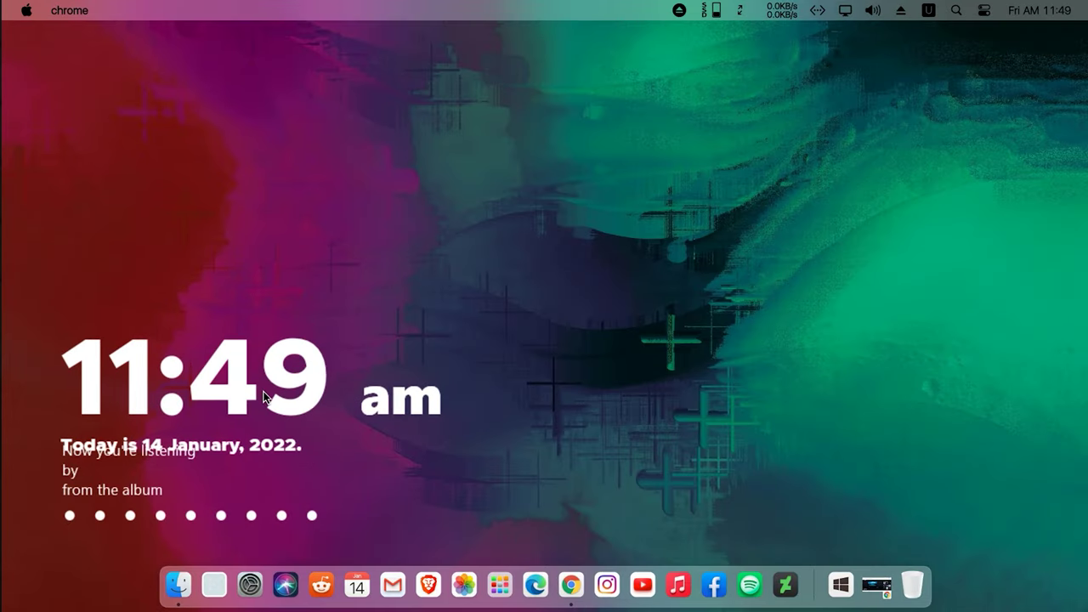
click(250, 351)
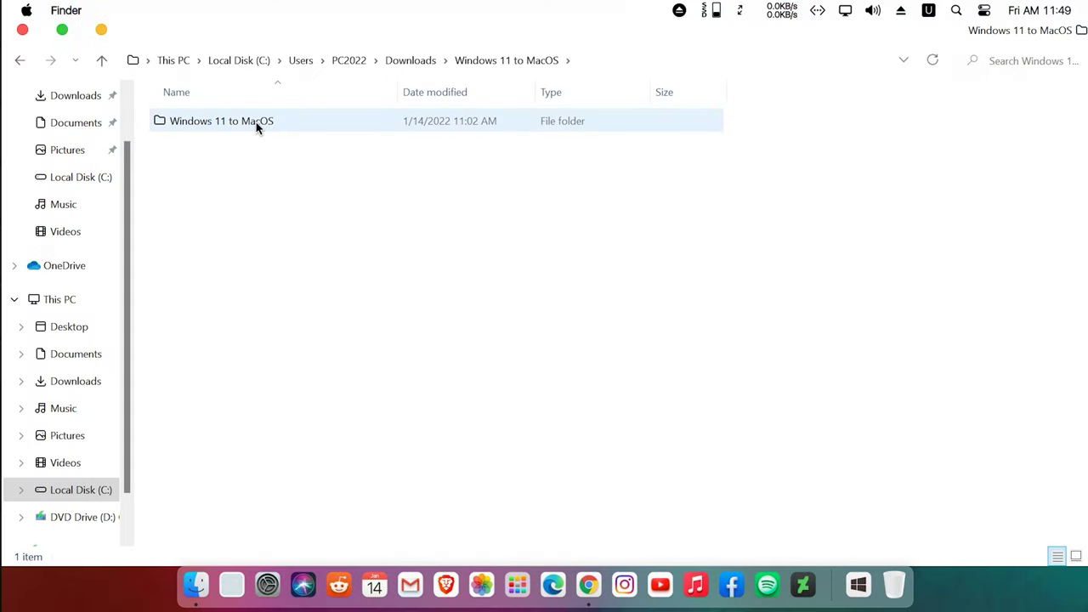
- Set 10-15-Day-thumb from the macOS Wallpaper folder as the desktop background and close the folder window
click(258, 124)
double_click(257, 124)
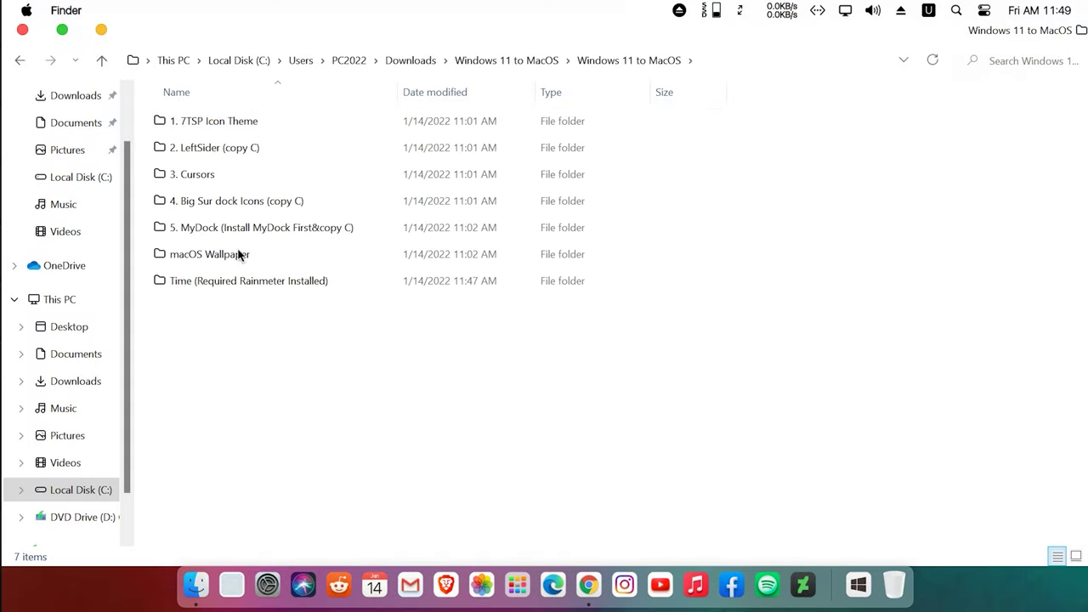
click(232, 254)
double_click(234, 253)
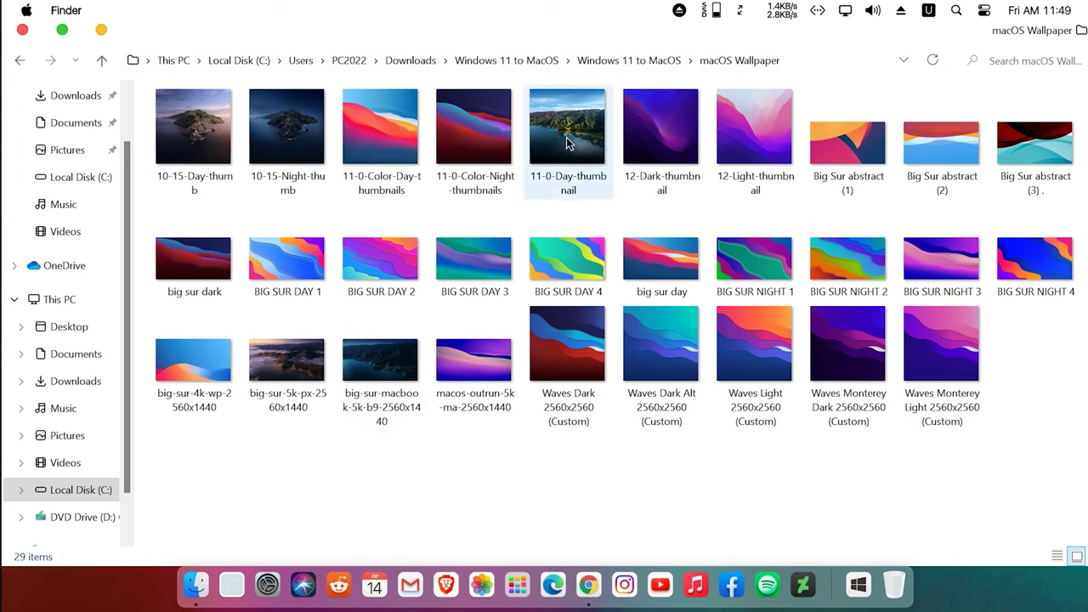
click(197, 129)
right_click(198, 129)
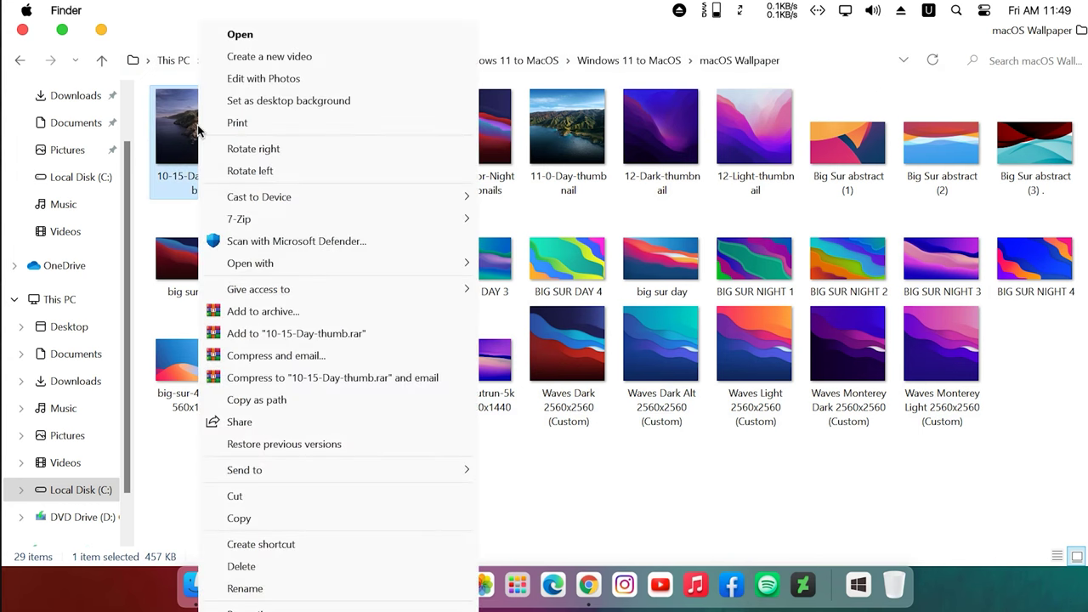
click(276, 100)
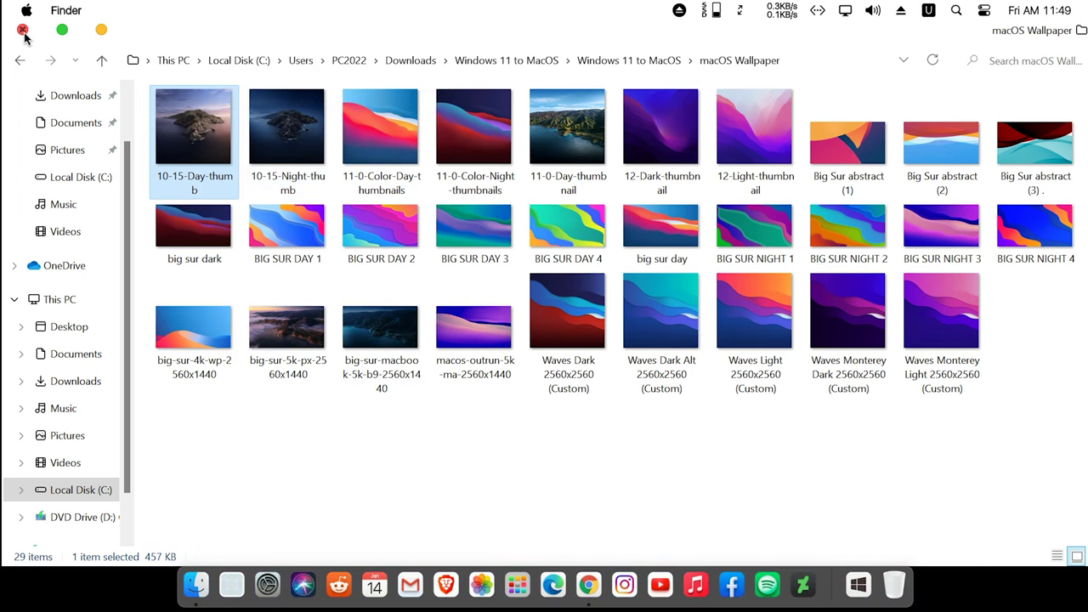
click(23, 31)
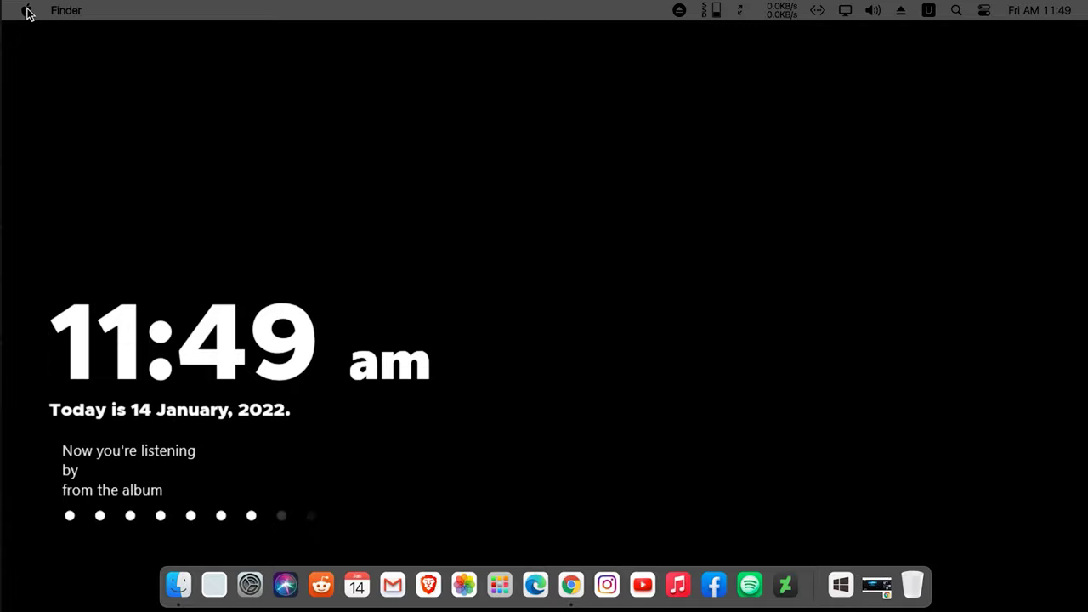
click(27, 11)
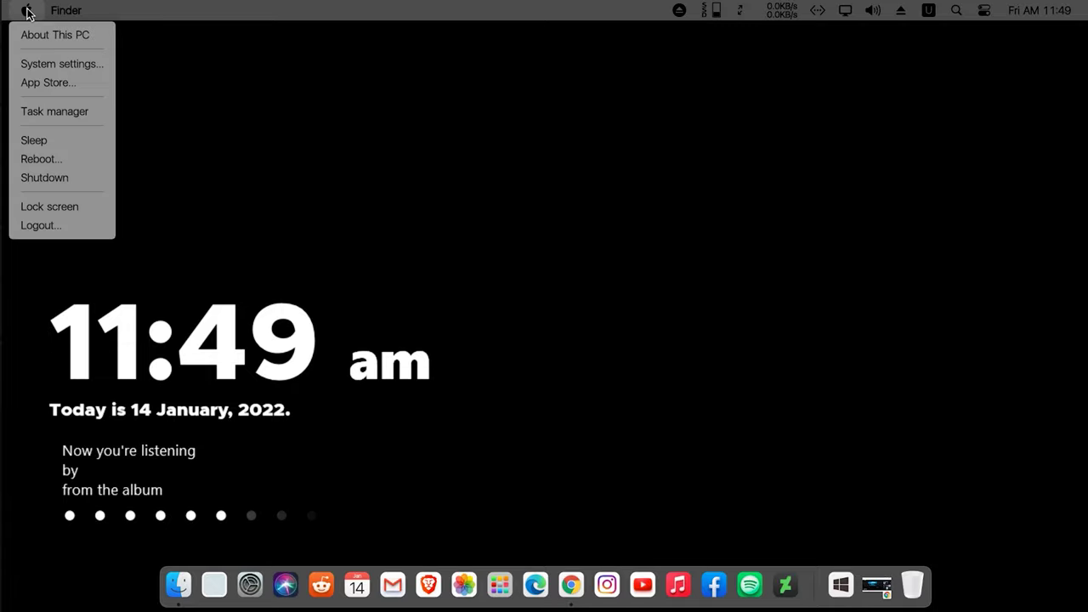
click(27, 11)
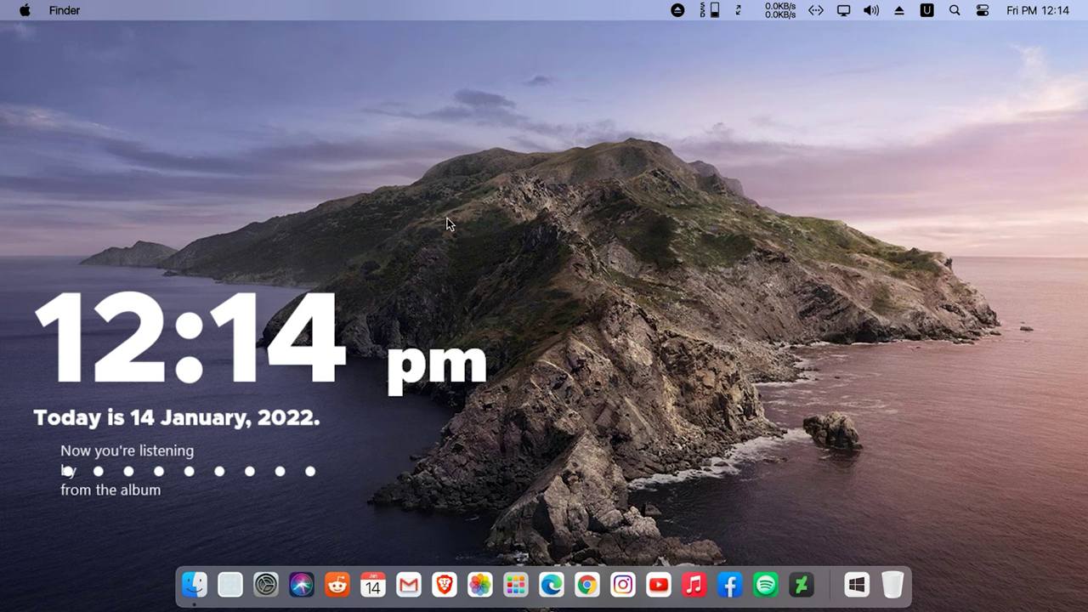
- Open Windows Settings and bring up the System Protection properties from the system's About page
click(19, 12)
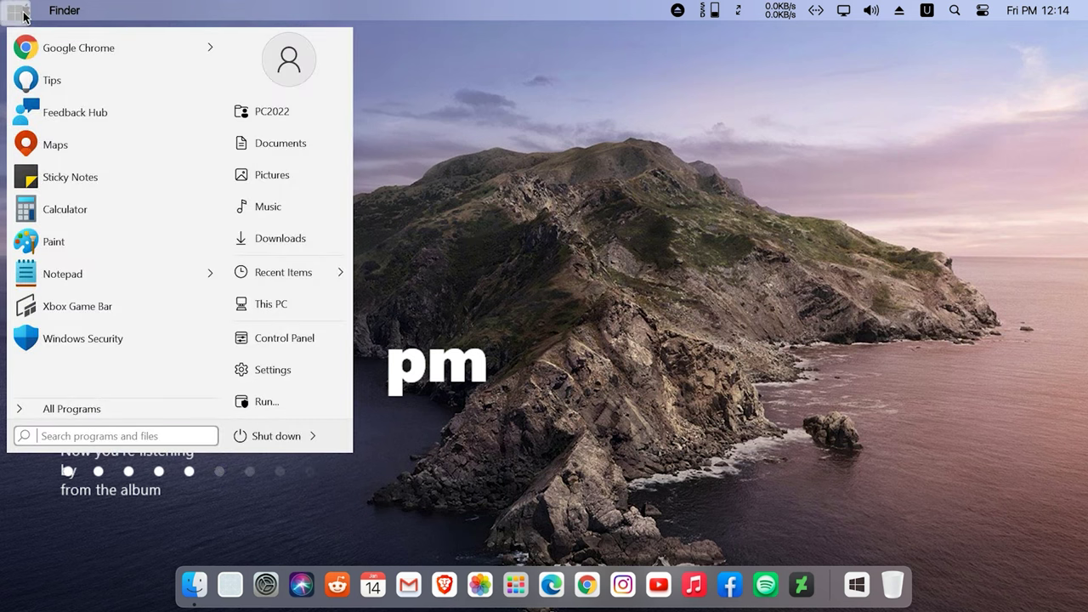
text(set)
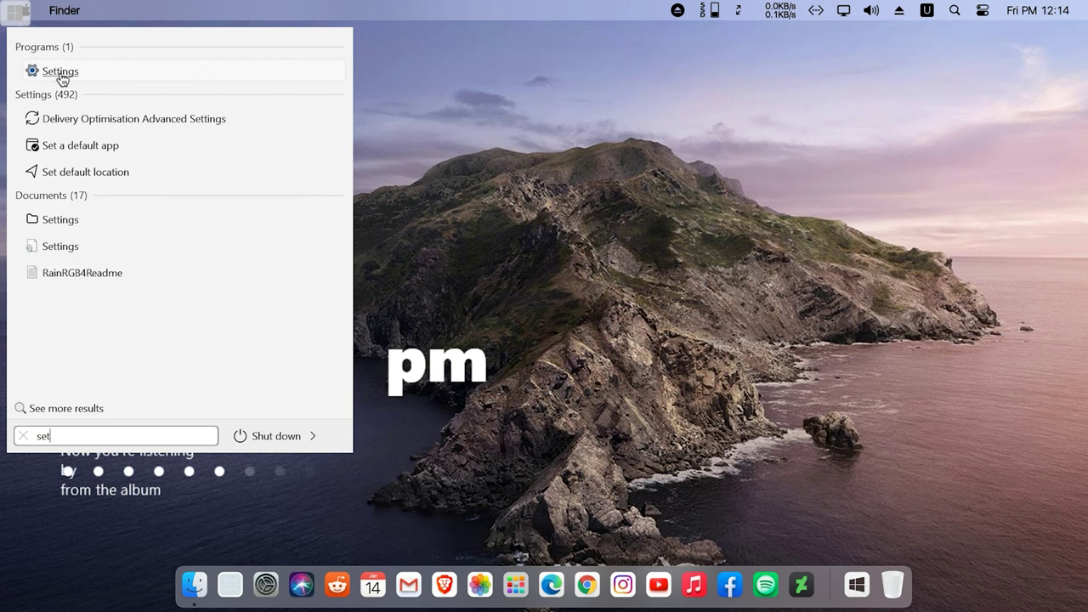
click(60, 73)
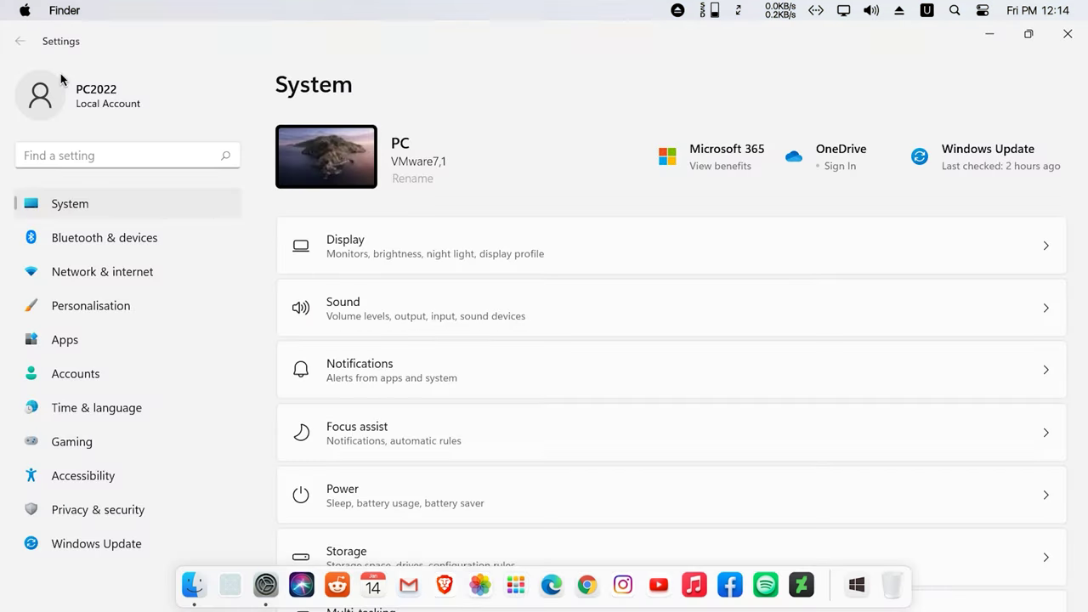
scroll(457, 363, down, 6)
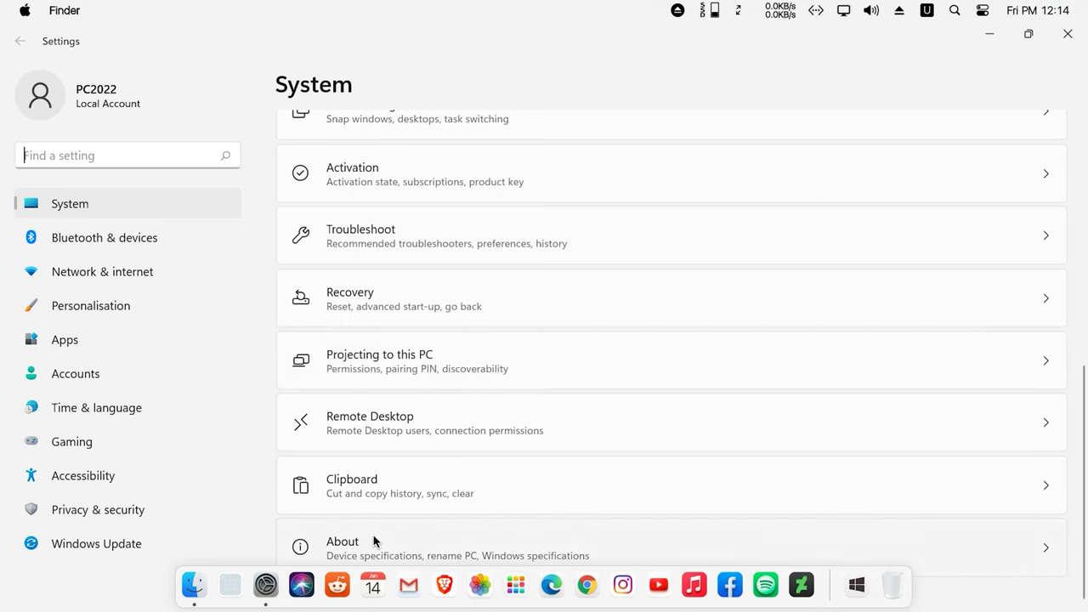
click(451, 534)
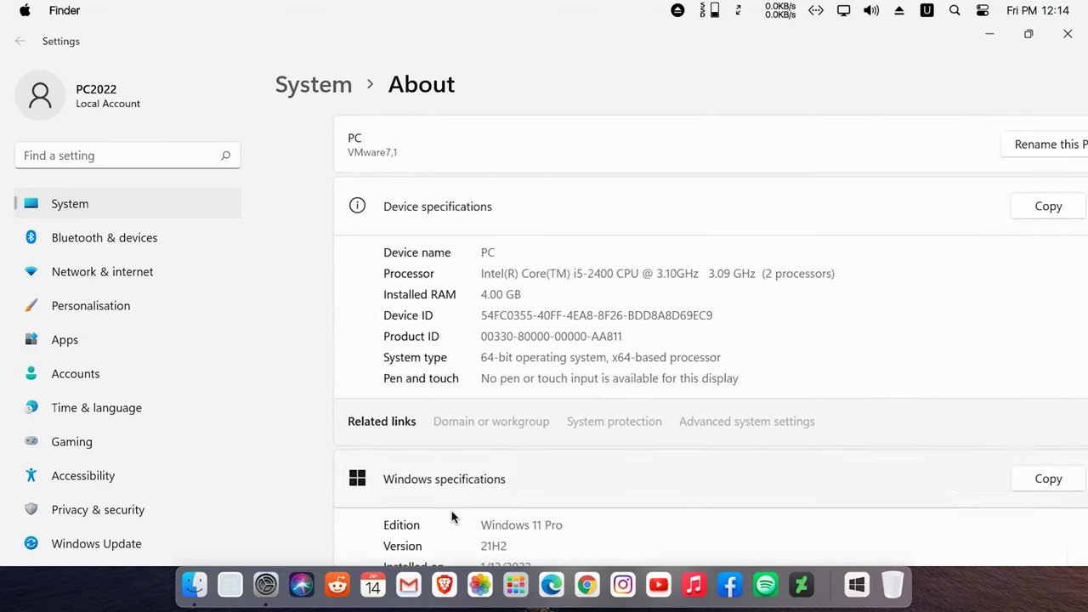
click(559, 425)
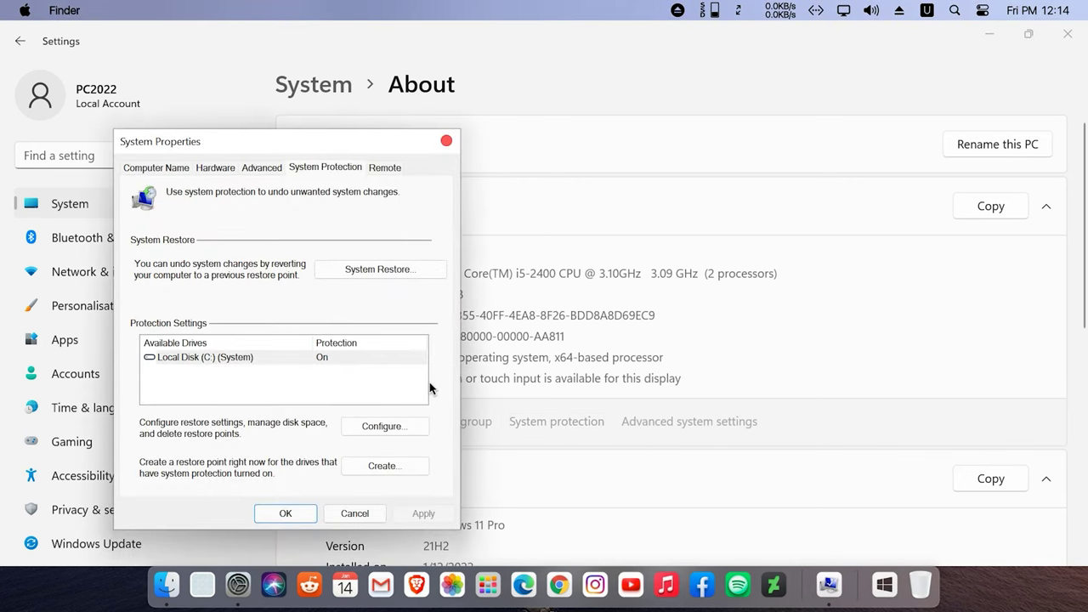
- Start a System Restore of Local Disk (C:) using the manual restore point "backup" from 1/14/2022 10:34:55 AM
click(284, 357)
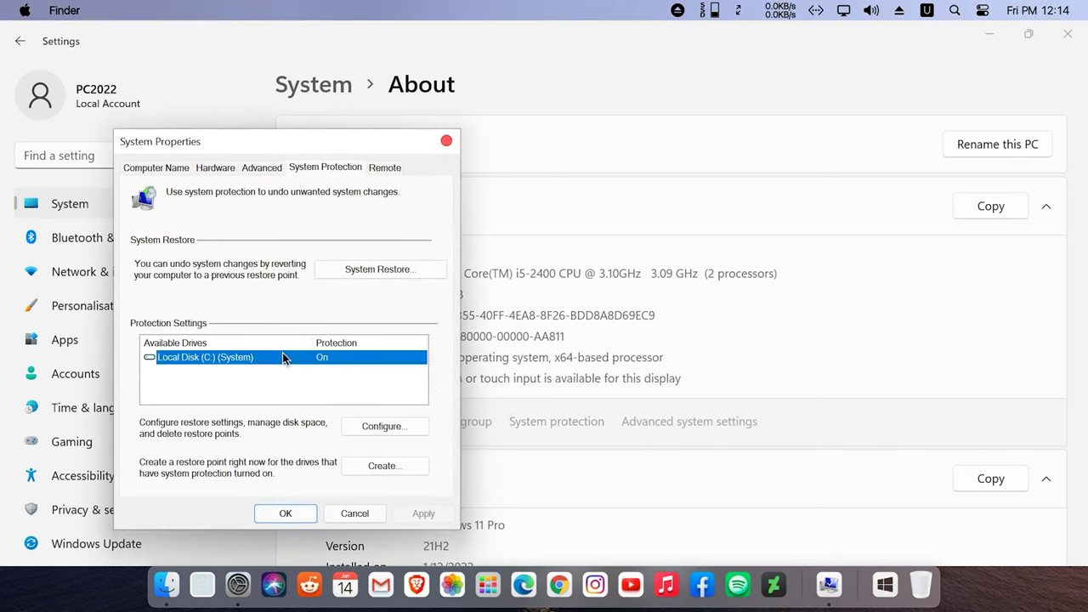
click(388, 272)
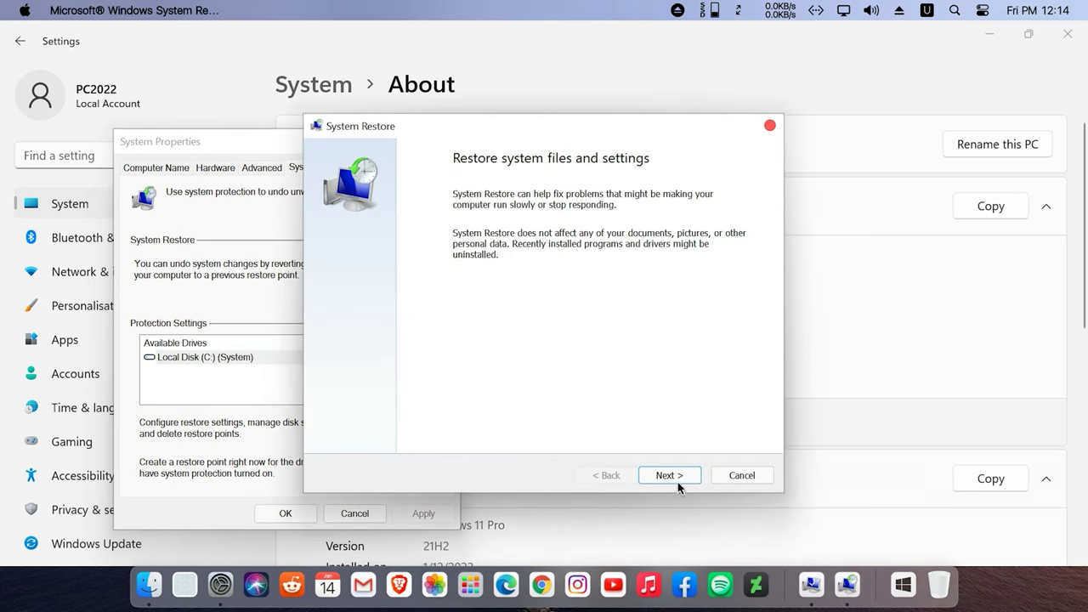
click(672, 479)
click(471, 262)
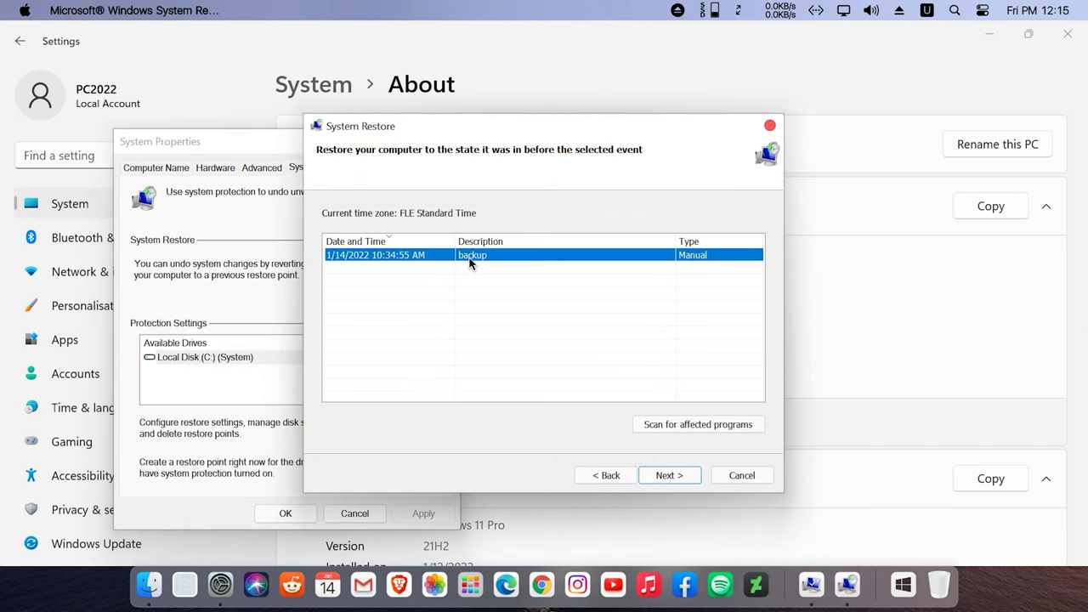
click(670, 477)
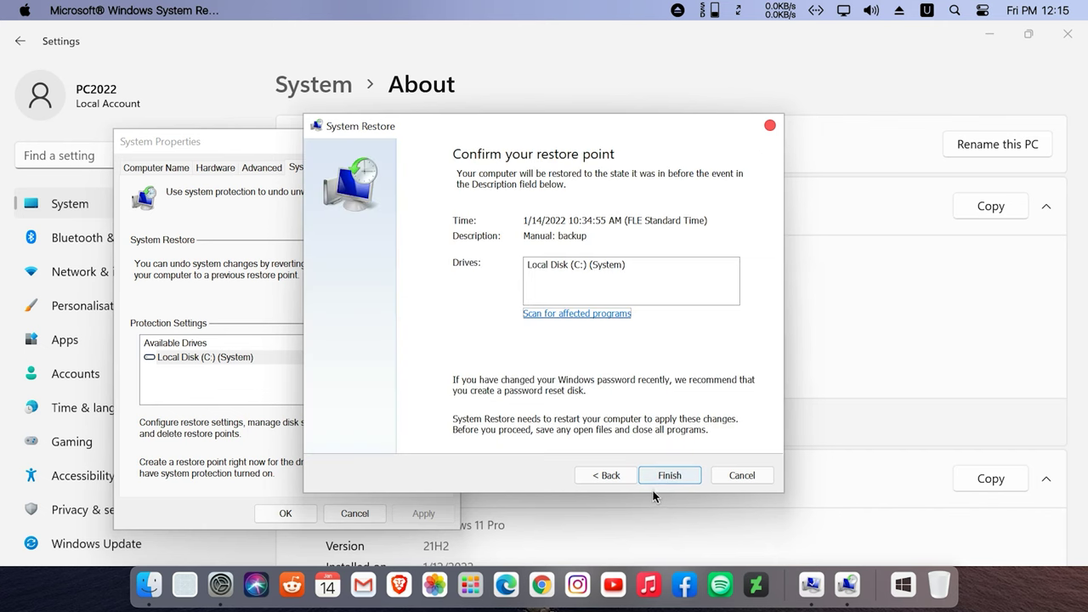
click(670, 478)
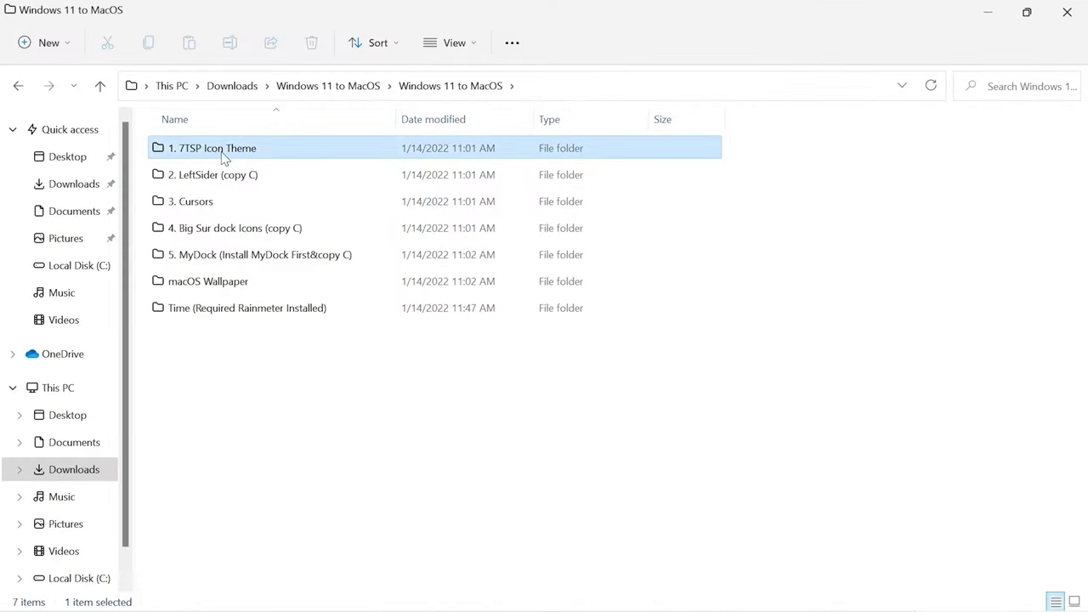
- Run 7tsp GUI v0.6(2019) from the 1. 7TSP Icon Theme folder and restore modified system files to before 7tsp was used
double_click(223, 149)
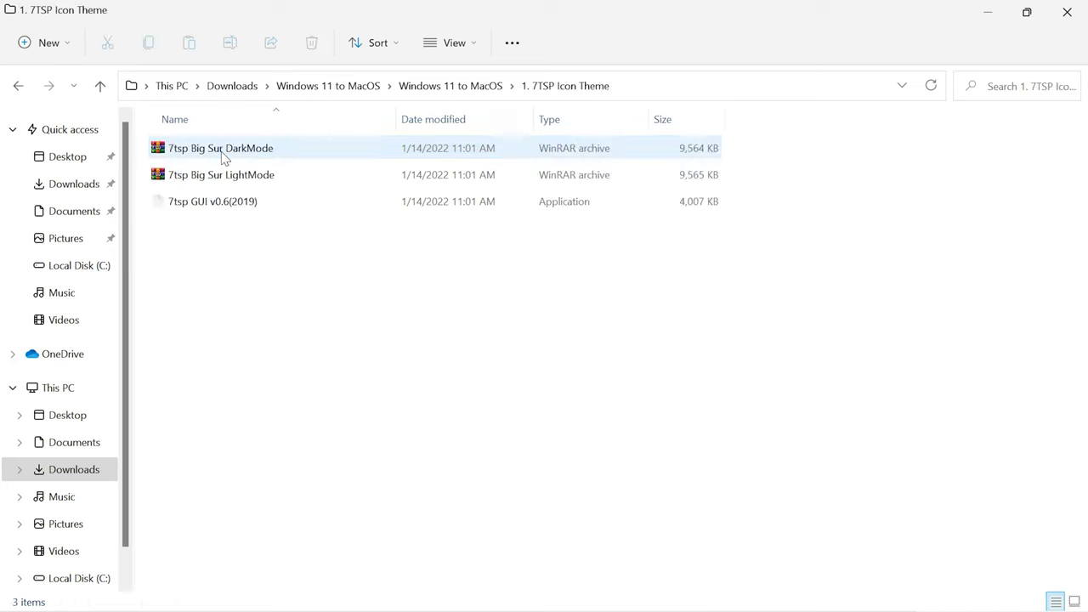
double_click(204, 210)
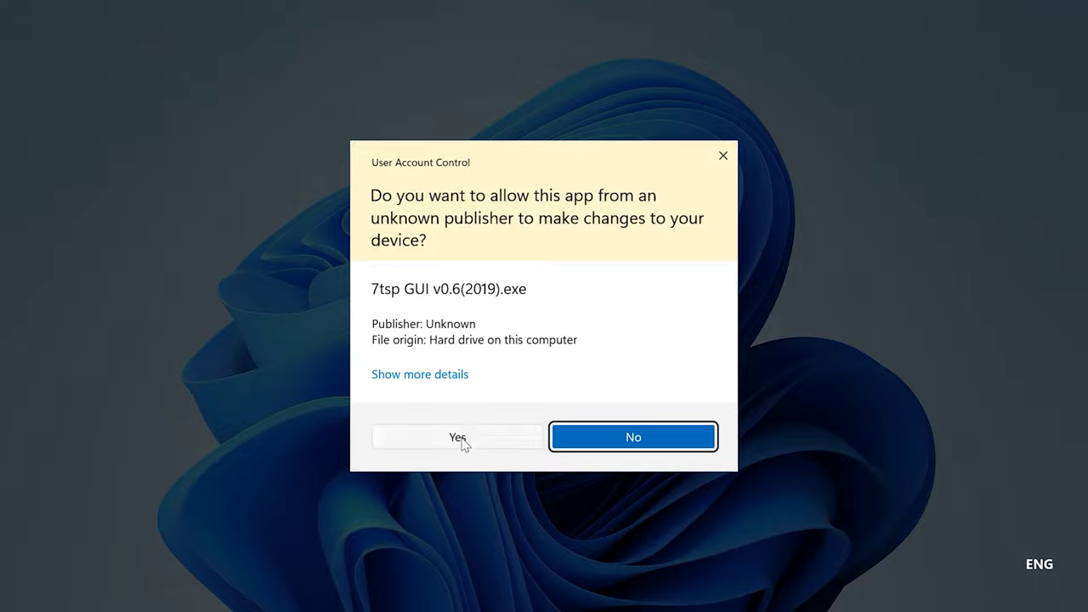
click(459, 438)
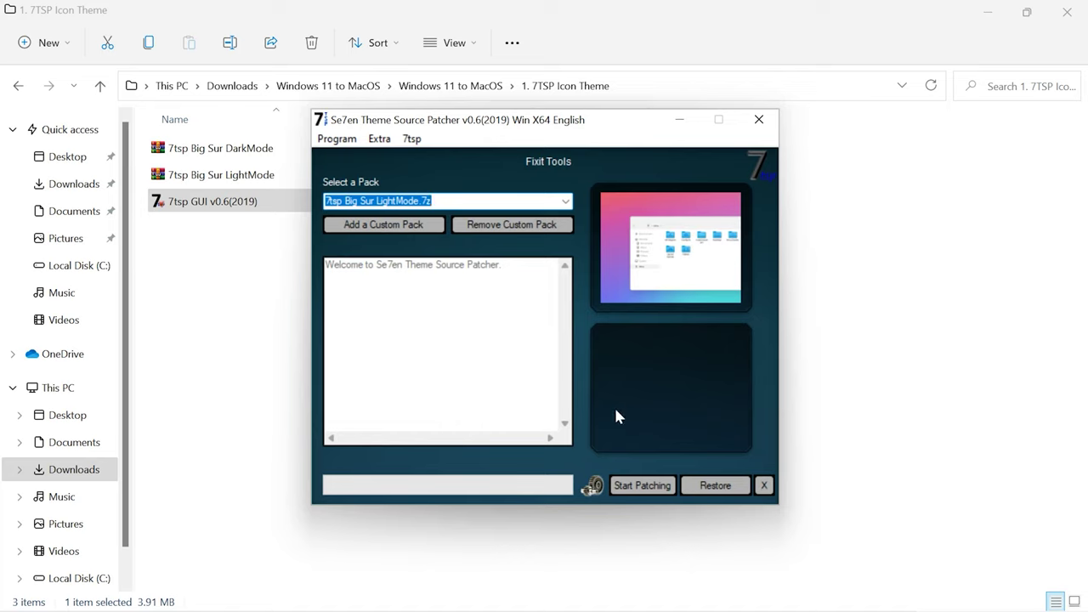
click(715, 488)
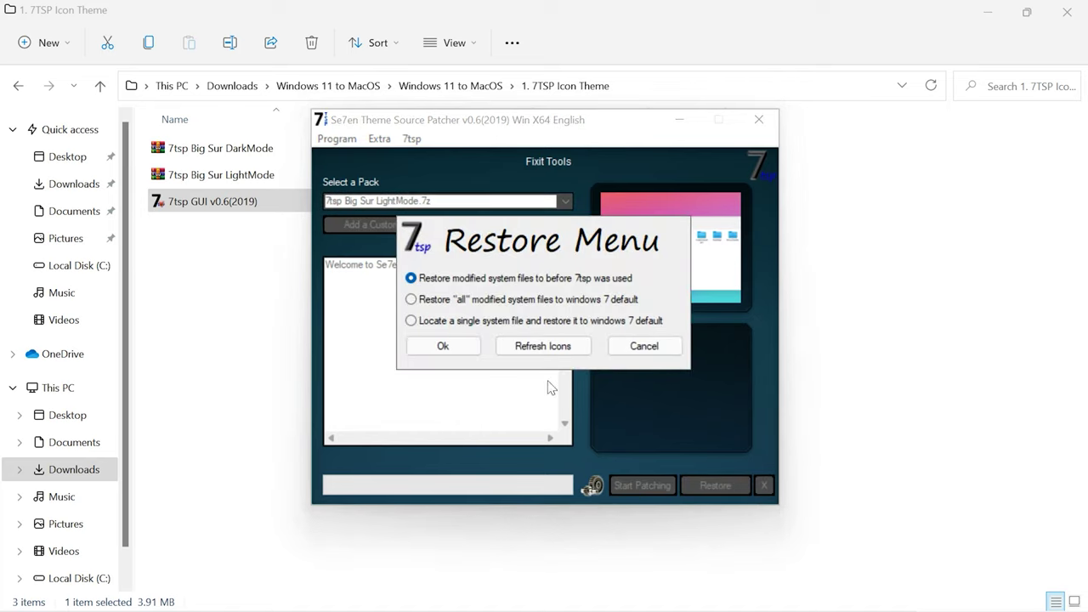
click(443, 346)
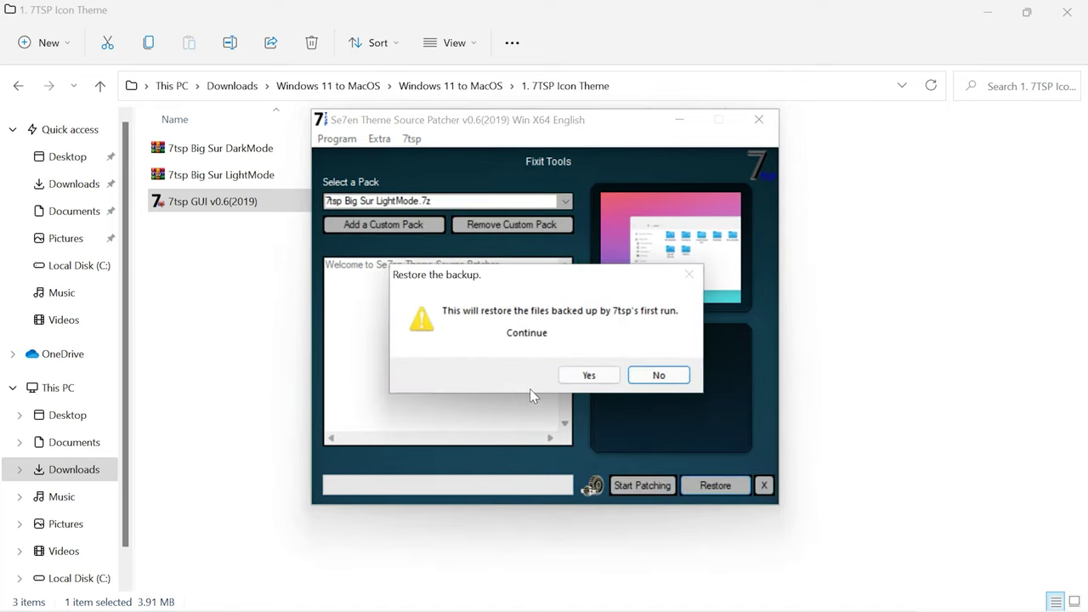
click(589, 376)
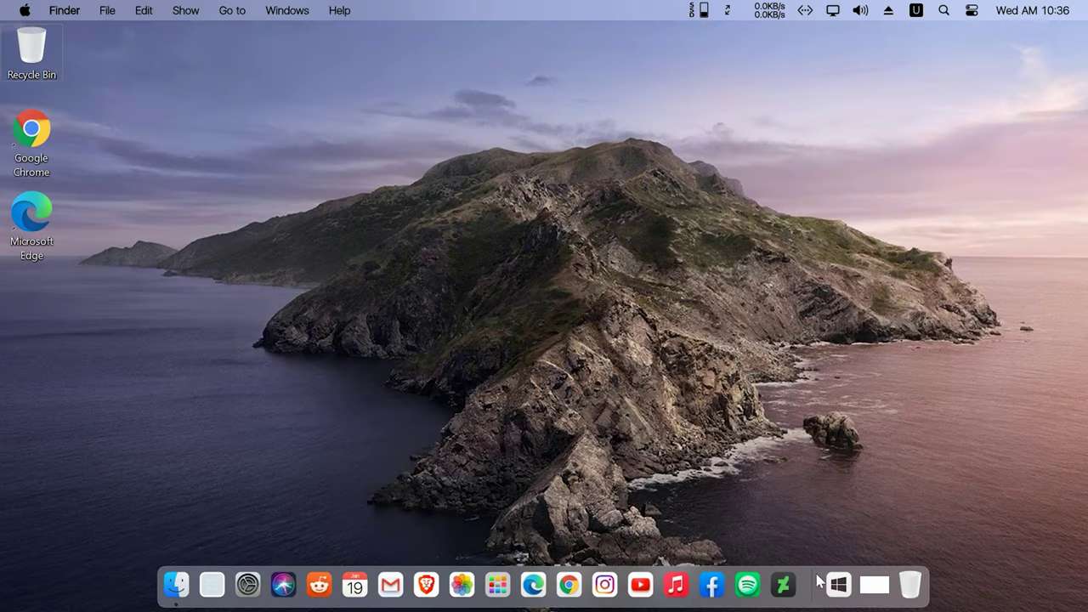
- Turn off Auto start at boot in the MyDockFinder preferences, allow the change, and end the program
right_click(821, 585)
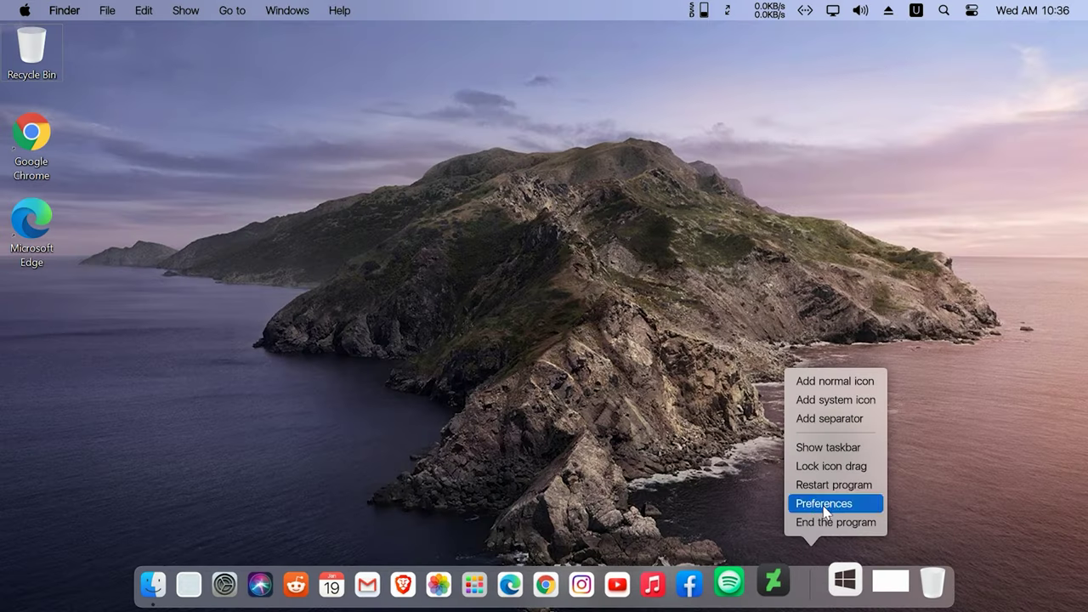
click(823, 505)
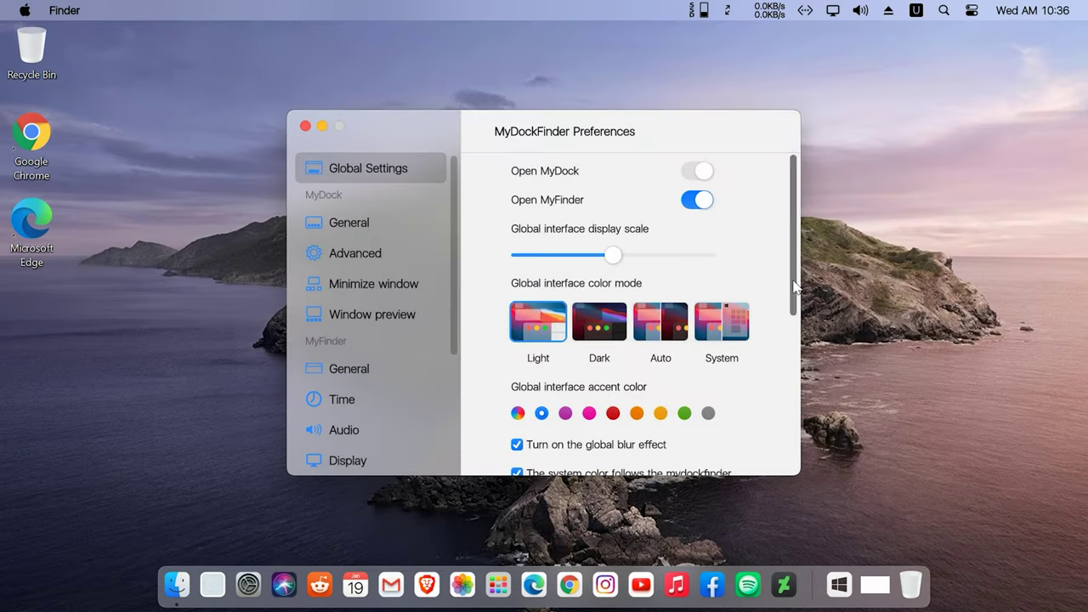
drag(790, 278, 795, 372)
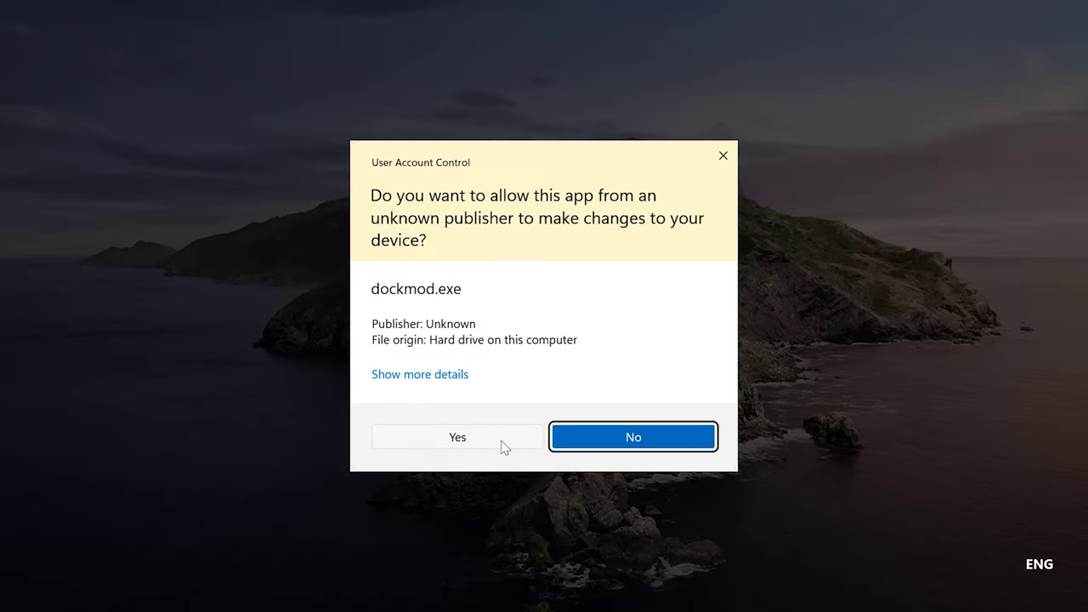
click(457, 437)
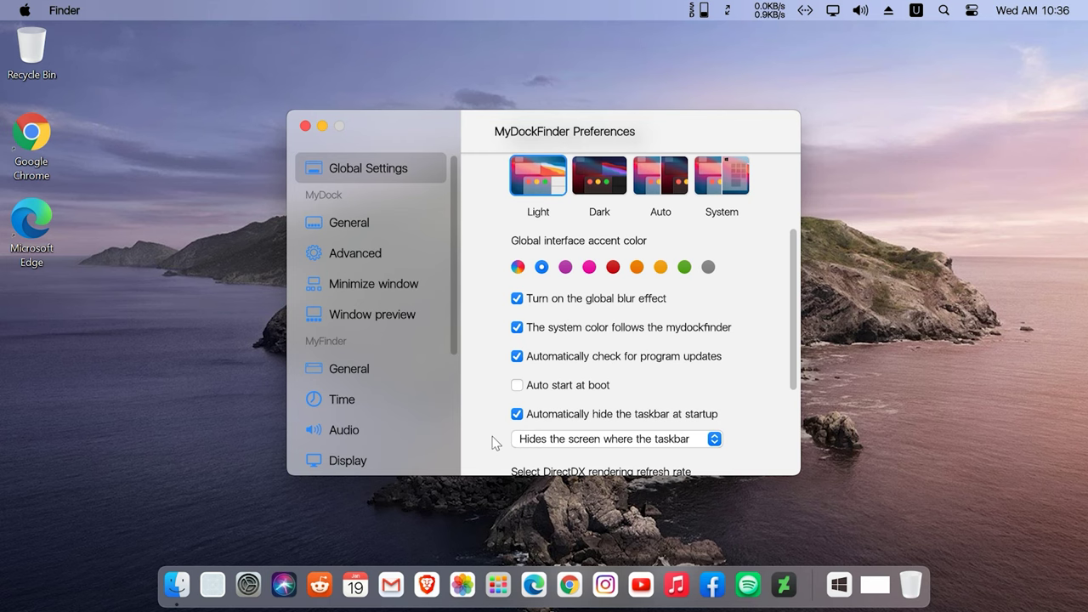
click(304, 127)
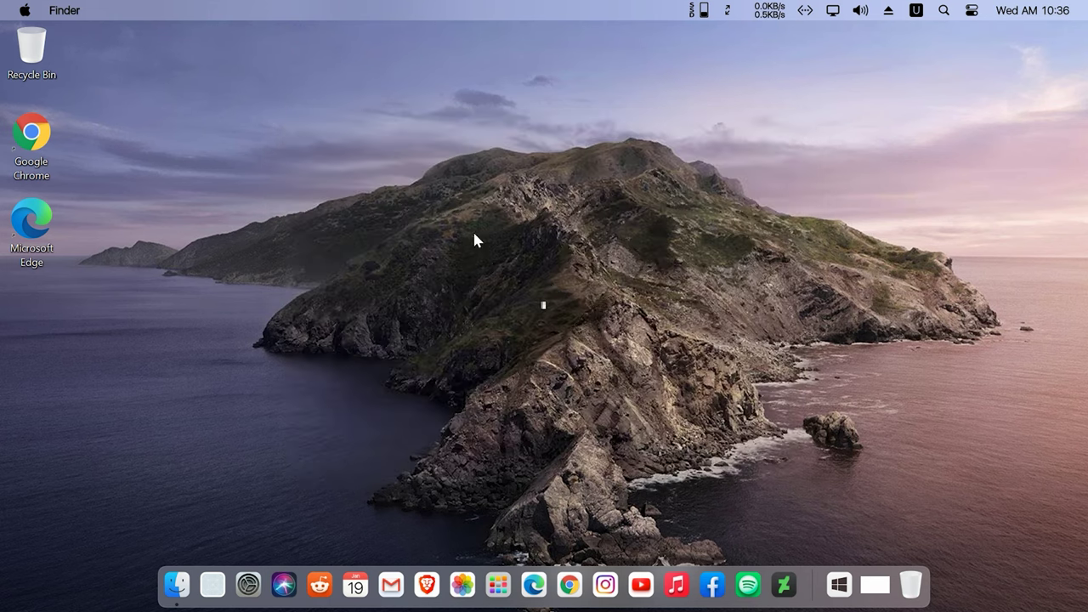
right_click(820, 582)
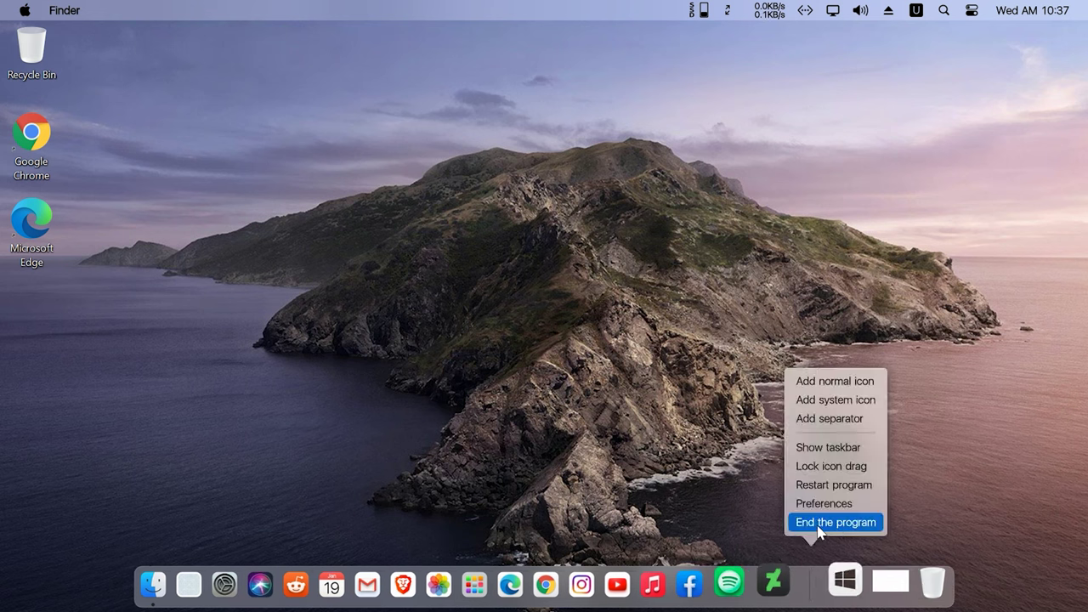
click(823, 522)
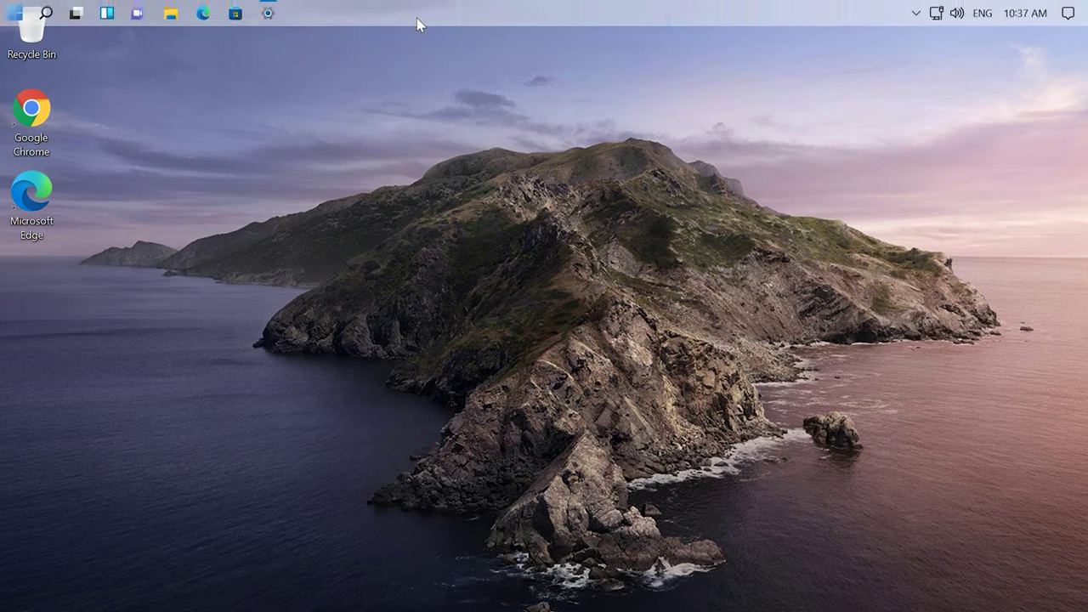
- Set the StartAllBack taskbar icon size to M, close its configuration and move the taskbar to the bottom edge of the screen
right_click(417, 18)
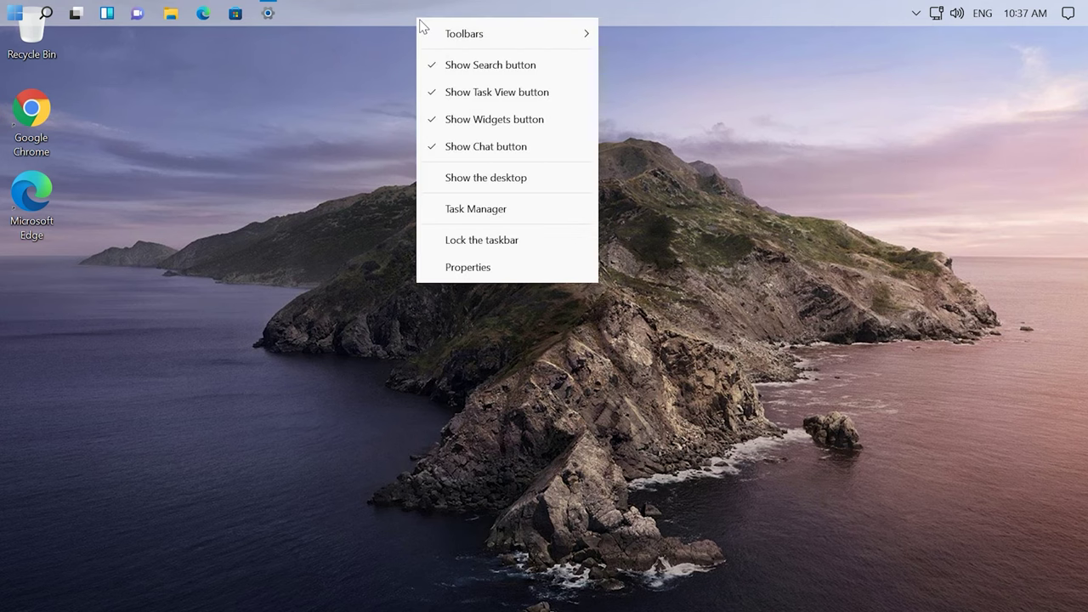
click(477, 269)
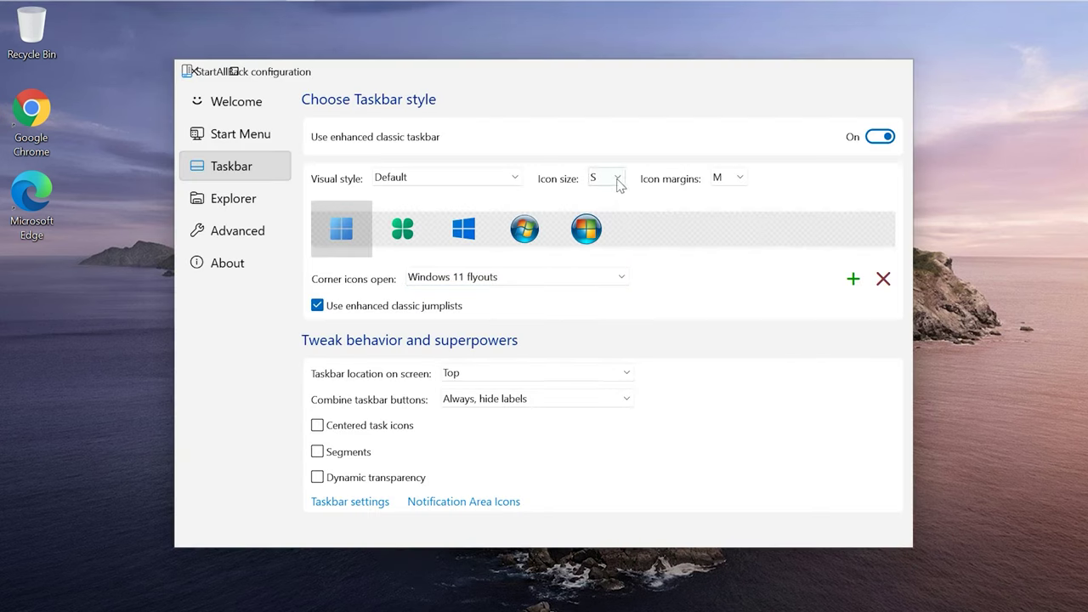
click(619, 180)
click(624, 204)
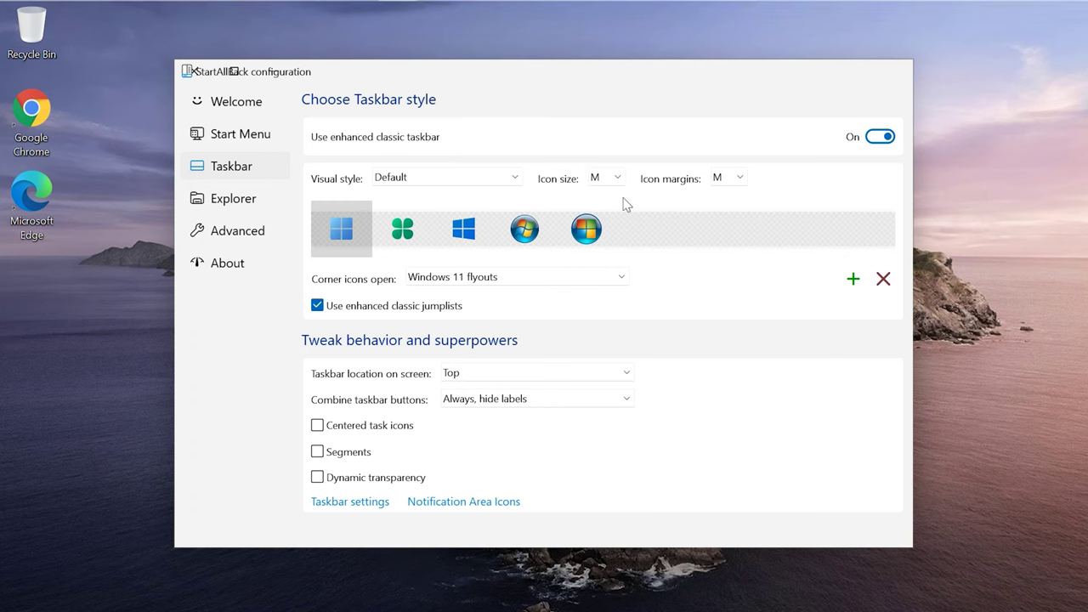
click(193, 72)
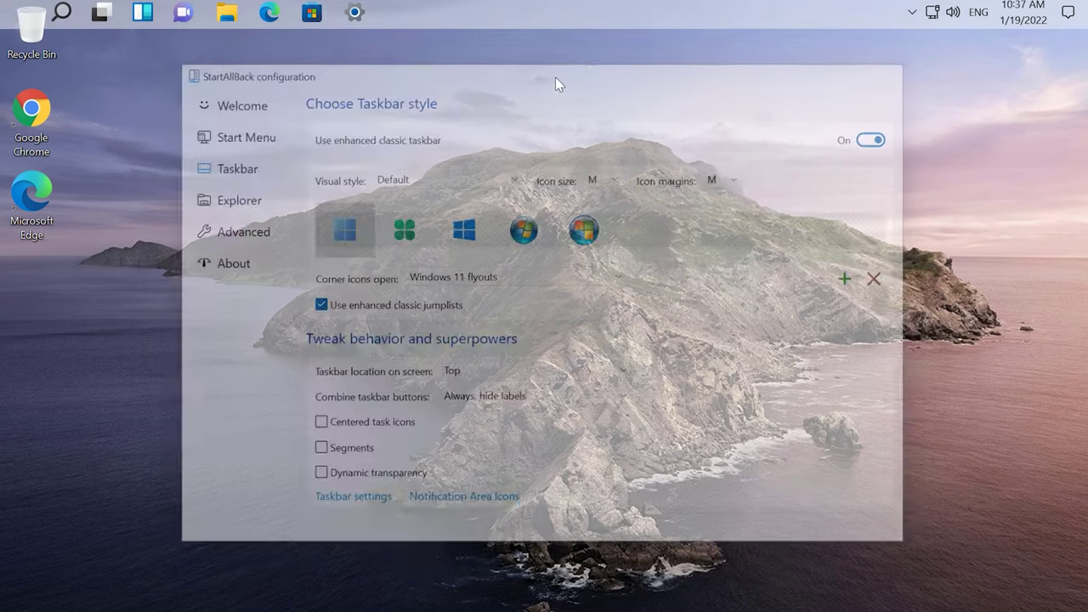
drag(859, 17, 776, 517)
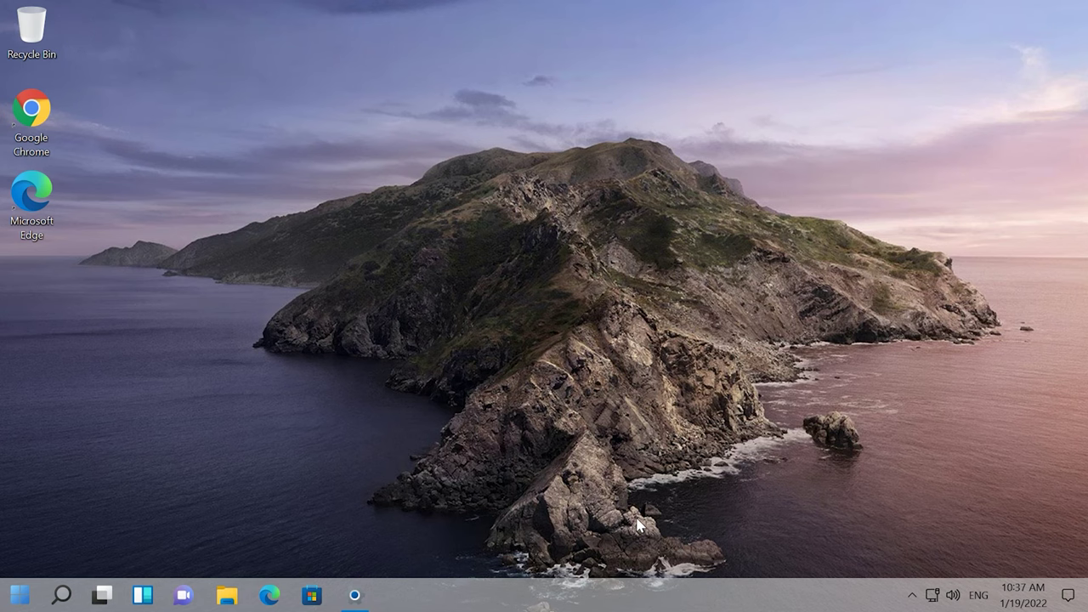
- Uninstall StartAllBack from the installed apps in Settings, deleting its settings and license data
click(356, 597)
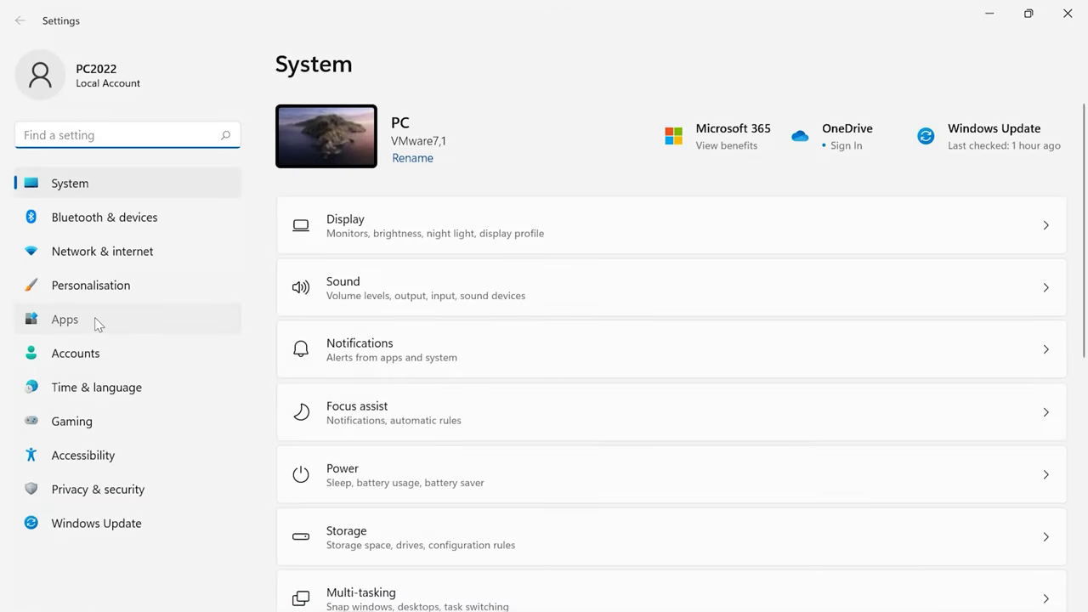
click(98, 322)
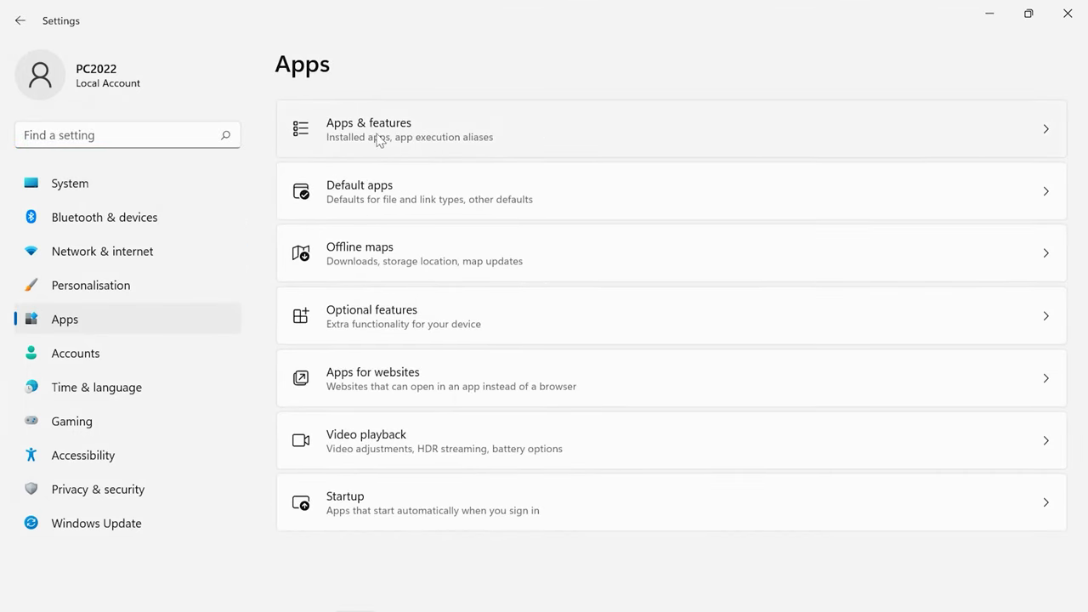
click(867, 134)
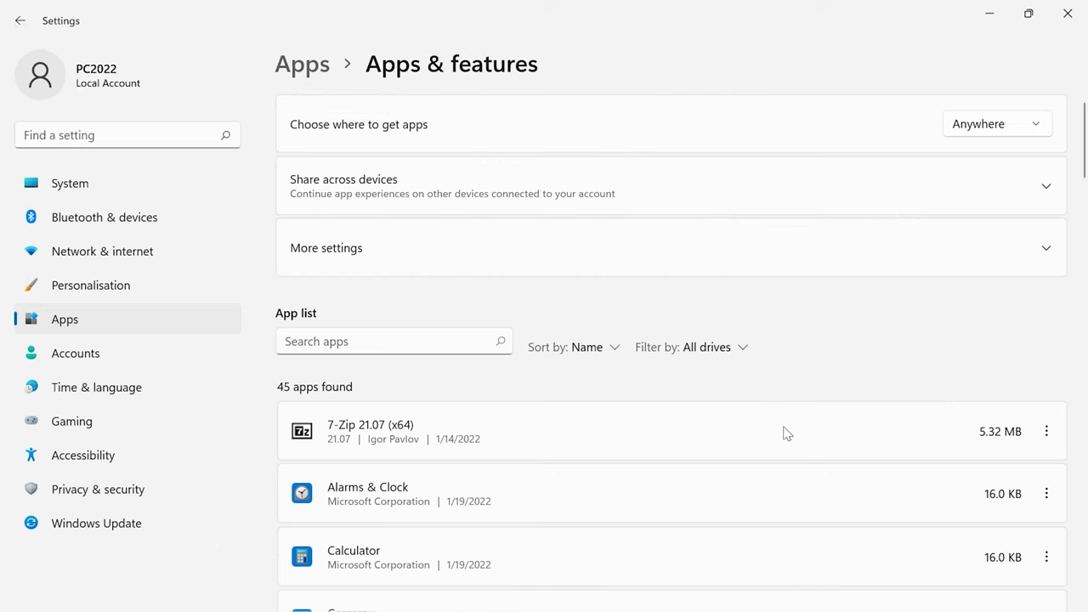
scroll(687, 459, down, 8)
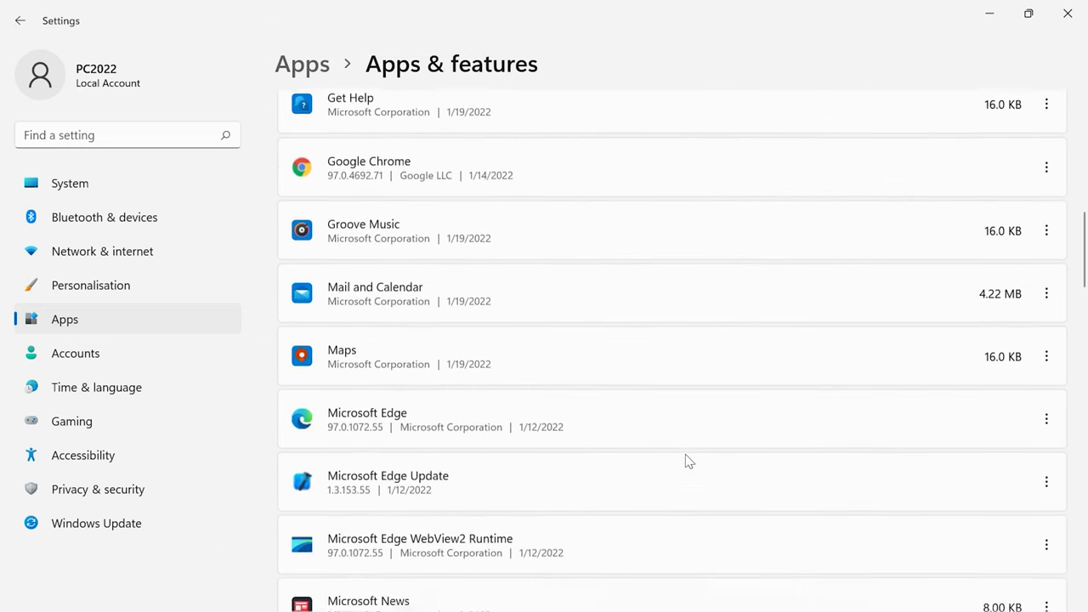
scroll(688, 461, down, 10)
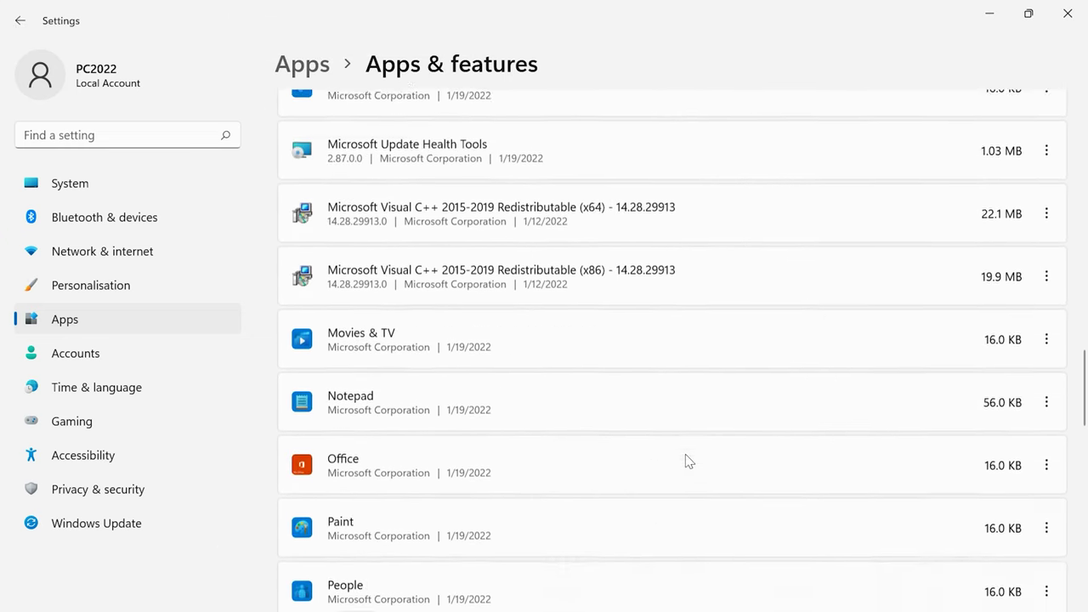
scroll(686, 459, down, 3)
scroll(737, 491, down, 2)
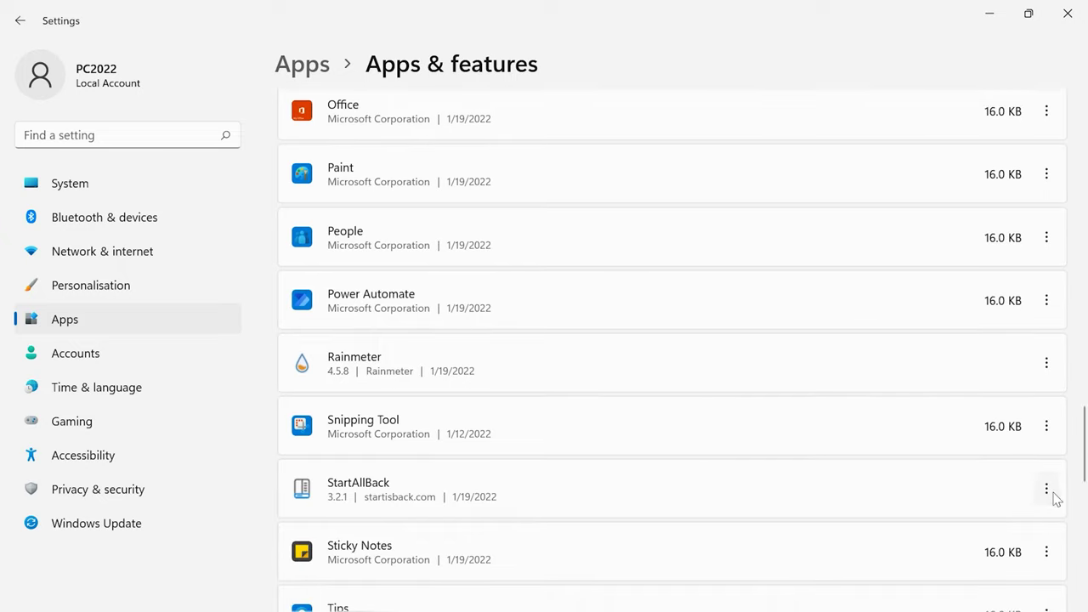
click(1046, 491)
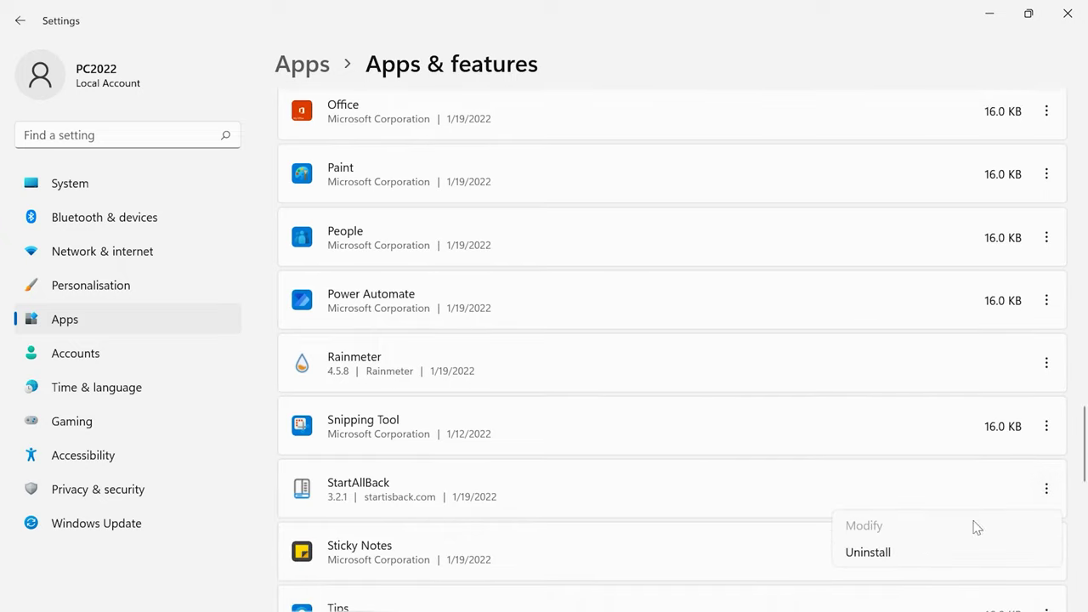
click(875, 554)
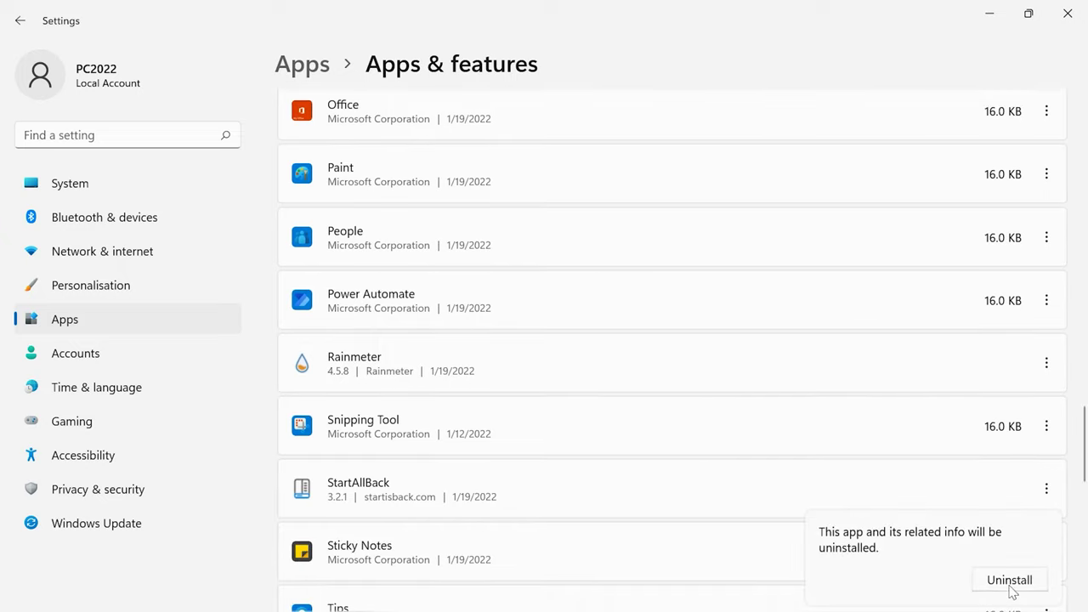
click(1010, 583)
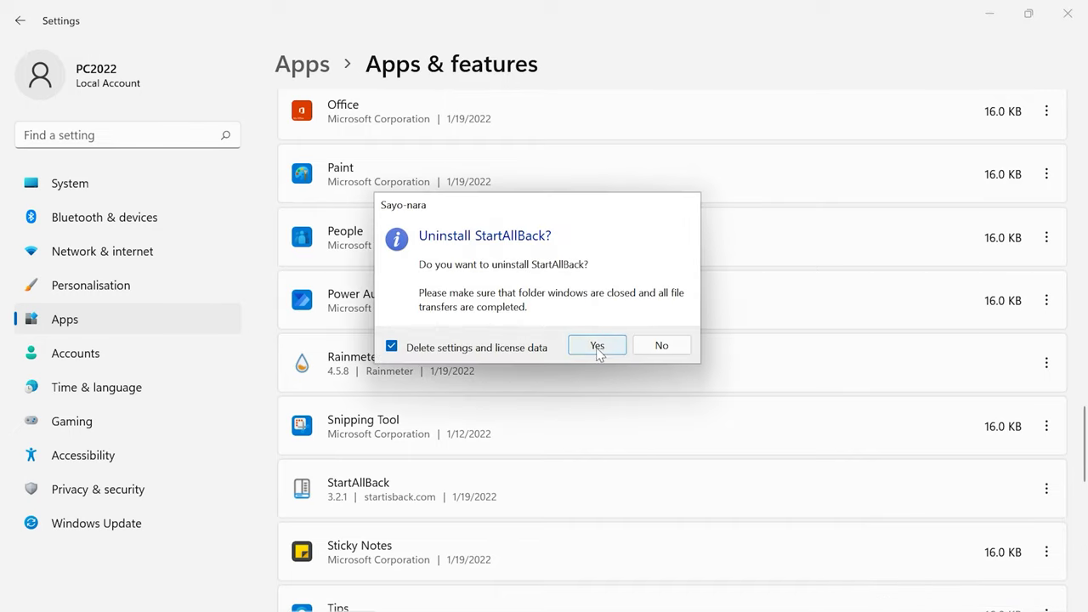
click(598, 347)
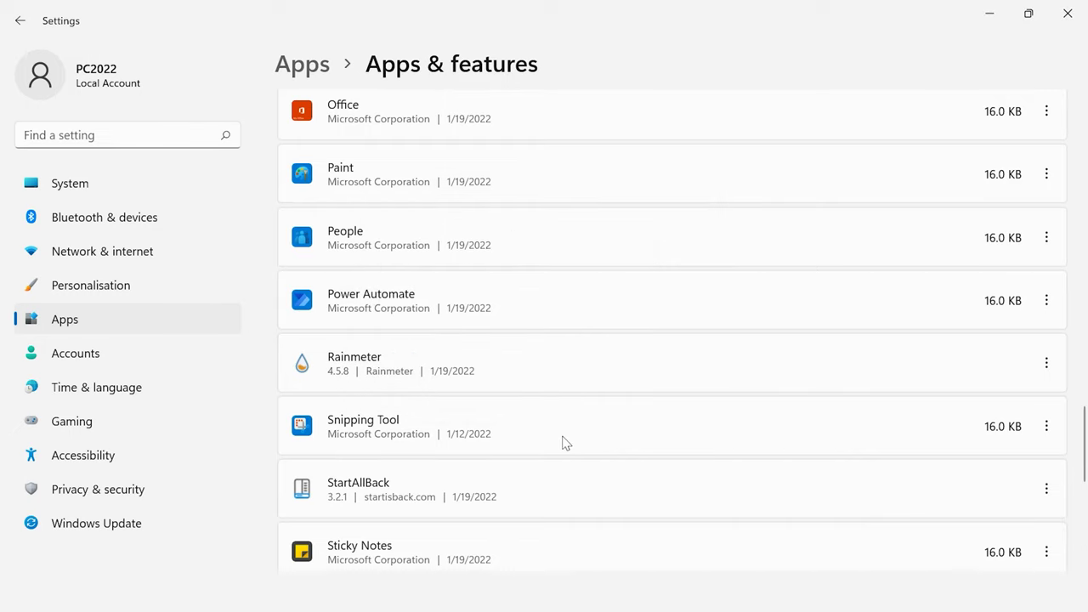
- Uninstall Rainmeter from the installed apps, allow uninst.exe to make changes, and close the uninstaller
click(1046, 363)
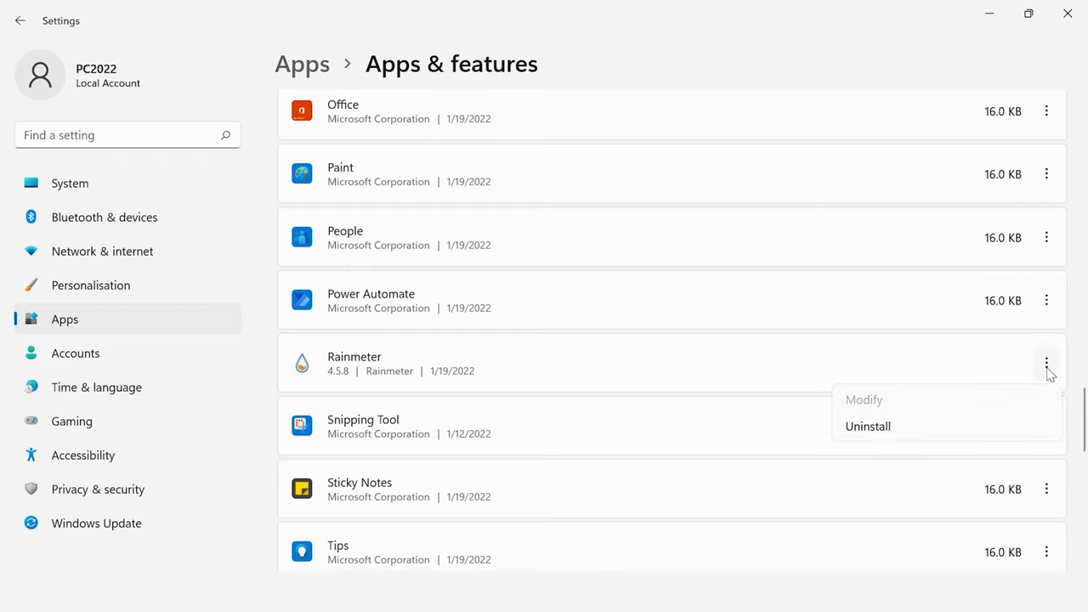
click(875, 431)
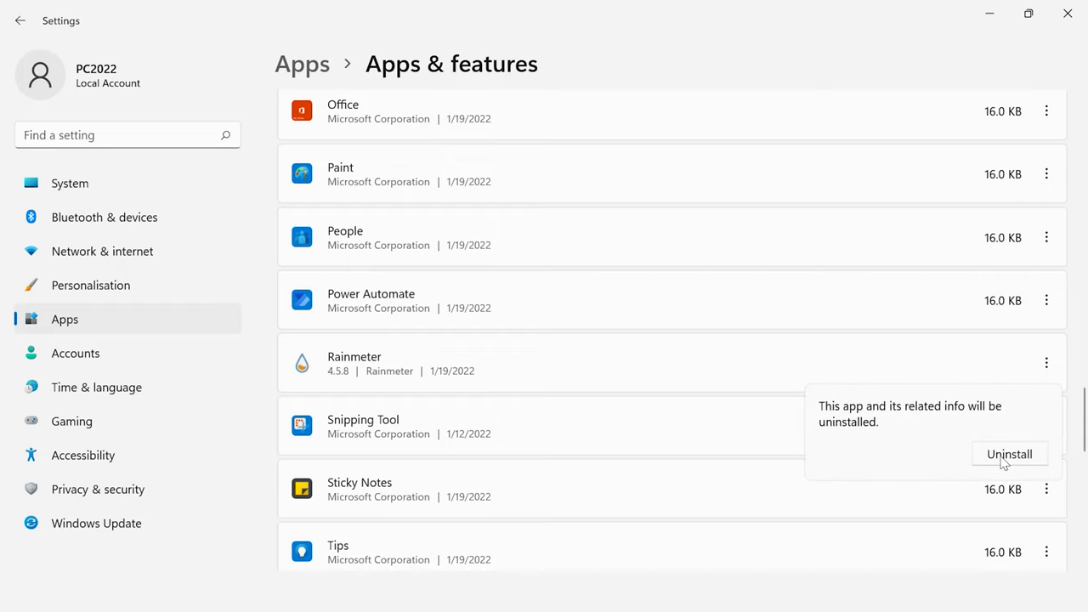
click(1003, 456)
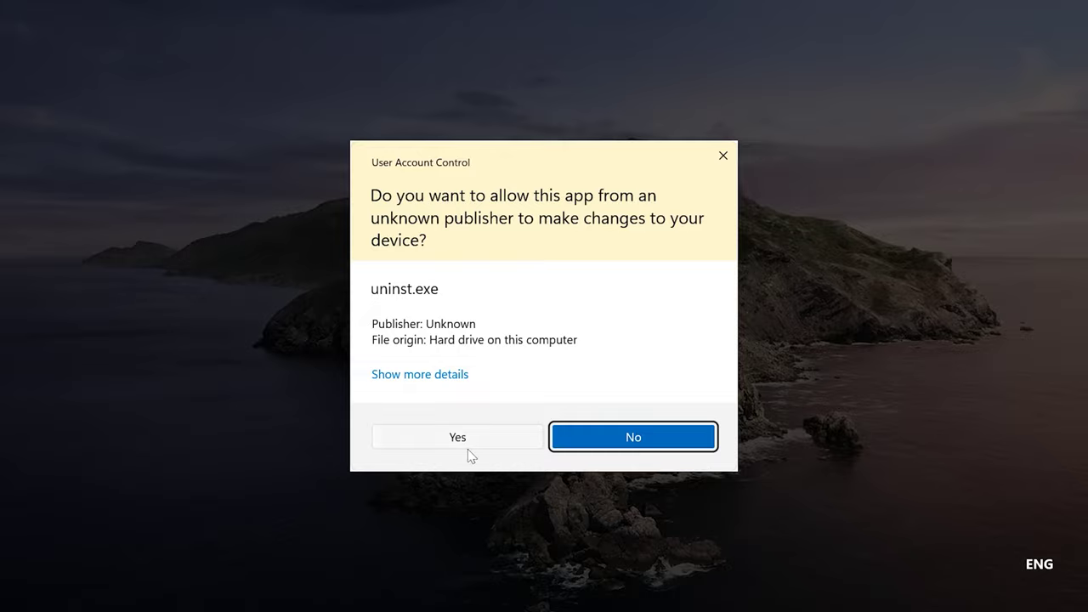
click(471, 445)
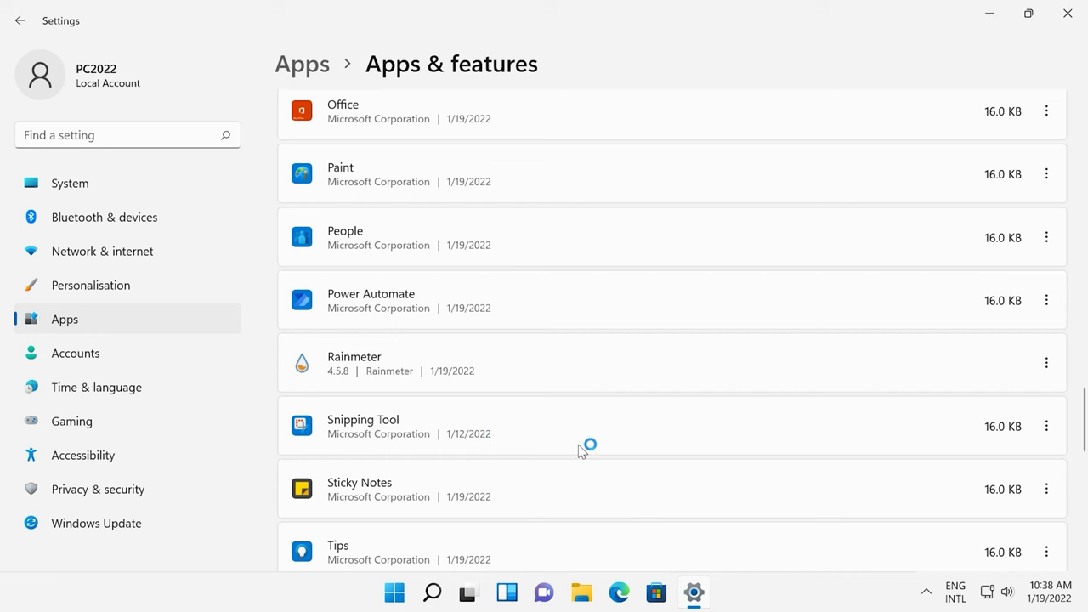
click(638, 431)
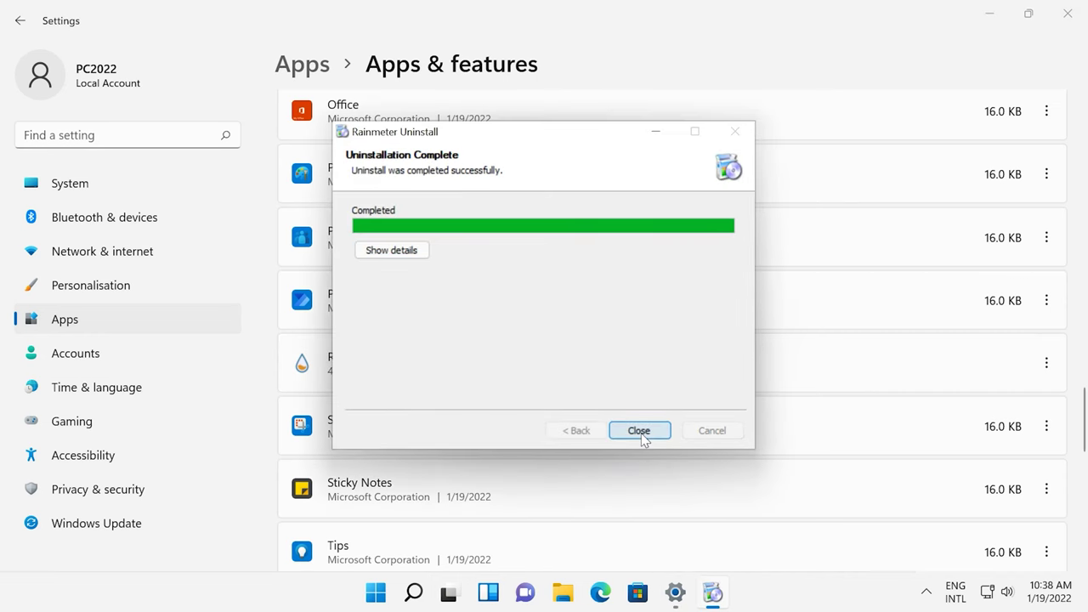
click(639, 431)
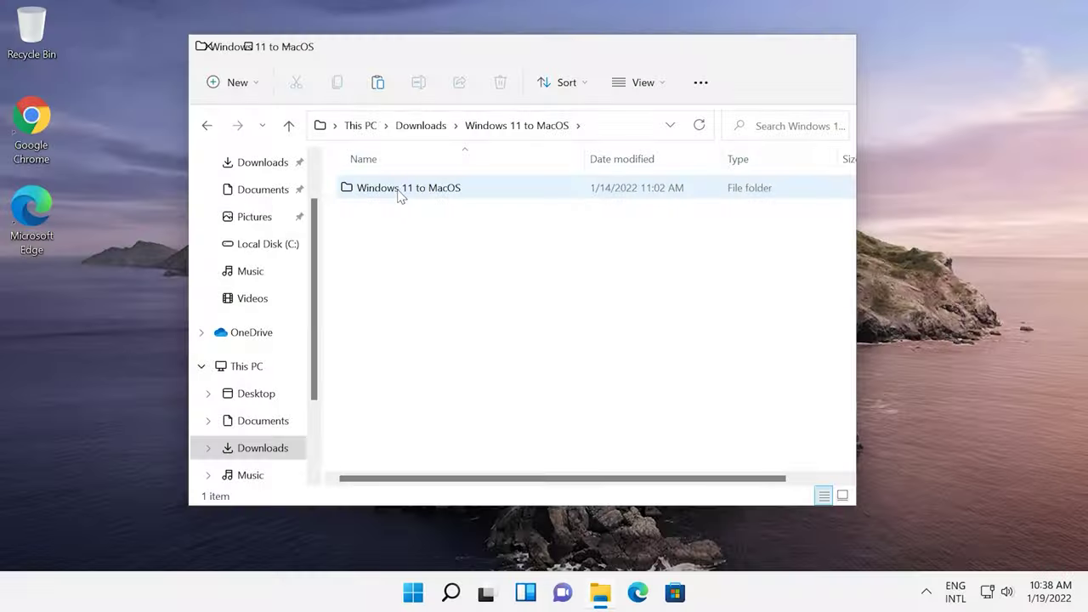
- Run 7tsp from the 1. 7TSP Icon Theme folder, restore modified system files to before 7tsp was used, and reboot
double_click(400, 191)
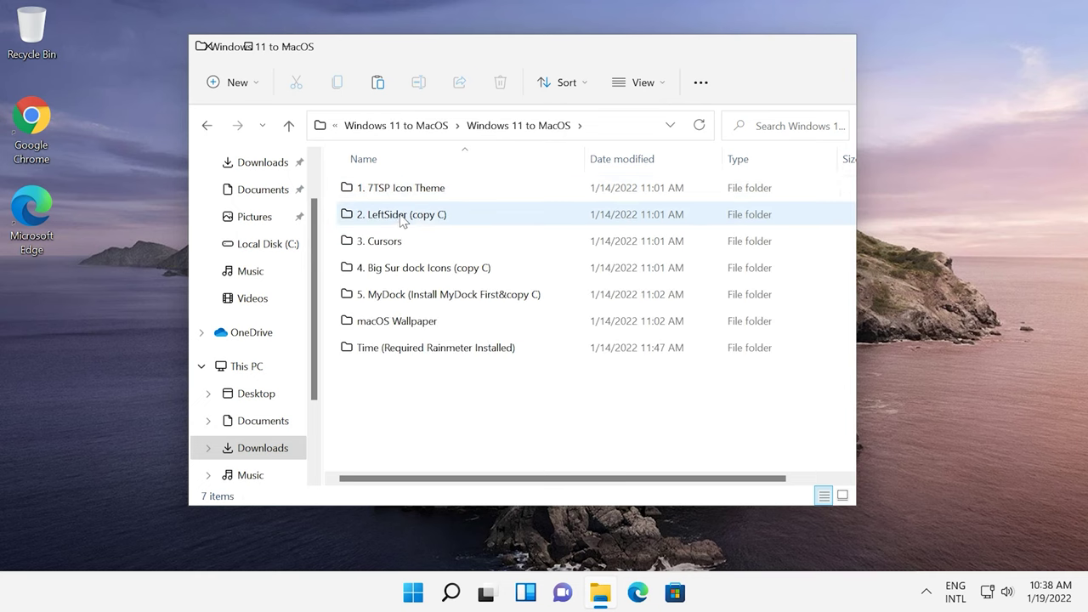
double_click(408, 190)
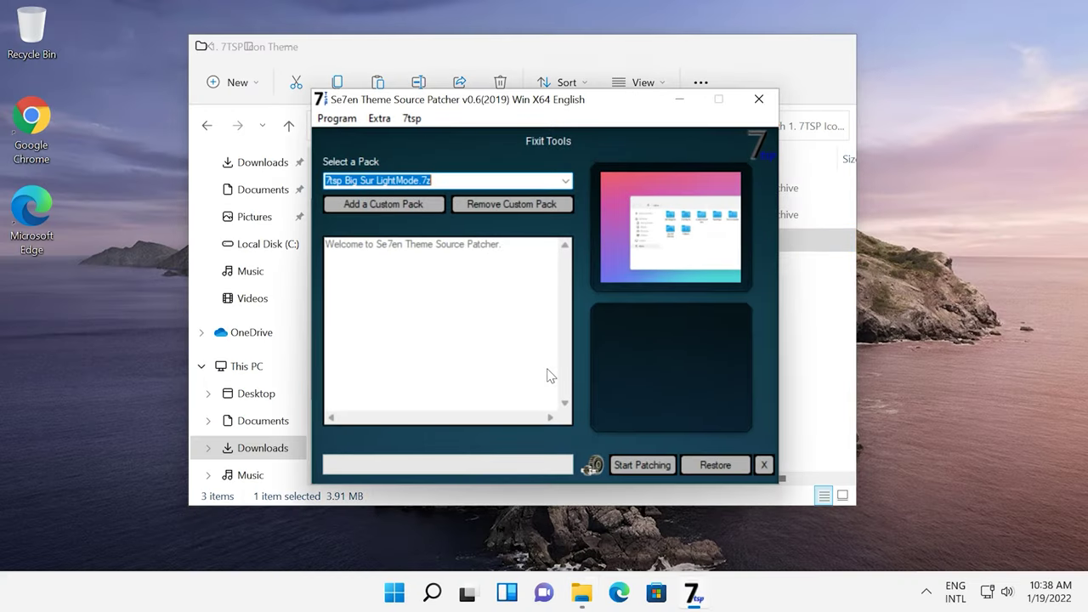
click(715, 468)
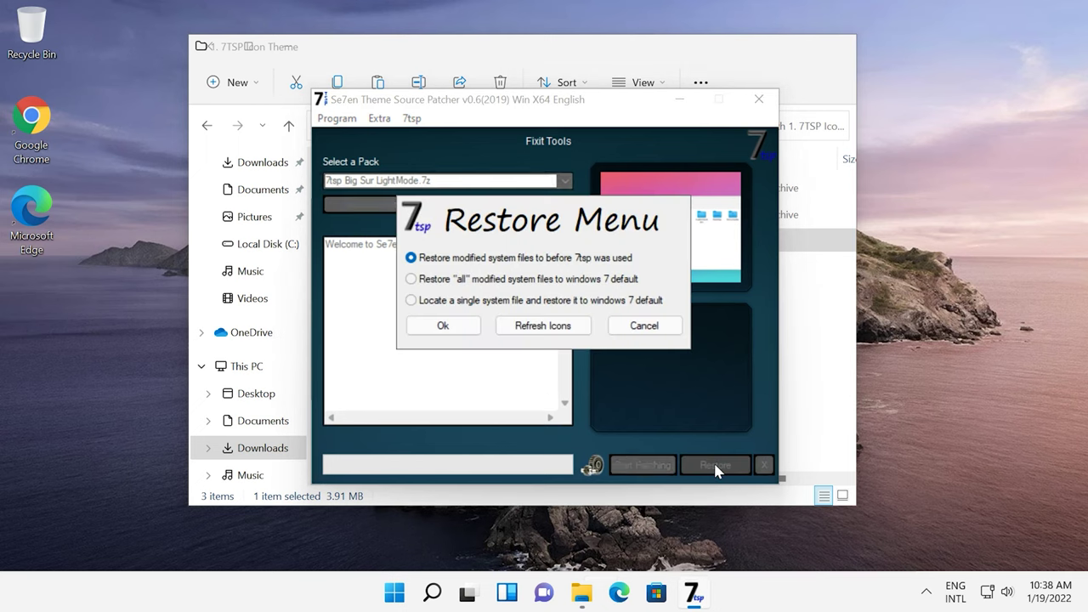
click(442, 326)
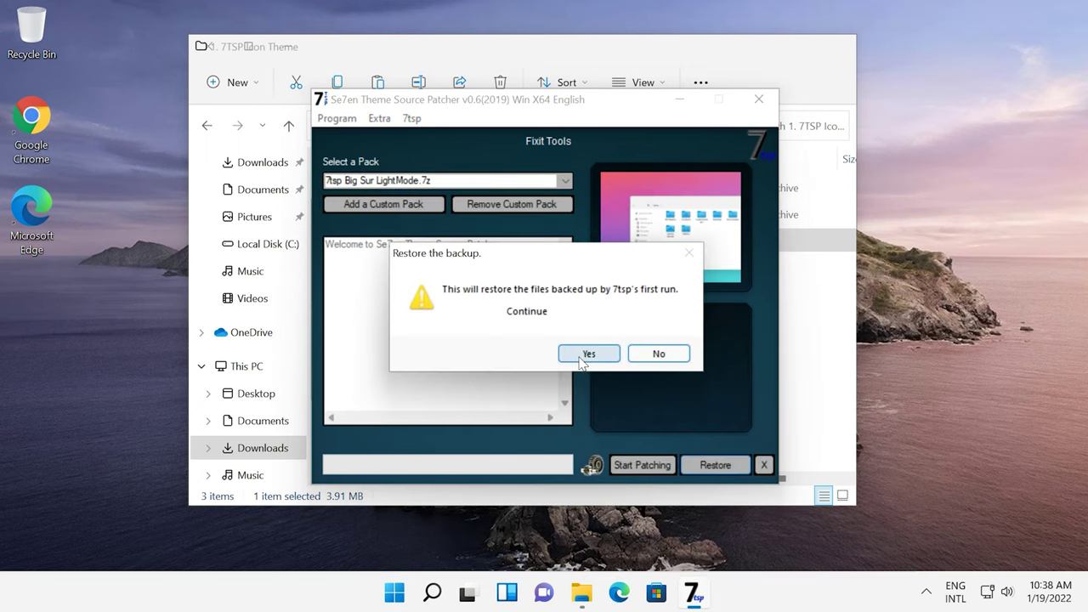
click(586, 354)
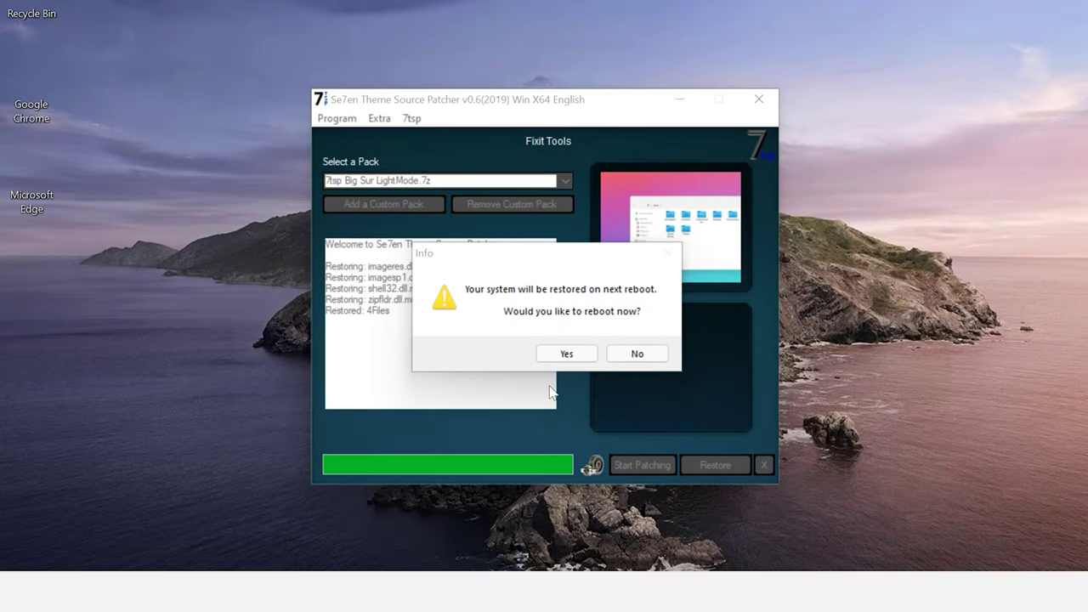
click(566, 353)
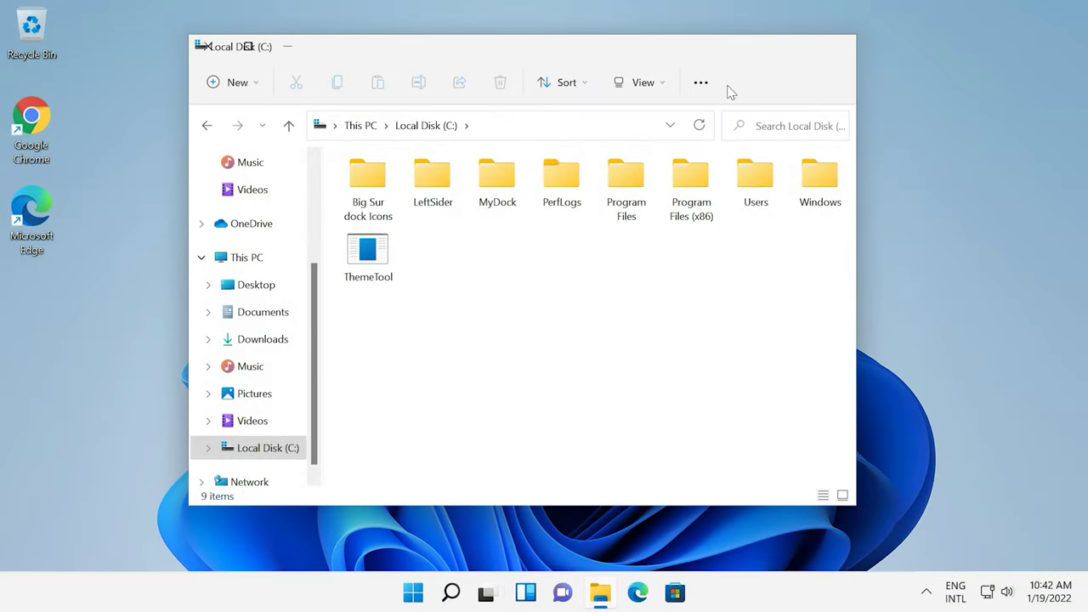
- Delete the LeftSider folder from Local Disk (C:)
click(432, 194)
right_click(431, 193)
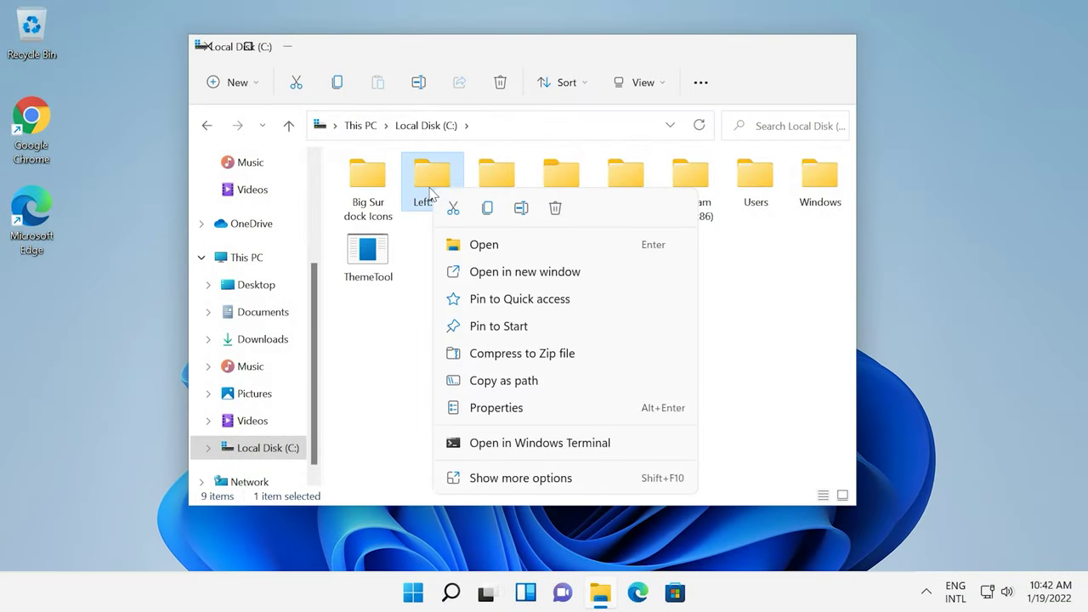
click(556, 210)
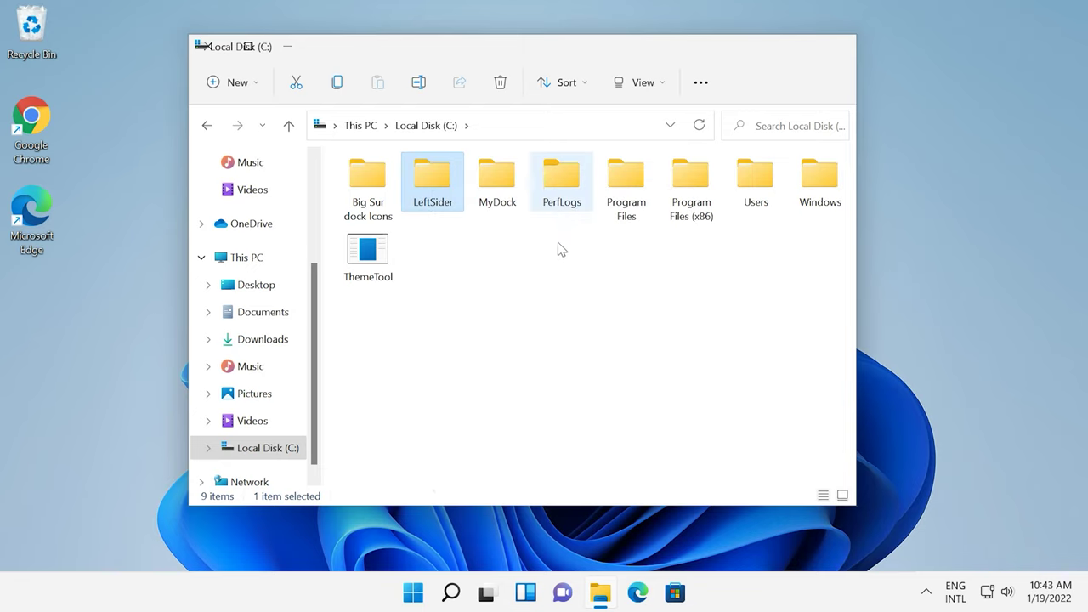
- Open the Startup folder by running shell:startup
right_click(412, 593)
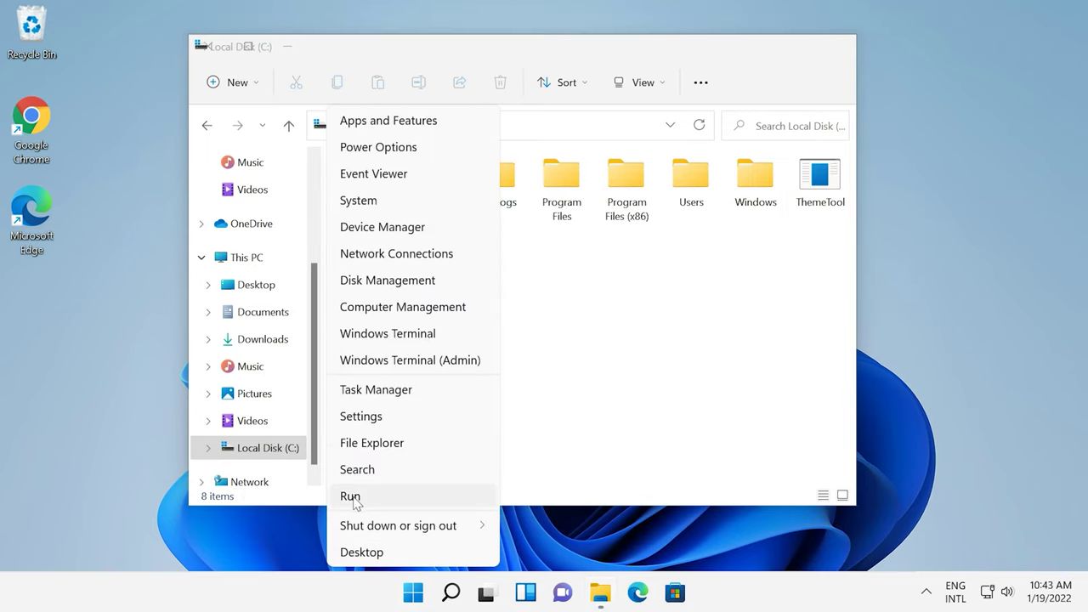
click(350, 496)
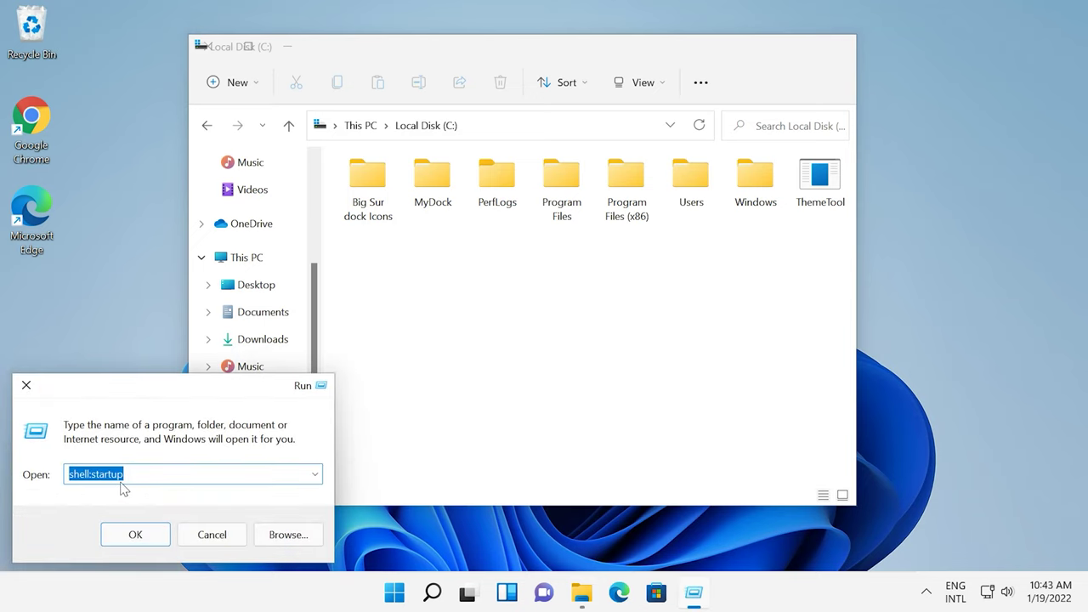
click(147, 542)
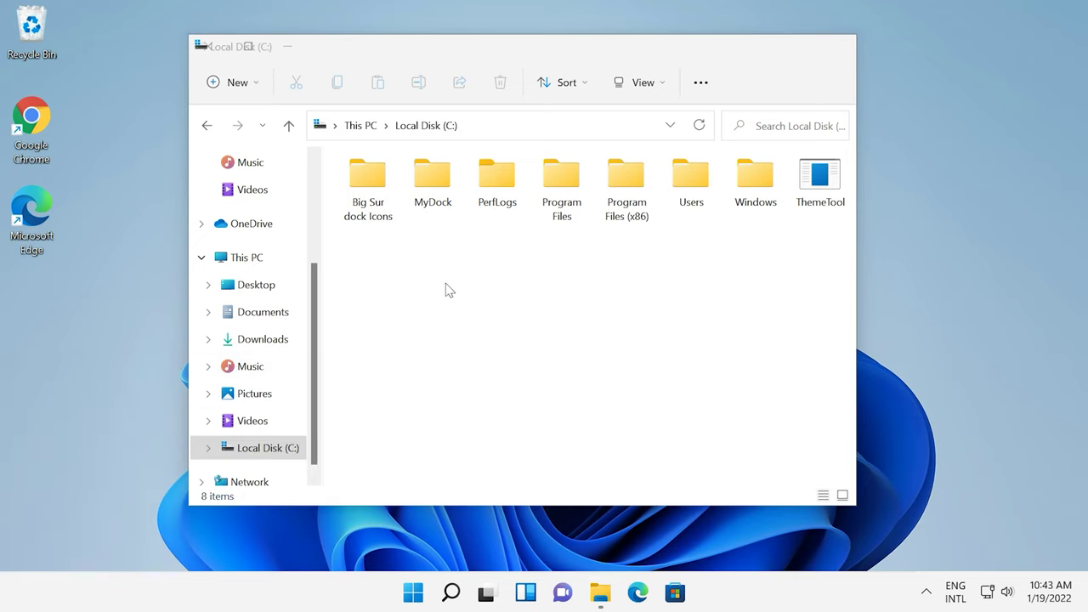
click(389, 211)
right_click(457, 214)
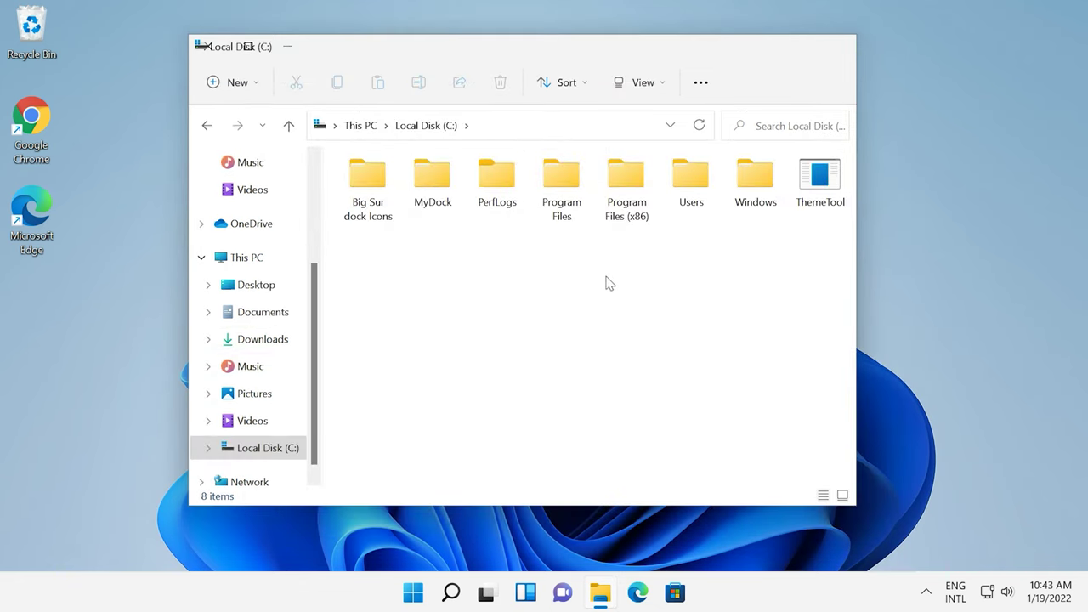
- Run ThemeTool from Local Disk (C:) as administrator, uninstall the SecureUxTheme patcher, and close the tool
right_click(838, 202)
click(882, 279)
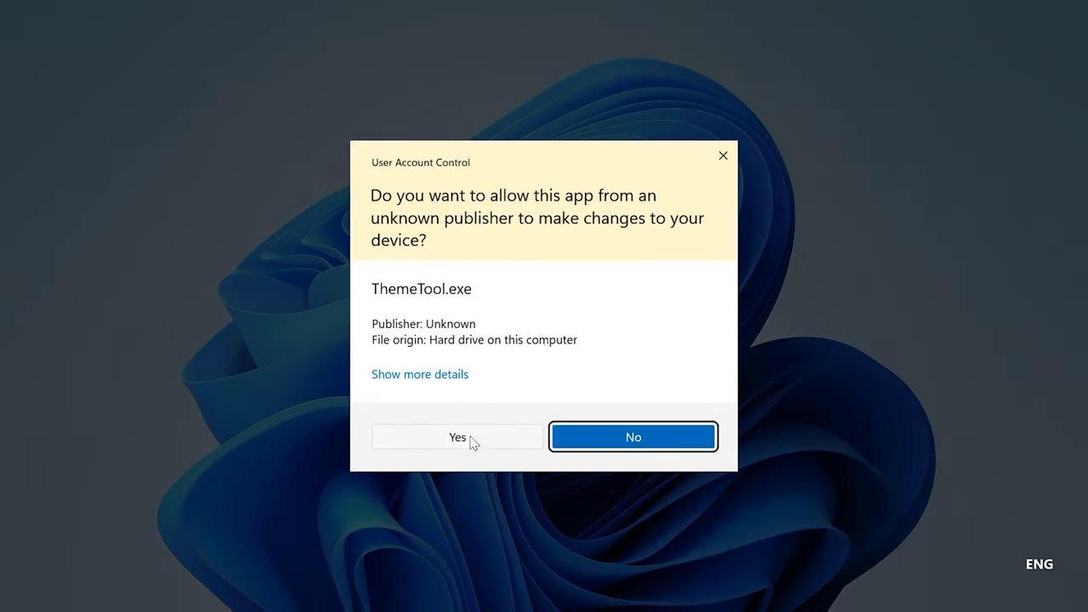
click(472, 444)
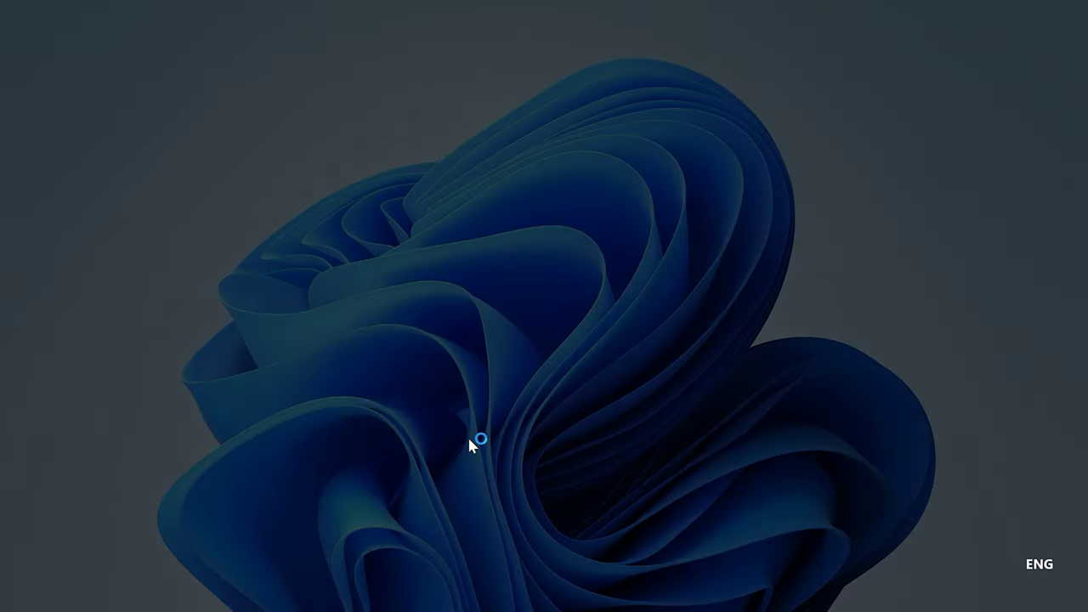
click(544, 351)
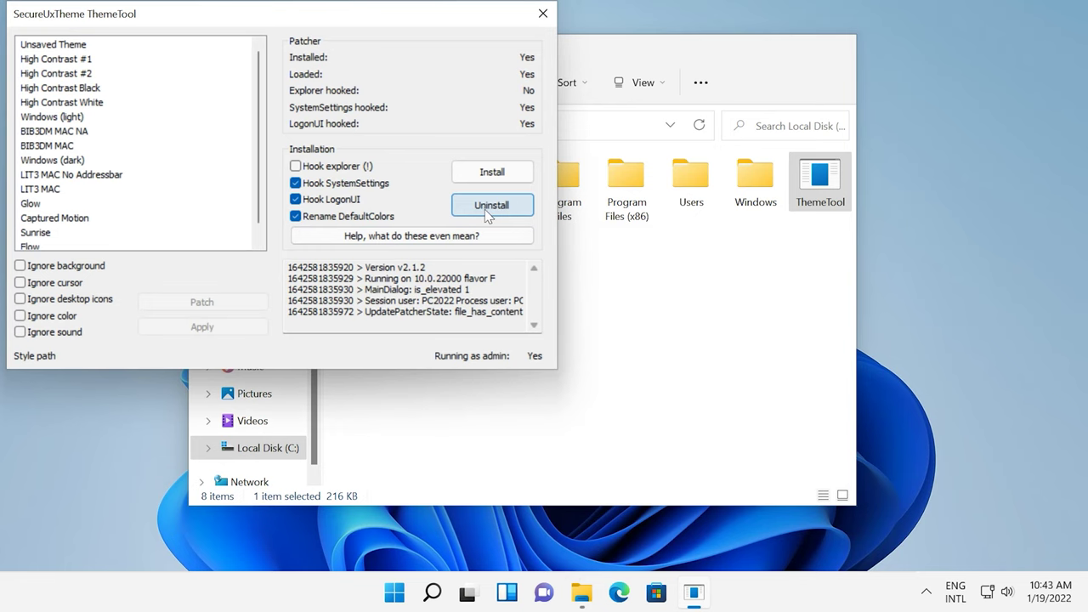
click(486, 209)
click(543, 14)
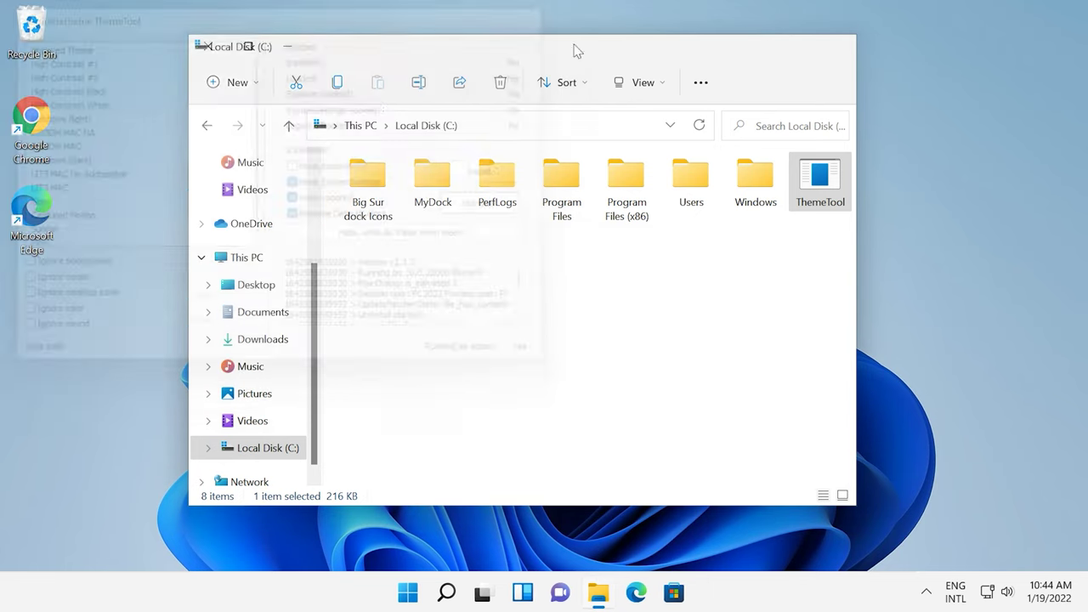
- Delete the ThemeTool file from Local Disk (C:), granting administrator permission
key(Delete)
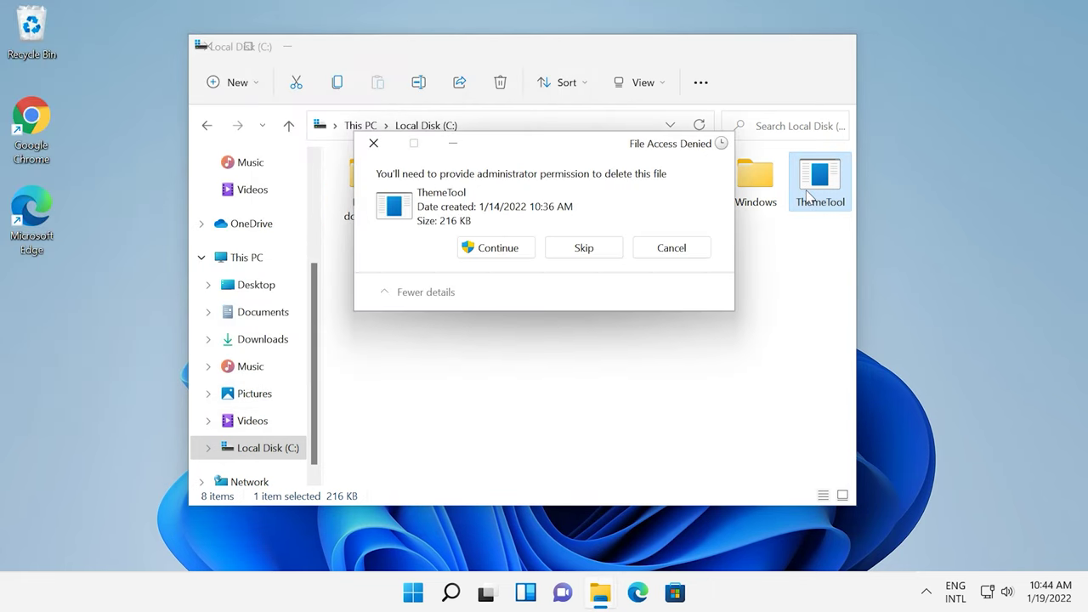
click(493, 257)
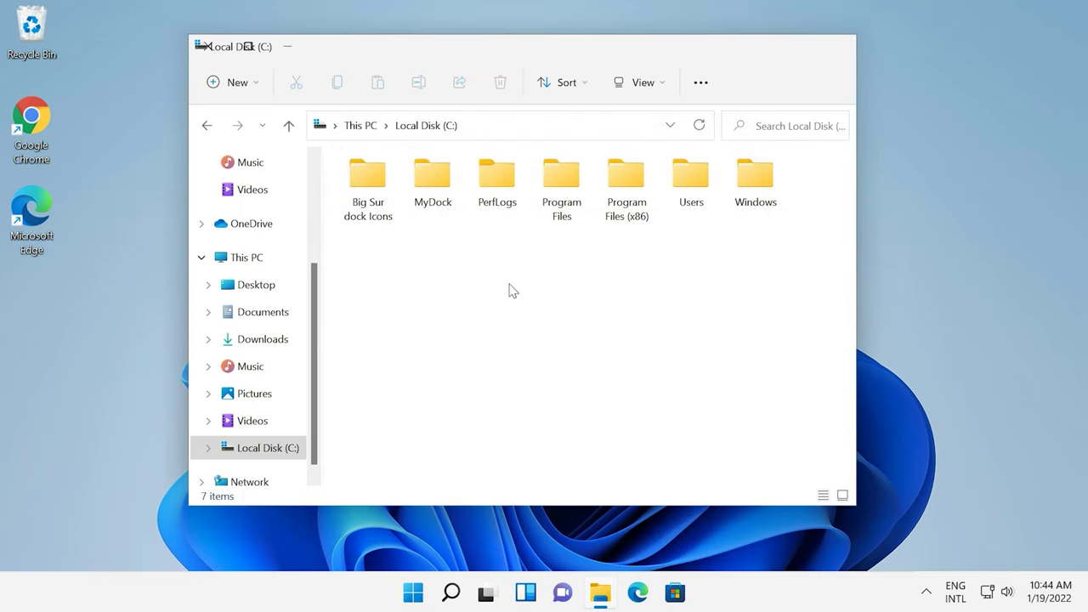
click(413, 597)
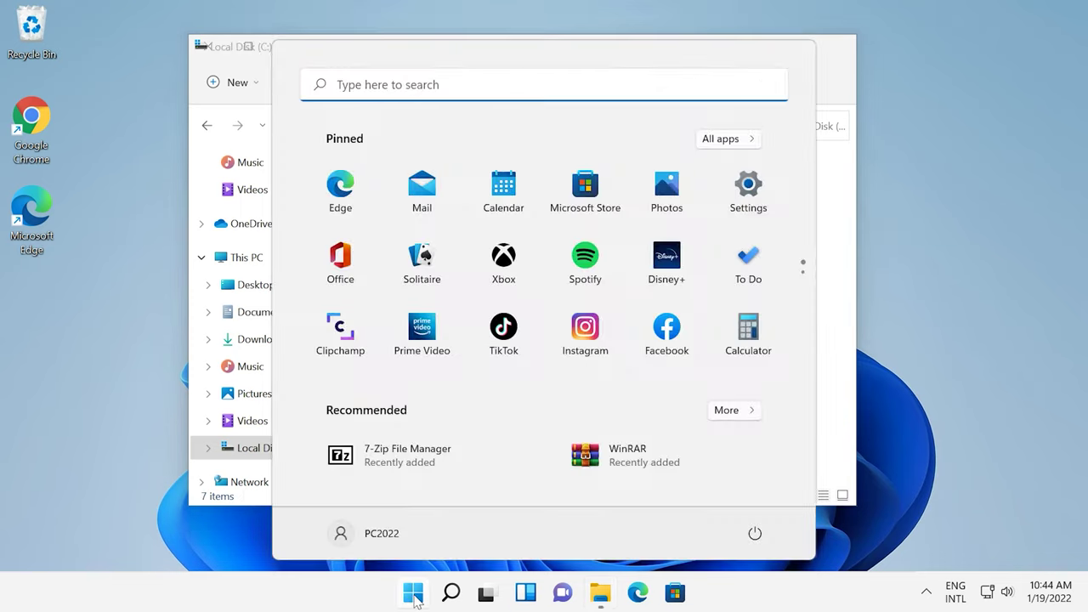
click(755, 533)
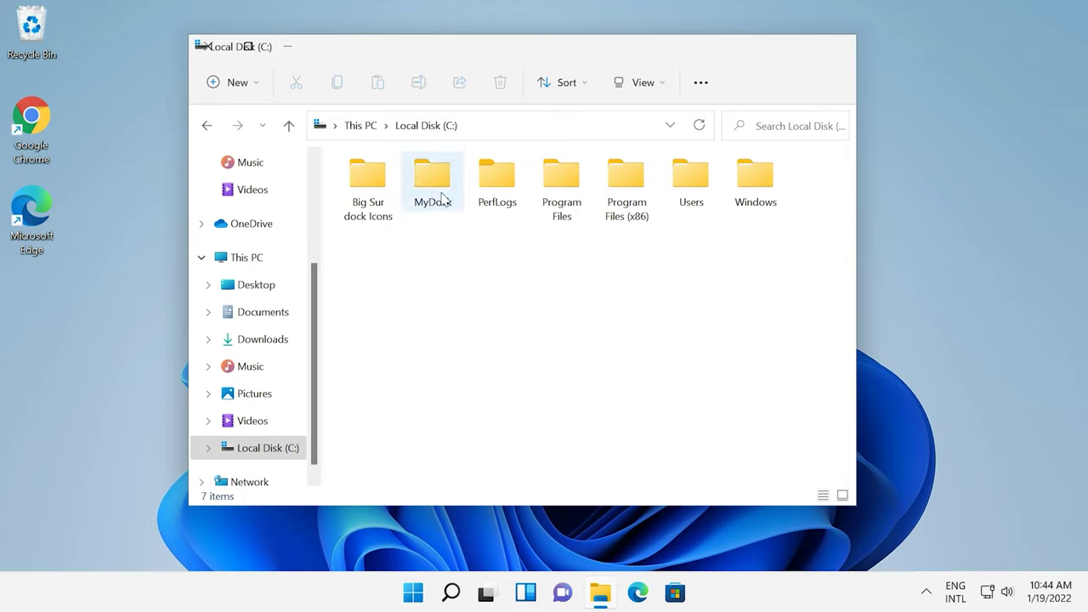
- Delete the MyDock and Big Sur dock Icons folders from Local Disk (C:)
click(441, 198)
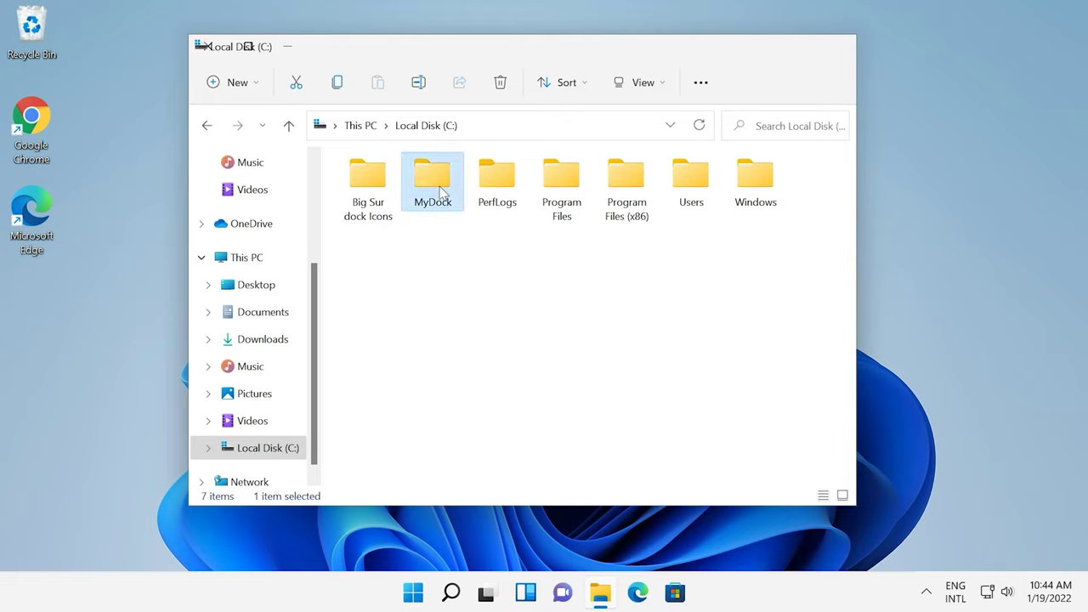
key(Delete)
click(379, 187)
right_click(382, 193)
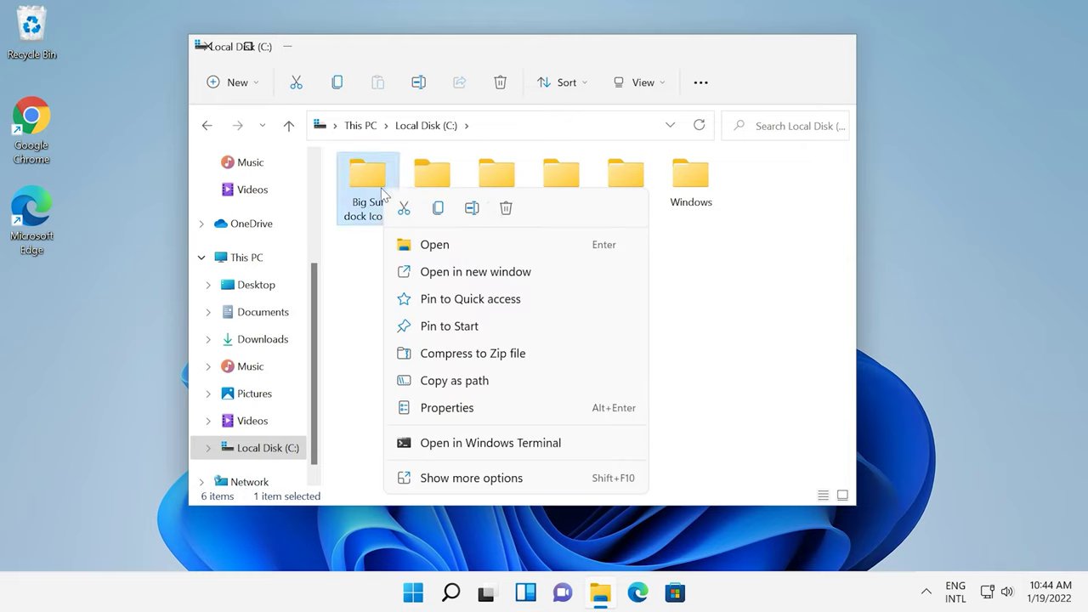
click(507, 208)
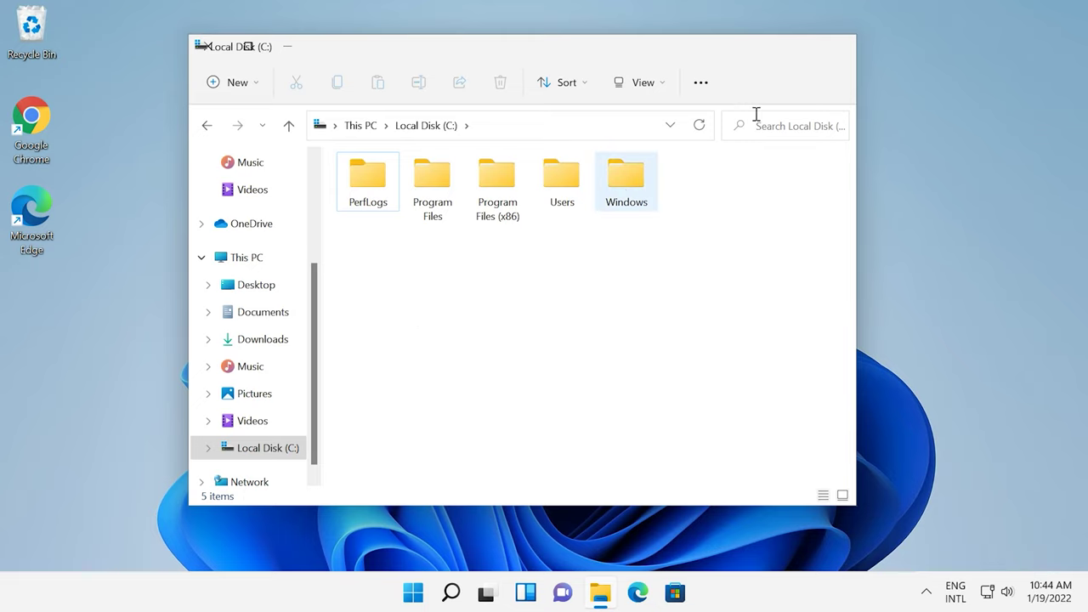
- Maximize the File Explorer window and open the Windows > Resources > Themes folder on Local Disk (C:)
click(237, 49)
double_click(443, 153)
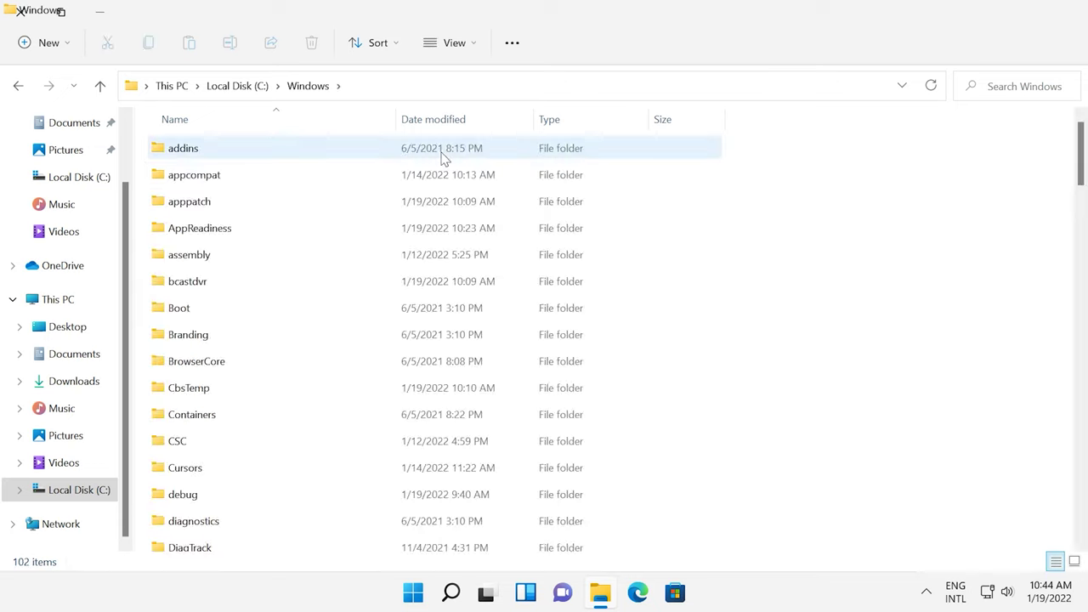
scroll(248, 503, down, 2)
scroll(246, 503, down, 8)
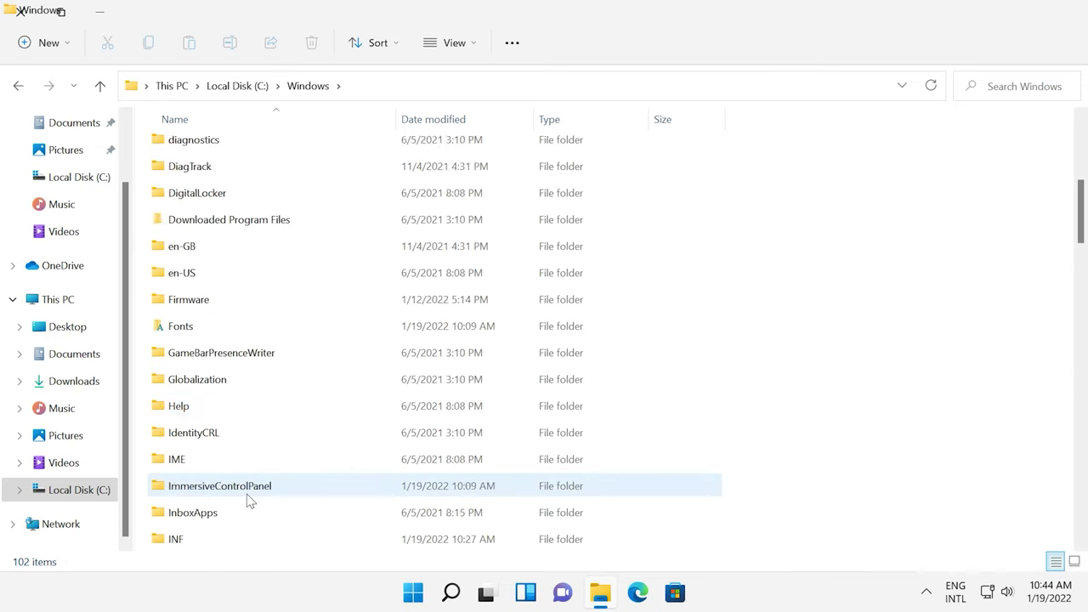
scroll(246, 495, down, 2)
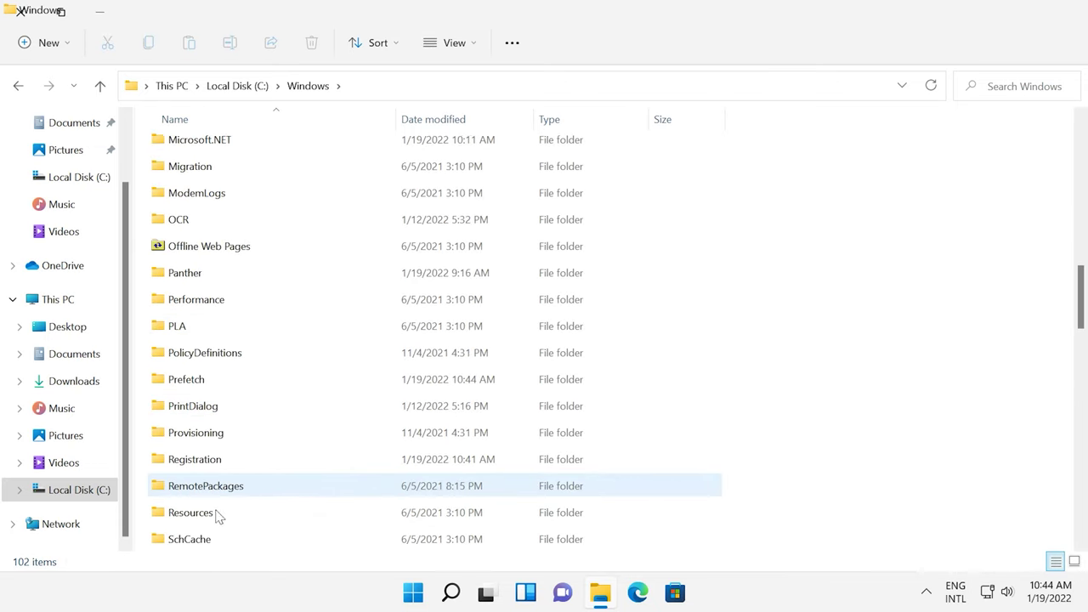
double_click(216, 514)
double_click(192, 180)
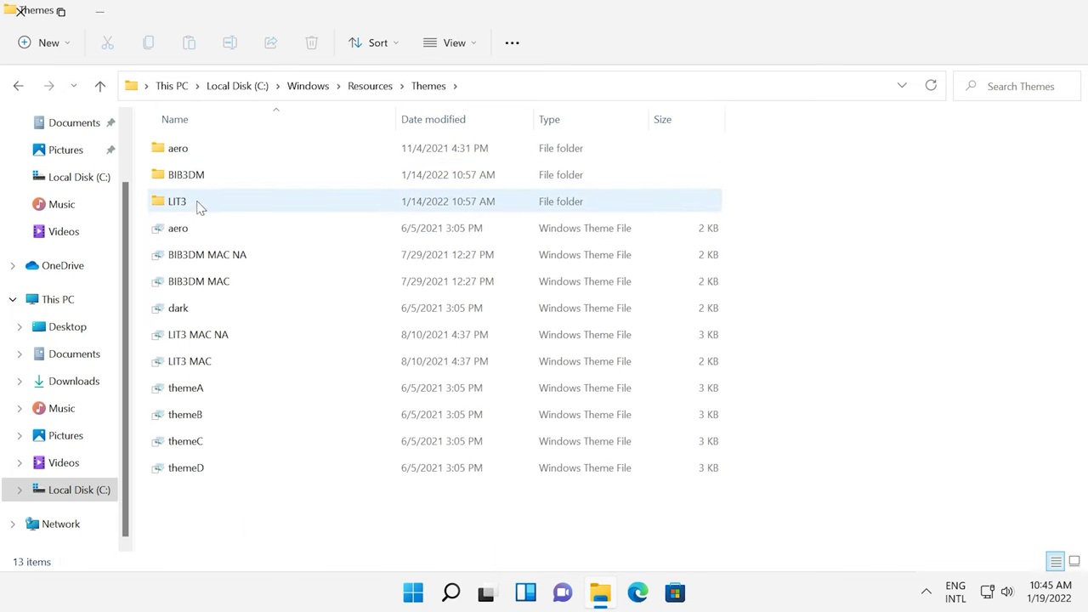
- Delete the BIB3DM and LIT3 folders and the BIB3DM MAC NA, BIB3DM MAC, LIT3 MAC NA and LIT3 MAC theme files from Themes
click(194, 200)
ctrl+click(217, 255)
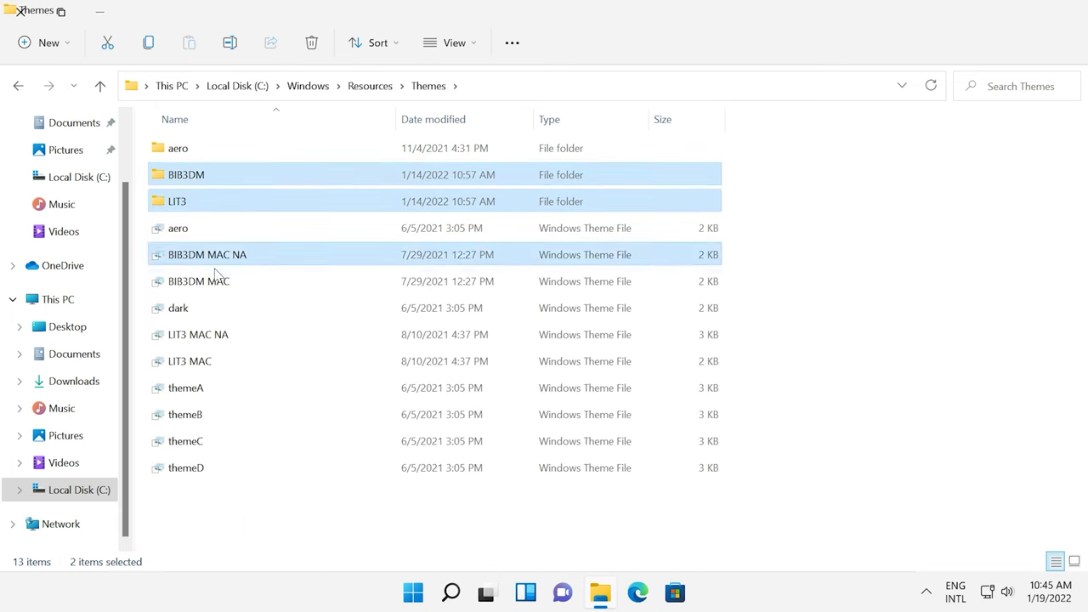
ctrl+click(219, 280)
ctrl+click(229, 337)
ctrl+click(219, 364)
right_click(218, 364)
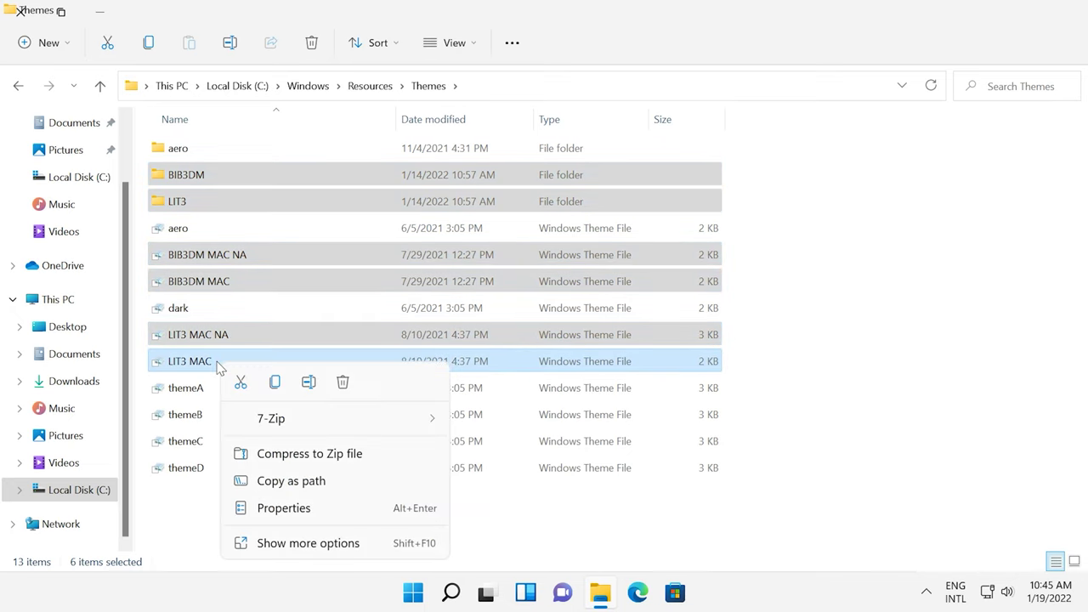
click(343, 383)
key(Delete)
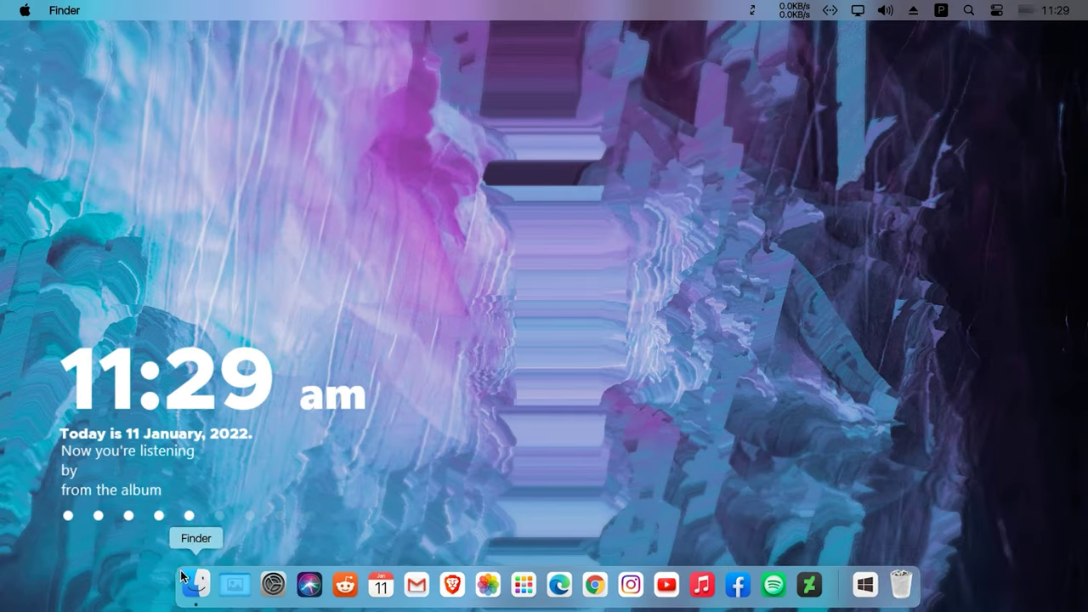
- Open the Launchpad-style app launcher on the macOS-themed desktop and browse its app pages
click(539, 585)
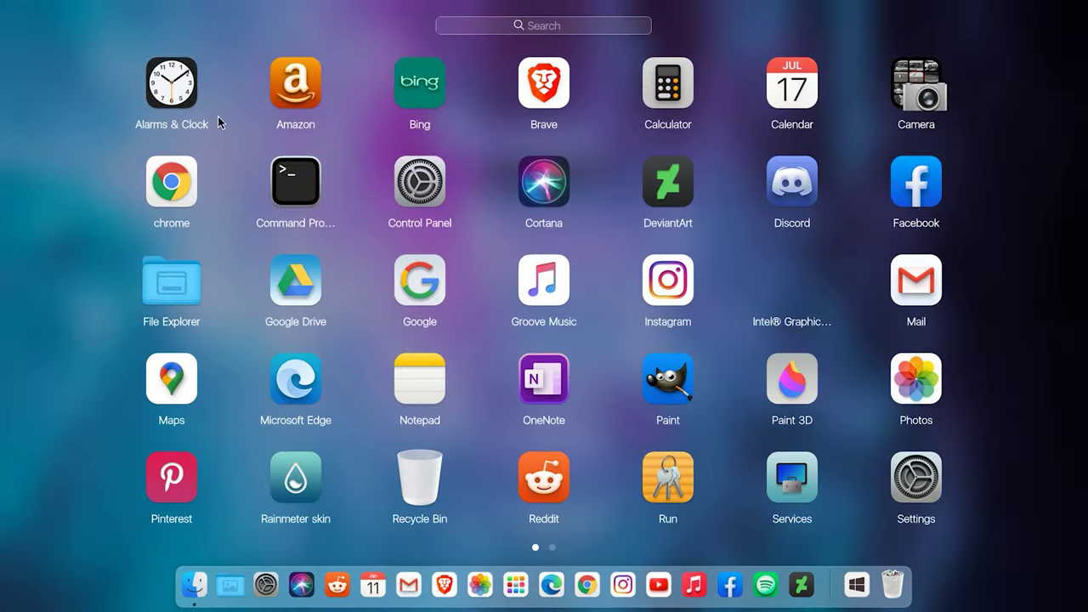
drag(972, 271, 762, 318)
click(315, 587)
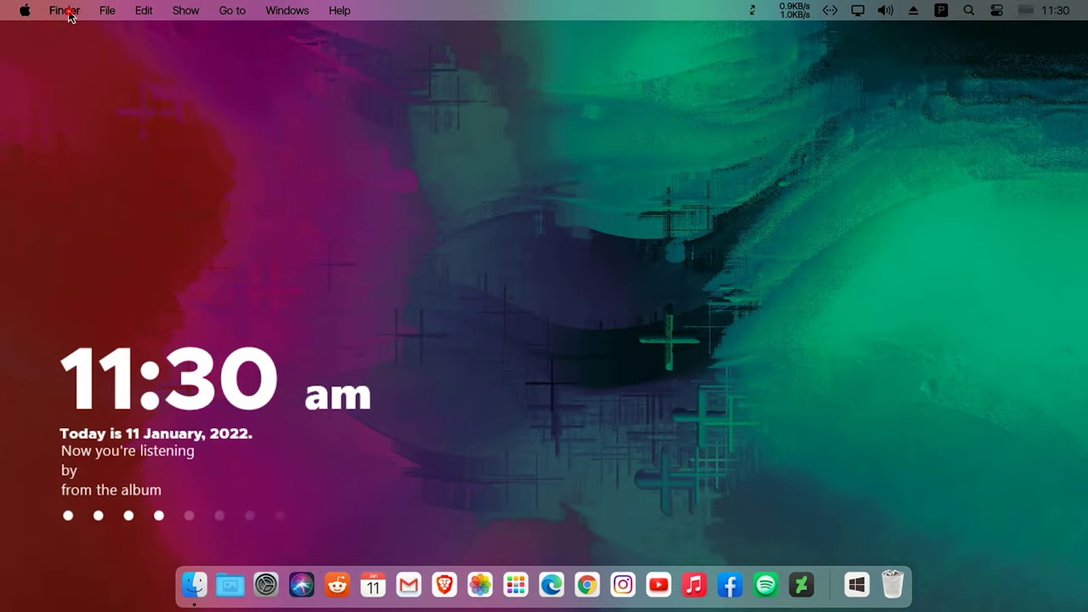